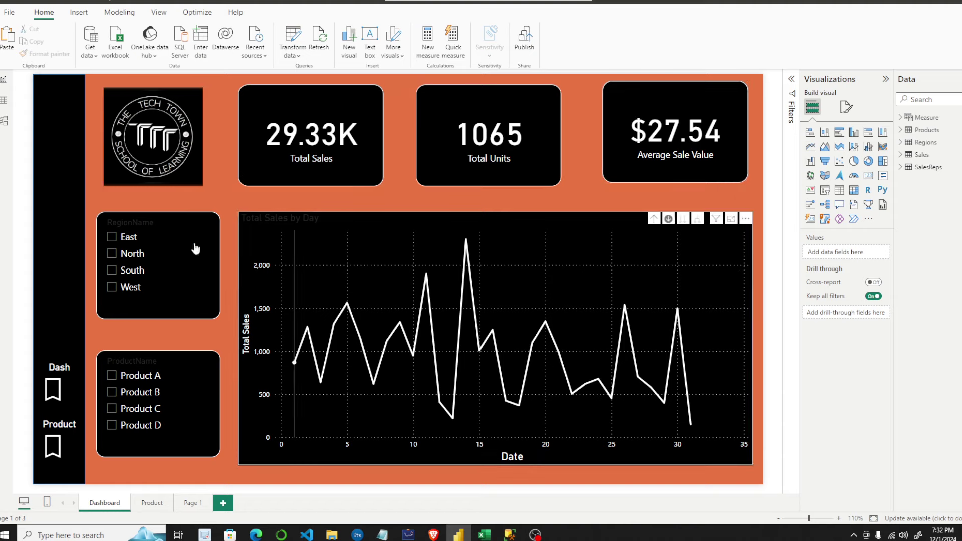
Review the report's Product page and the Dashboard page with its Total Sales by Day chart.
left_click(151, 504)
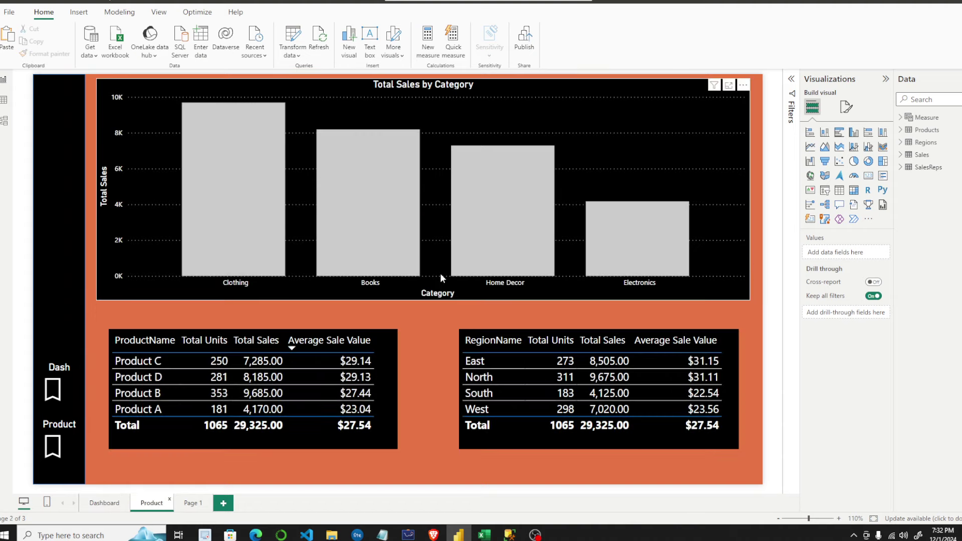
left_click(104, 503)
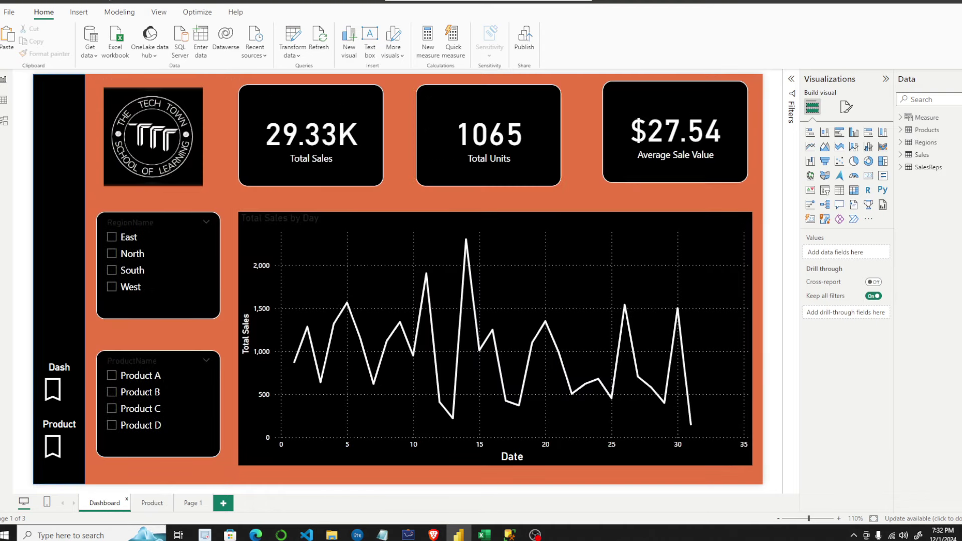
mouse_move(424, 340)
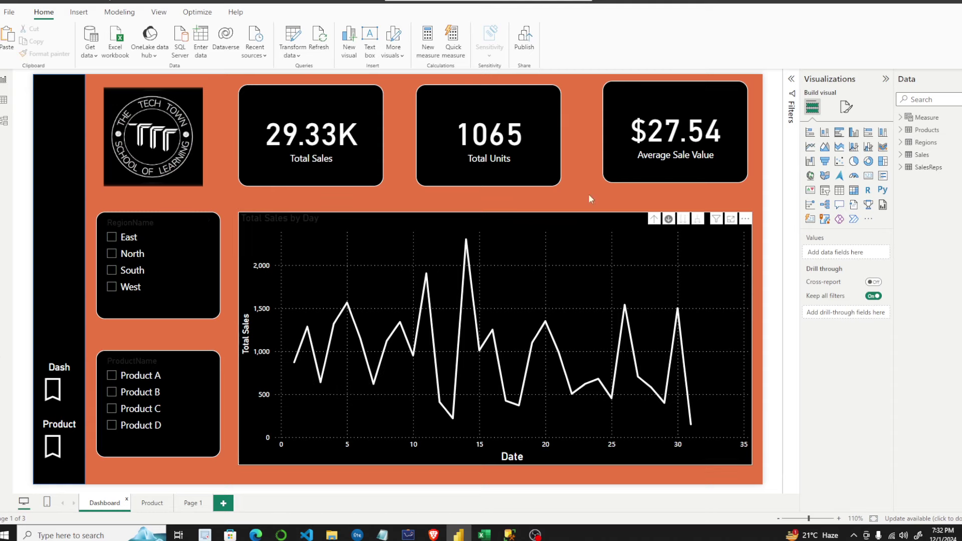
mouse_move(625, 341)
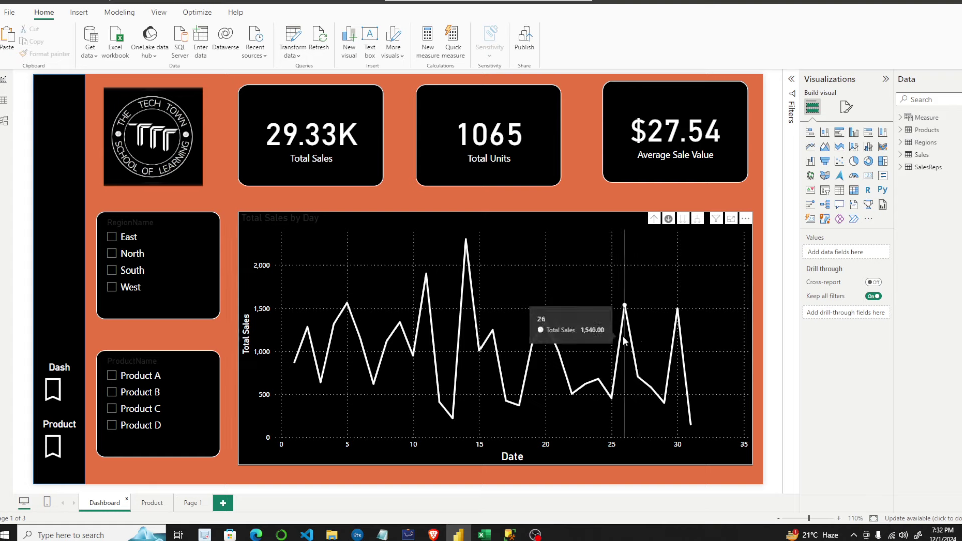
Examine the Sales, Products, Regions and SalesReps tables in the data view and return to the report.
left_click(3, 100)
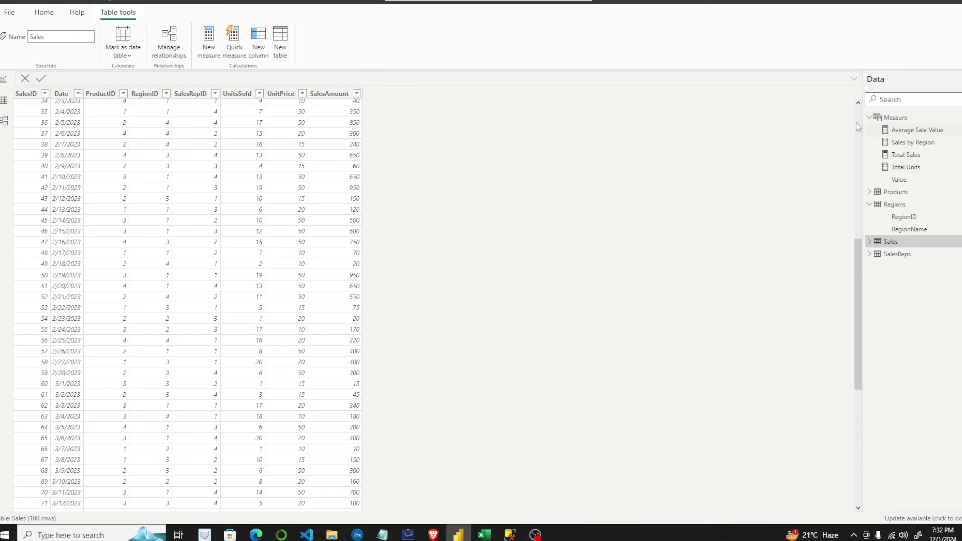
left_click(895, 193)
left_click(894, 215)
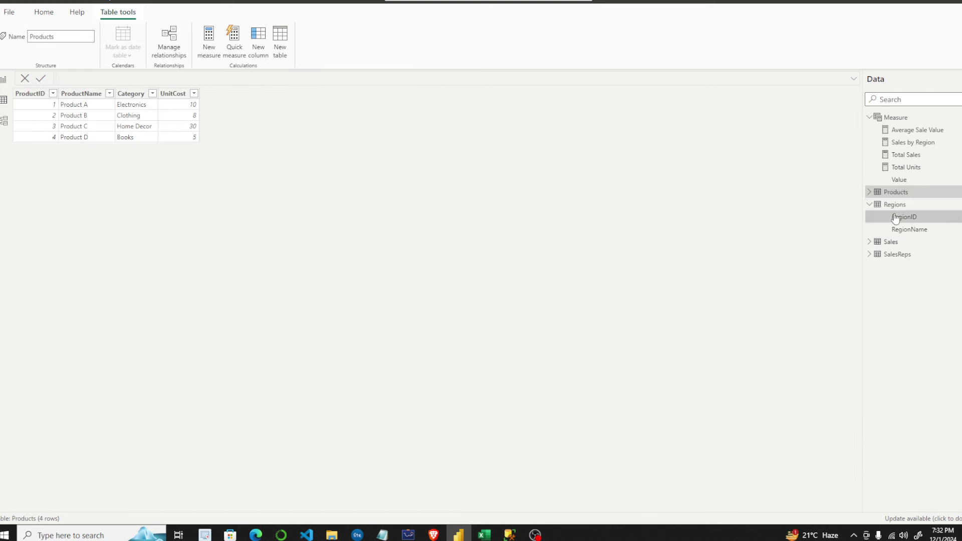
left_click(903, 216)
left_click(895, 242)
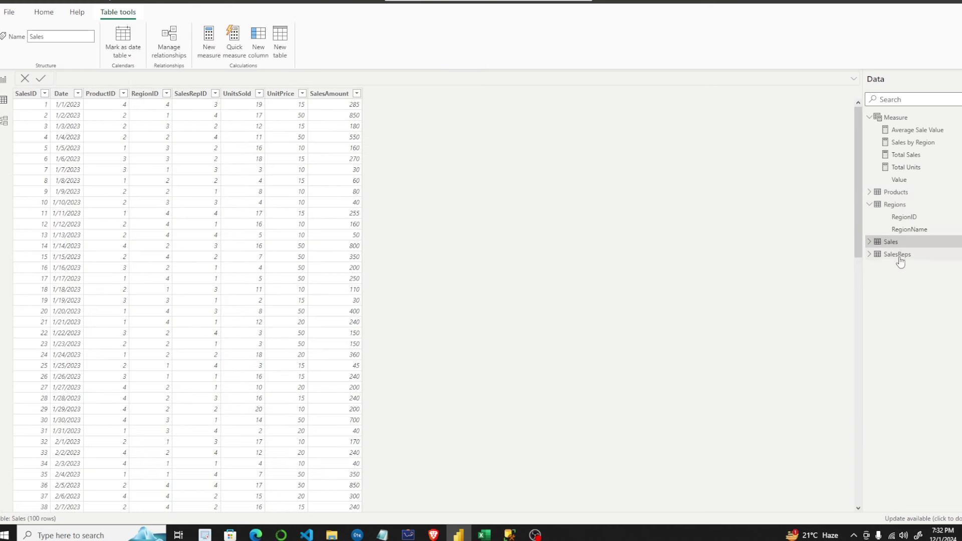
left_click(911, 256)
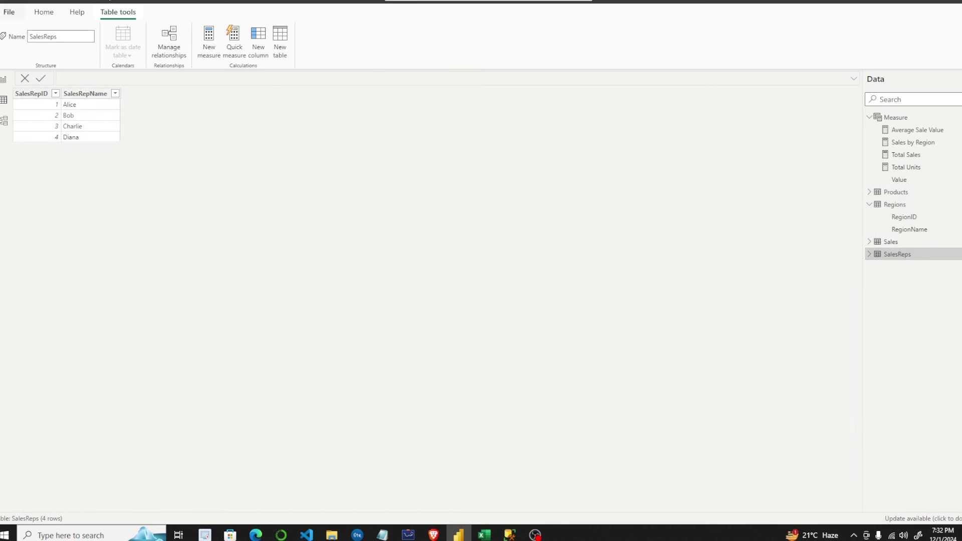
left_click(3, 79)
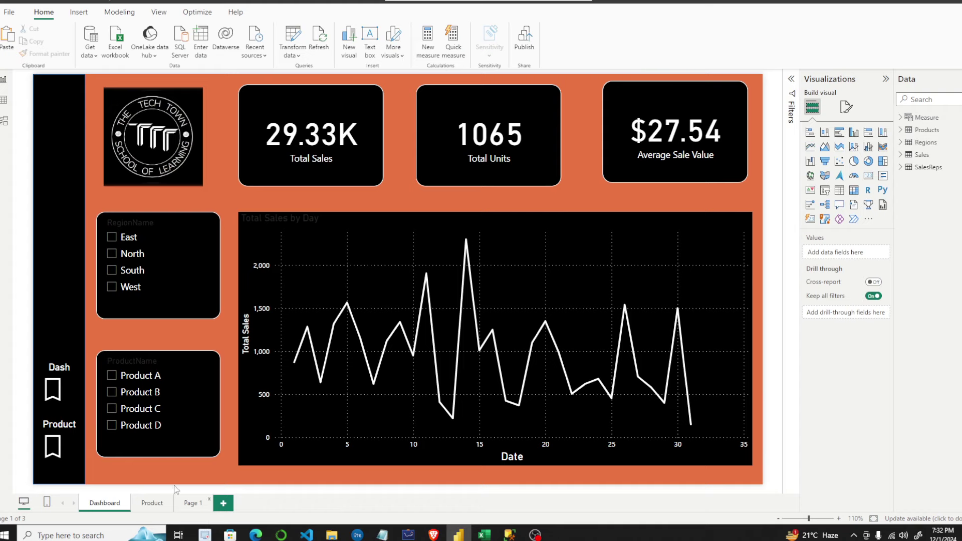
Open a new blank Power BI Desktop window.
left_click(5, 15)
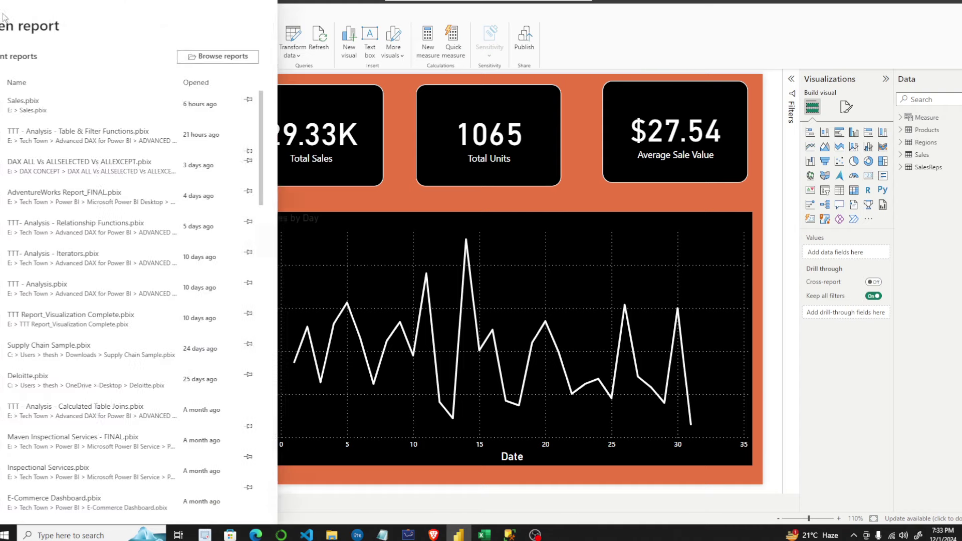
key("Escape")
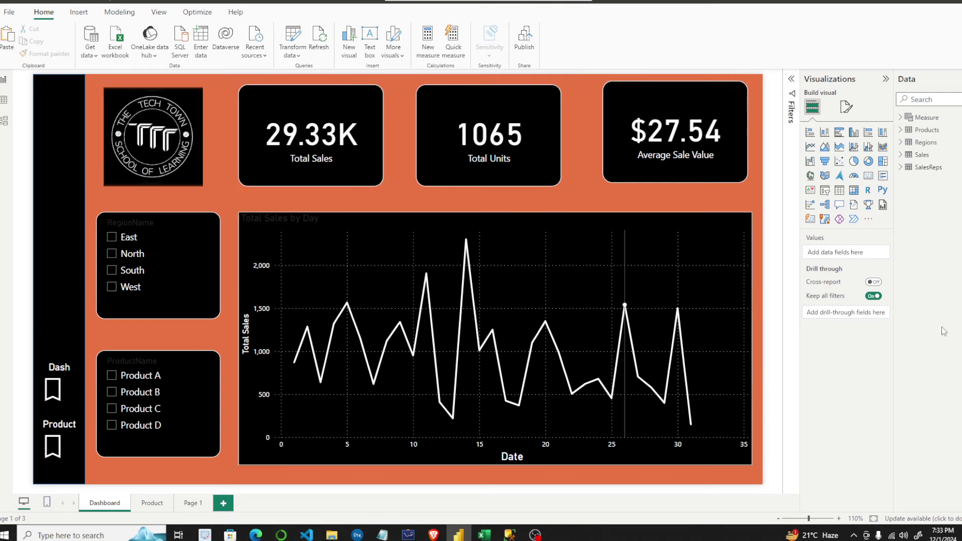
mouse_move(552, 311)
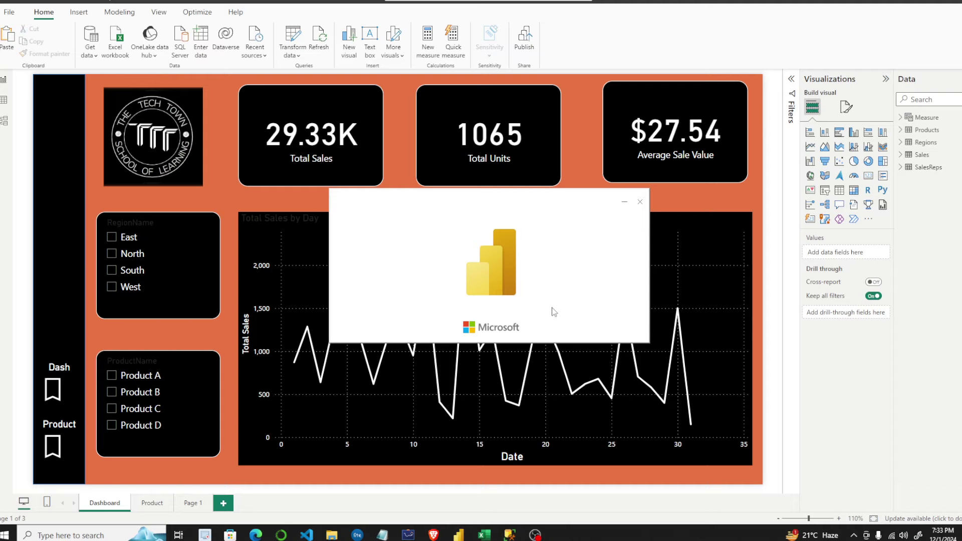
Switch to SQL Server Management Studio and close it without saving SQLQuery3.sql and SQLQuery1.sql.
left_click(490, 536)
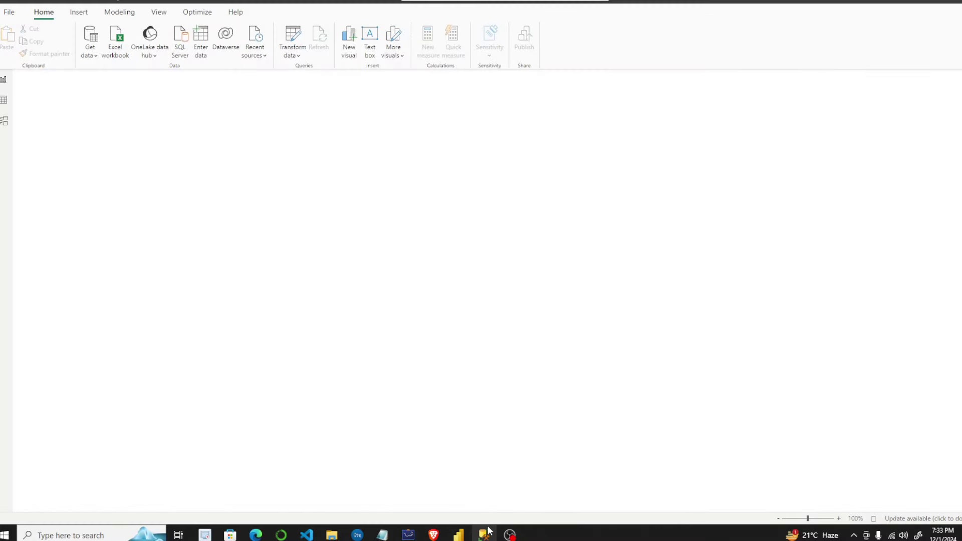
left_click(487, 534)
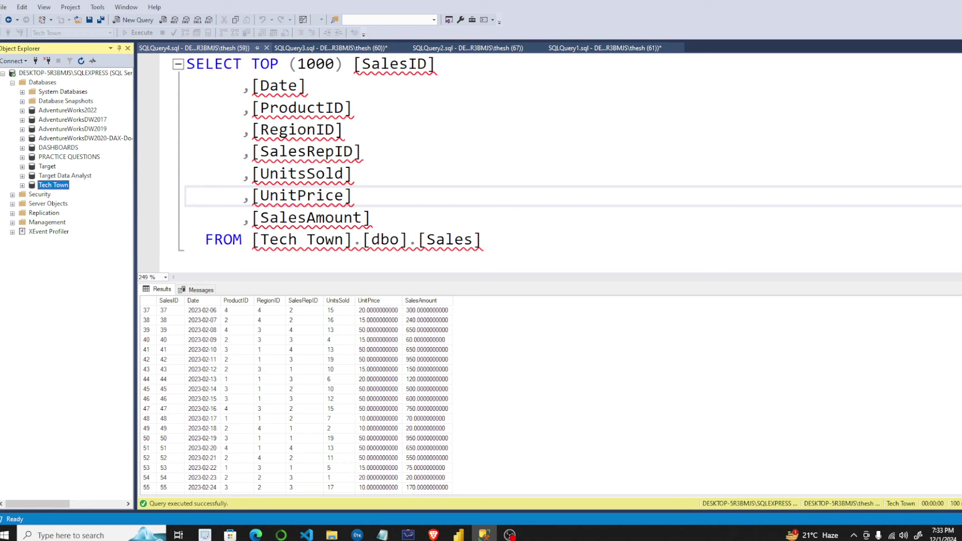
left_click(961, 5)
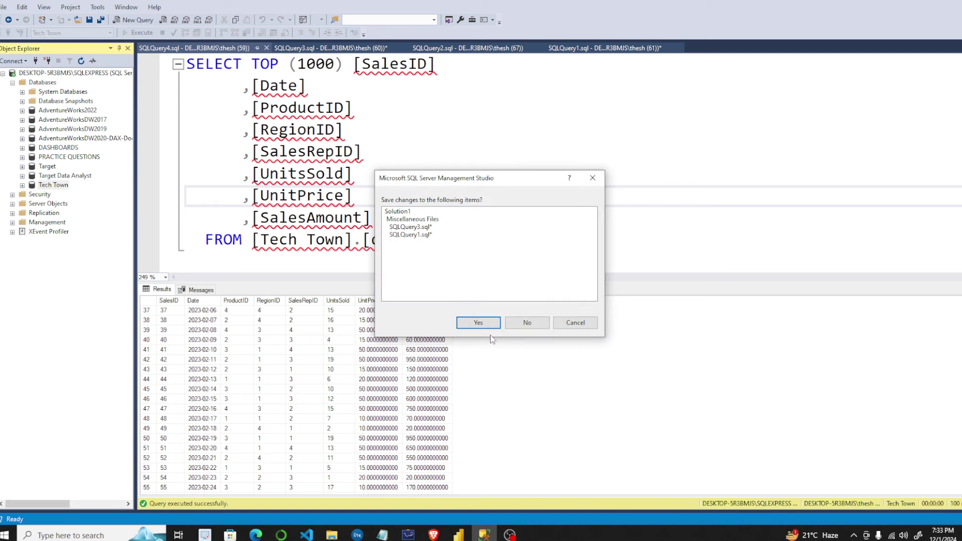
left_click(521, 326)
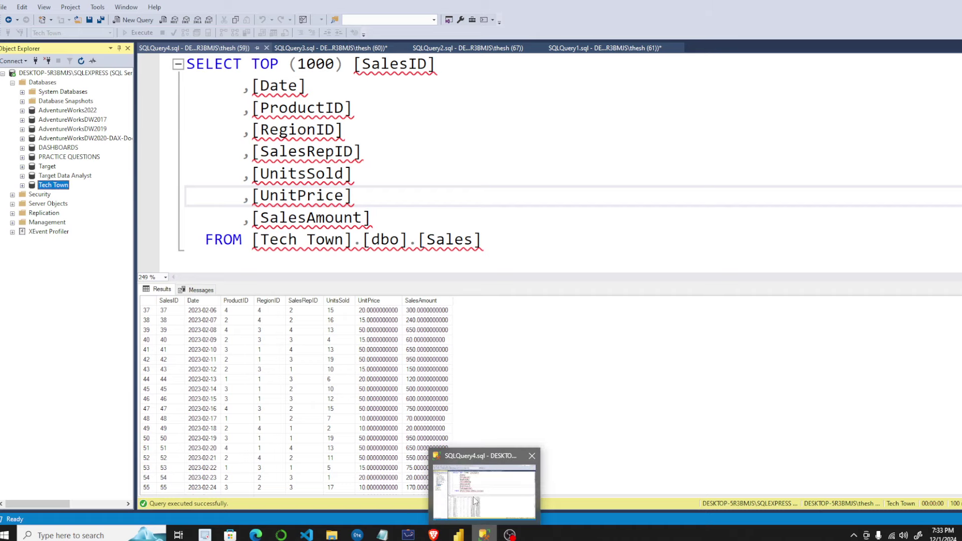
View the Sales CSV file from drive E: in Excel, and close both the file and the folder window.
mouse_move(458, 536)
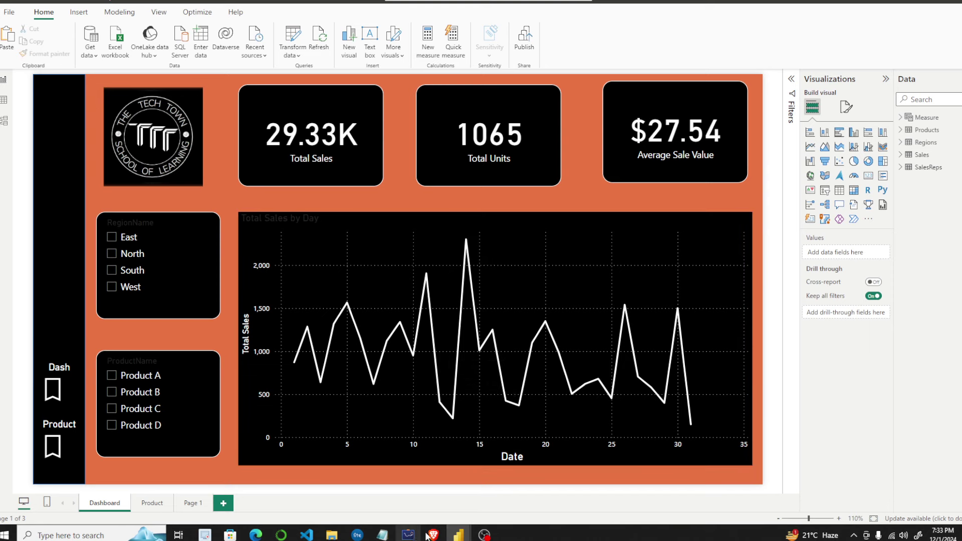
left_click(332, 535)
left_click(42, 248)
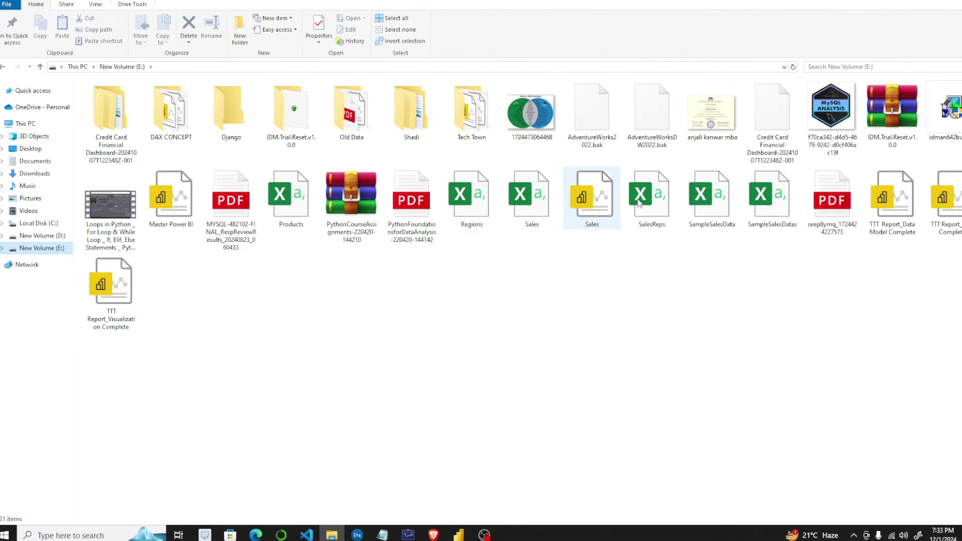
double_click(538, 213)
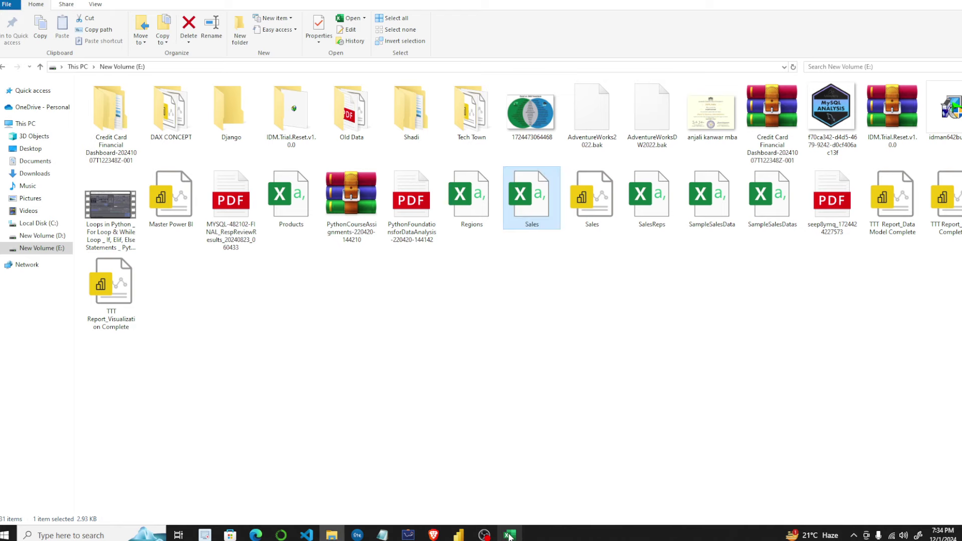
mouse_move(509, 536)
left_click(516, 514)
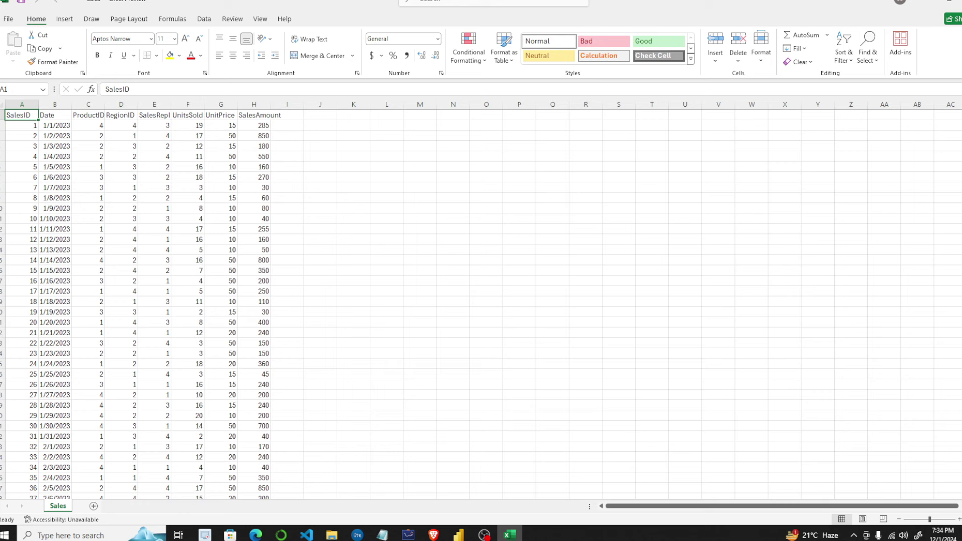
key("alt+F4")
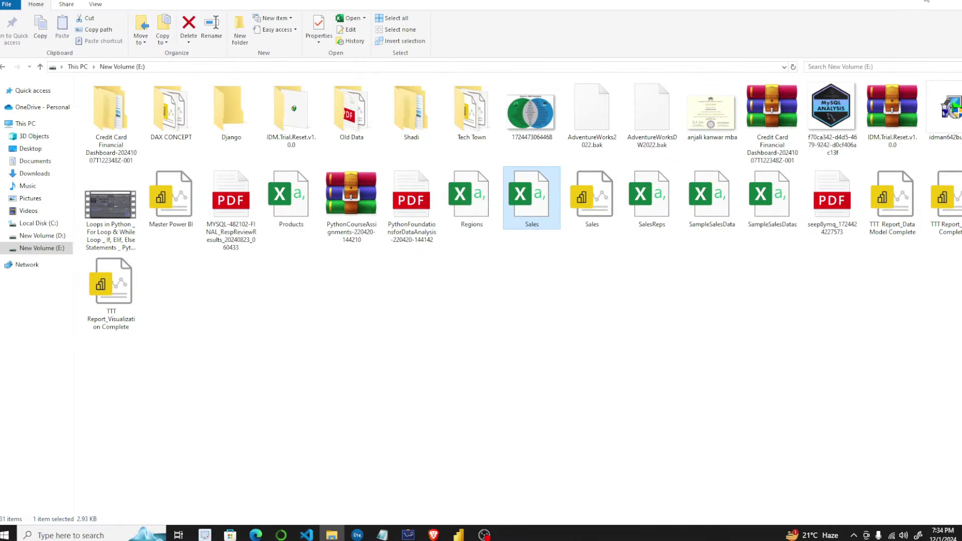
left_click(927, 1)
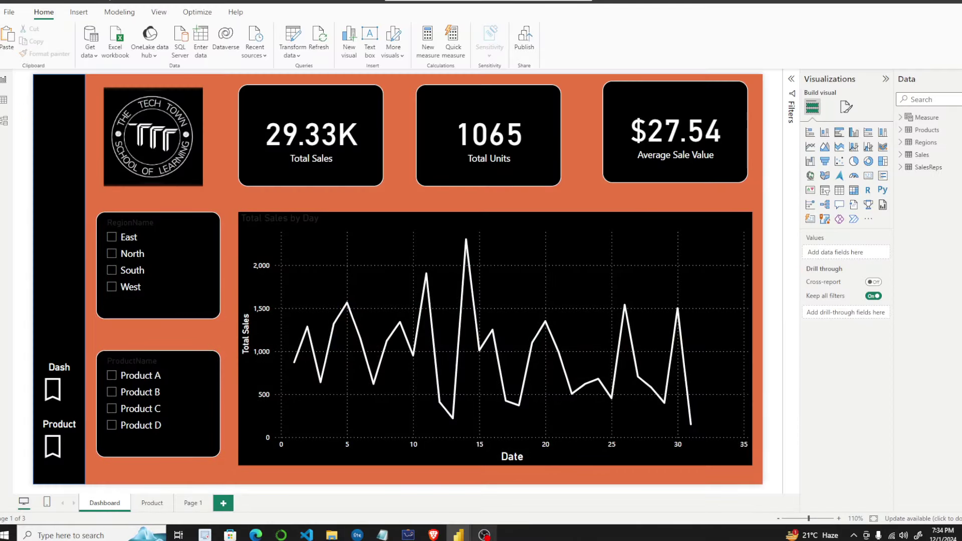
Launch SQL Server Management Studio, copying the server name DESKTOP-5R3BMJS\SQLEXPRESS while connecting to it with Windows Authentication.
mouse_move(443, 536)
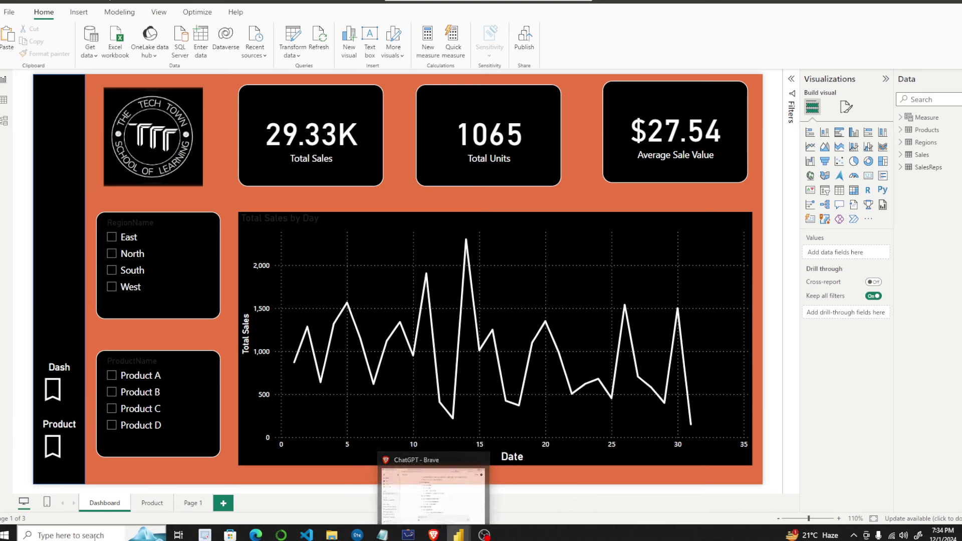
left_click(70, 535)
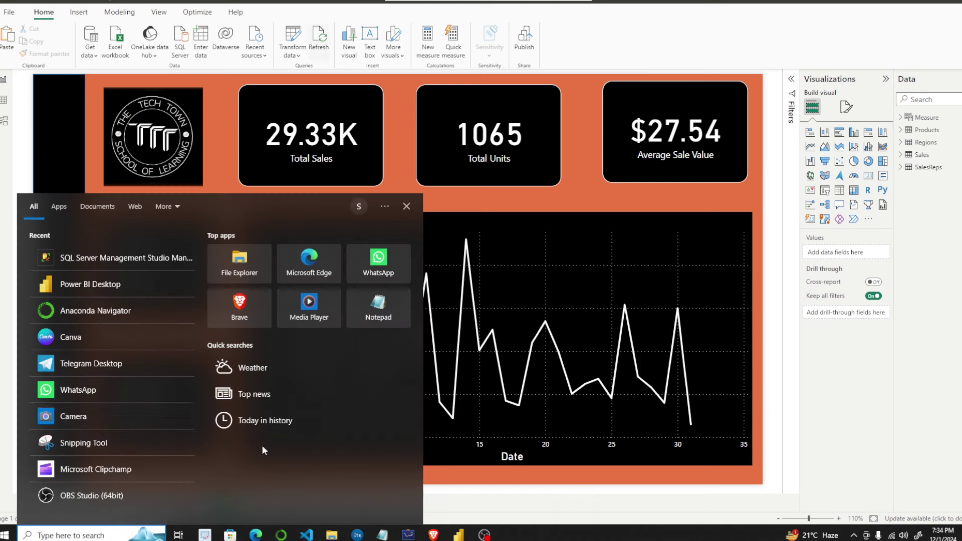
left_click(130, 257)
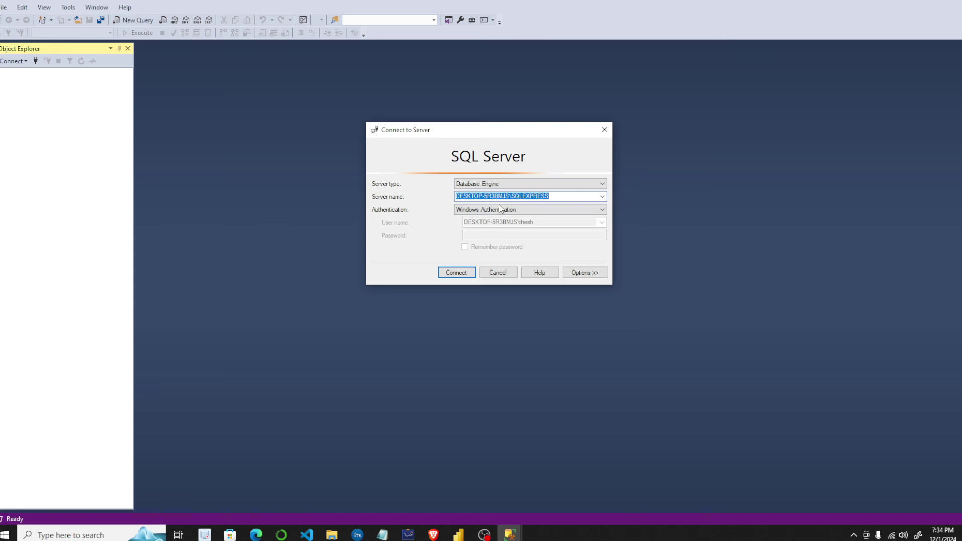
left_click(467, 195)
left_click_drag(563, 197, 460, 198)
left_click(456, 272)
Note the server name in Notepad, select its text and minimise the note.
left_click(383, 535)
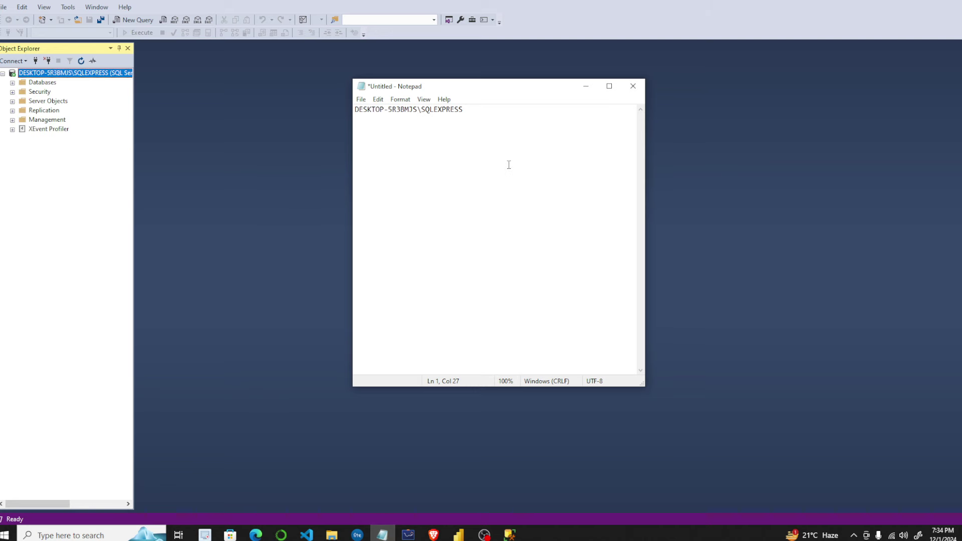
left_click_drag(516, 116, 340, 95)
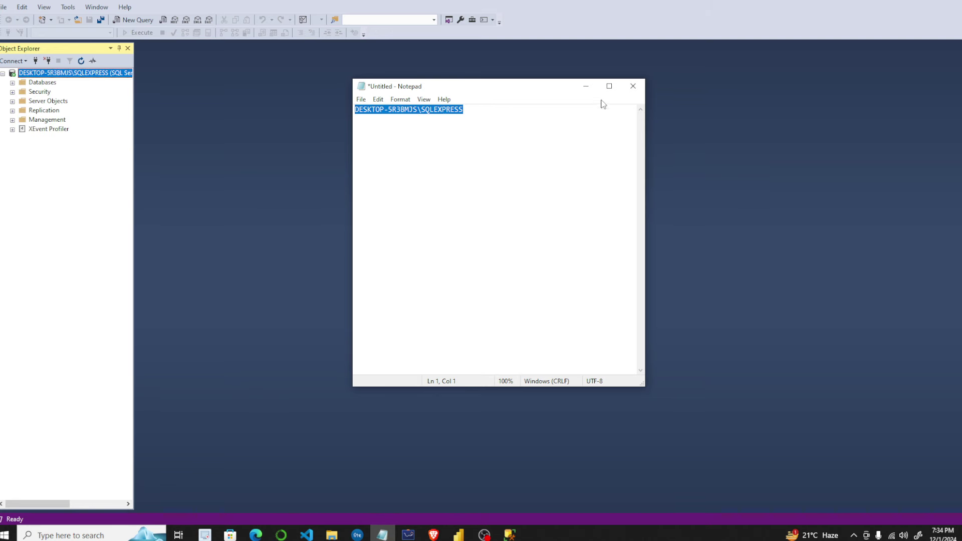
left_click(585, 87)
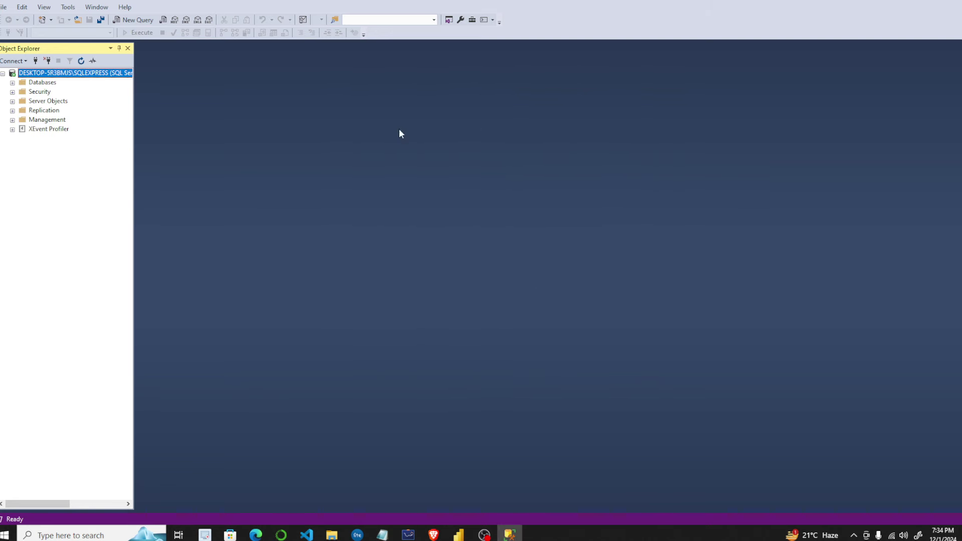
Create a new query, list the server's databases and set the query's database to Target Data Analyst.
left_click(129, 23)
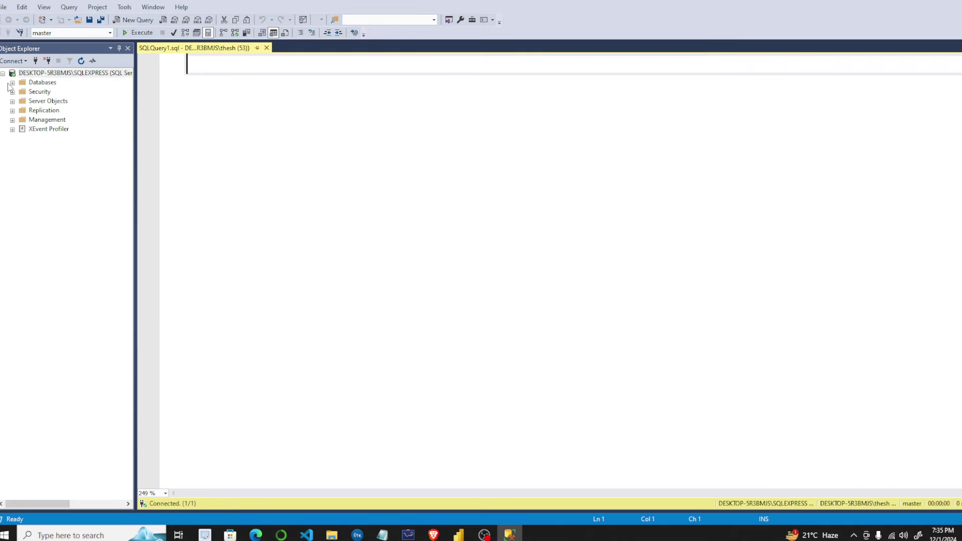
left_click(12, 83)
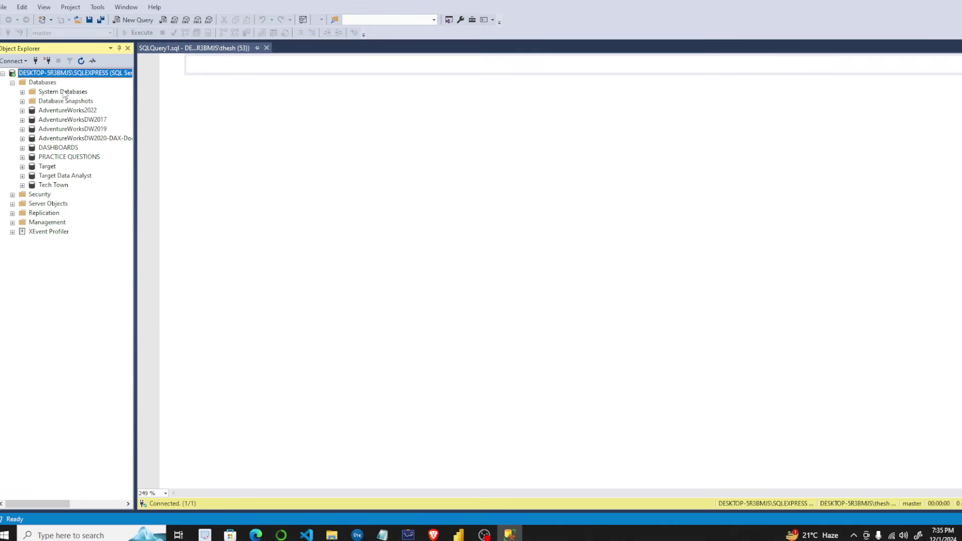
left_click(221, 131)
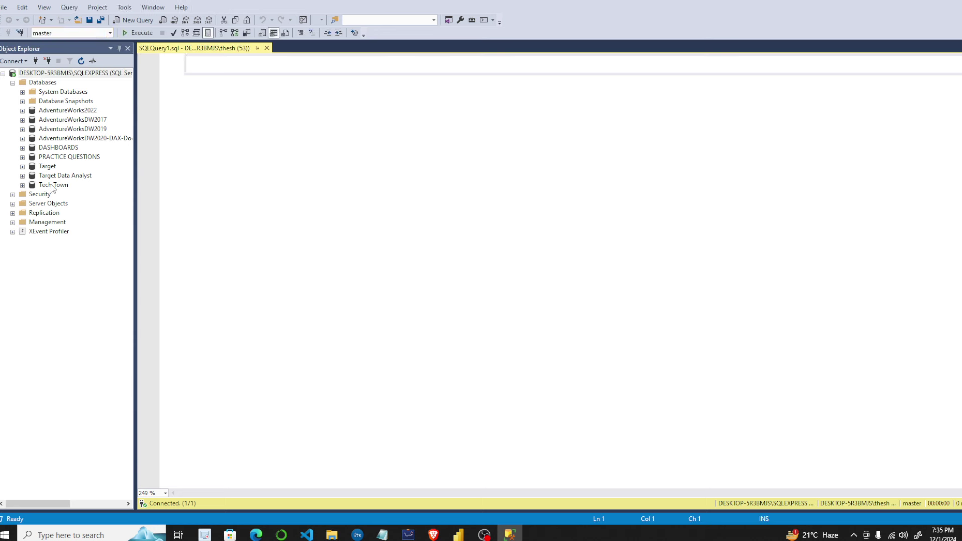
left_click(110, 33)
left_click(74, 143)
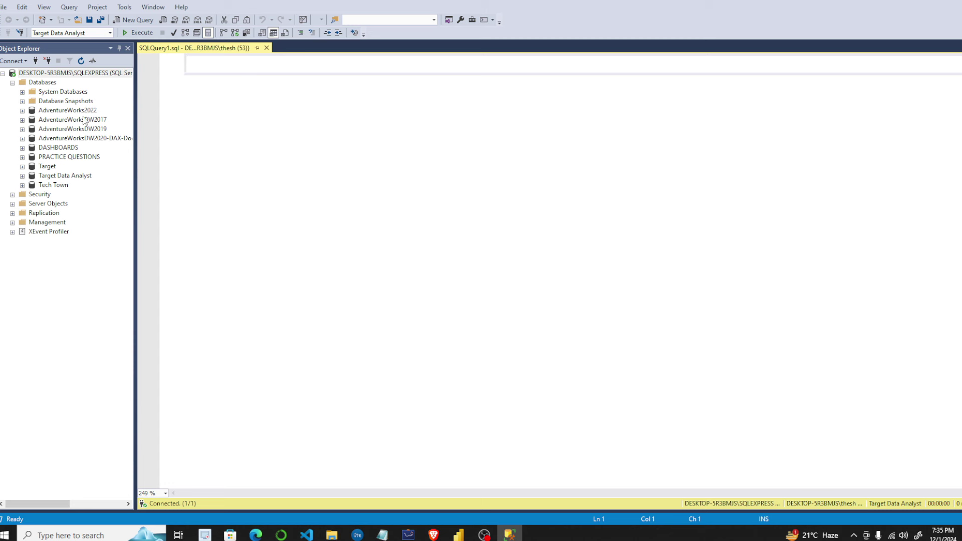
Look through the tables of the Target Data Analyst database and the contents of the Target database.
left_click(22, 176)
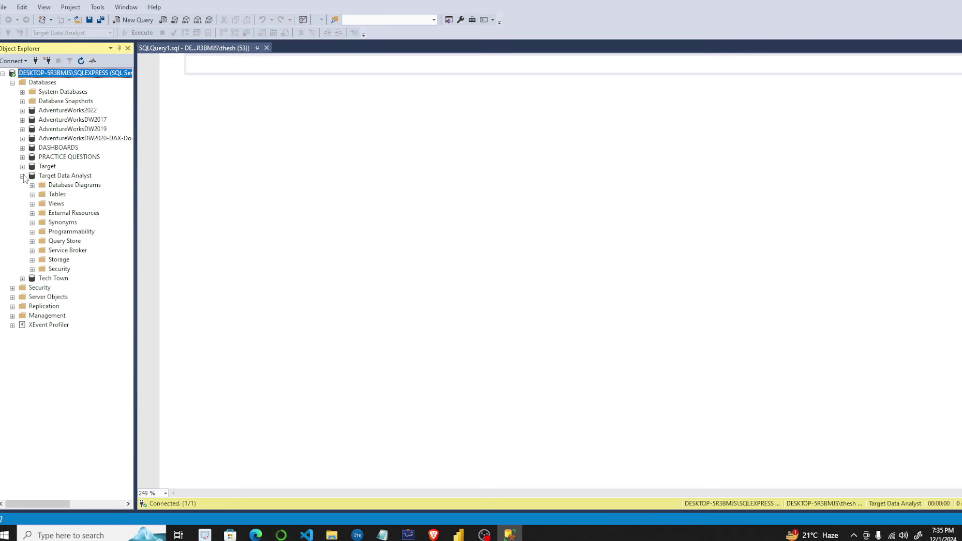
left_click(32, 195)
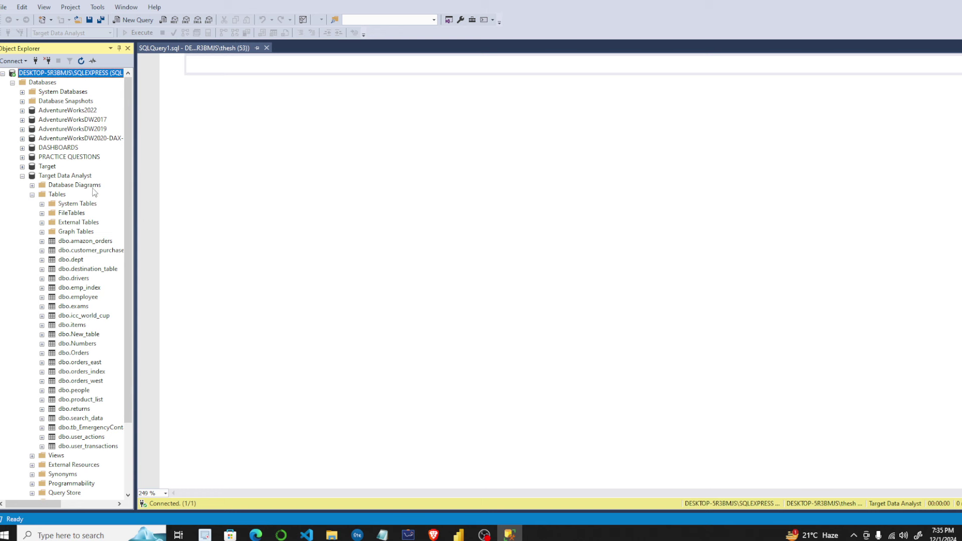
left_click(22, 177)
left_click(22, 167)
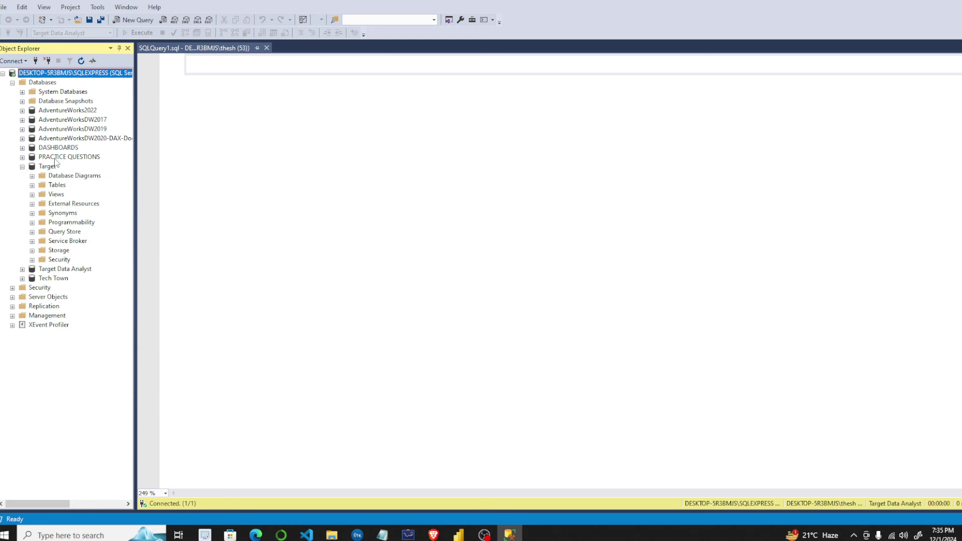
left_click(22, 167)
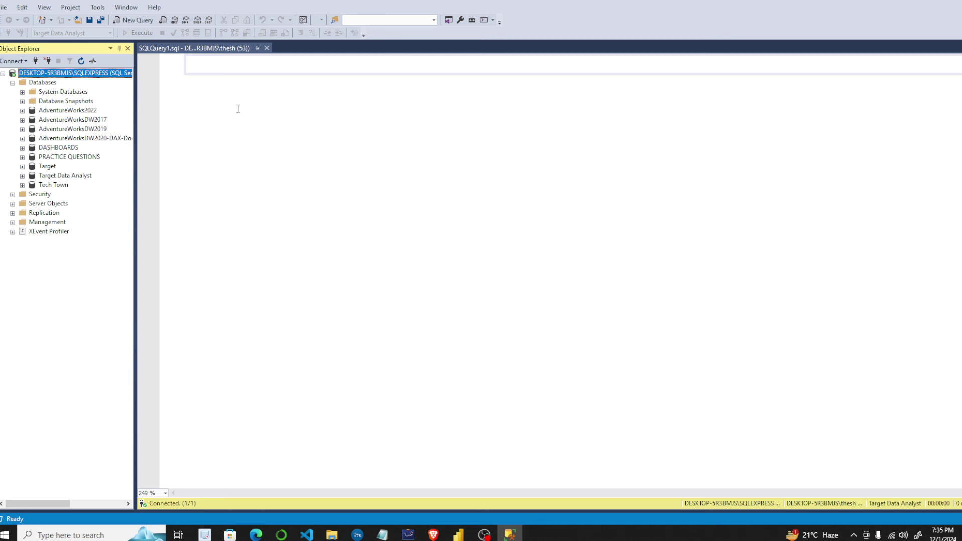
right_click(80, 177)
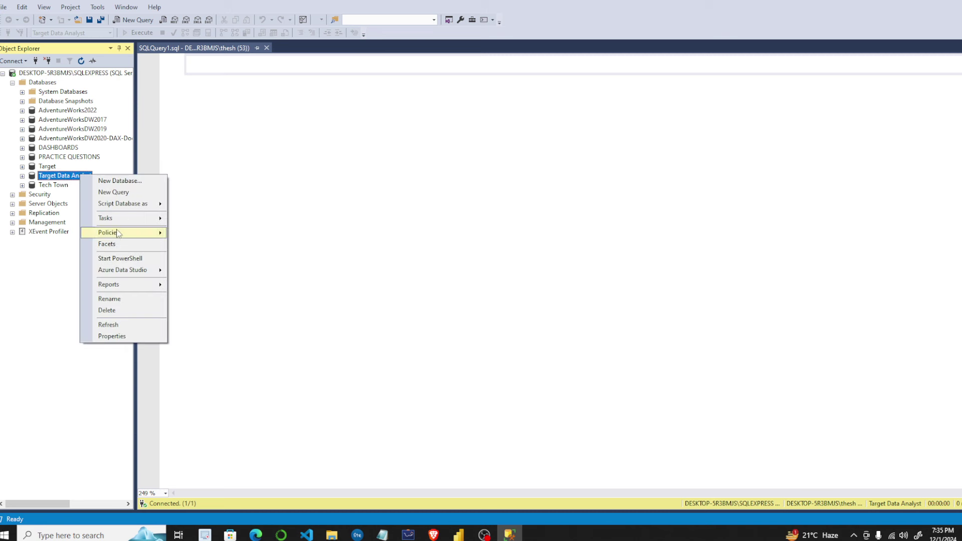
mouse_move(125, 219)
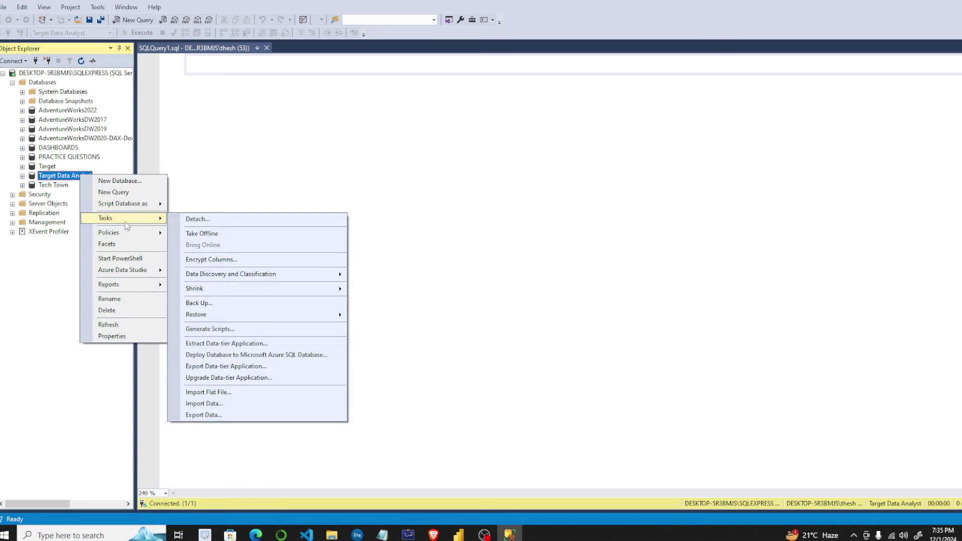
left_click(225, 408)
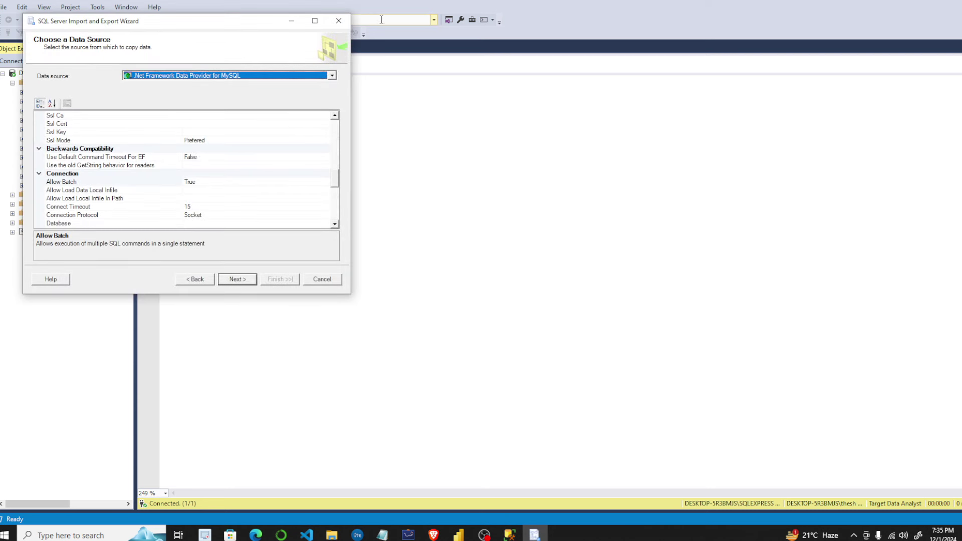
left_click(339, 20)
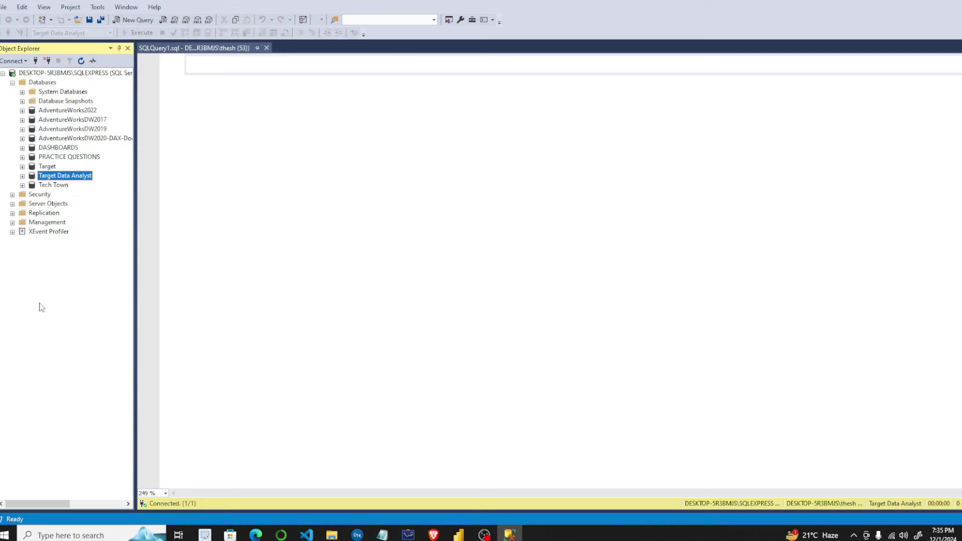
Start a flat file import into the Target Data Analyst database, using E:\Sales.csv as source for a new dbo table named Sales.
right_click(73, 180)
mouse_move(115, 226)
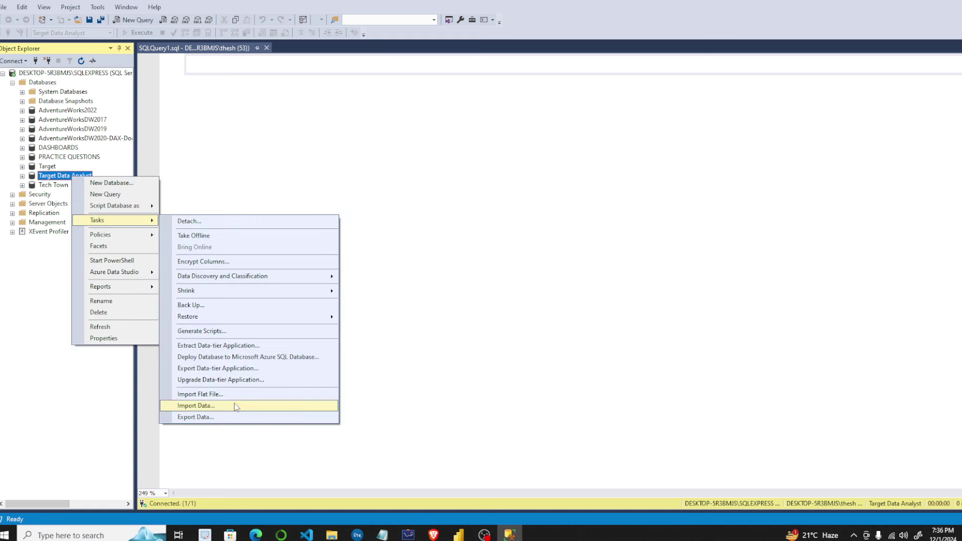
left_click(222, 395)
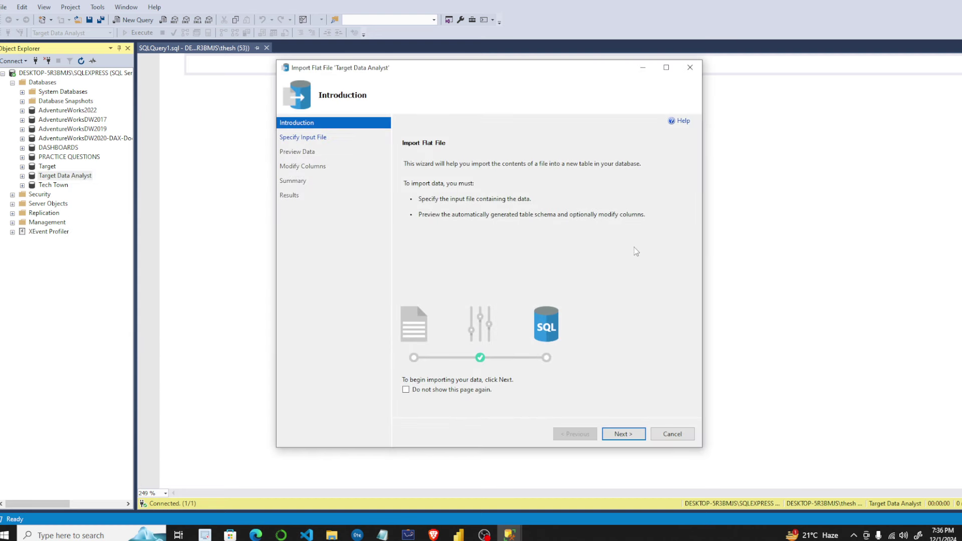
left_click(623, 434)
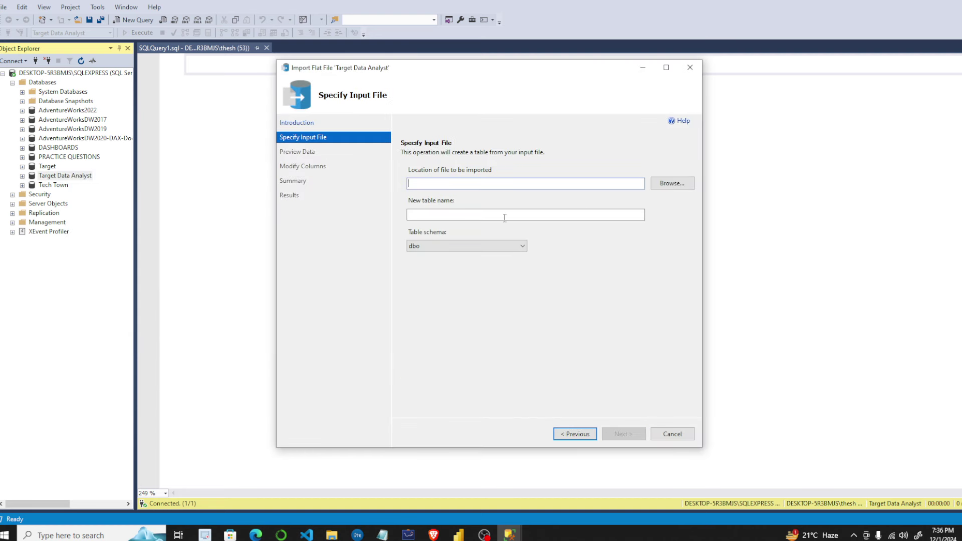
left_click(669, 184)
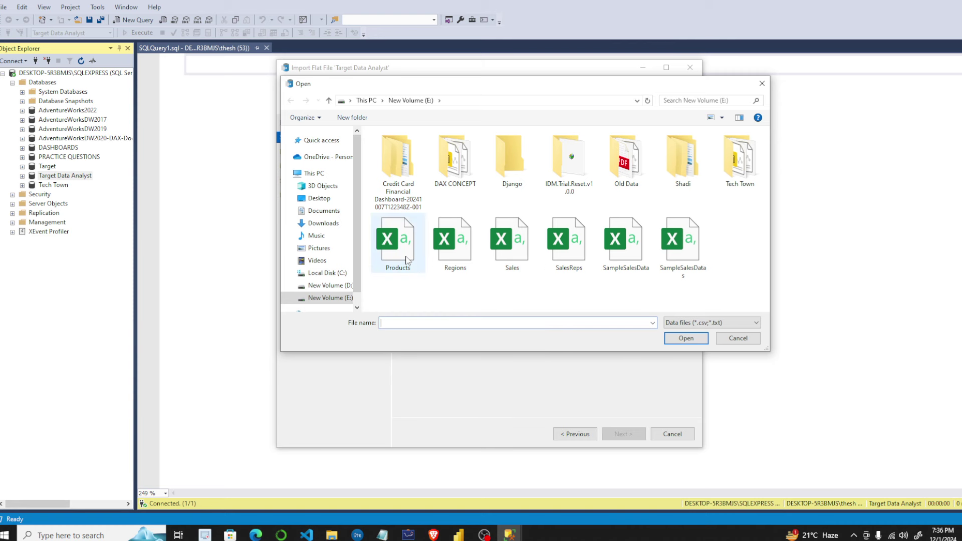
left_click(513, 251)
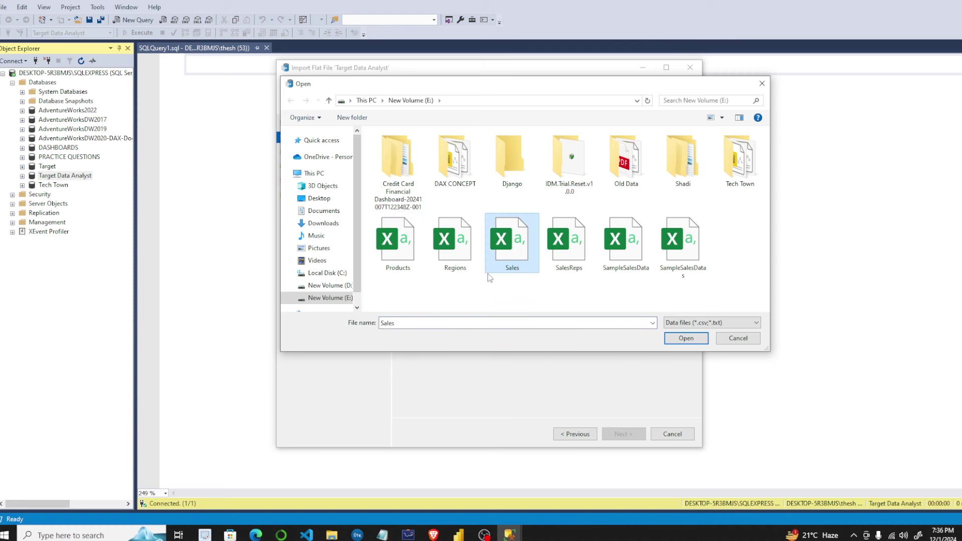
left_click(681, 339)
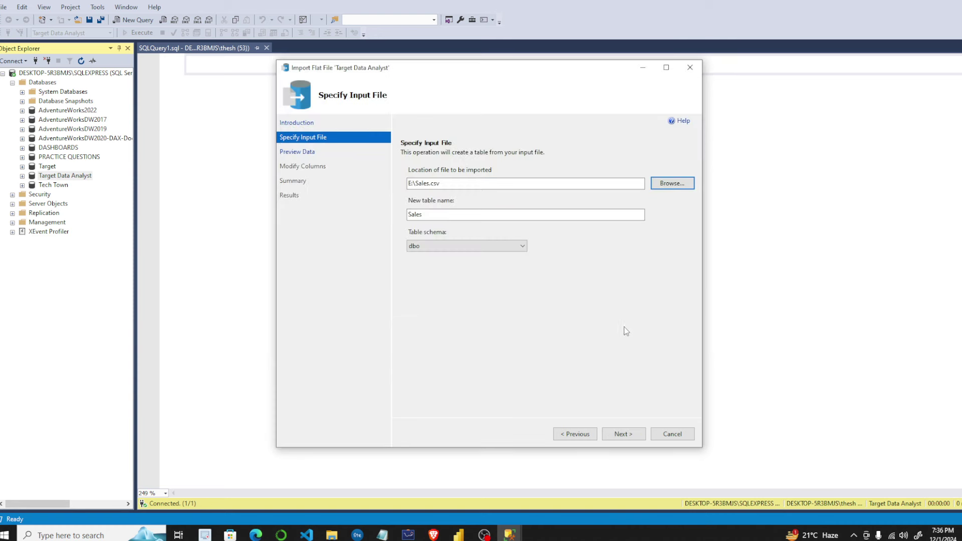
left_click(627, 438)
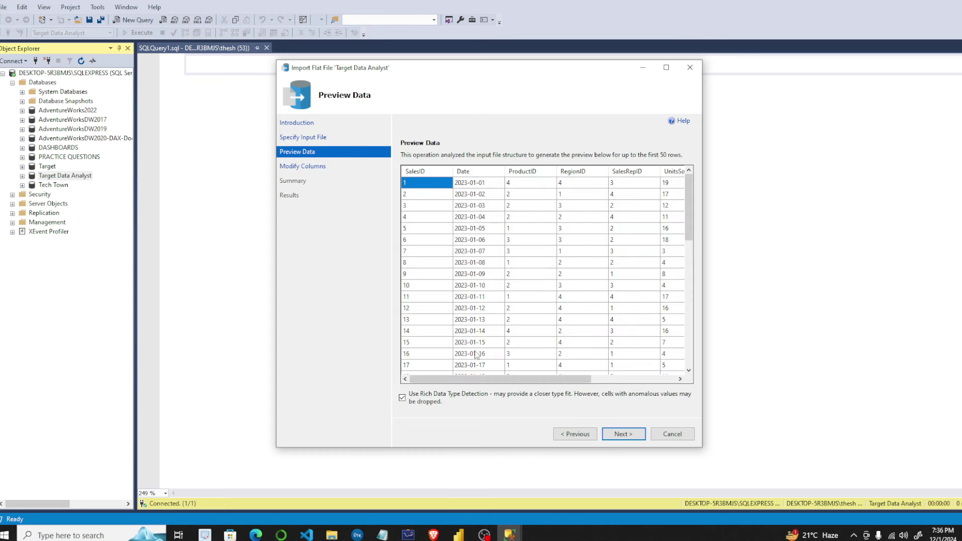
Accept the data preview, then set the SalesID column to int and make it the primary key.
left_click(623, 434)
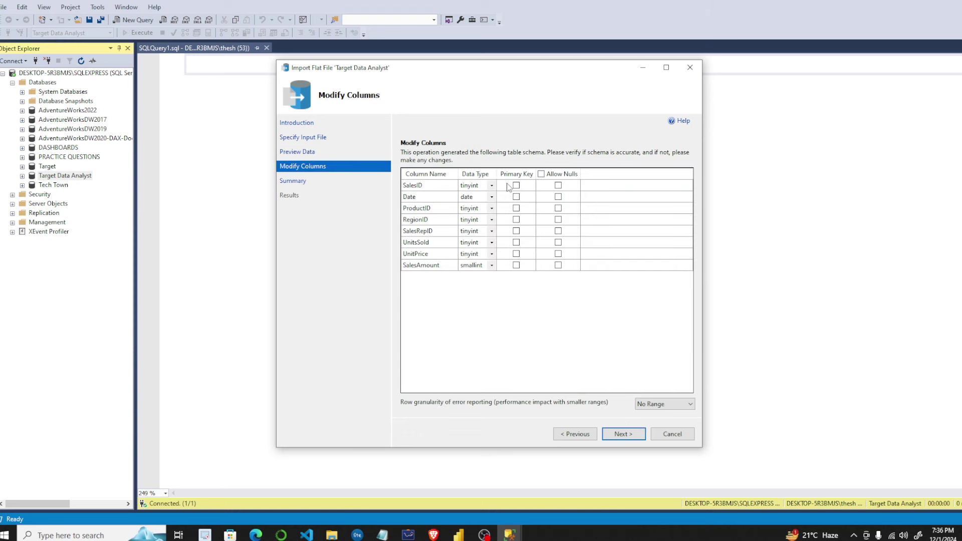
left_click(493, 186)
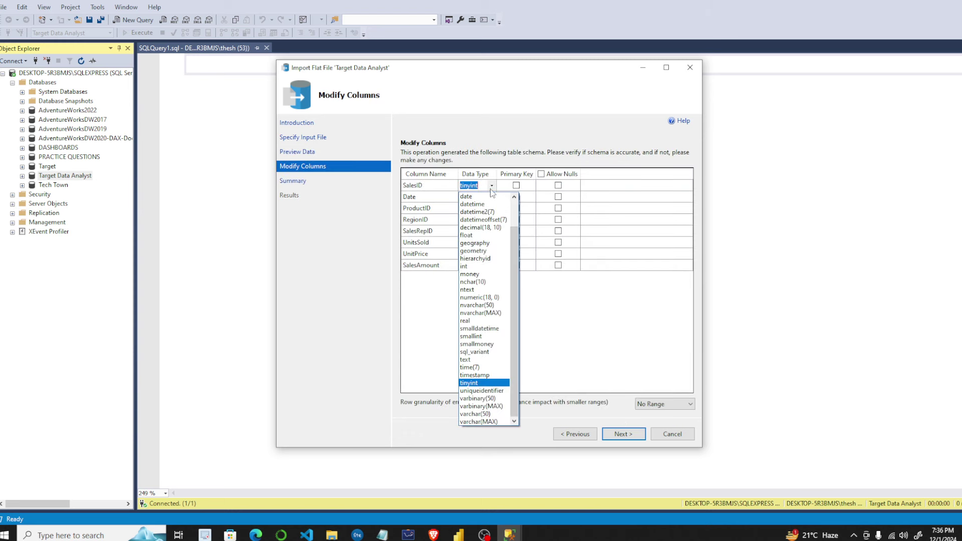
left_click(485, 268)
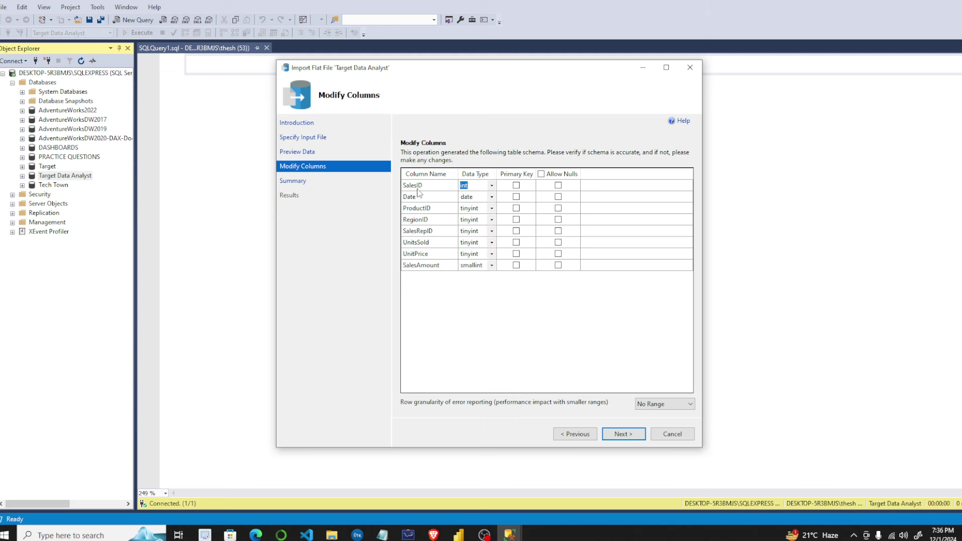
left_click(517, 185)
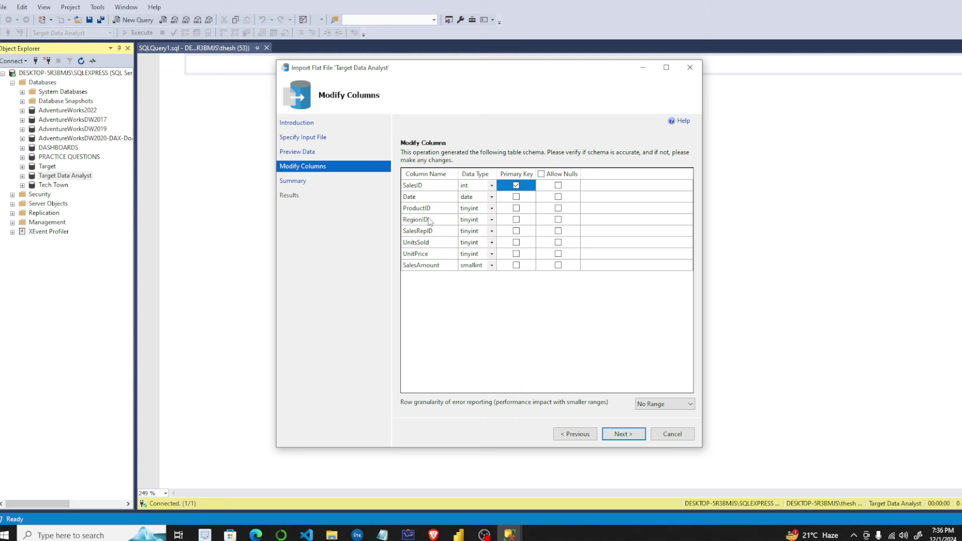
Set the data type of the ProductID, RegionID, SalesRepID and UnitsSold columns to int.
left_click(492, 208)
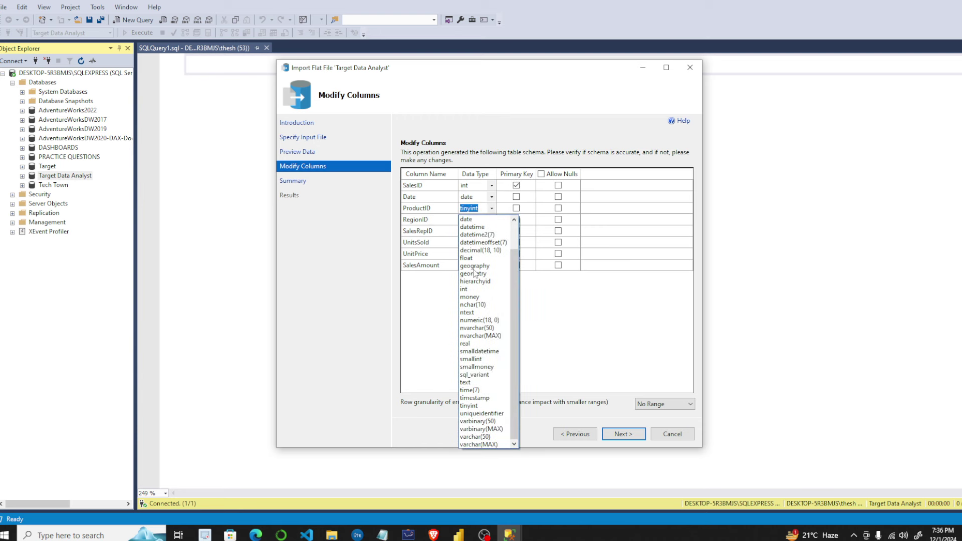
left_click(465, 289)
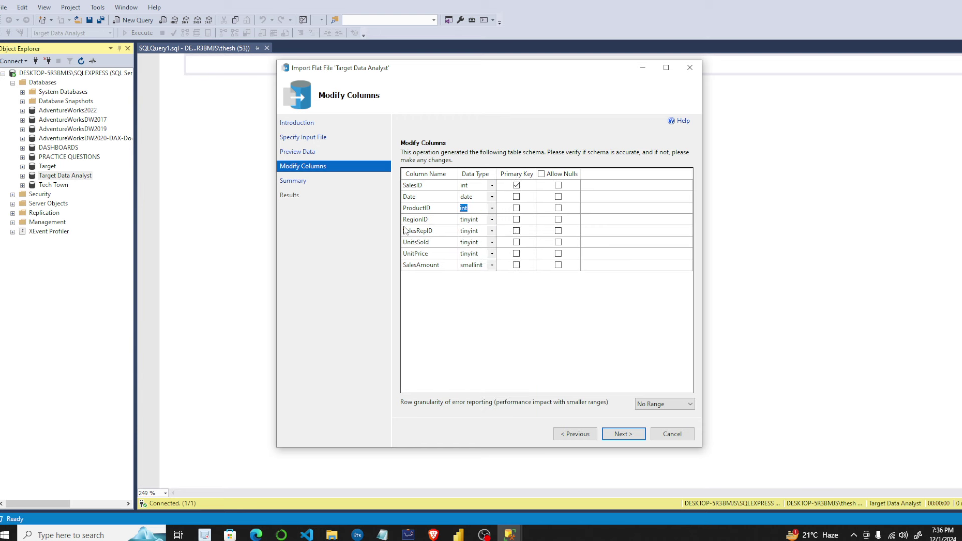
left_click(492, 220)
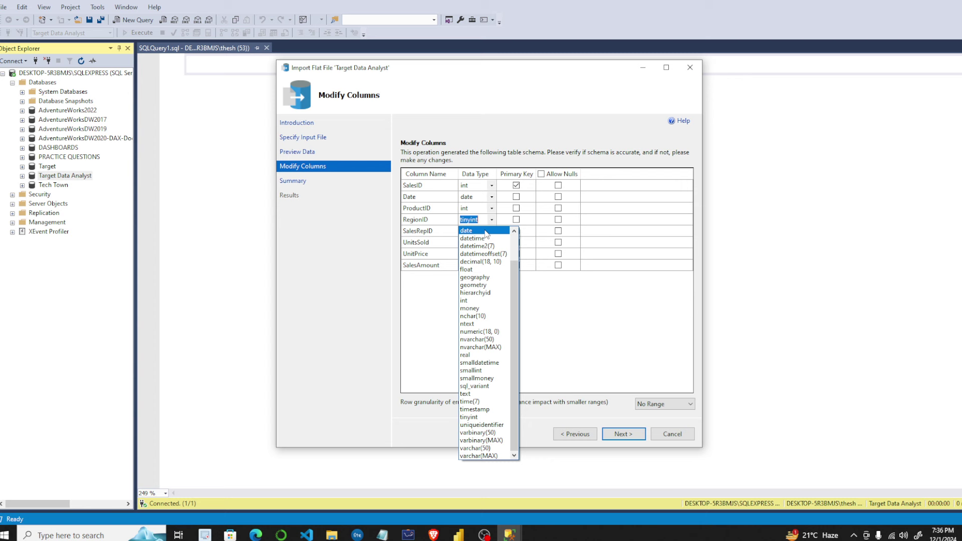
left_click(477, 302)
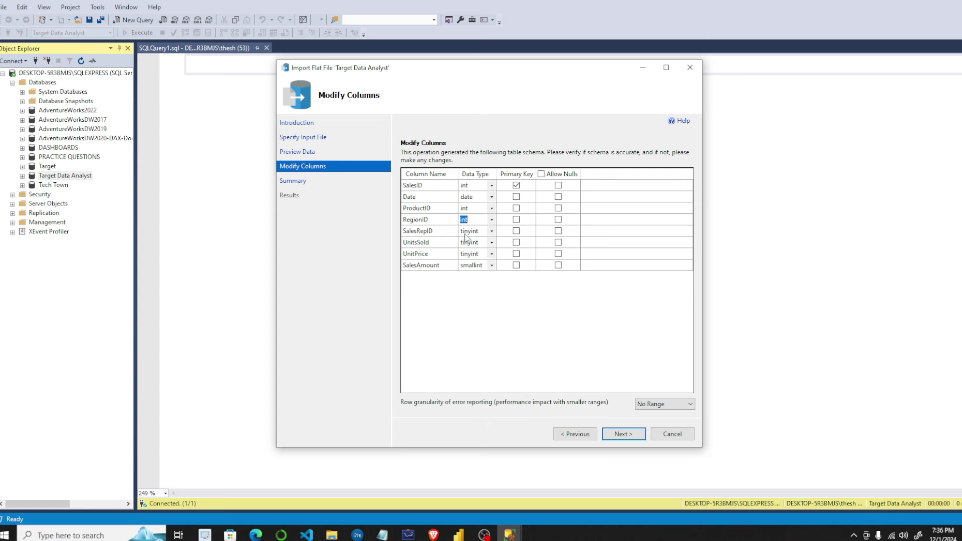
left_click(492, 232)
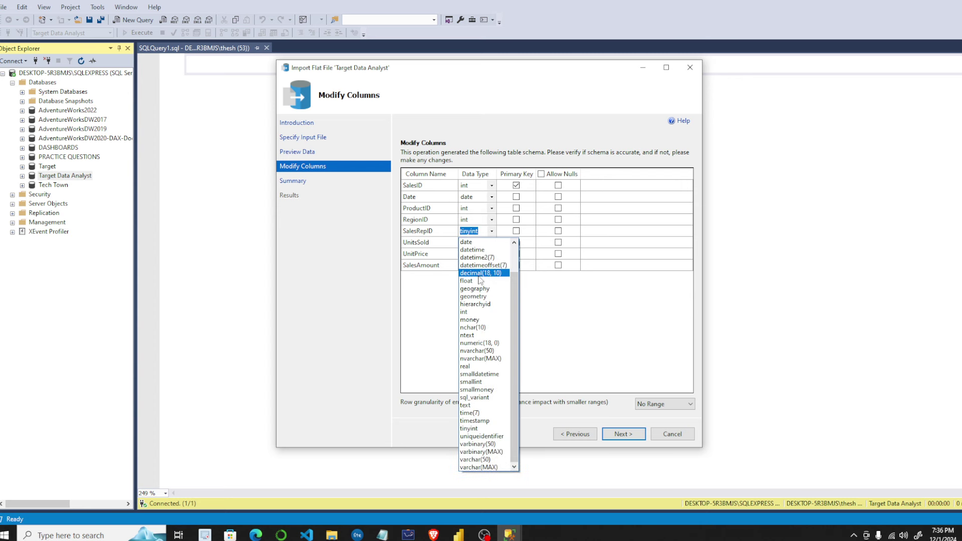
left_click(480, 312)
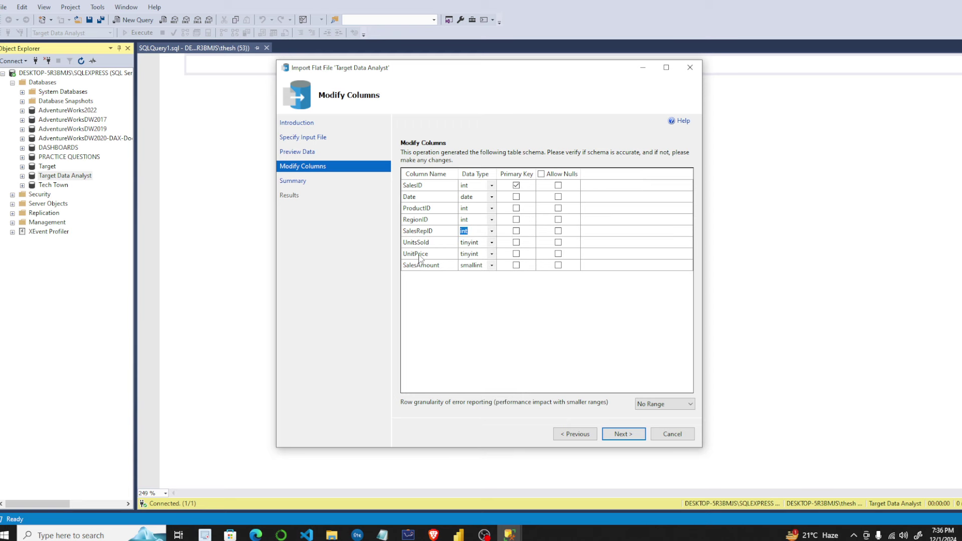
left_click(492, 243)
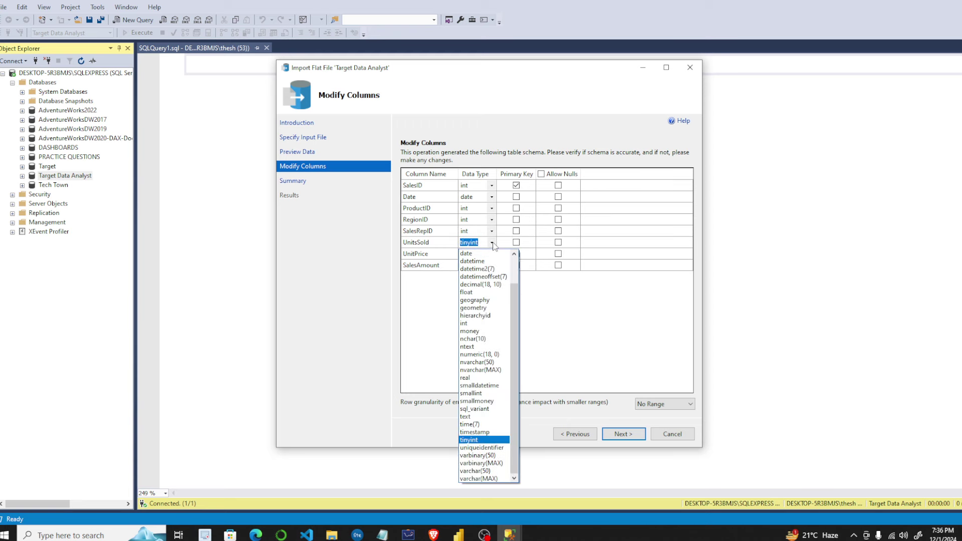
left_click(480, 323)
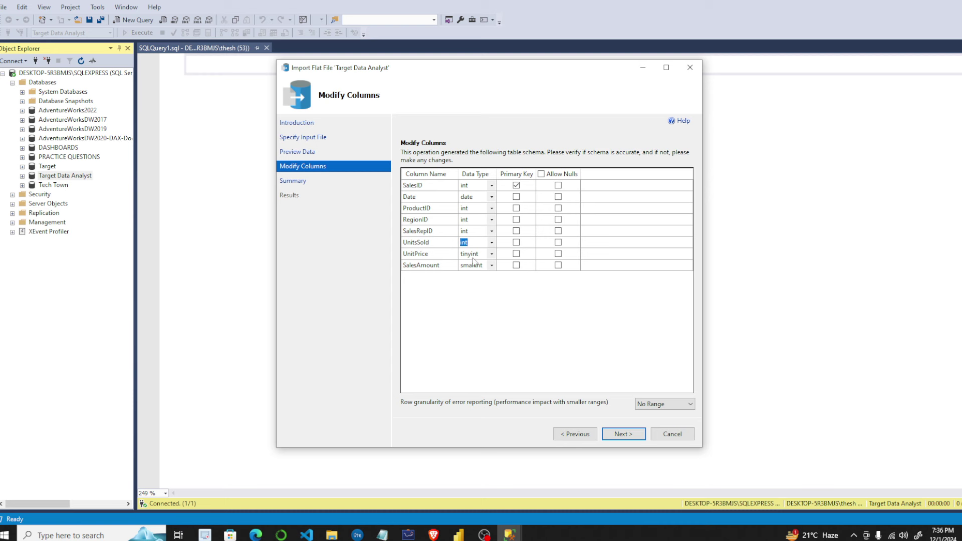
Set the data type of the UnitPrice and SalesAmount columns to decimal(18, 10).
left_click(492, 256)
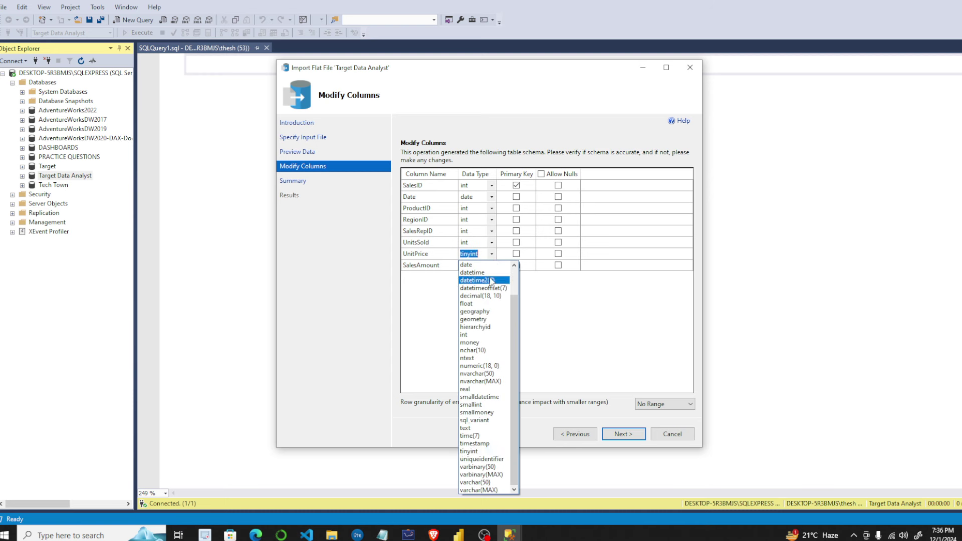
left_click(489, 297)
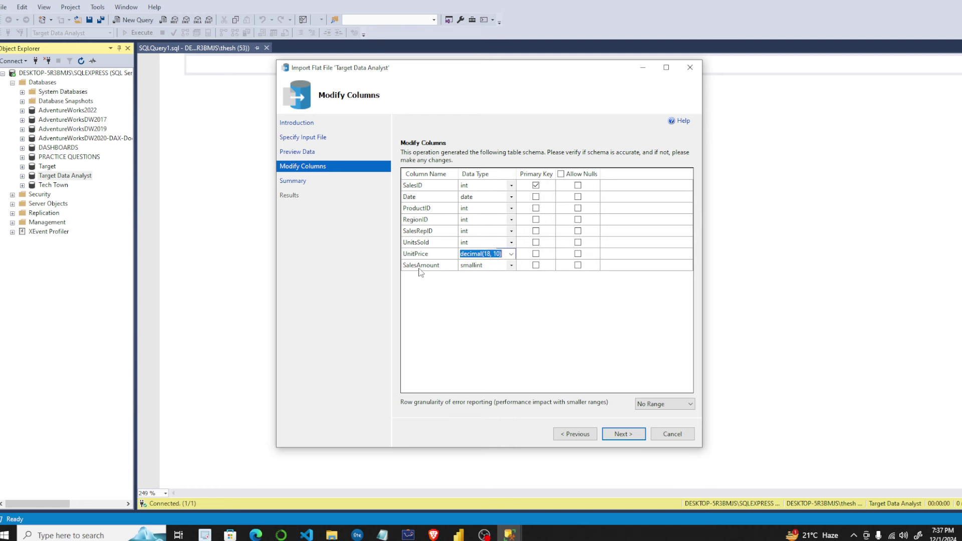
left_click(512, 267)
left_click(512, 267)
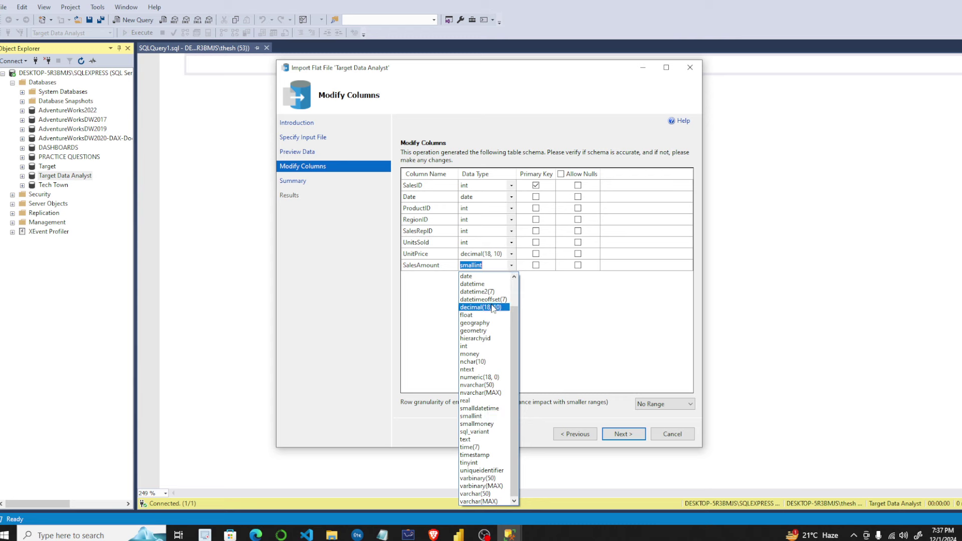
left_click(492, 307)
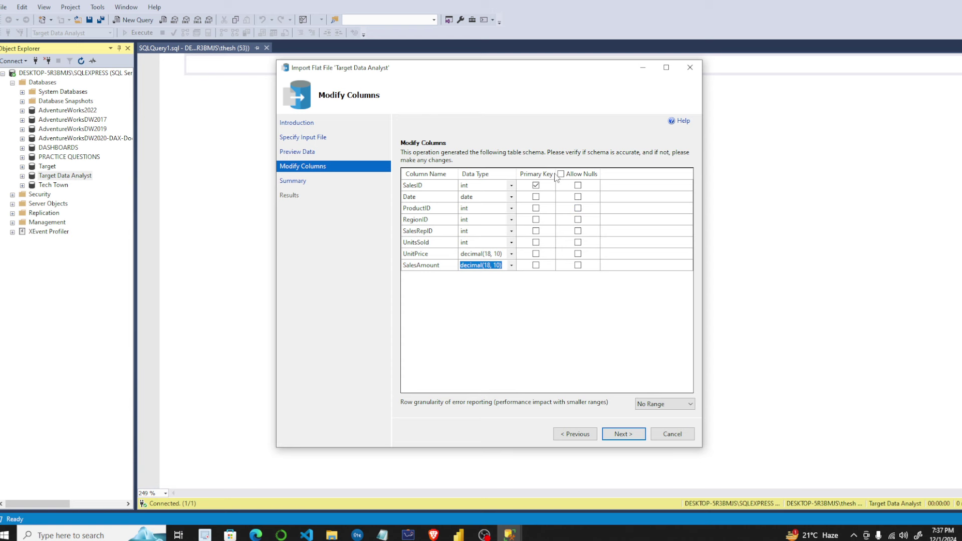
Accept the column definitions, run the import of the Sales table and close the wizard.
left_click(621, 434)
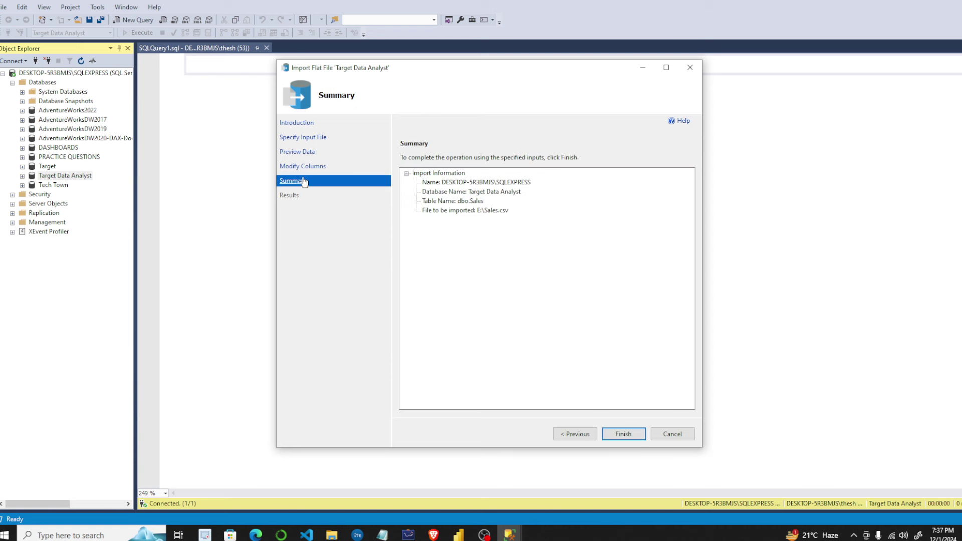
left_click(626, 435)
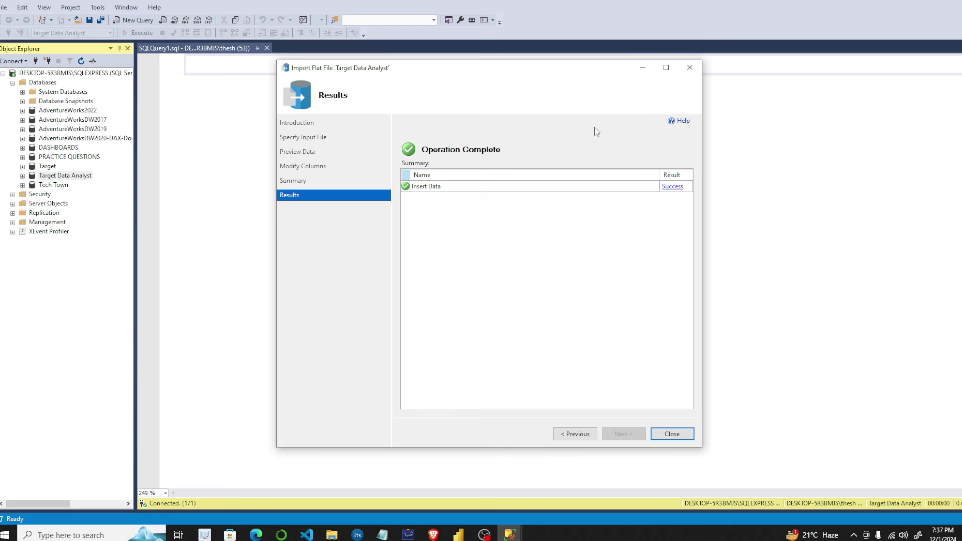
left_click(672, 434)
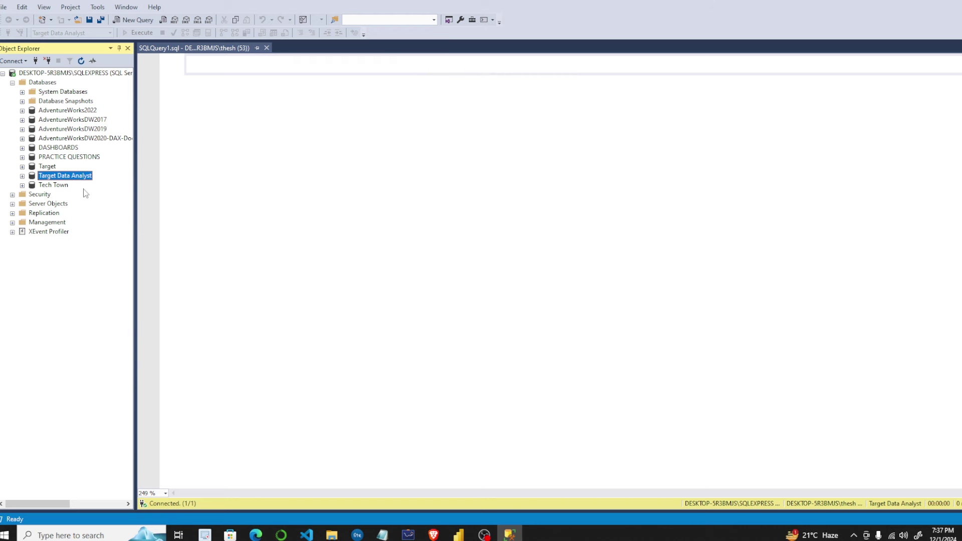
Refresh the tables of the Target Data Analyst database, query the top 1000 rows of dbo.Sales and enlarge the results area.
left_click(22, 175)
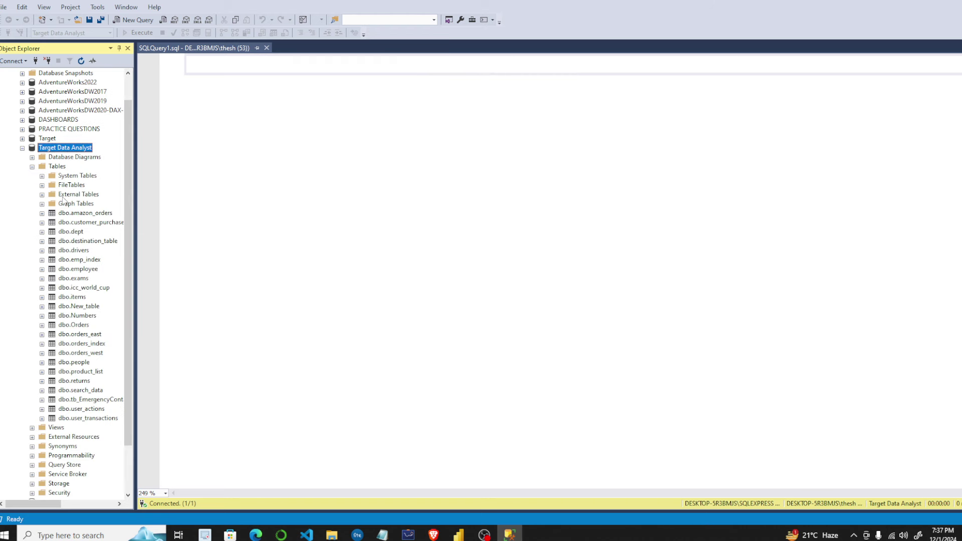
left_click(82, 61)
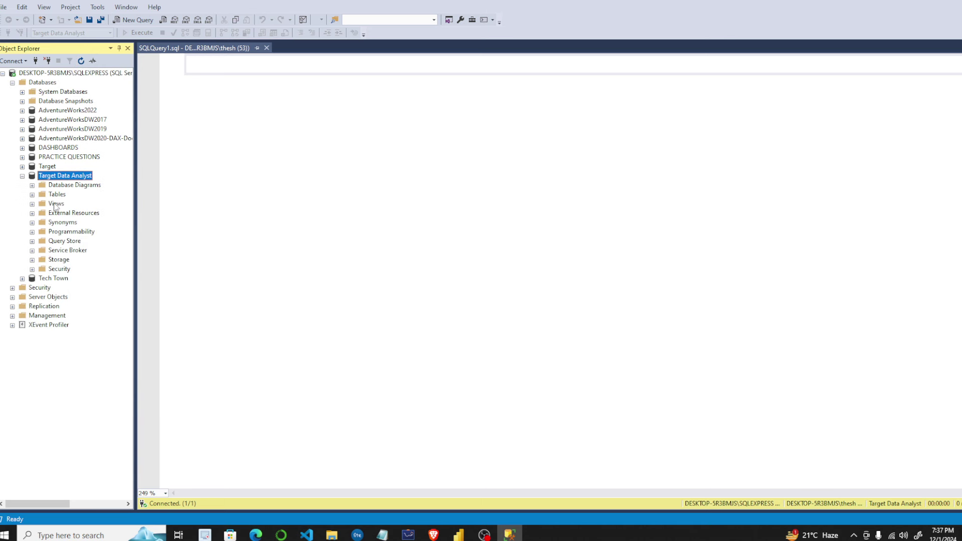
left_click(32, 194)
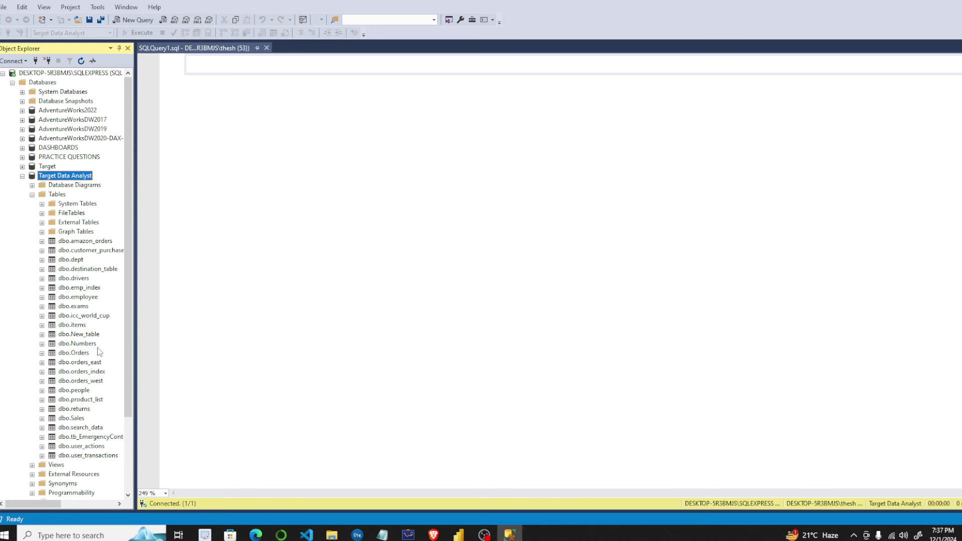
right_click(74, 420)
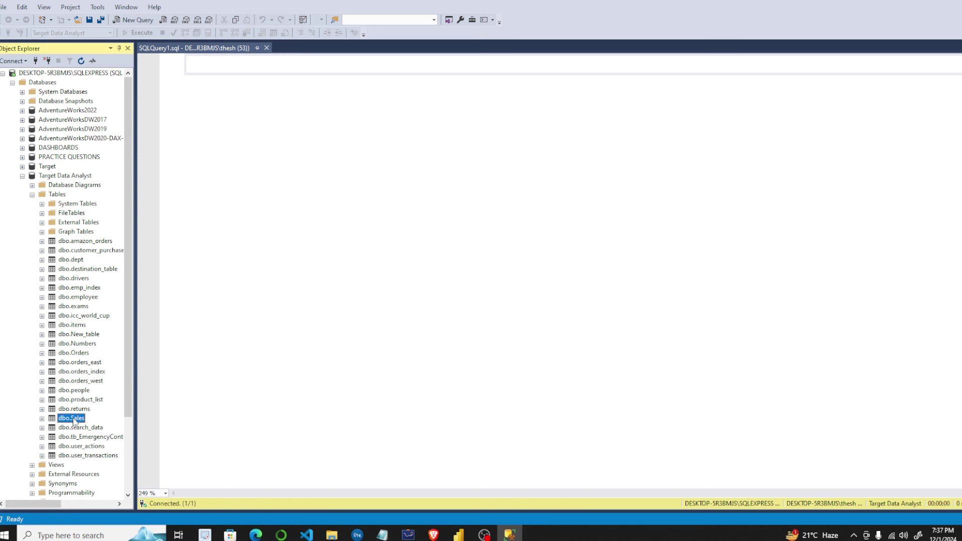
left_click(107, 318)
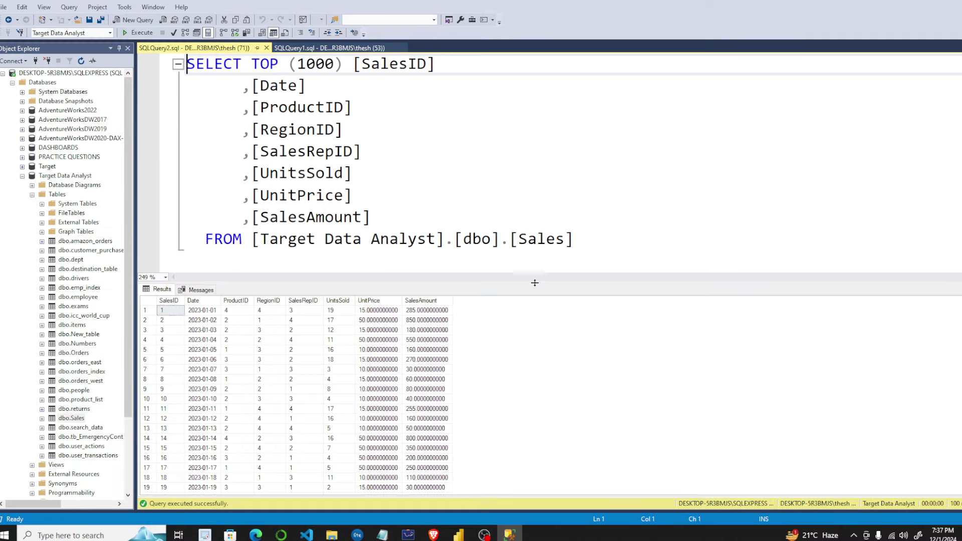
left_click_drag(536, 284, 539, 175)
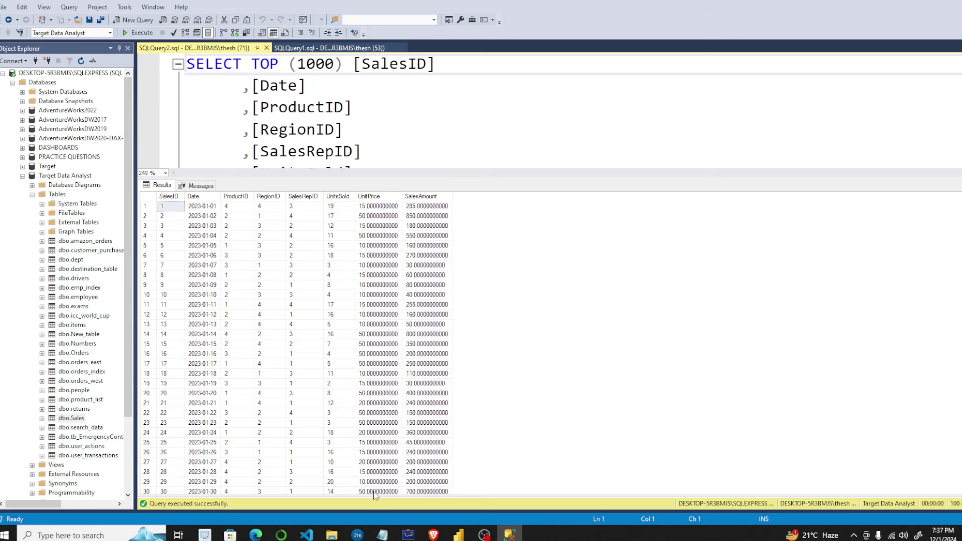
Switch to the untitled Power BI Desktop report, dismiss the start screen and start getting data from a SQL Server database.
mouse_move(459, 534)
left_click(434, 487)
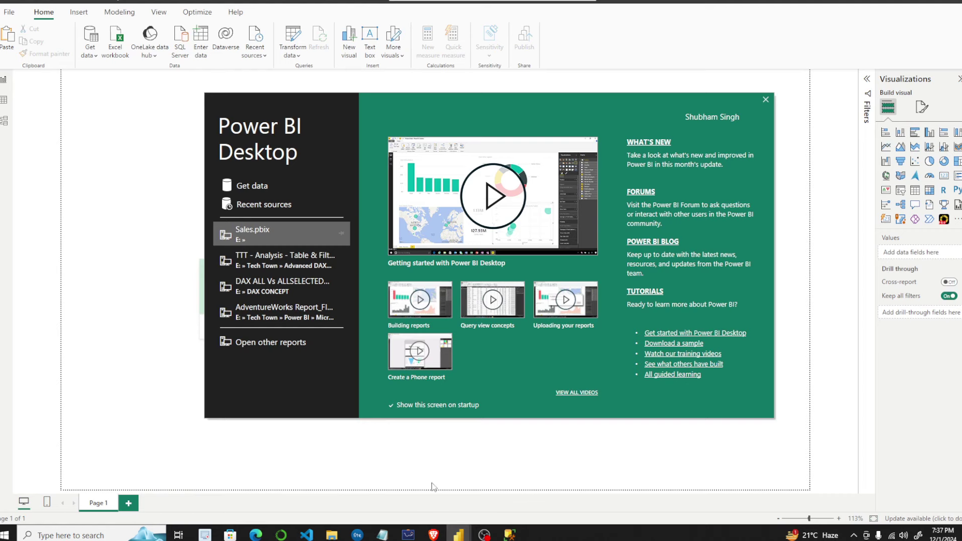
left_click(765, 101)
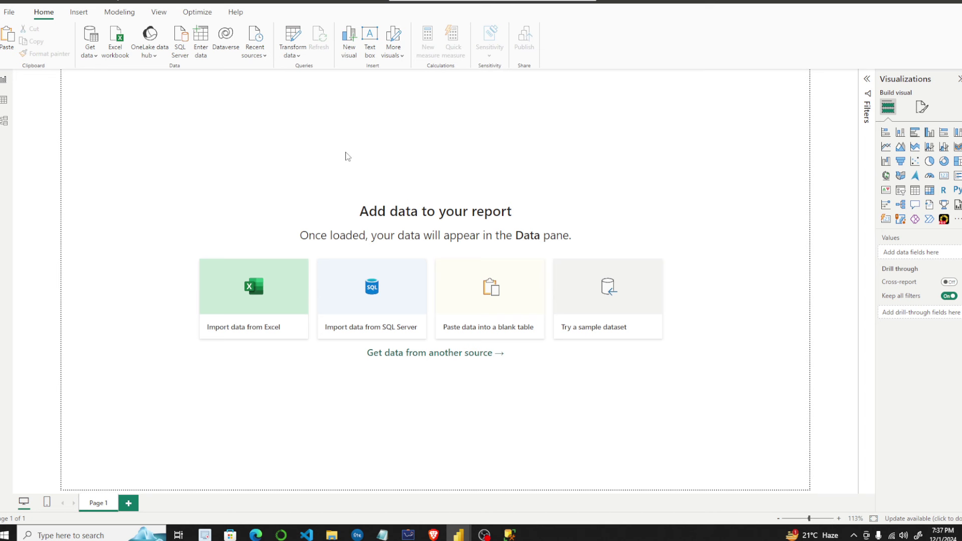
left_click(97, 56)
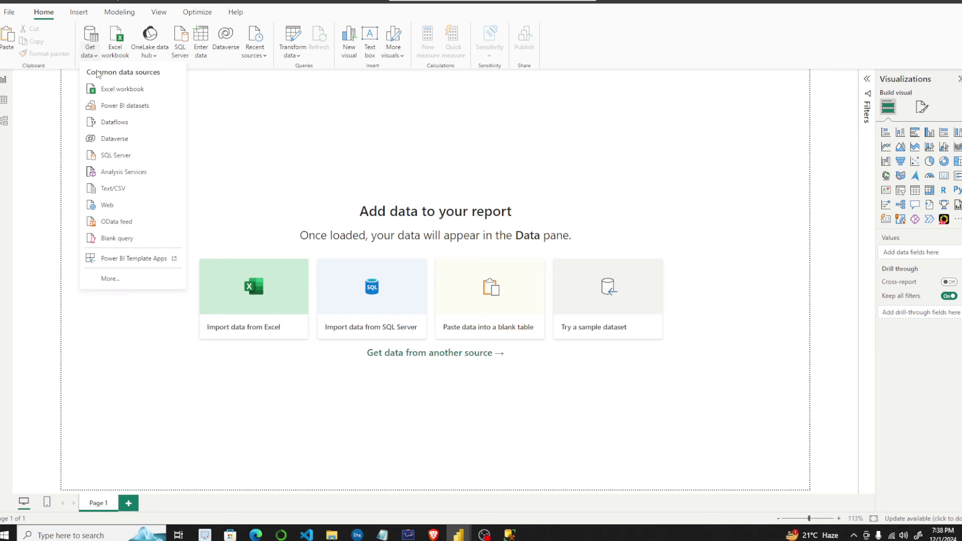
left_click(114, 155)
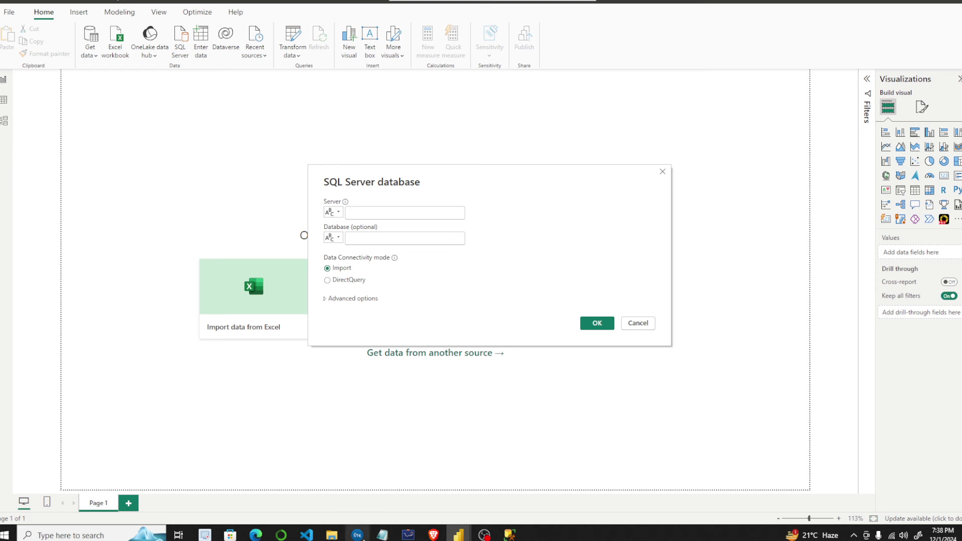
Copy the server name DESKTOP-5R3BMJS\SQLEXPRESS from the Notepad note and enter it as the server of the connection.
left_click(382, 535)
left_click(453, 135)
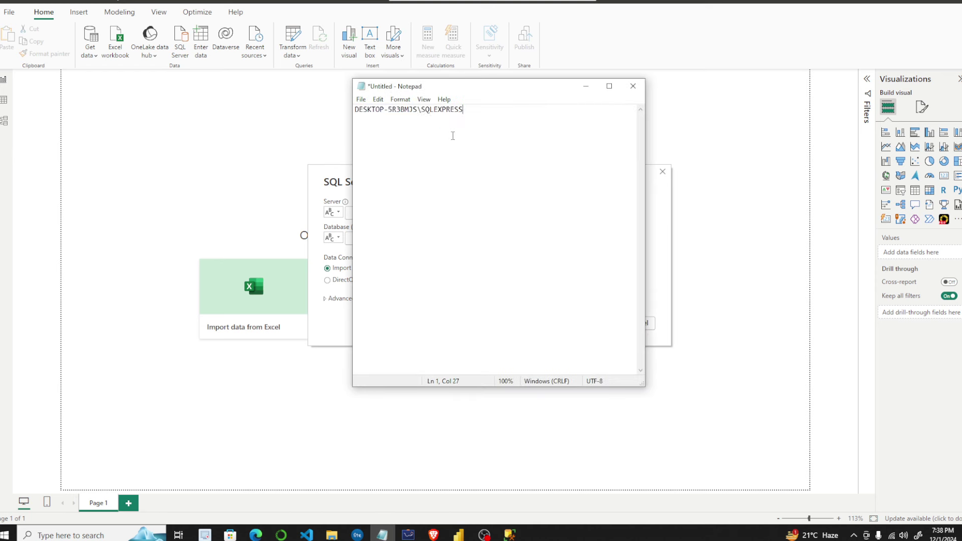
key("ctrl+a")
key("ctrl+c")
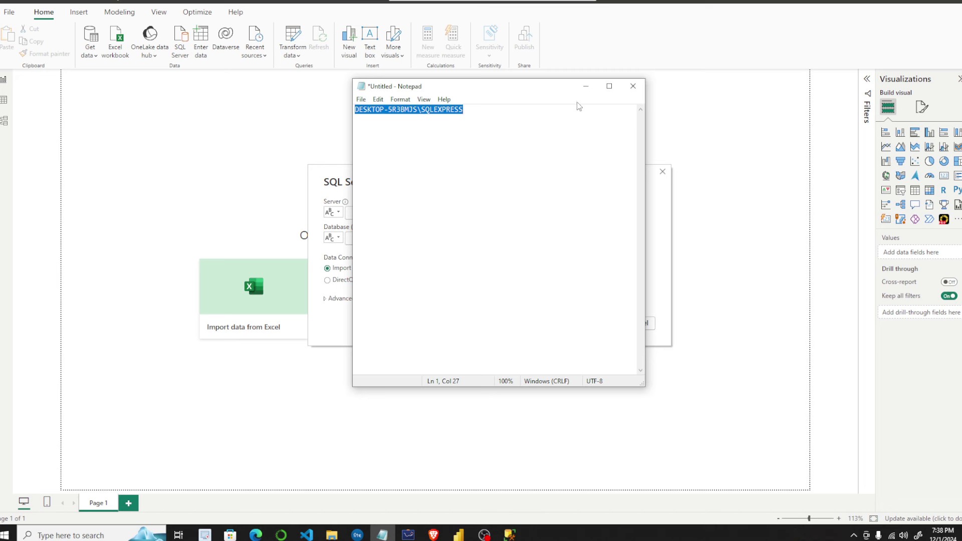
left_click(585, 86)
key("ctrl+v")
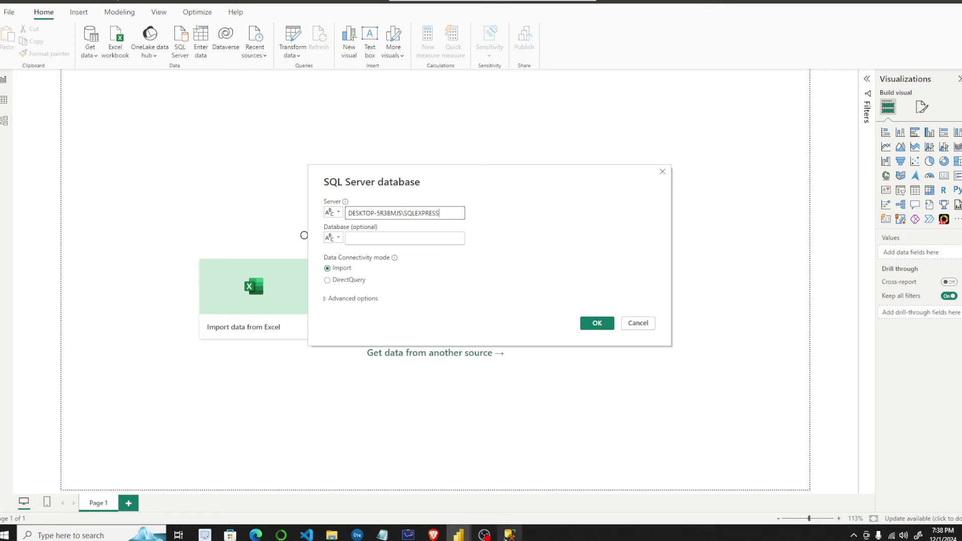
Switch to SQL Server Management Studio, look up the server name in the server's properties and close them.
left_click(509, 534)
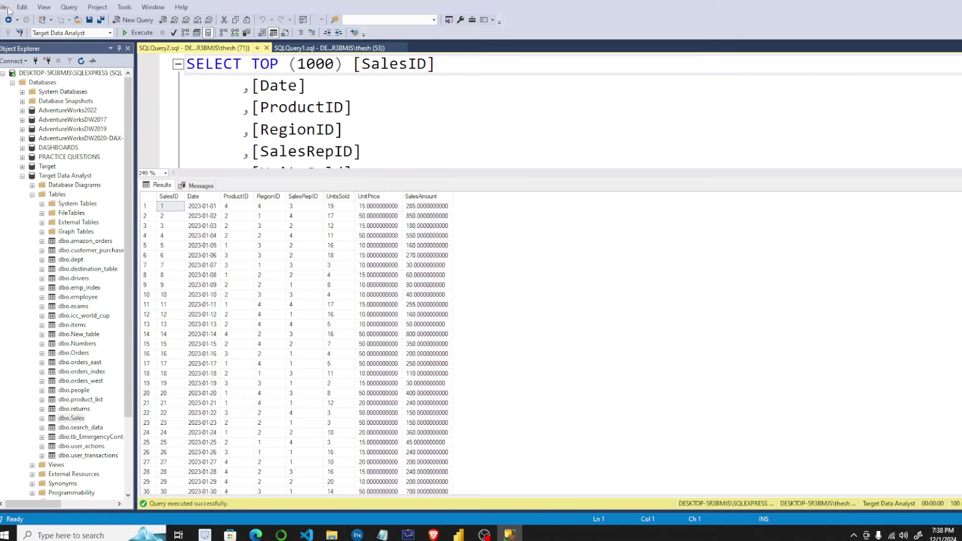
right_click(63, 73)
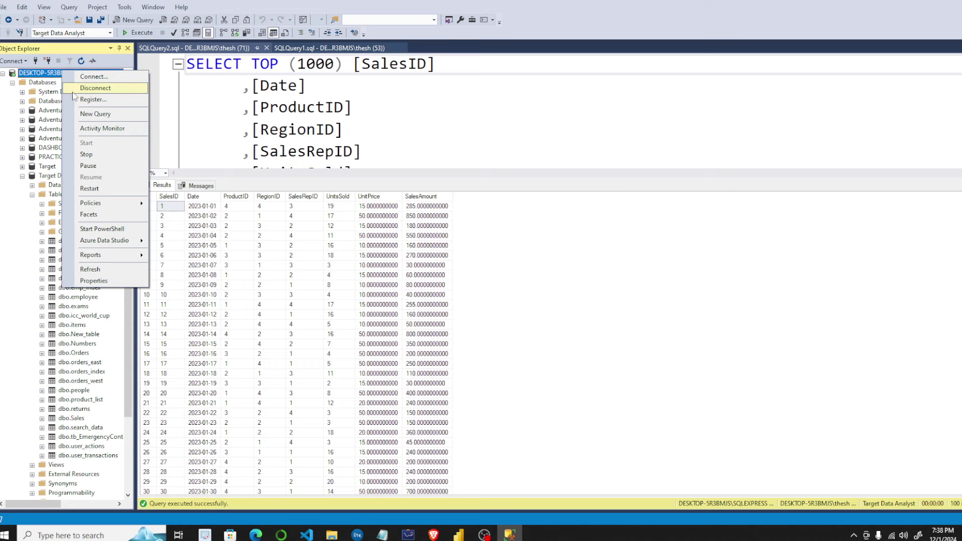
left_click(95, 281)
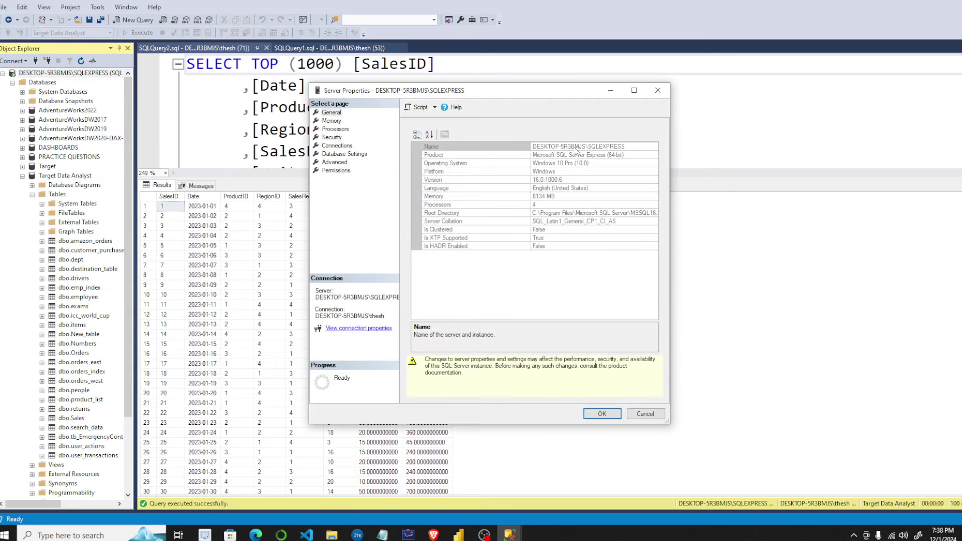
left_click(541, 146)
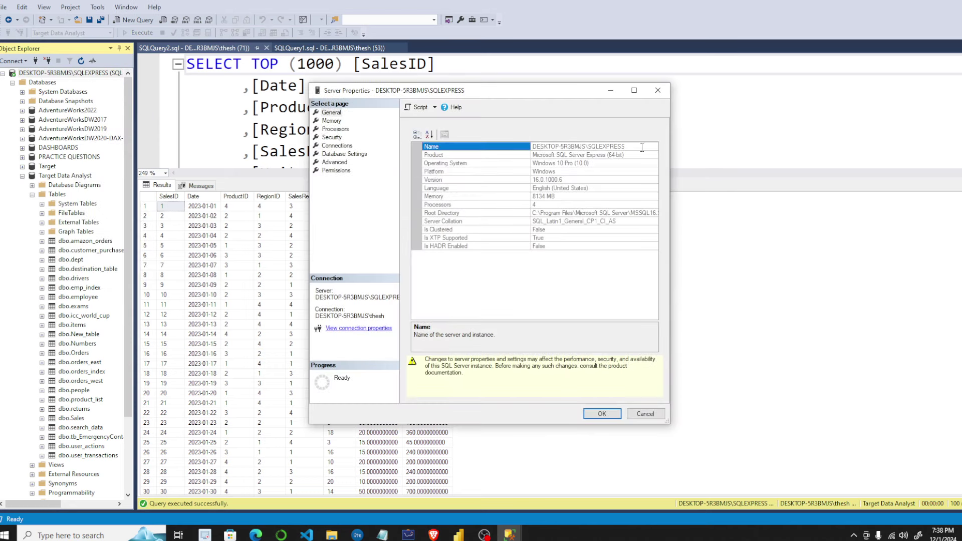
left_click_drag(642, 147, 530, 149)
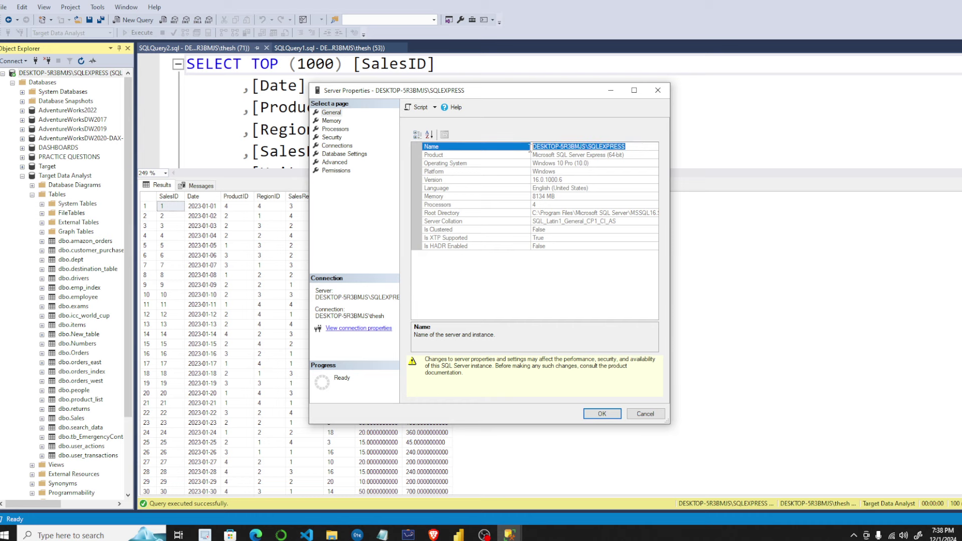
left_click(658, 90)
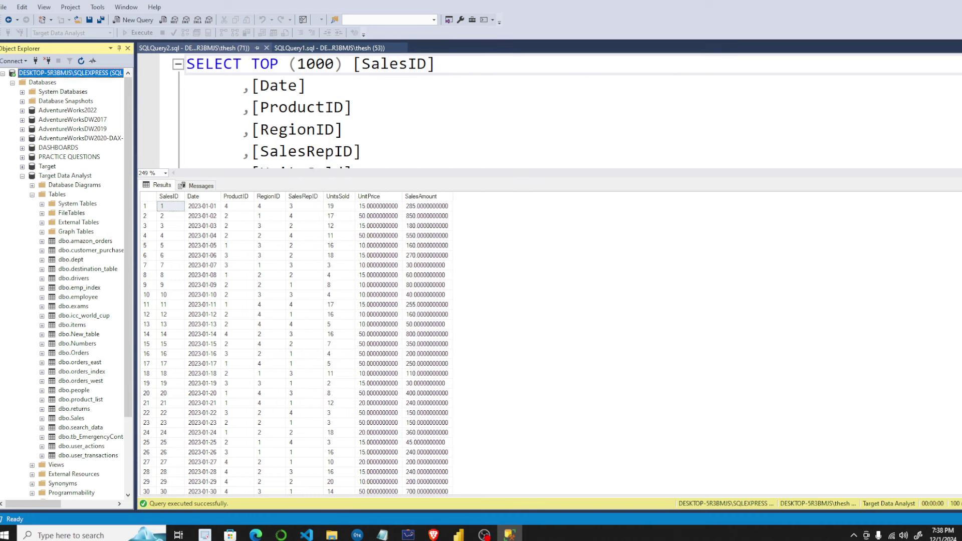
Return to Power BI Desktop and set the connection's database to Target Data Analyst, checking the name in SQL Server Management Studio.
mouse_move(459, 534)
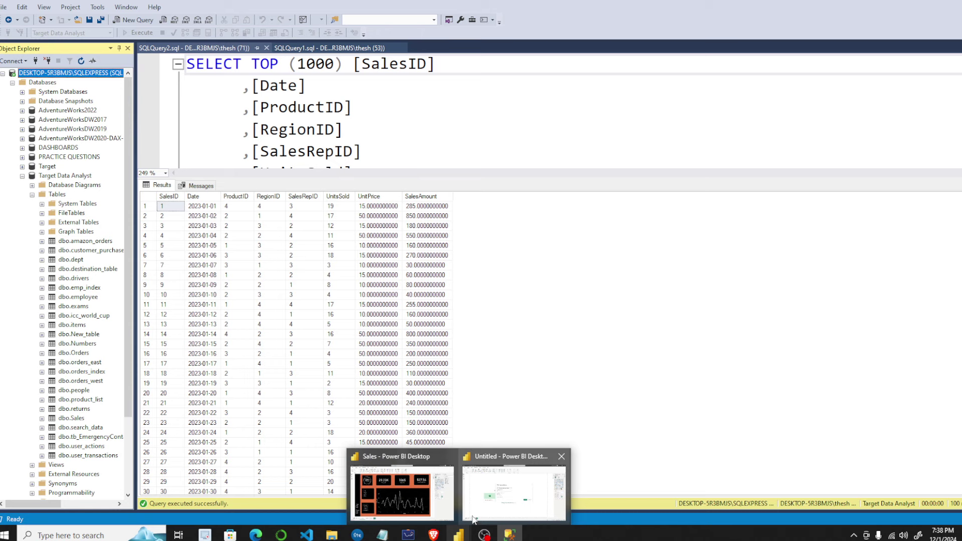
left_click(473, 517)
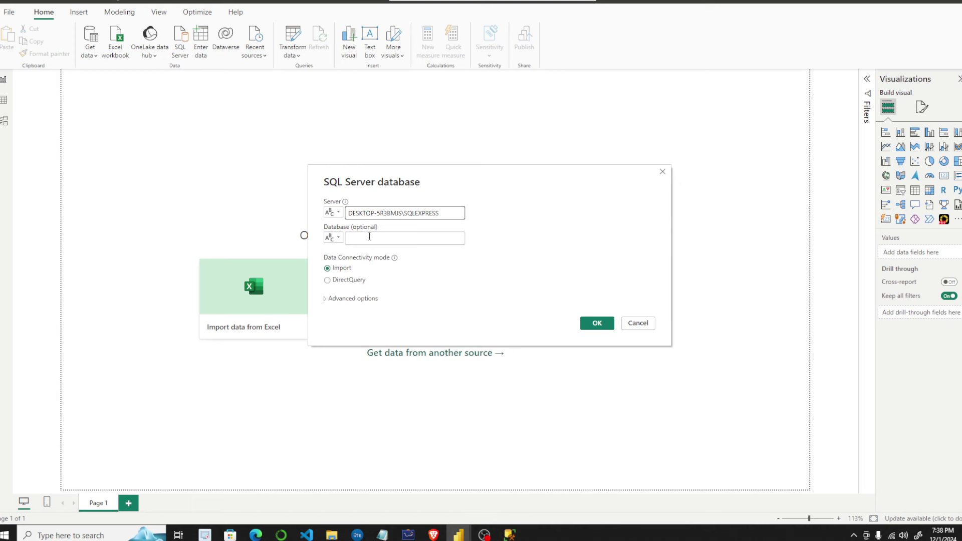
mouse_move(510, 534)
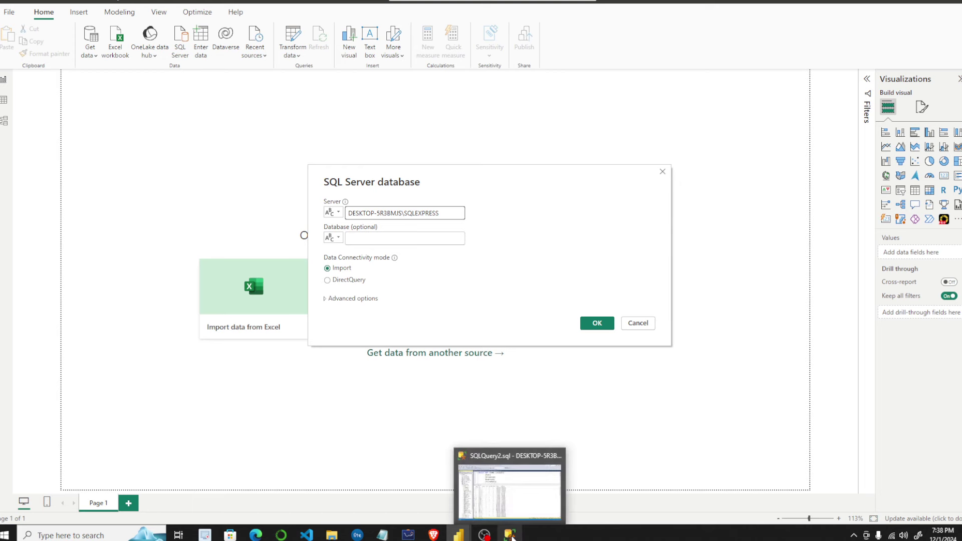
left_click(513, 489)
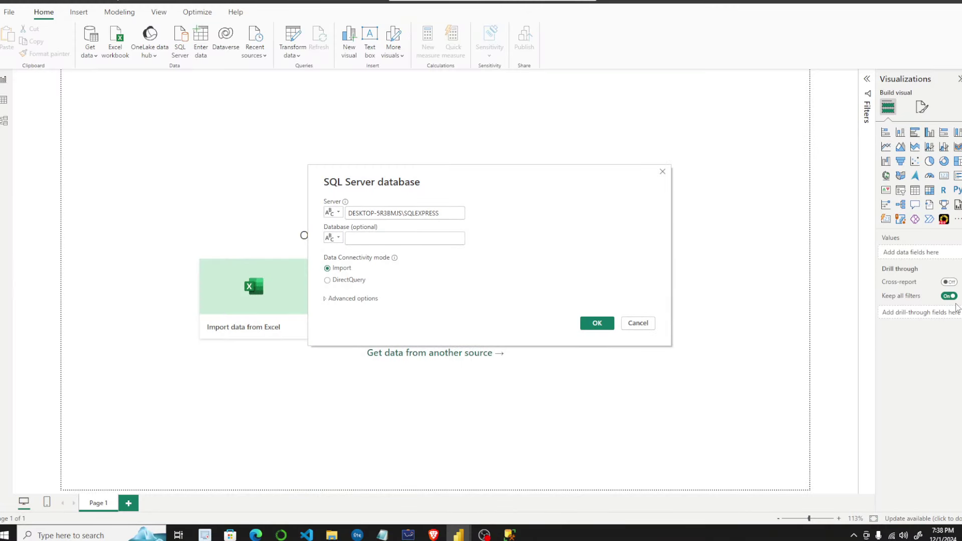
key("Tab")
type("Target Data Analyst")
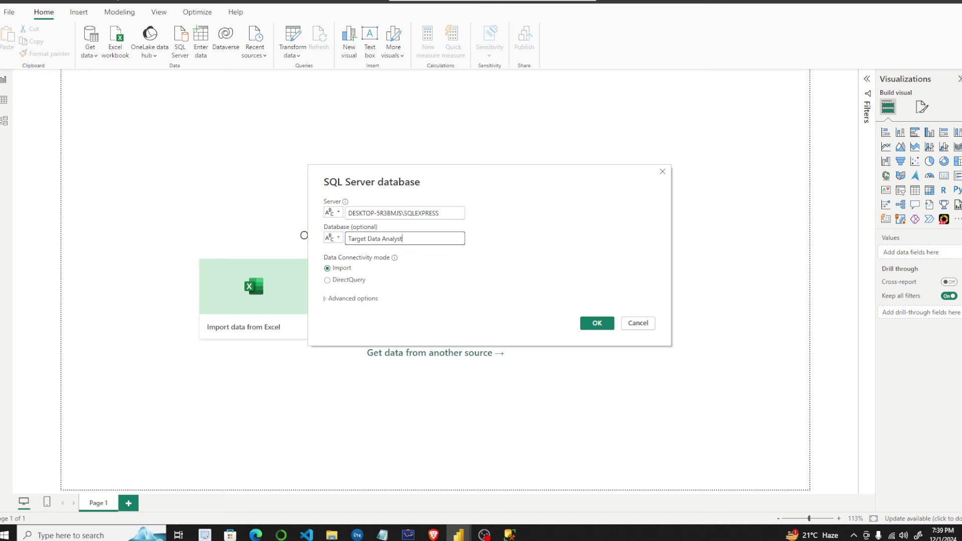
left_click(509, 534)
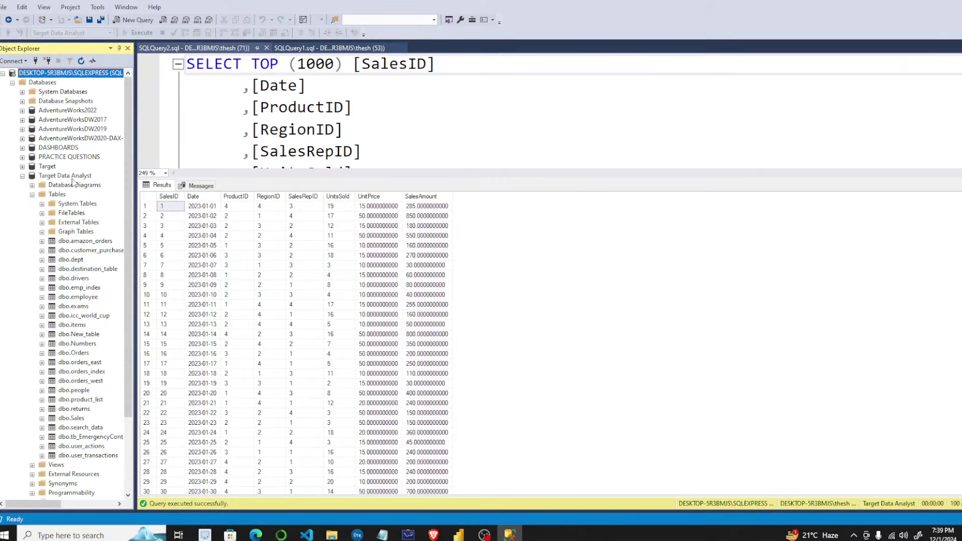
mouse_move(460, 535)
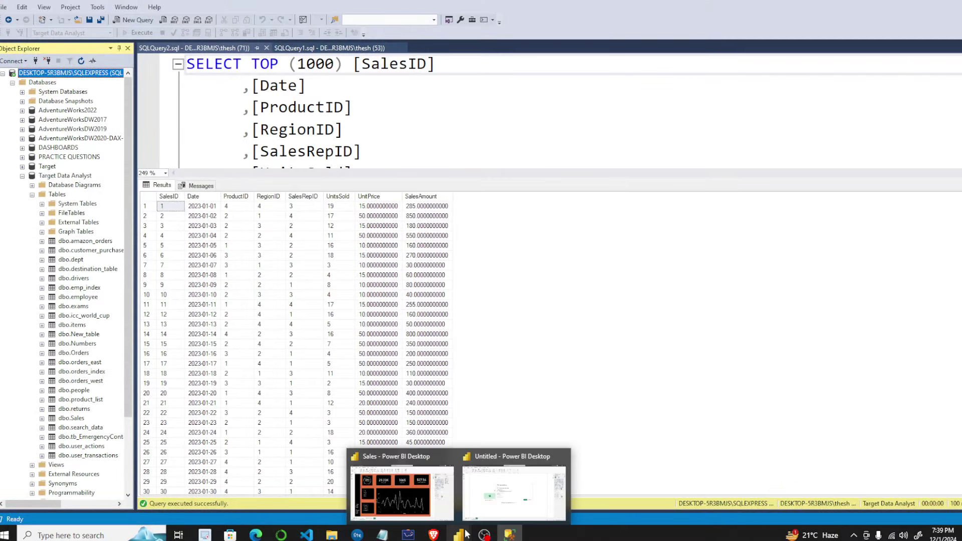
left_click(486, 497)
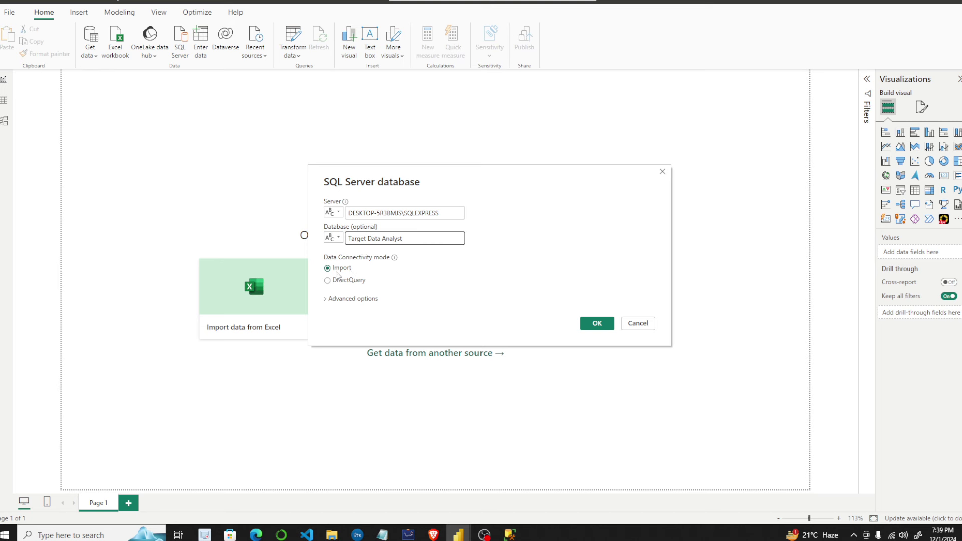
Connect to the database in Import mode and load only the Sales table into the report.
left_click(603, 326)
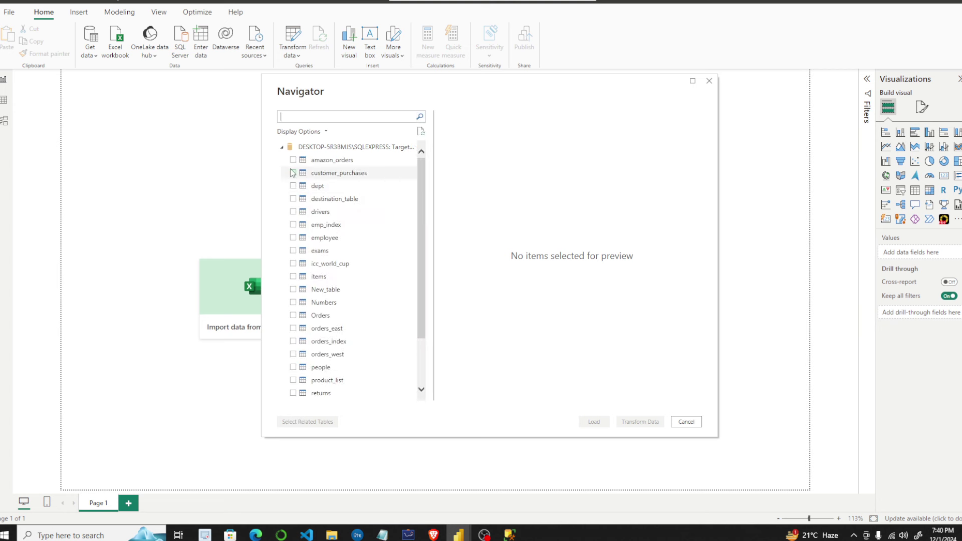
scroll(331, 216, "down", 2)
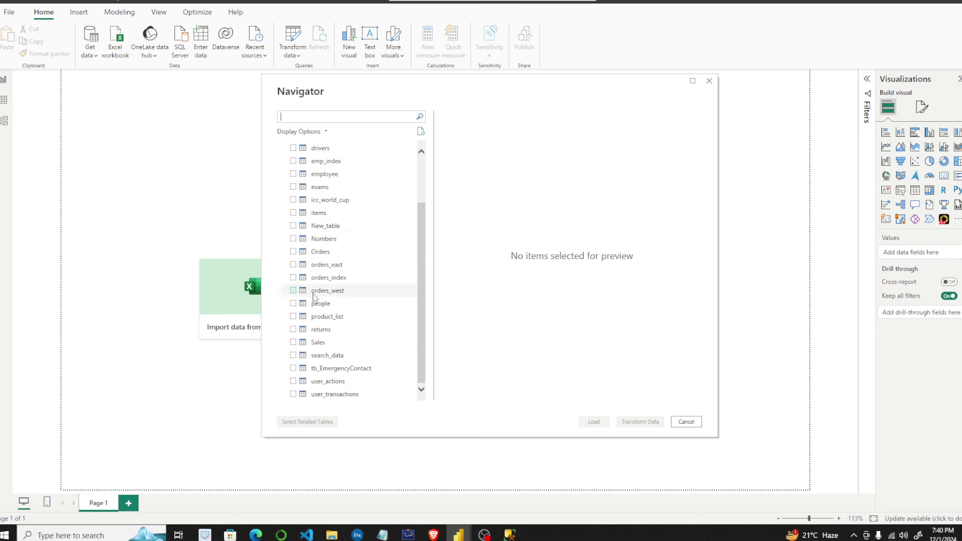
left_click(293, 343)
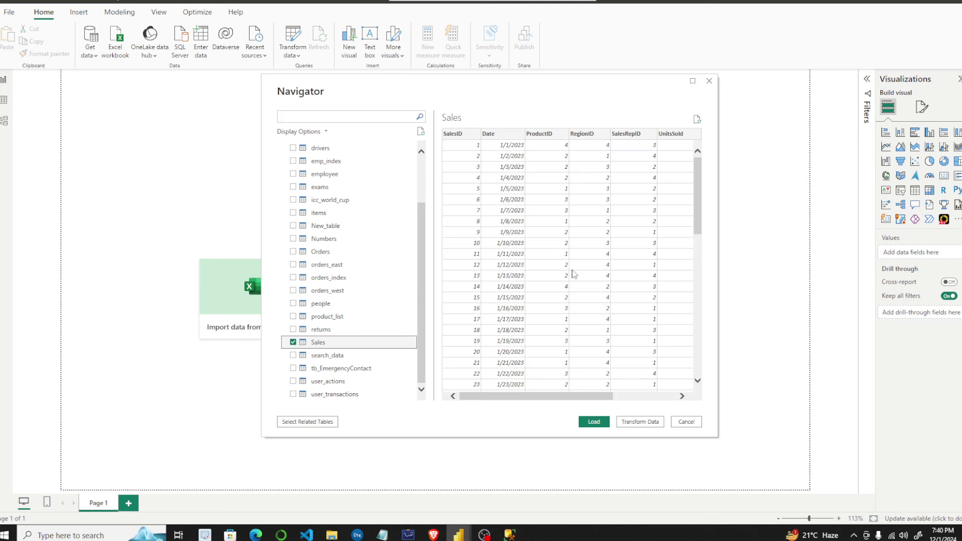
left_click(595, 422)
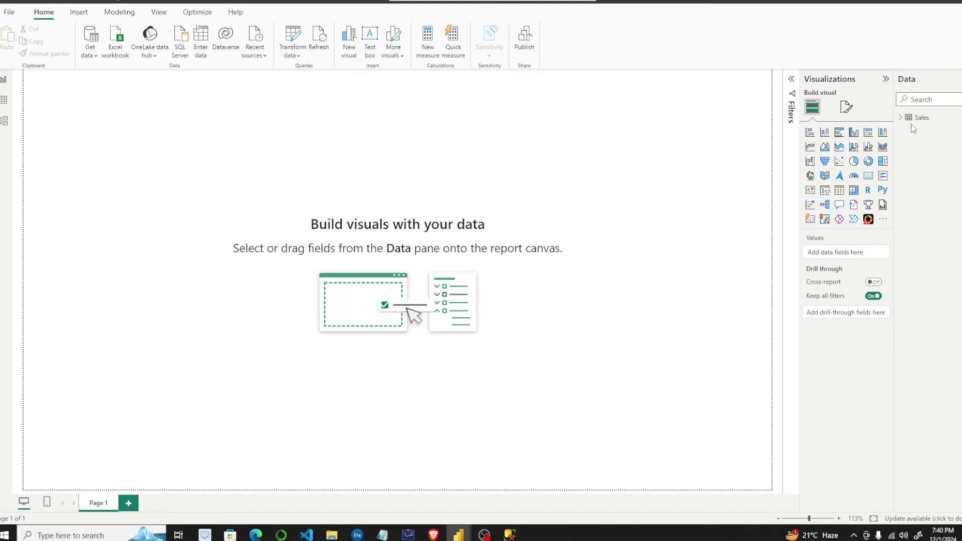
Load the Products CSV file from New Volume (E:) into the report.
left_click(94, 56)
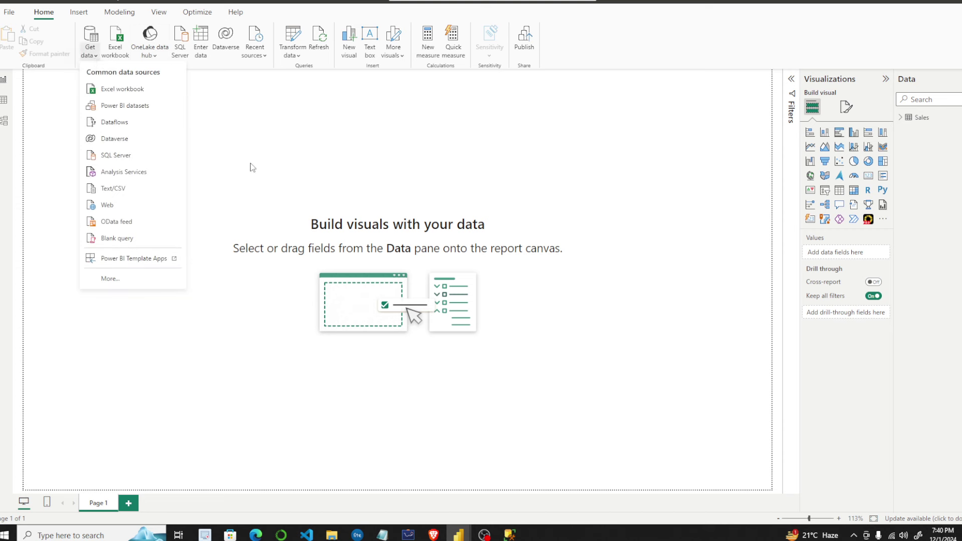
left_click(113, 189)
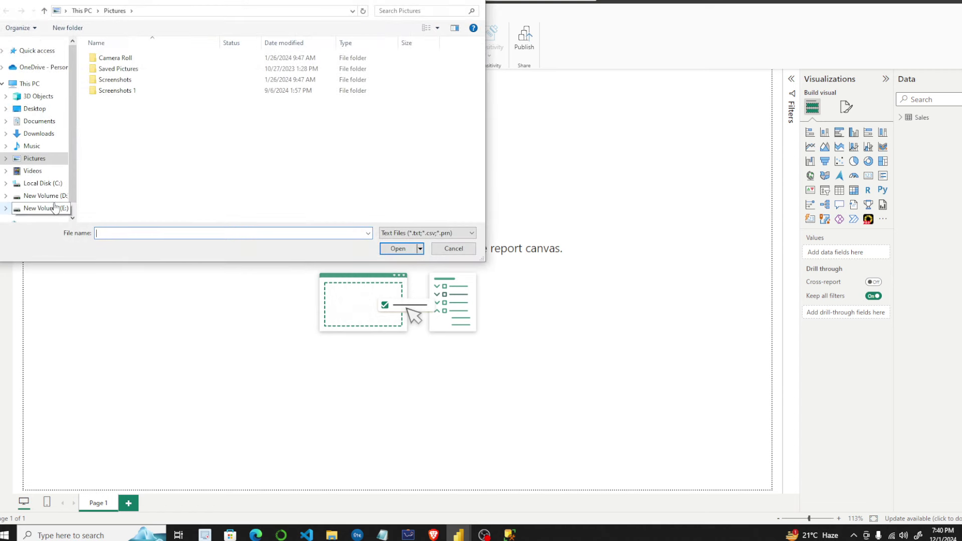
left_click(55, 208)
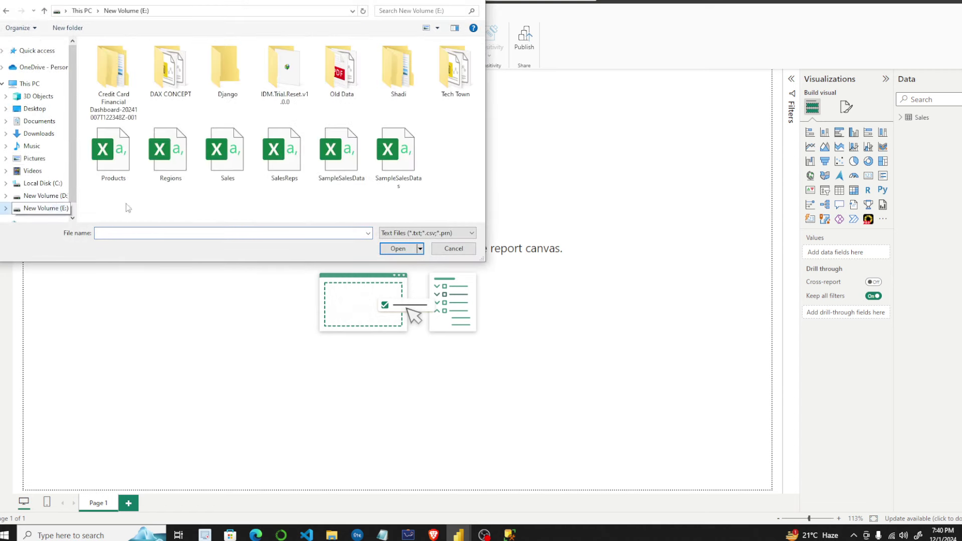
left_click(106, 165)
left_click(397, 248)
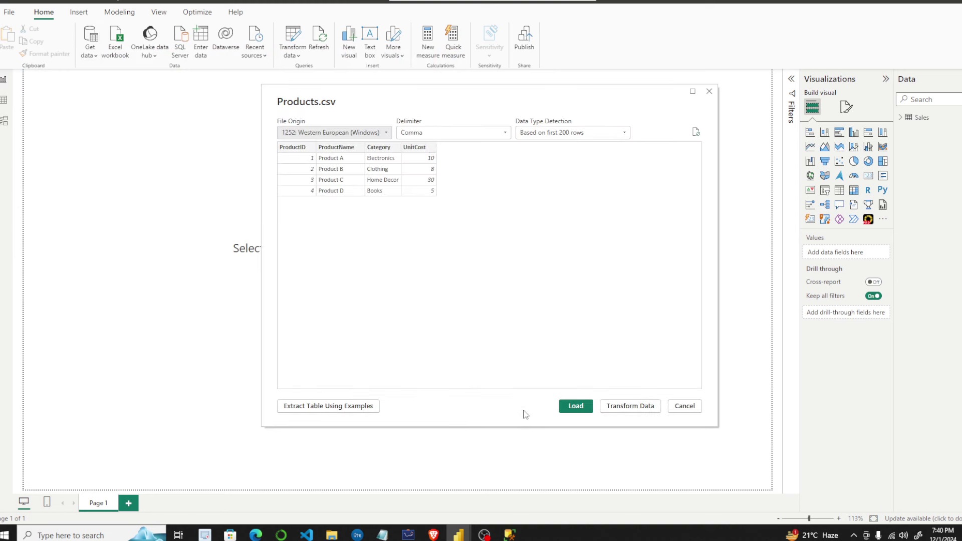
left_click(576, 406)
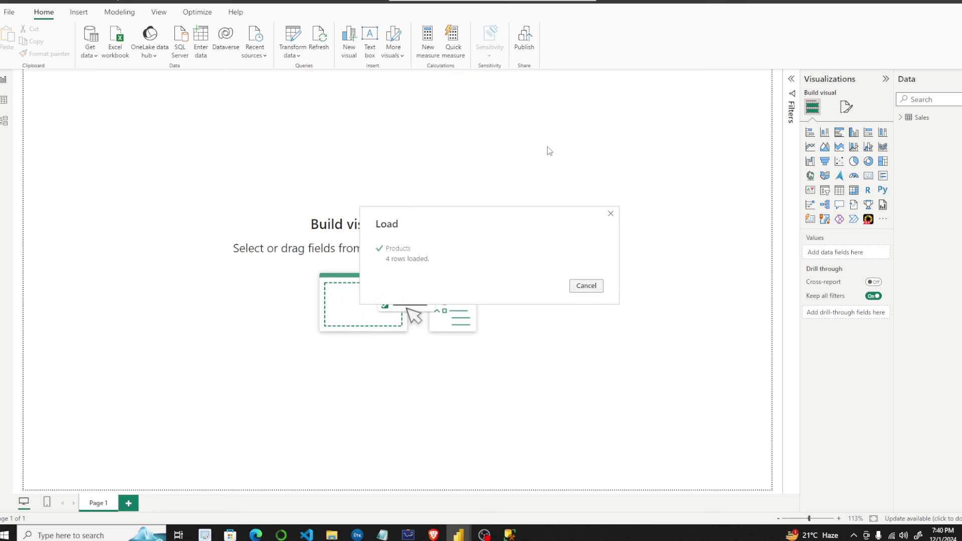
Load the Regions CSV file from New Volume (E:) into the report.
left_click(92, 54)
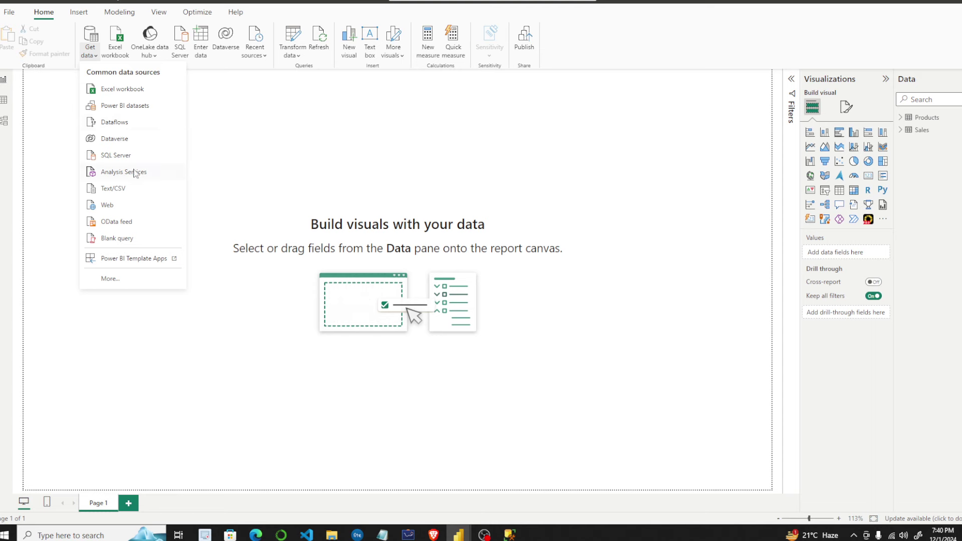
left_click(113, 190)
left_click(170, 156)
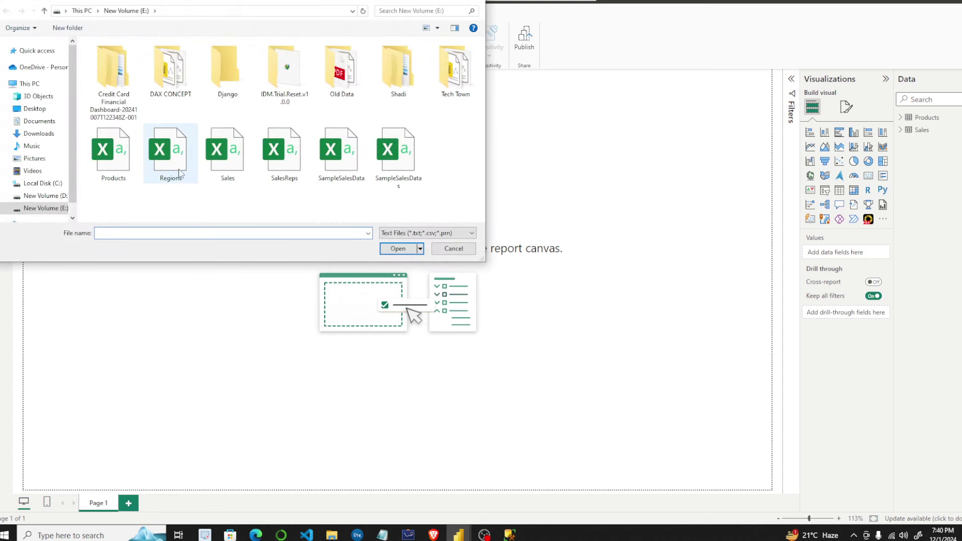
left_click(398, 248)
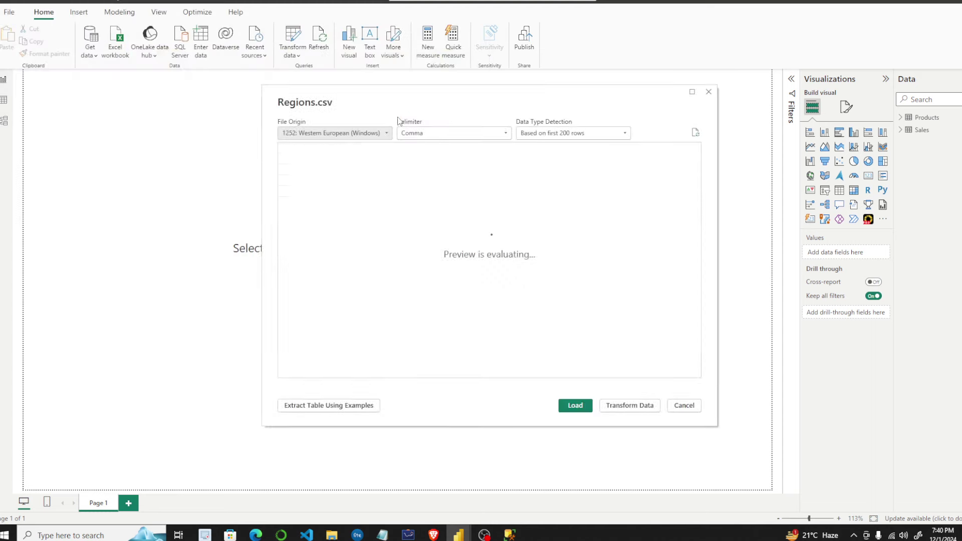
left_click(577, 406)
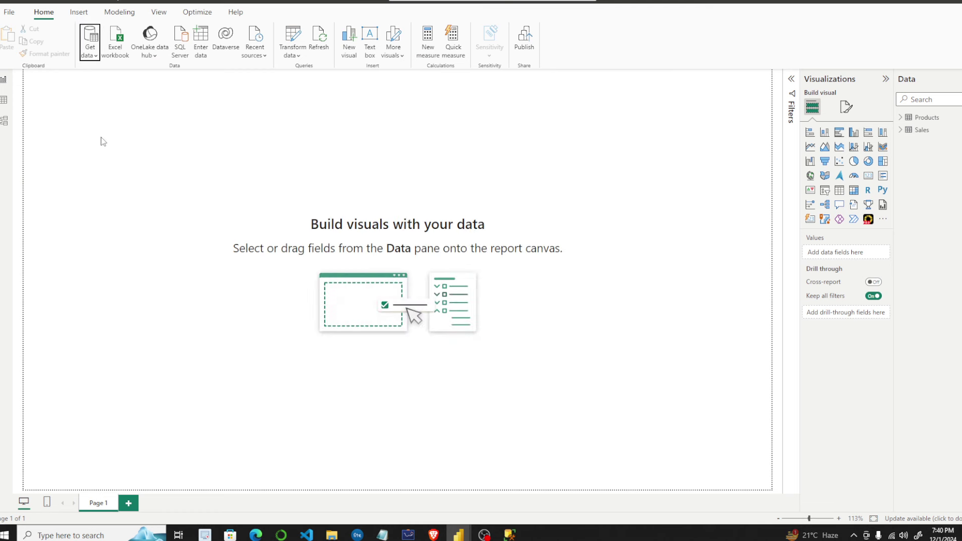
Load the SalesReps CSV file from New Volume (E:) into the report.
left_click(96, 56)
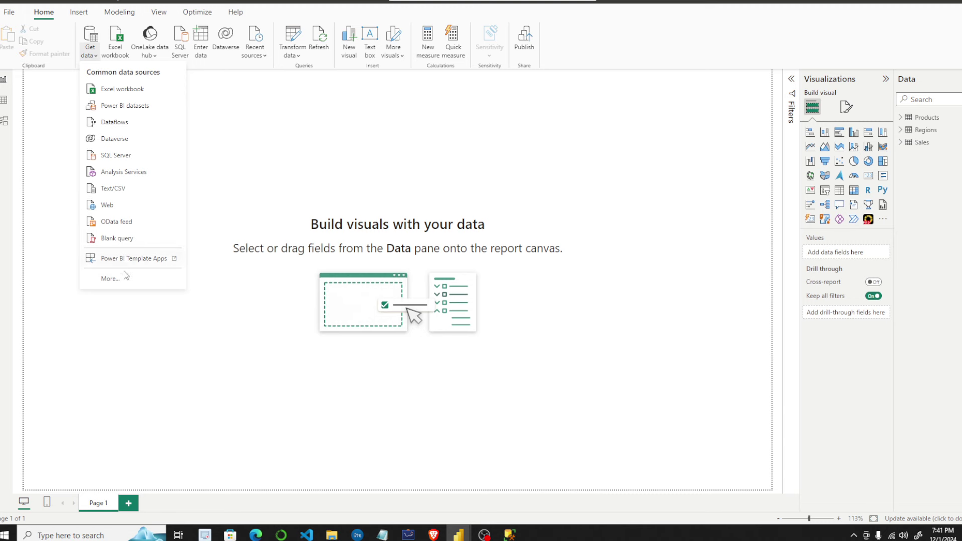
left_click(120, 188)
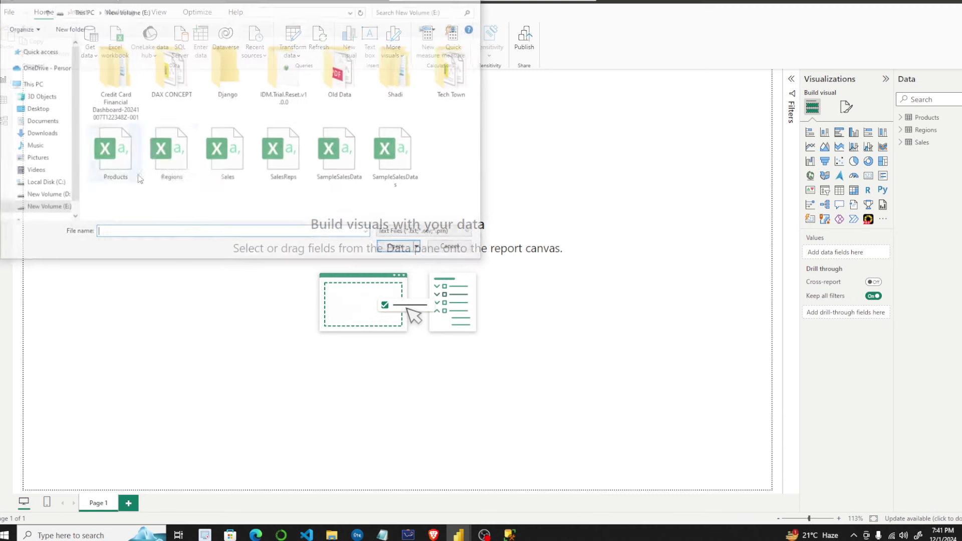
left_click(283, 153)
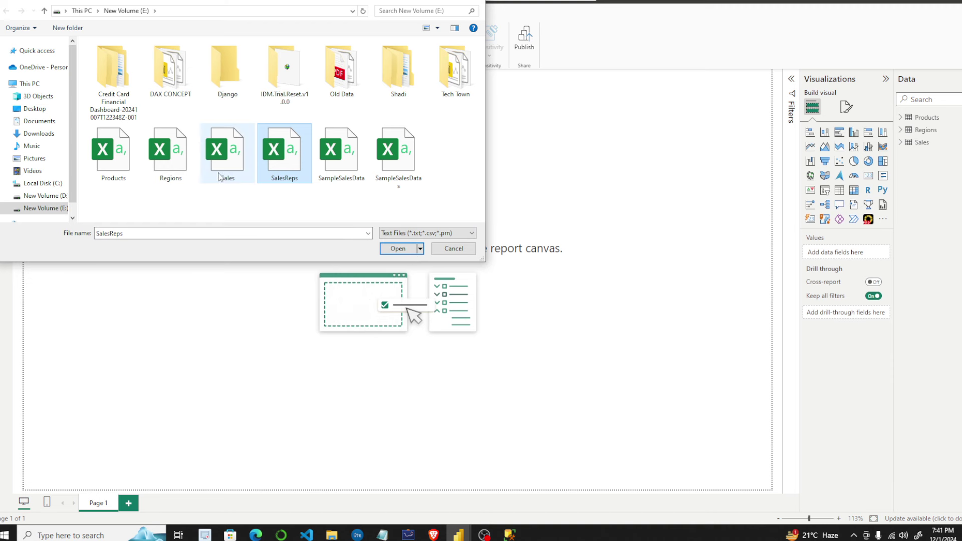
left_click(401, 249)
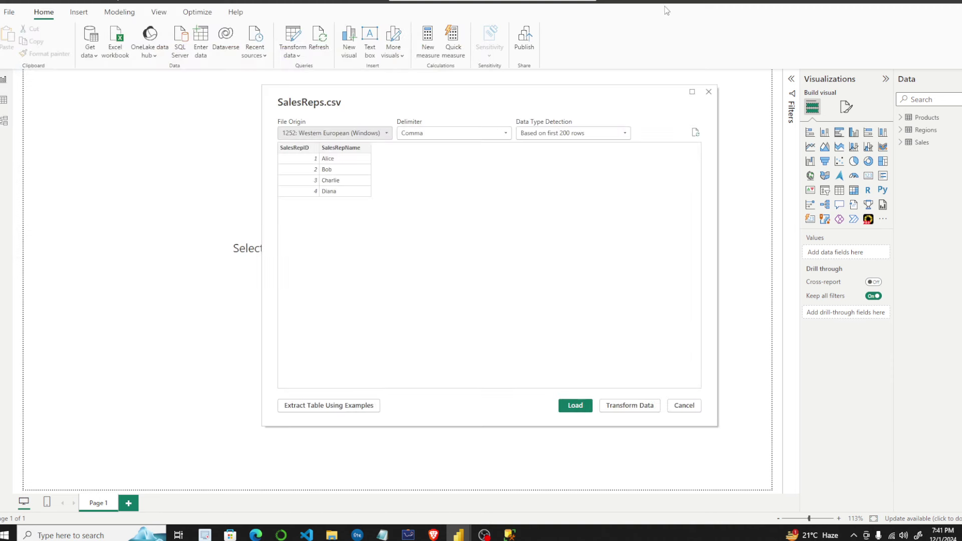
left_click(575, 406)
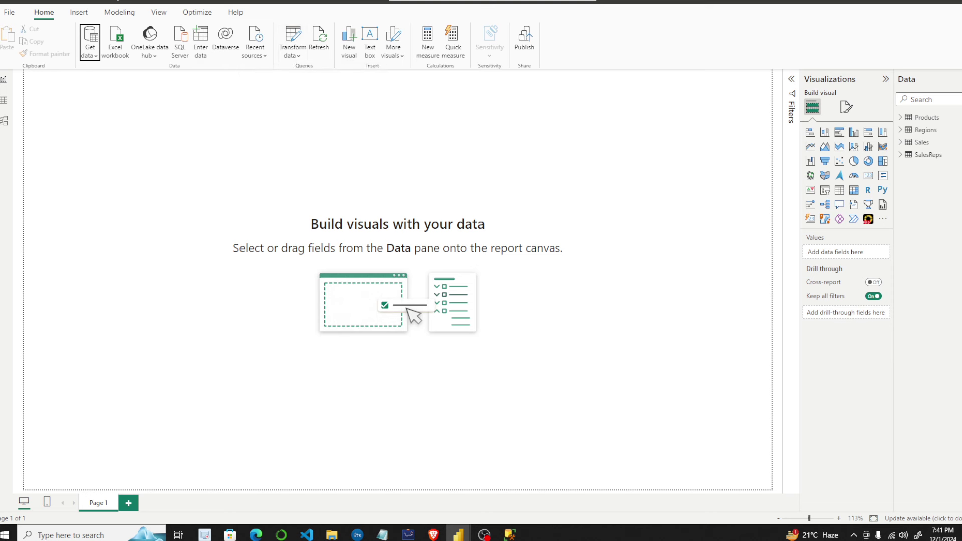
Open the loaded tables in Power Query Editor and switch the column quality display off and back on for Sales.
right_click(935, 118)
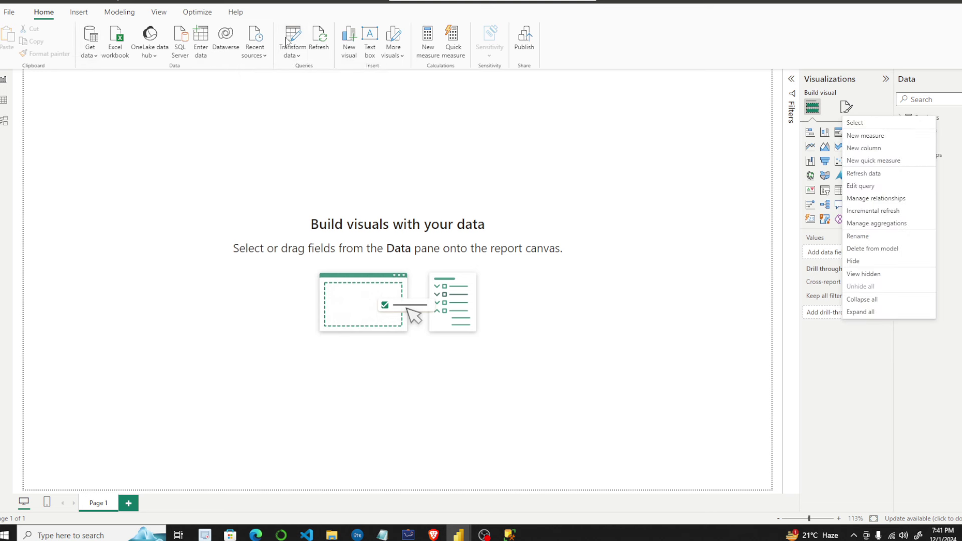
left_click(286, 40)
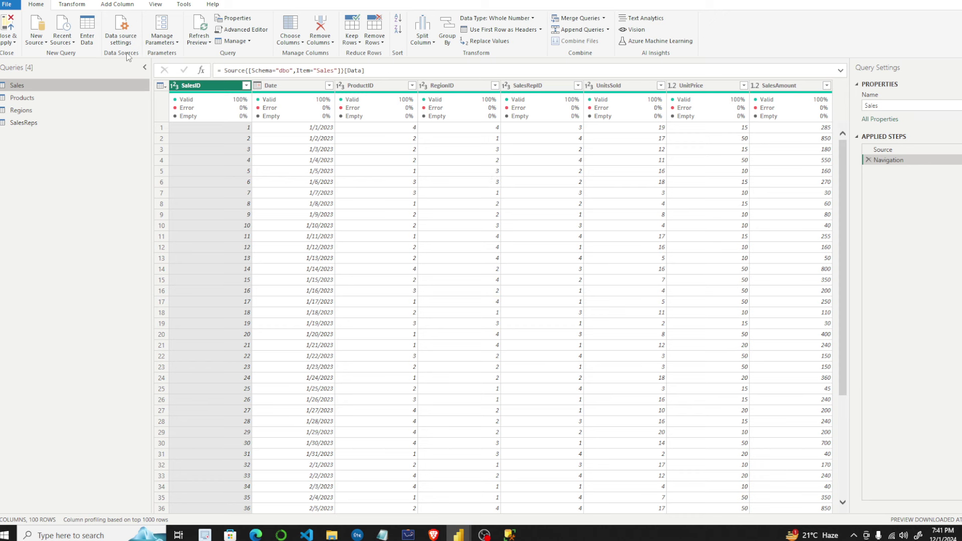
left_click(163, 5)
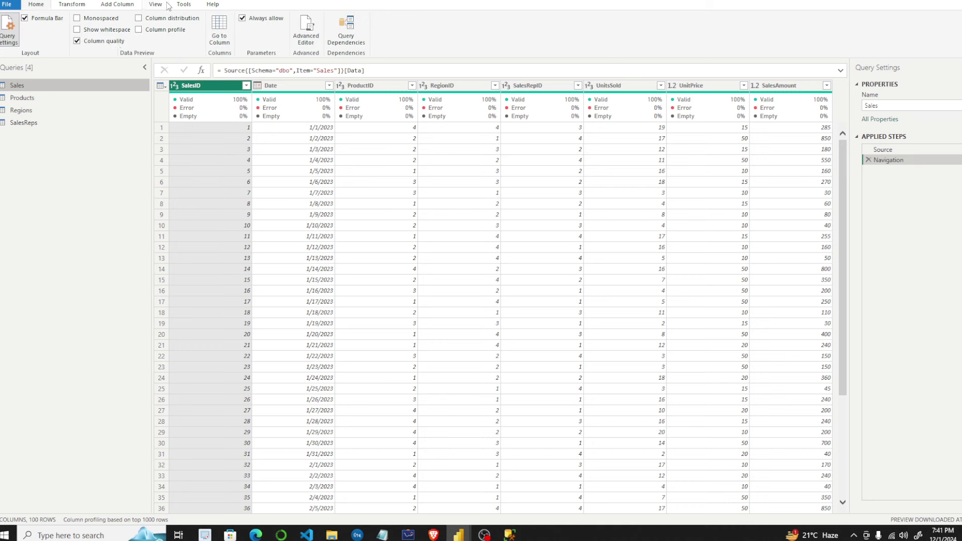
left_click(77, 42)
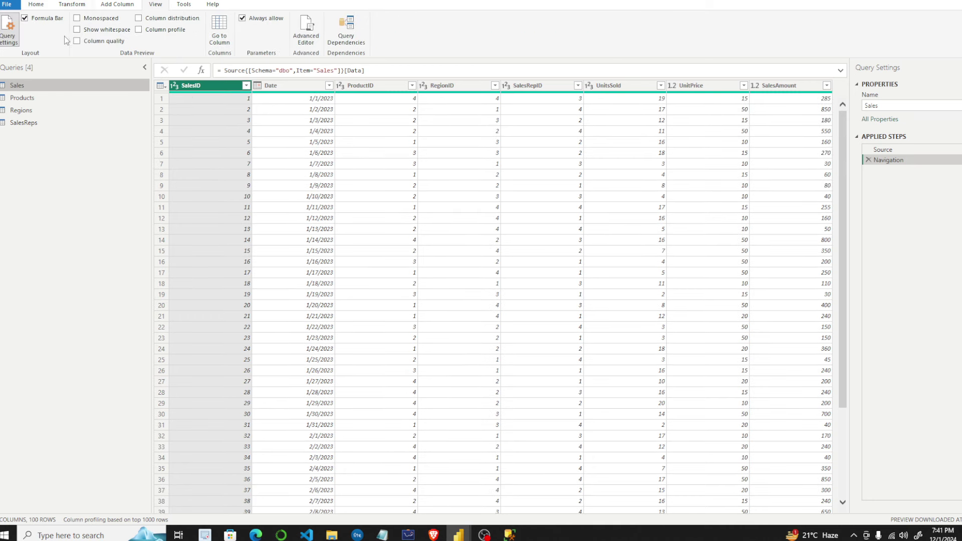
left_click(77, 41)
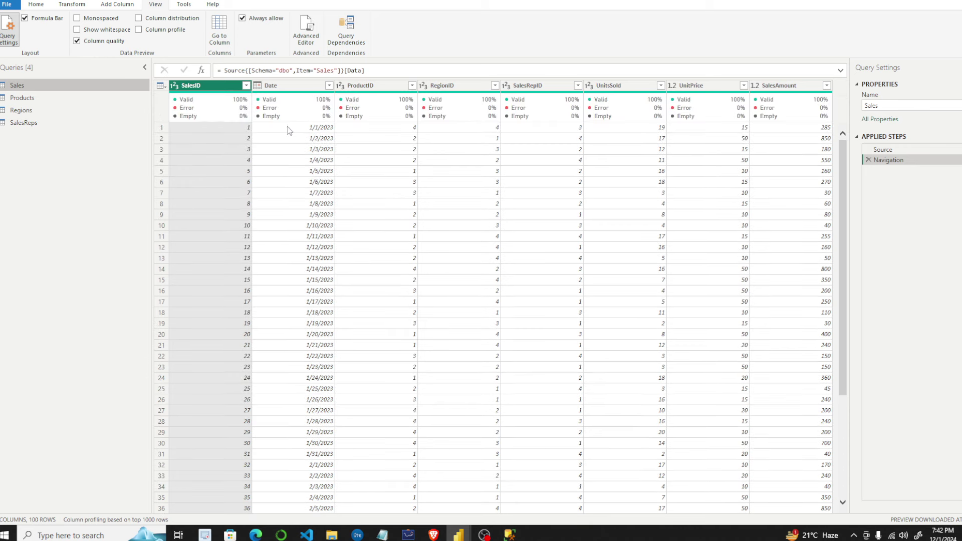
Base the Sales query's column profiling on the entire data set.
mouse_move(190, 126)
left_click(90, 524)
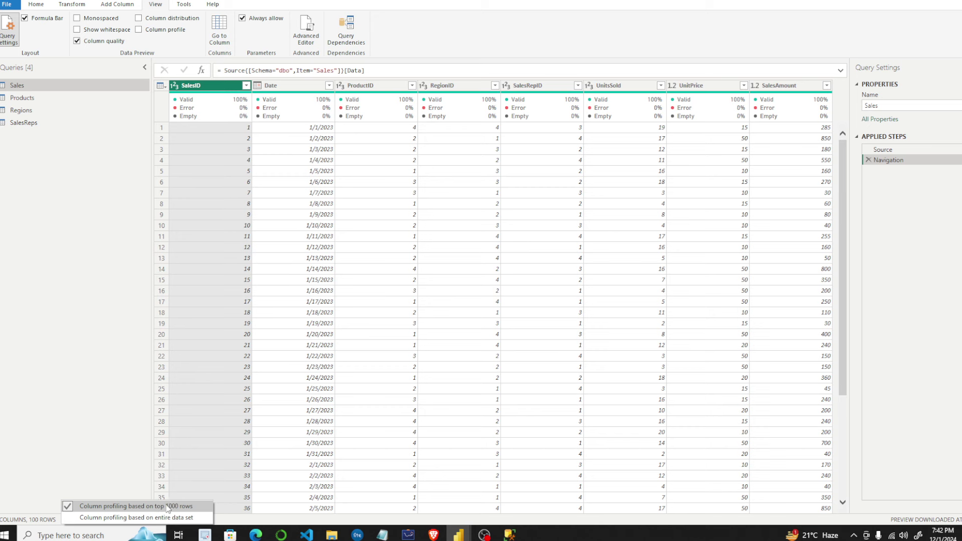
left_click(118, 517)
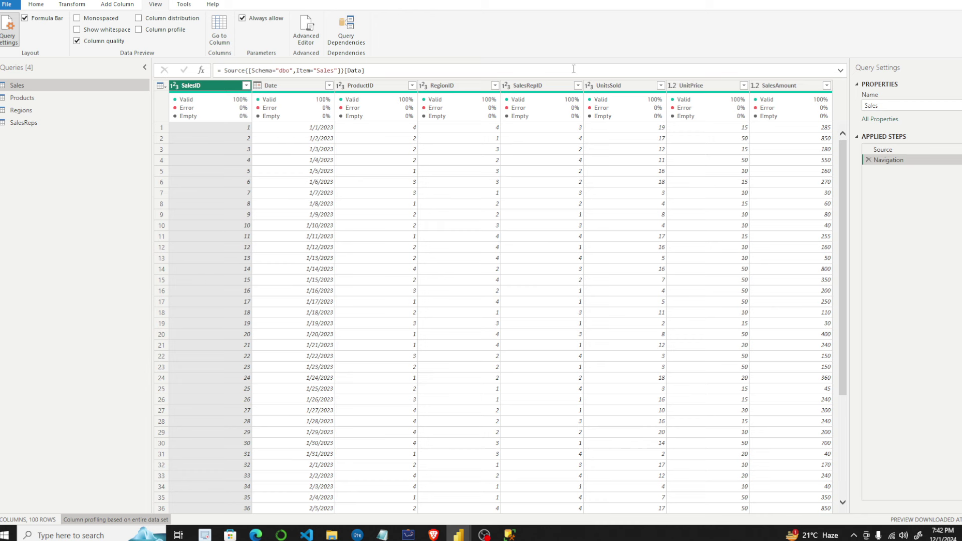
Review the Products, Regions and SalesReps queries, and close the query editor with its changes applied.
left_click(36, 99)
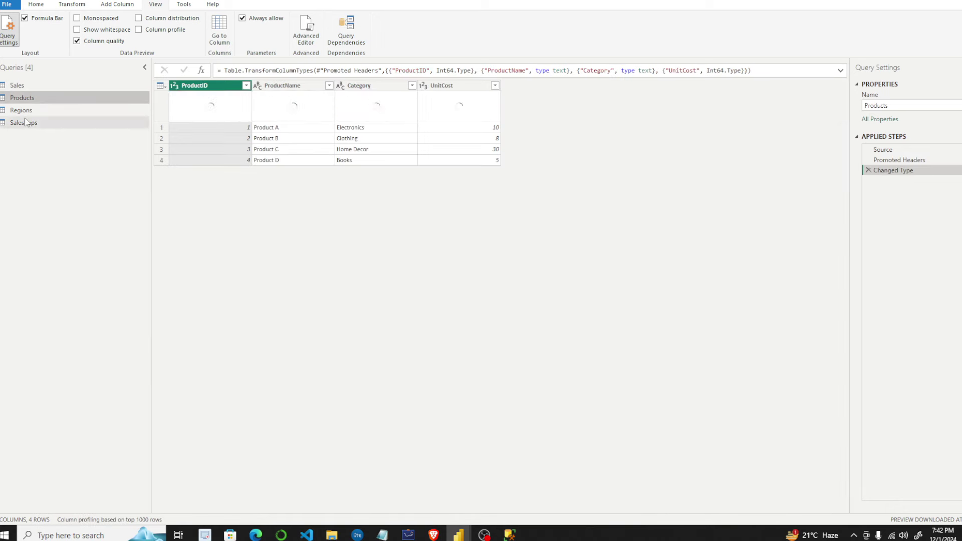
left_click(28, 110)
left_click(29, 123)
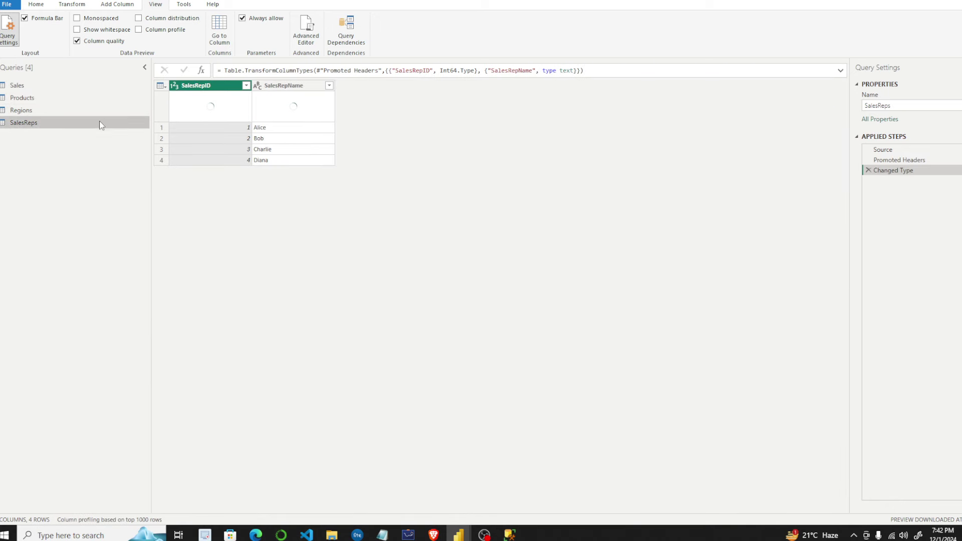
left_click(35, 4)
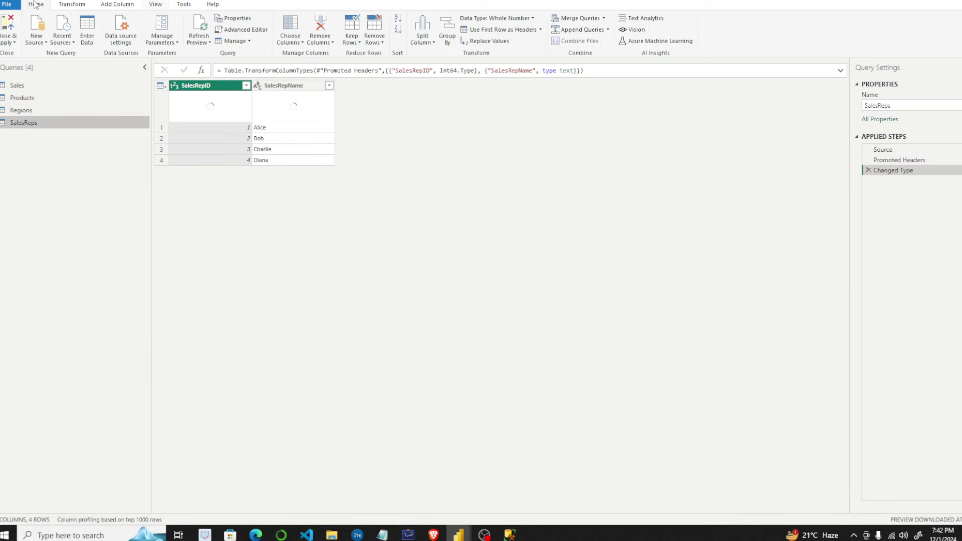
left_click(8, 27)
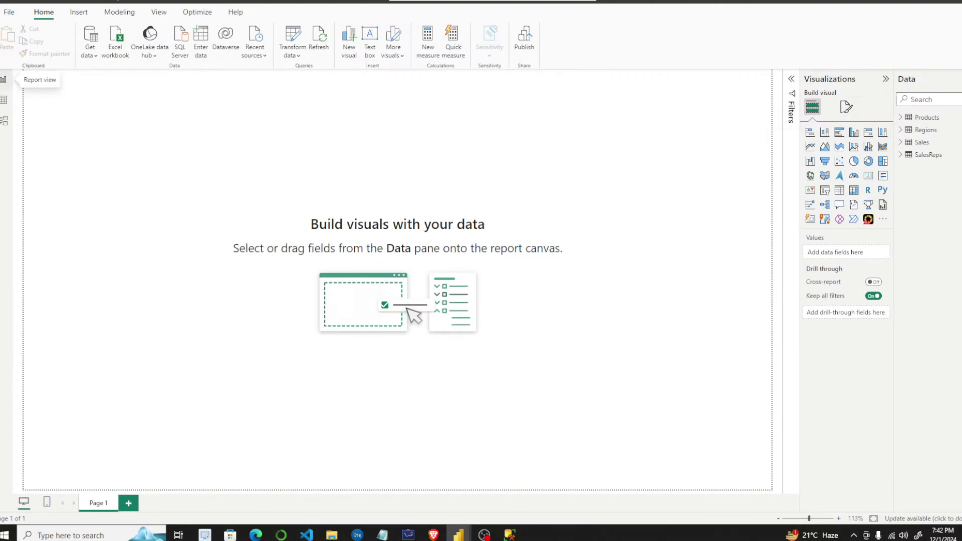
Show the data model and arrange the Products, Regions and SalesReps tables in a row above the Sales table.
left_click(4, 101)
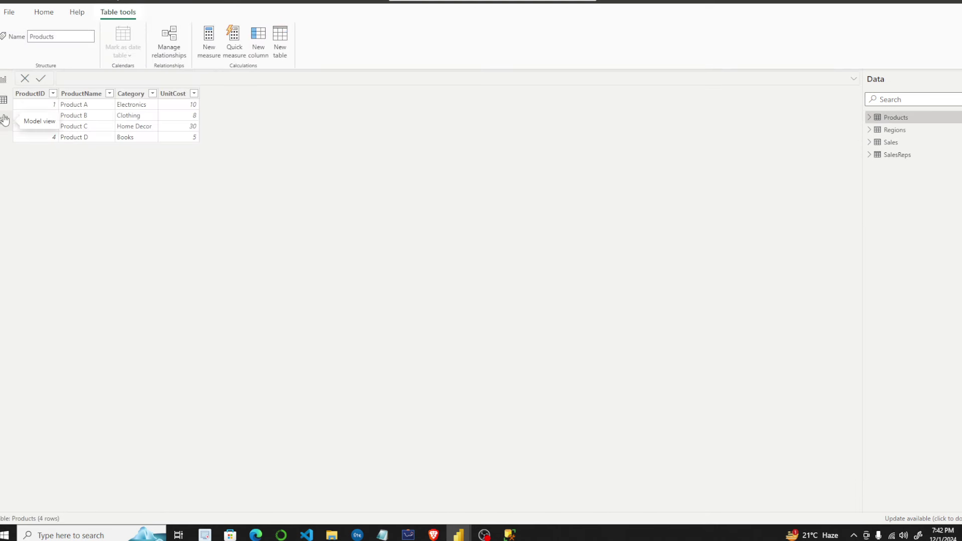
left_click(3, 126)
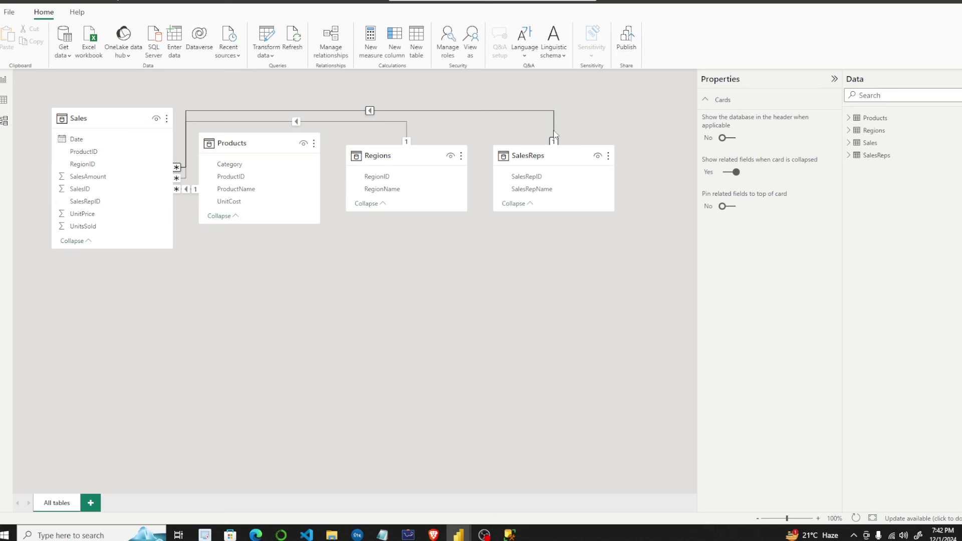
left_click_drag(118, 114, 350, 291)
left_click_drag(269, 156, 156, 157)
left_click_drag(408, 145, 377, 108)
left_click_drag(531, 156, 532, 129)
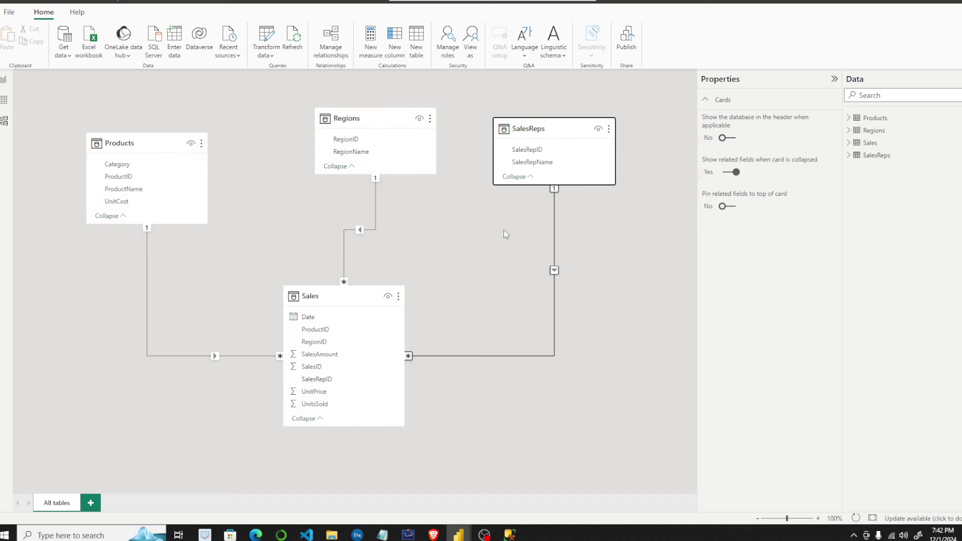
left_click_drag(329, 312, 328, 320)
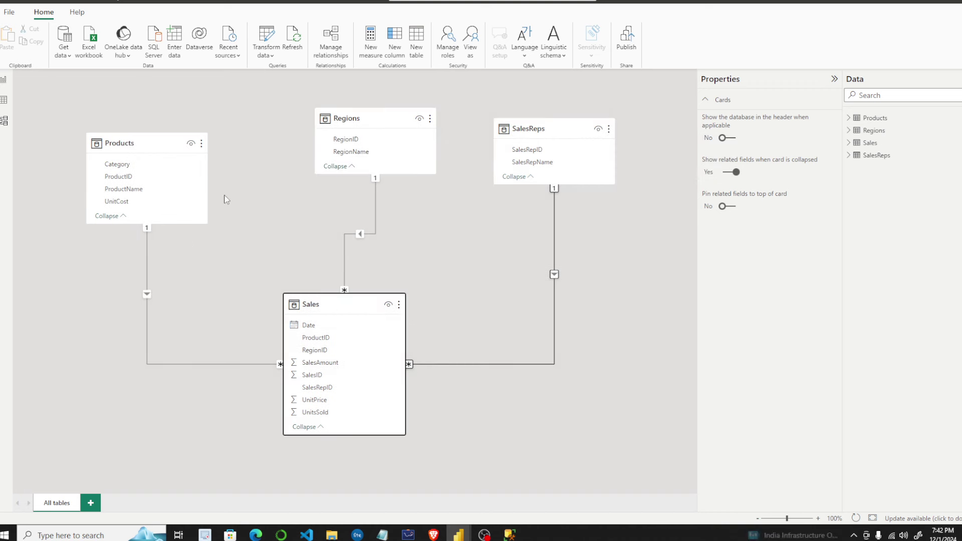
Make the Products, Regions and SalesReps table cards taller in the model diagram.
left_click_drag(180, 224, 178, 246)
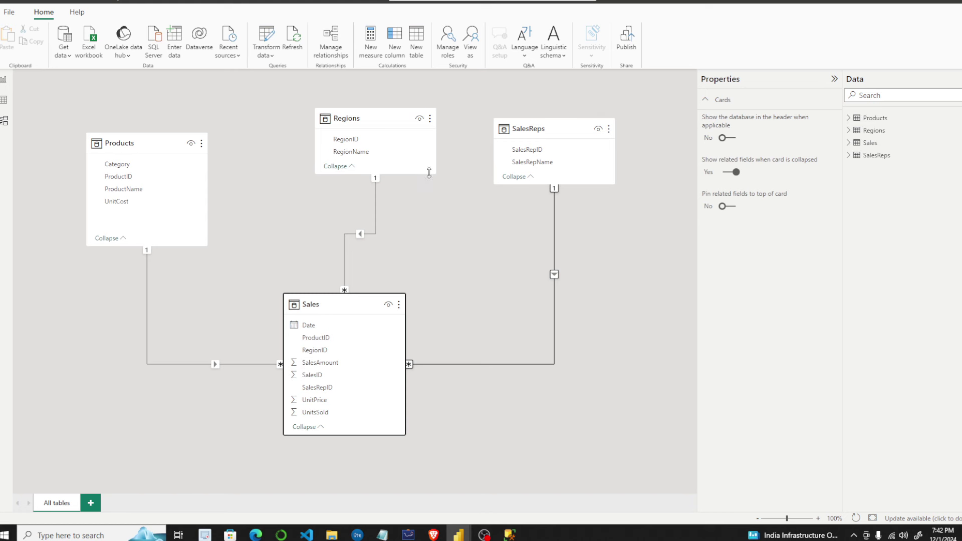
left_click_drag(429, 176, 429, 206)
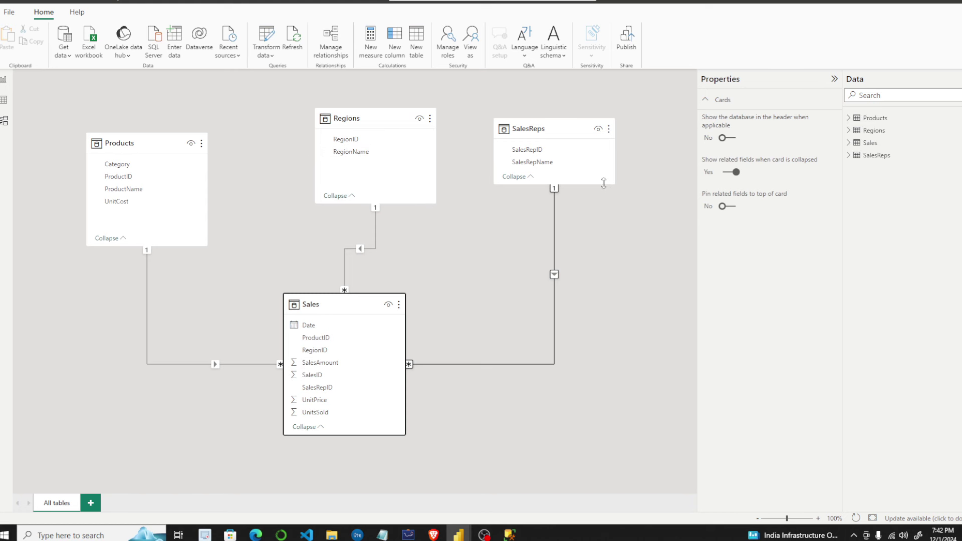
left_click_drag(608, 184, 609, 202)
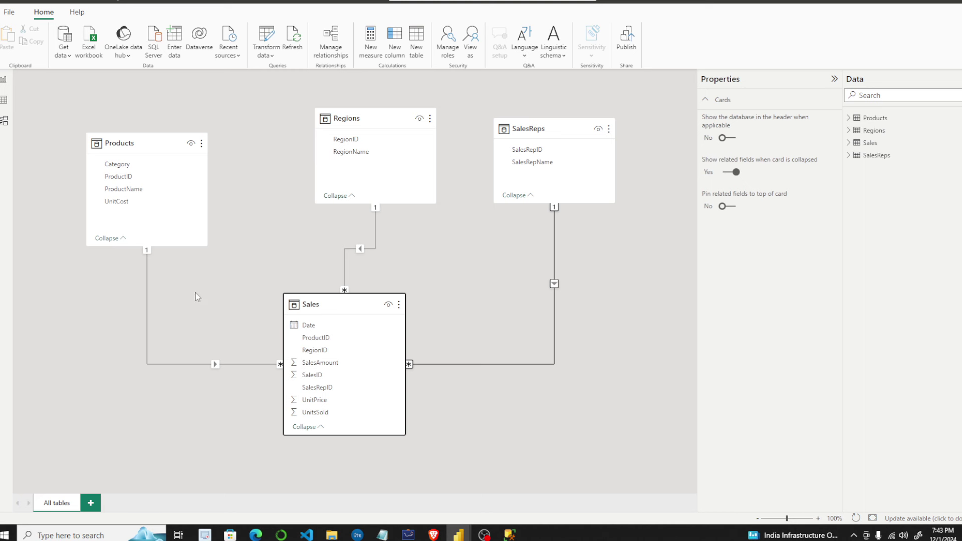
Select the relationship between Products and Sales and examine its joined columns and available cardinality options.
left_click(253, 364)
left_click(147, 334)
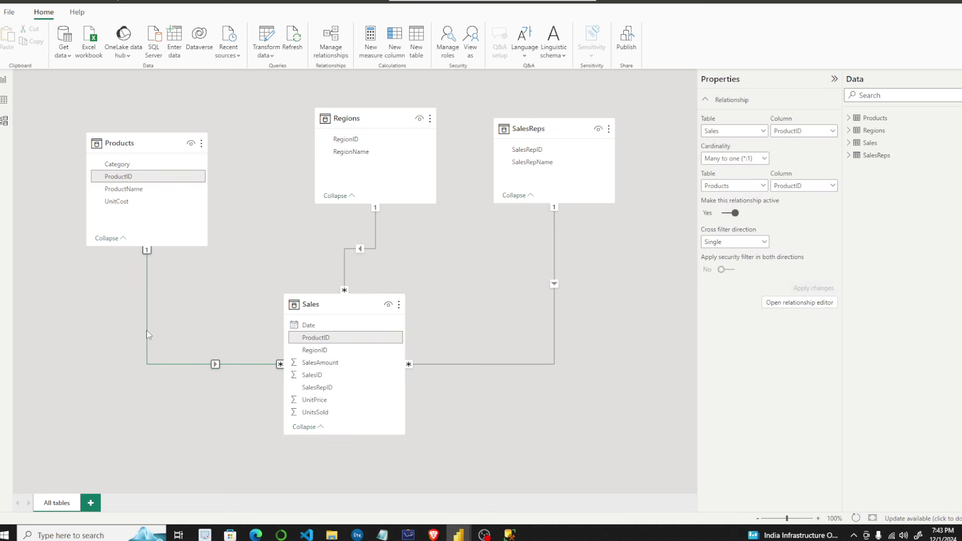
left_click(762, 160)
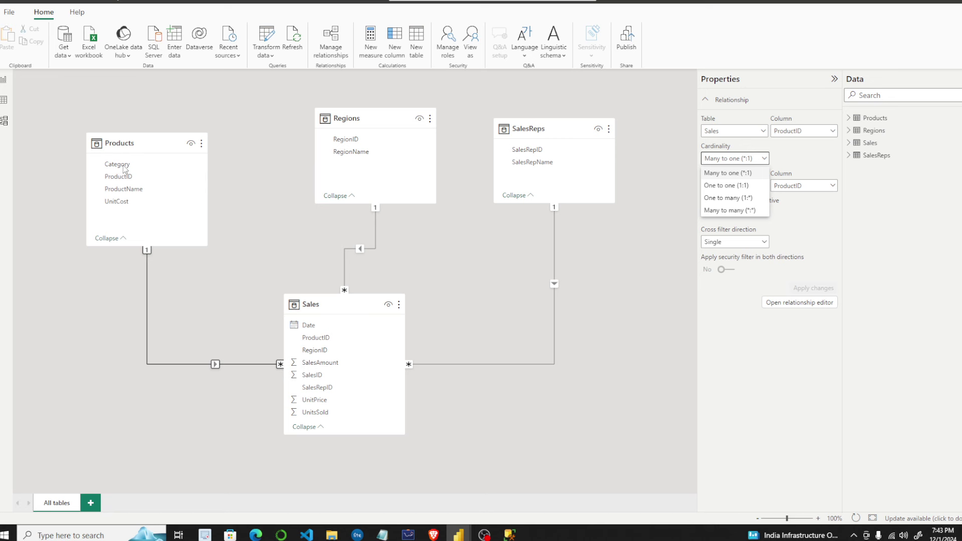
left_click(500, 242)
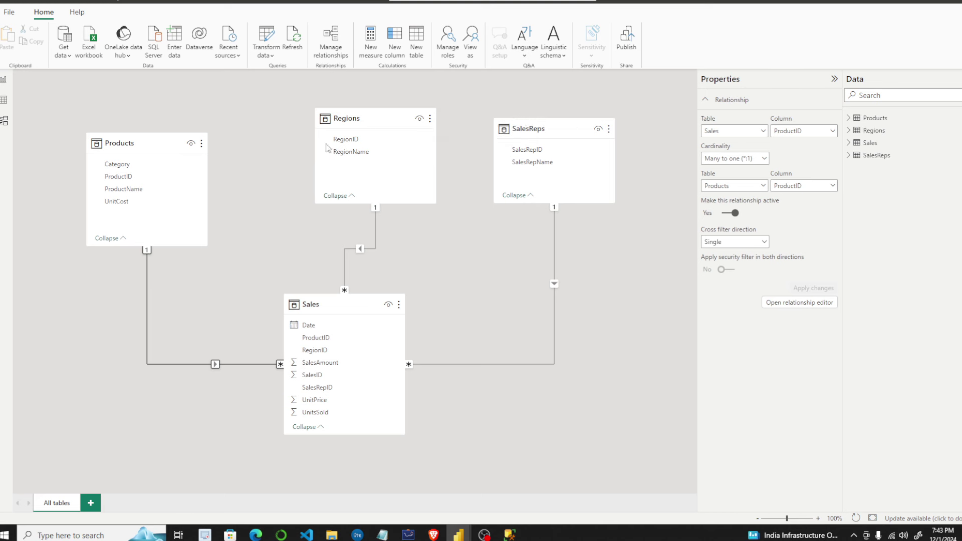
Select the Regions, SalesReps and Products tables in turn to review their fields and properties.
left_click(358, 120)
left_click(576, 128)
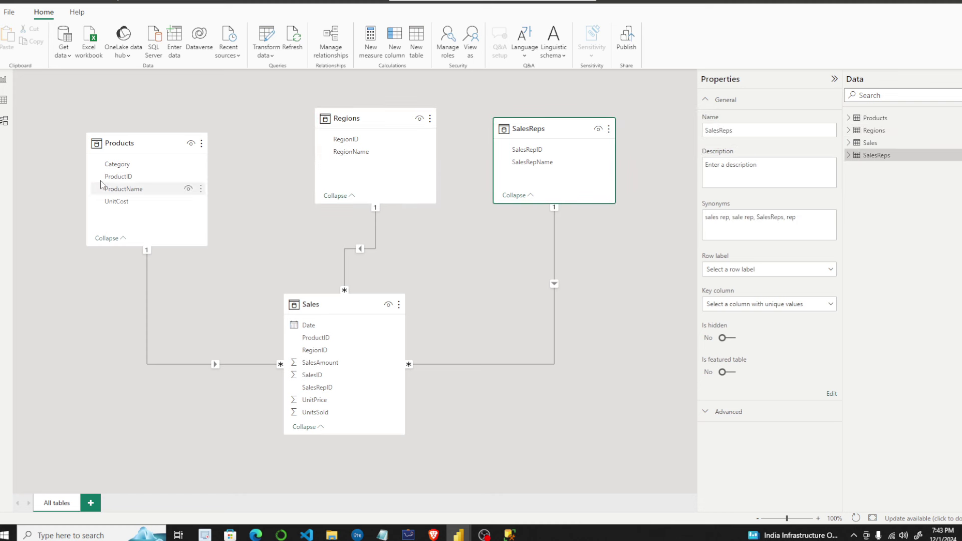
left_click(125, 145)
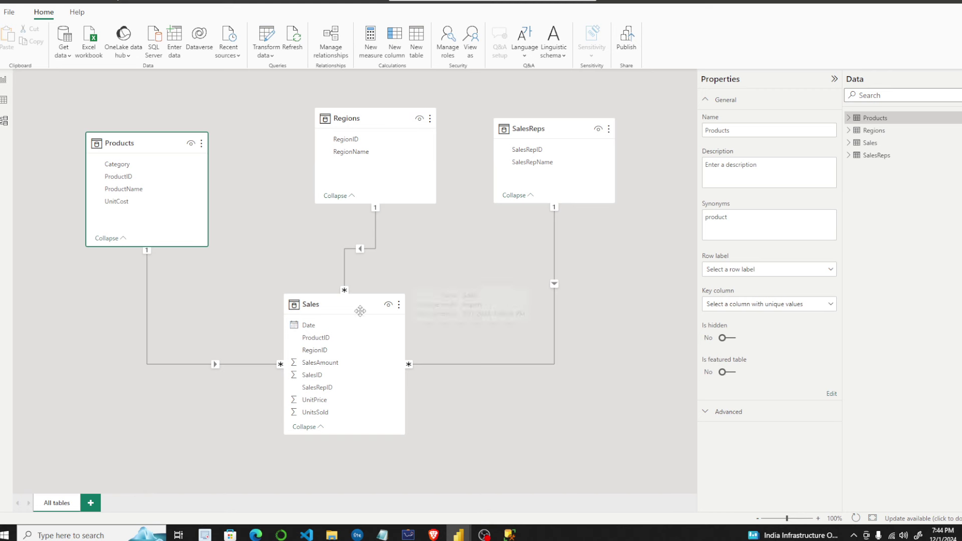
Arrange the model diagram around Sales, with Regions above it, Products at its lower left and SalesReps at its lower right.
left_click_drag(357, 305, 365, 255)
left_click_drag(174, 137, 139, 156)
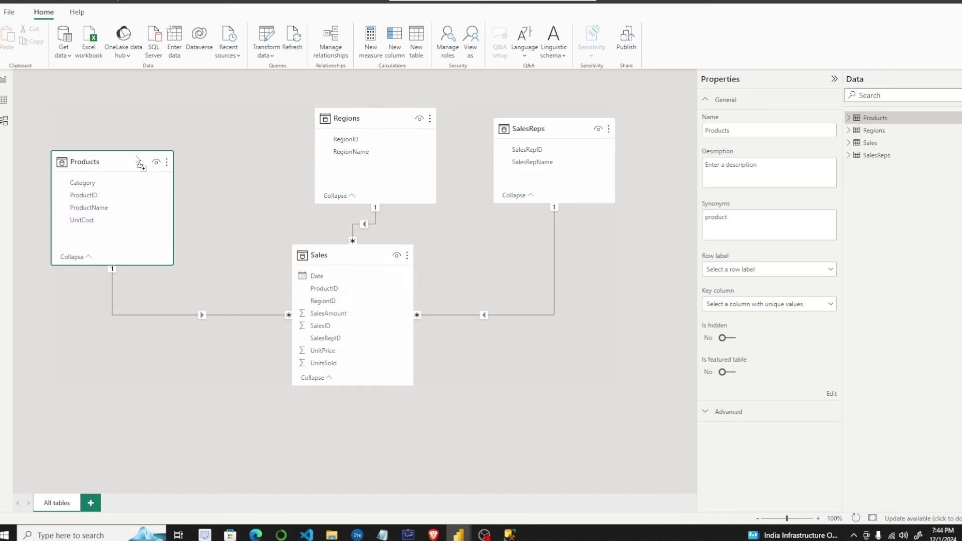
left_click_drag(382, 114, 369, 114)
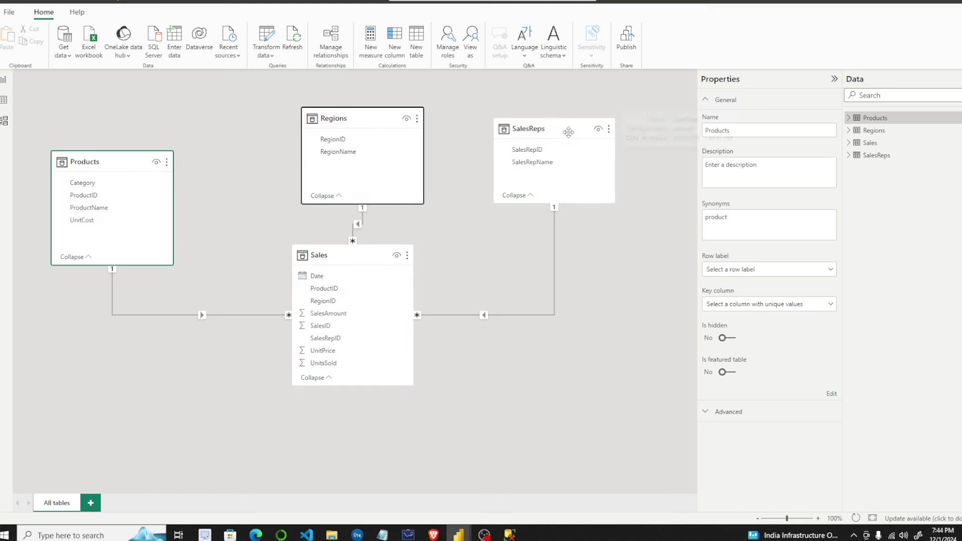
left_click_drag(568, 130, 605, 319)
left_click_drag(352, 263, 356, 296)
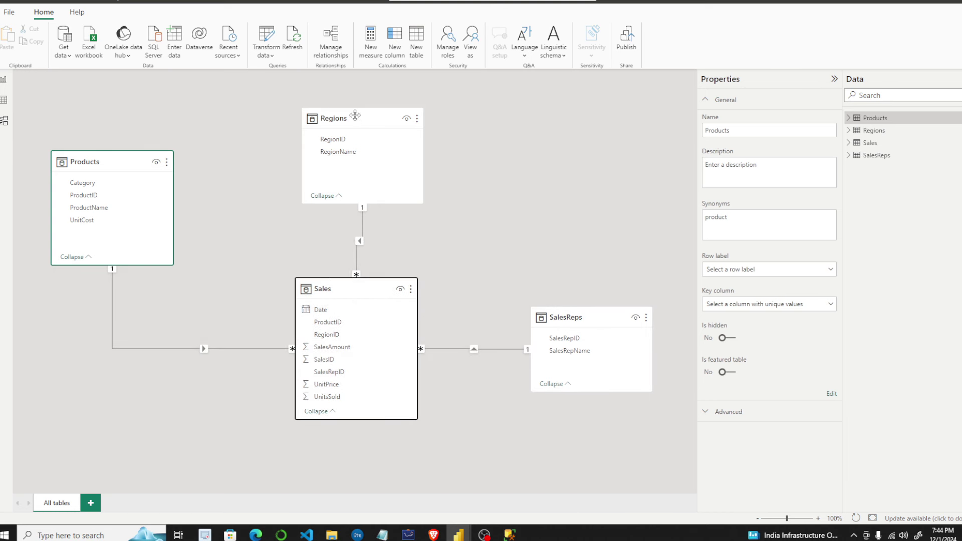
left_click_drag(355, 115, 359, 115)
left_click_drag(133, 180, 123, 413)
left_click_drag(604, 346, 628, 419)
left_click_drag(83, 393, 81, 374)
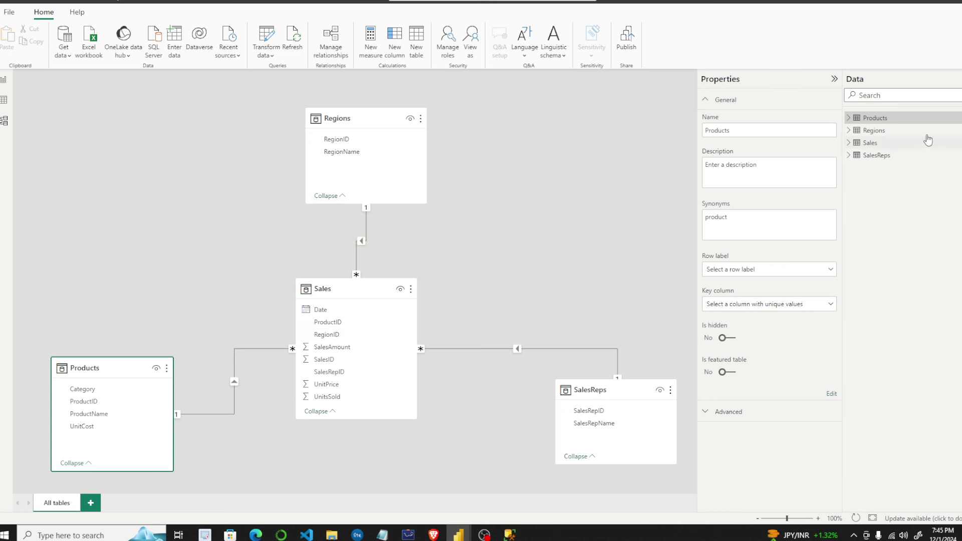
Collapse the table properties and delete the relationship between Regions and Sales.
left_click(834, 79)
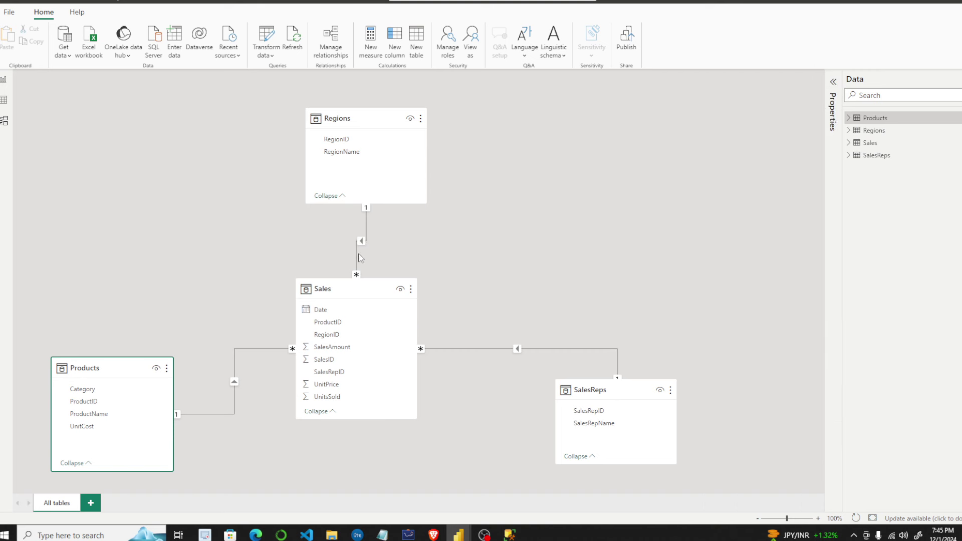
left_click(365, 230)
right_click(365, 229)
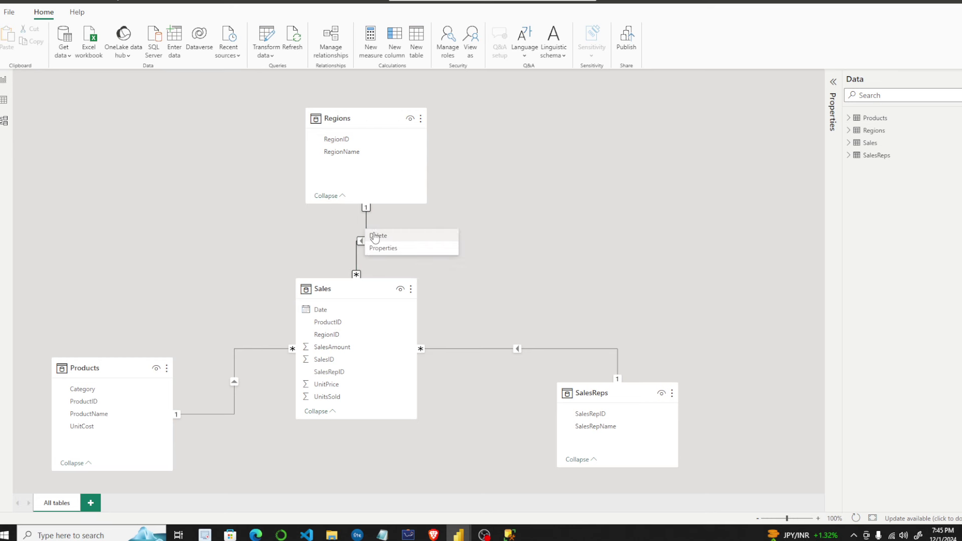
left_click(377, 236)
left_click(549, 281)
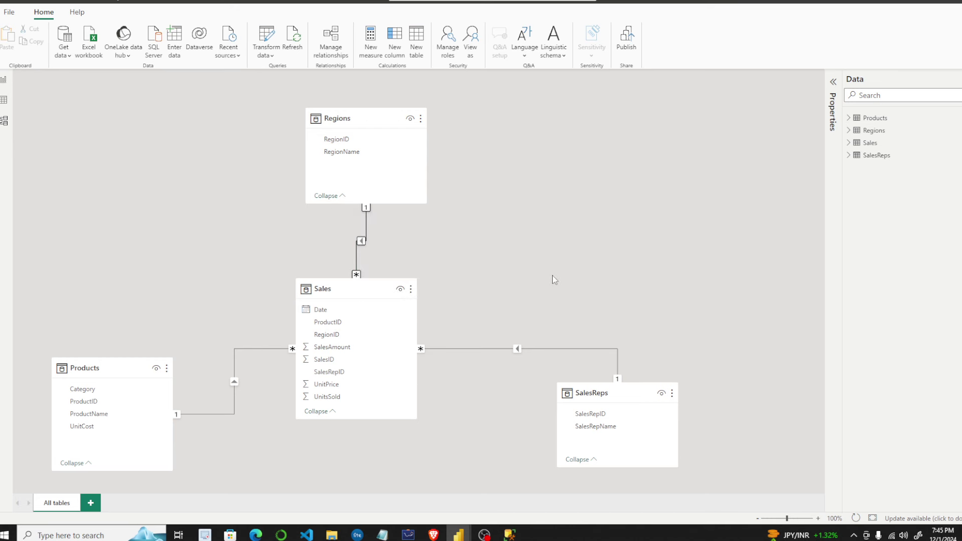
Delete the relationships linking Products and SalesReps to the Sales table.
right_click(259, 347)
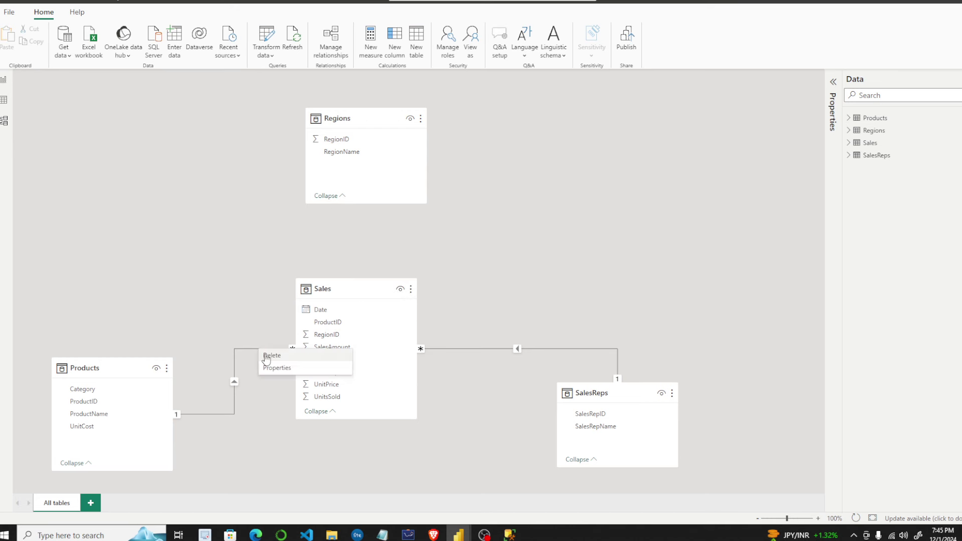
left_click(271, 355)
left_click(548, 279)
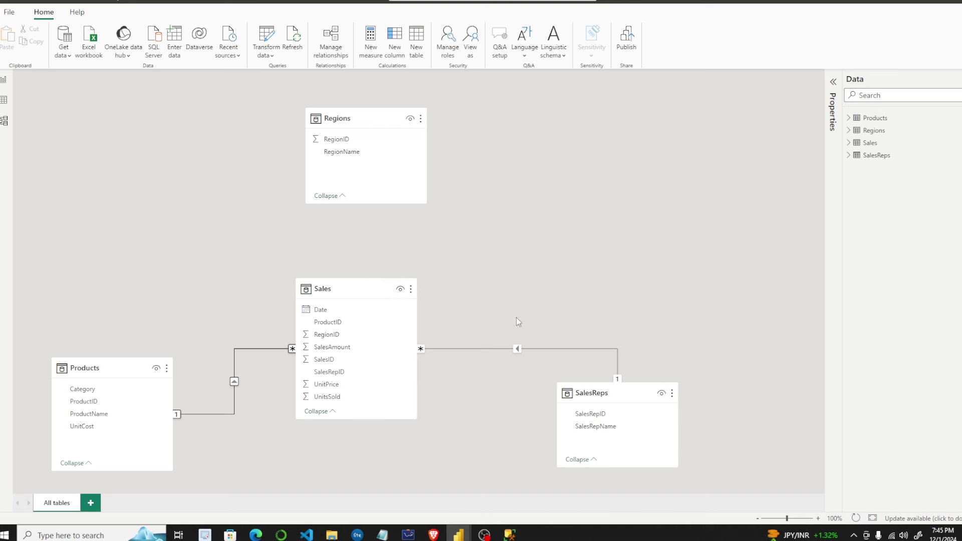
left_click(487, 348)
right_click(486, 348)
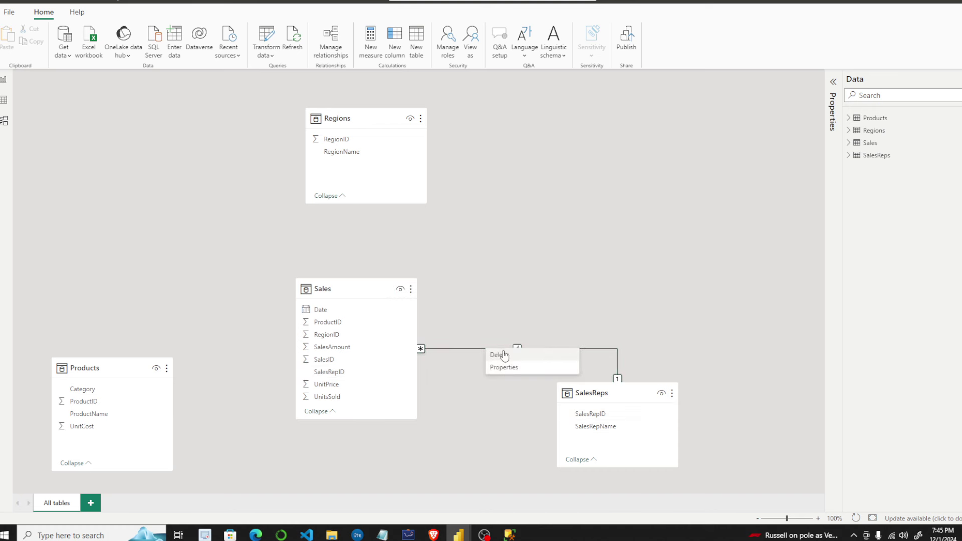
left_click(504, 355)
left_click(554, 280)
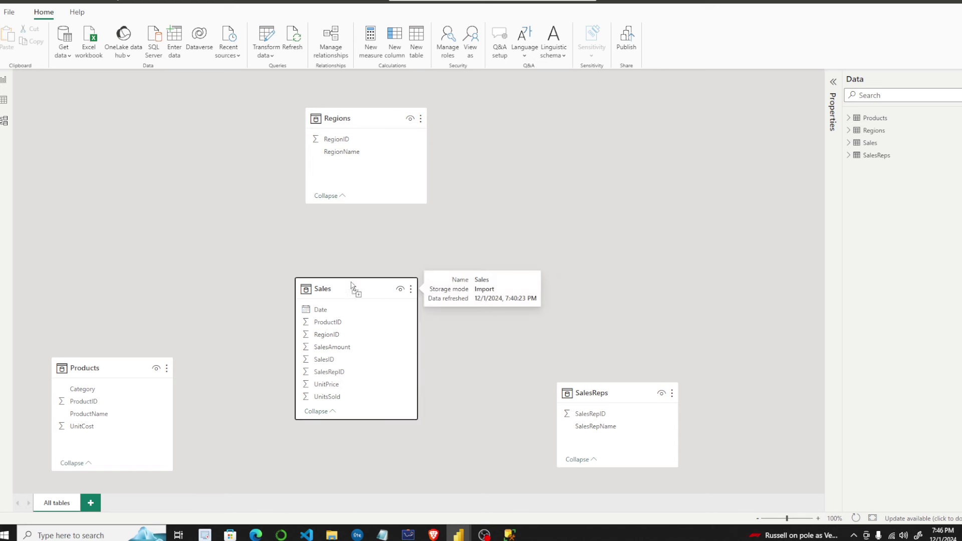
Line up the Products, Regions and SalesReps tables in a row above Sales, and make the Sales card taller.
left_click_drag(351, 284, 370, 246)
left_click_drag(104, 373, 131, 131)
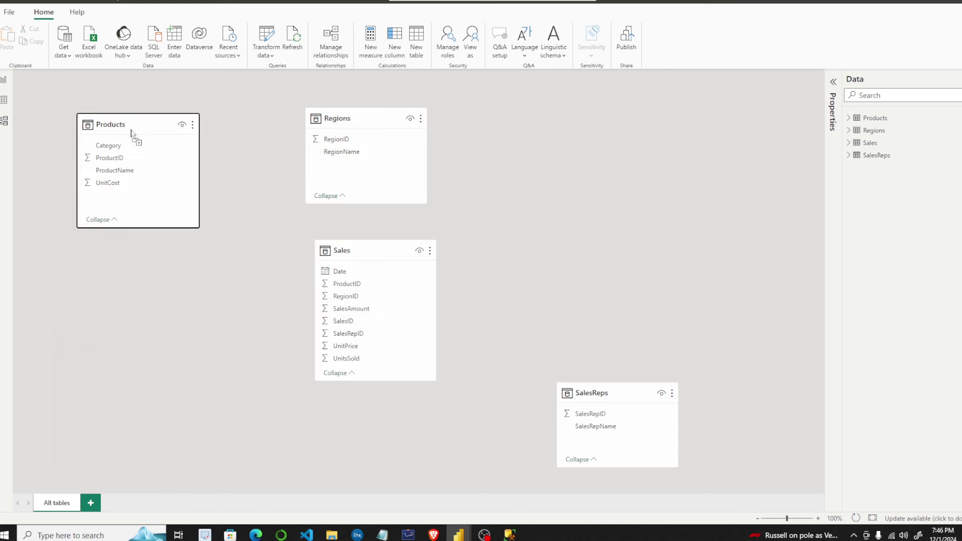
left_click_drag(641, 396, 608, 120)
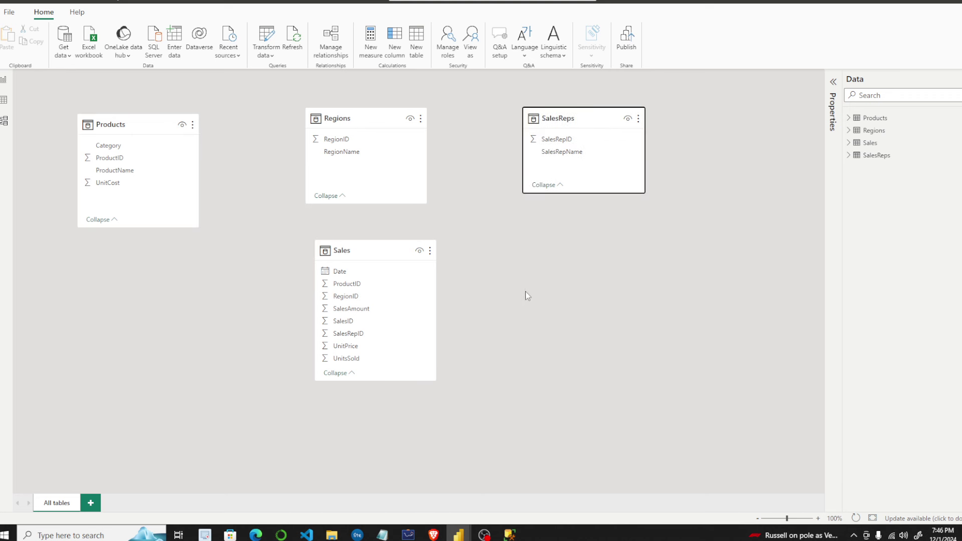
scroll(524, 301, "up", 1)
left_click_drag(387, 267, 339, 254)
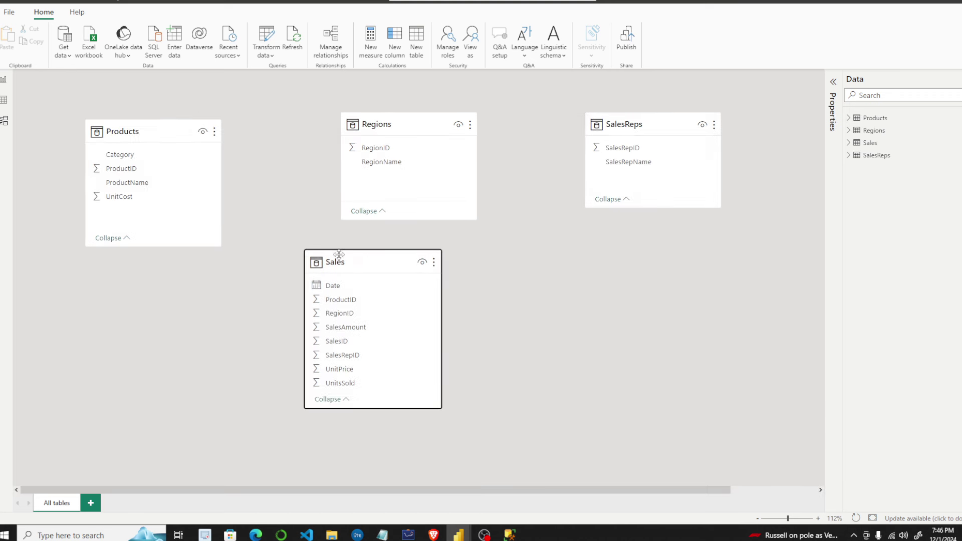
left_click_drag(181, 131, 177, 125)
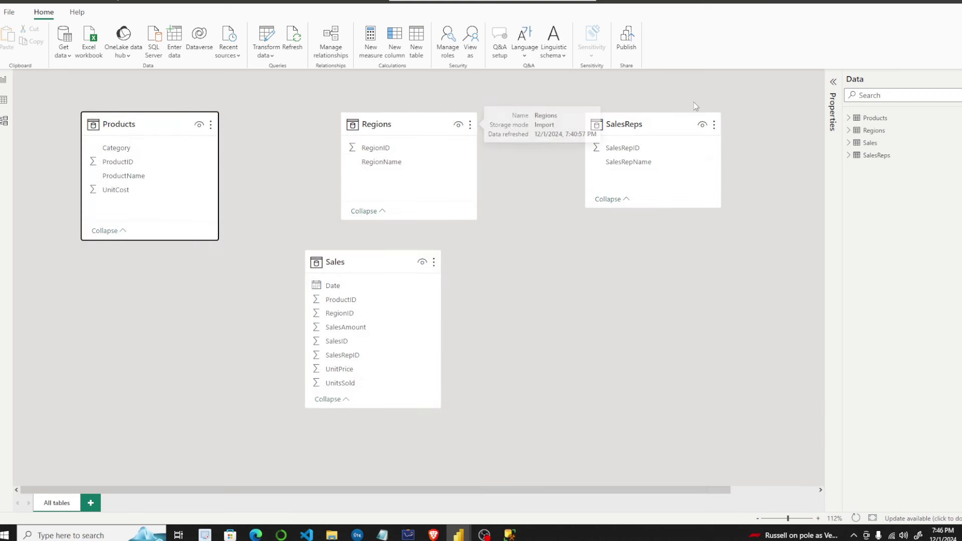
left_click_drag(434, 125, 404, 129)
left_click(649, 125)
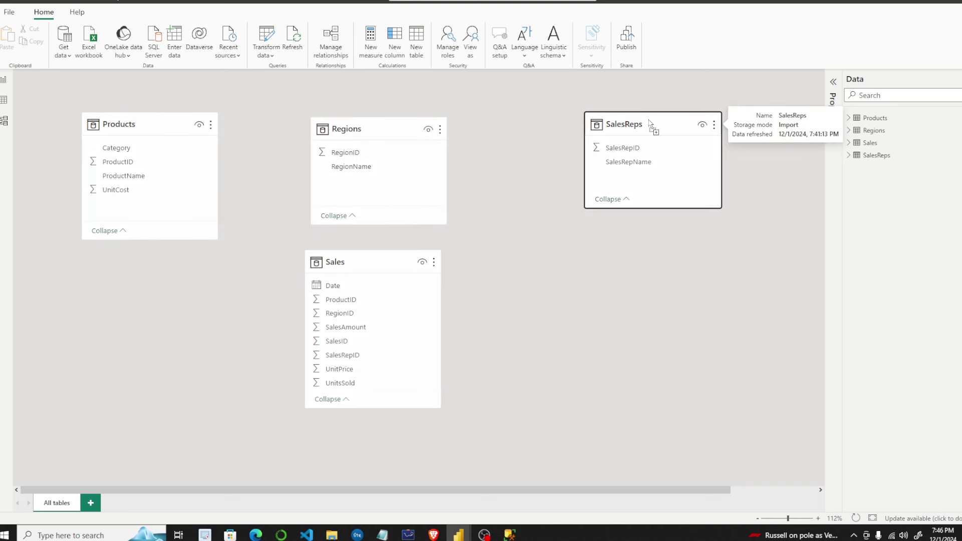
left_click_drag(650, 124, 572, 128)
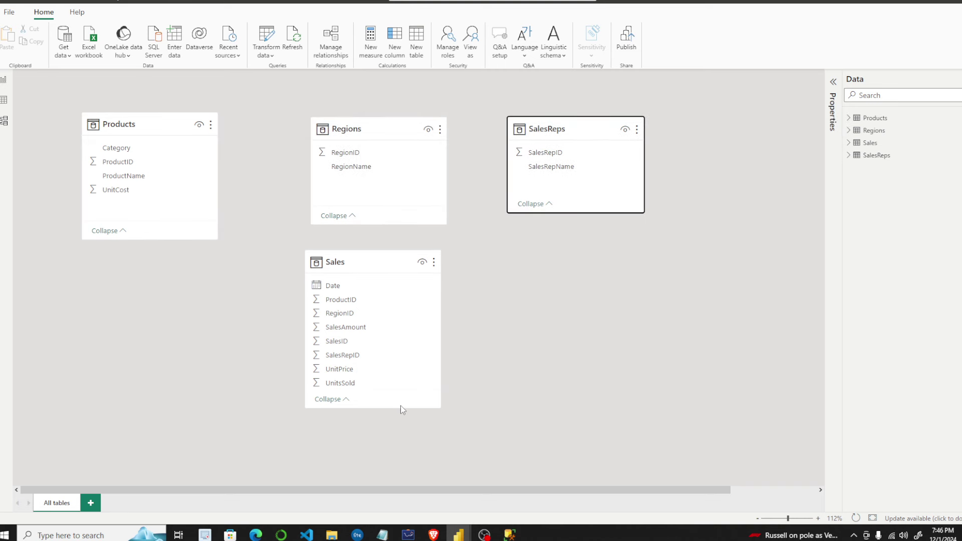
left_click_drag(403, 410, 390, 440)
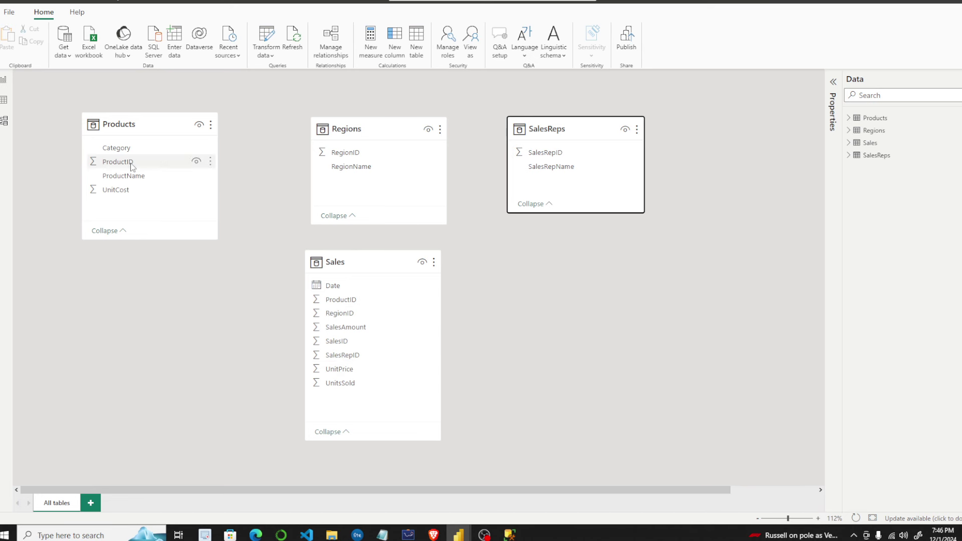
Relate Sales to Products by ProductID, to Regions by RegionID and to SalesReps by SalesRepID, shortening the Regions card.
left_click_drag(133, 166, 352, 309)
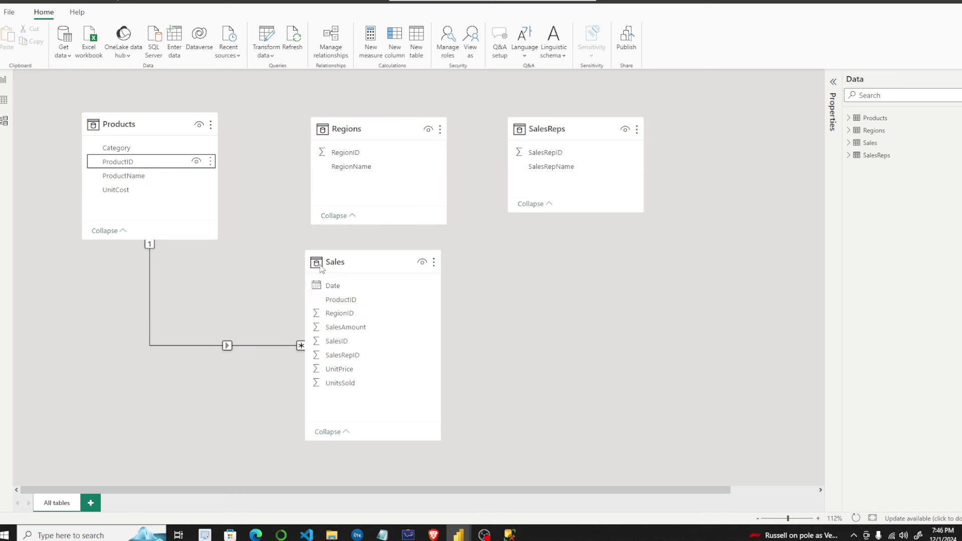
left_click_drag(359, 316, 400, 122)
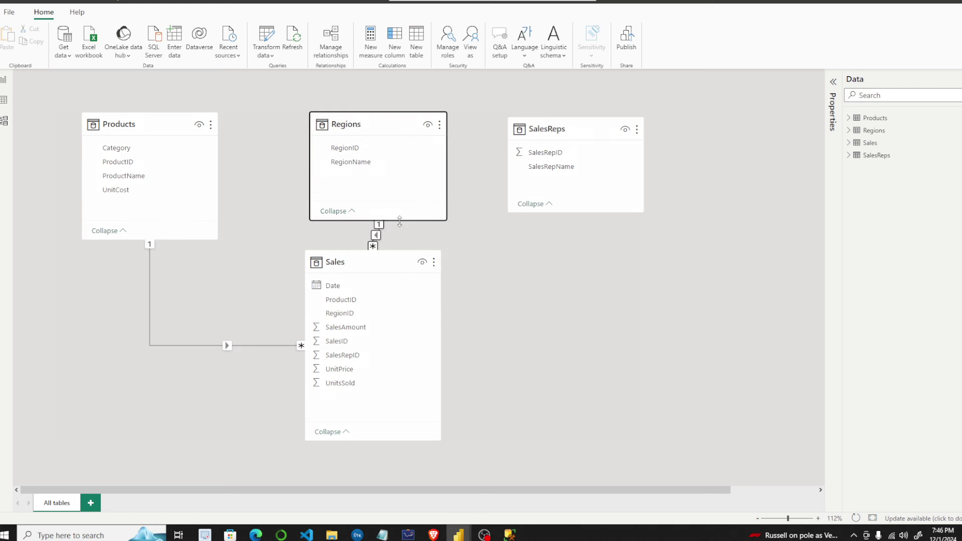
left_click_drag(399, 220, 395, 177)
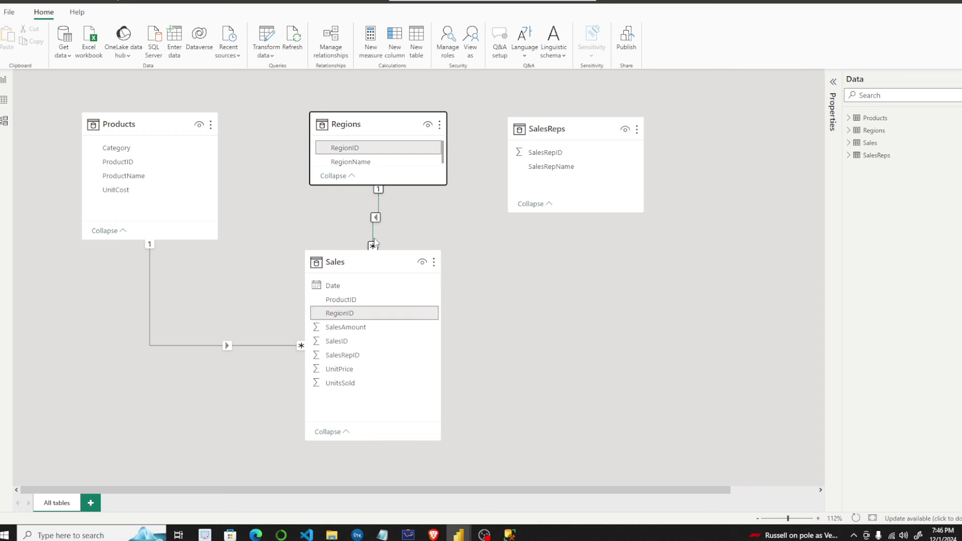
left_click_drag(560, 147, 399, 356)
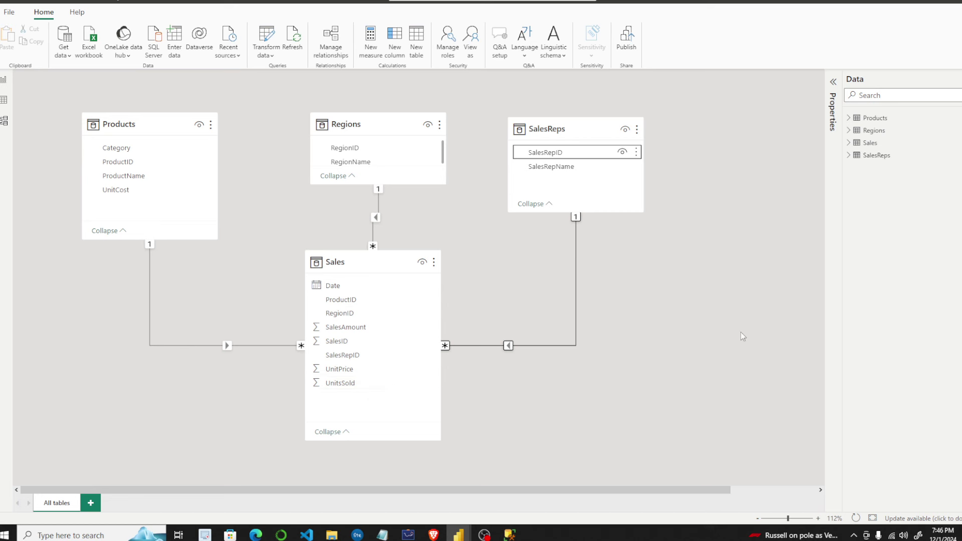
right_click(650, 279)
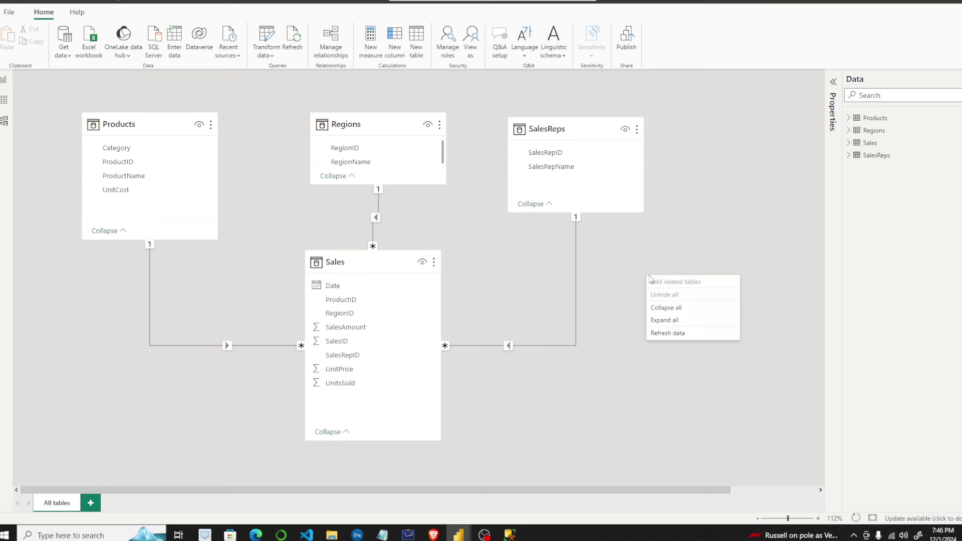
left_click(620, 270)
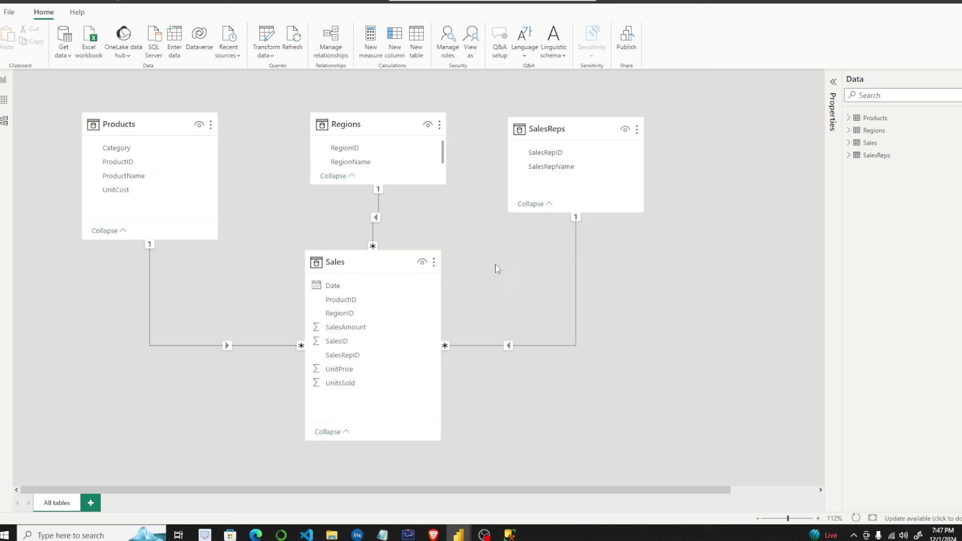
Switch to the report view and rename the first report page as Dashboard.
left_click(4, 81)
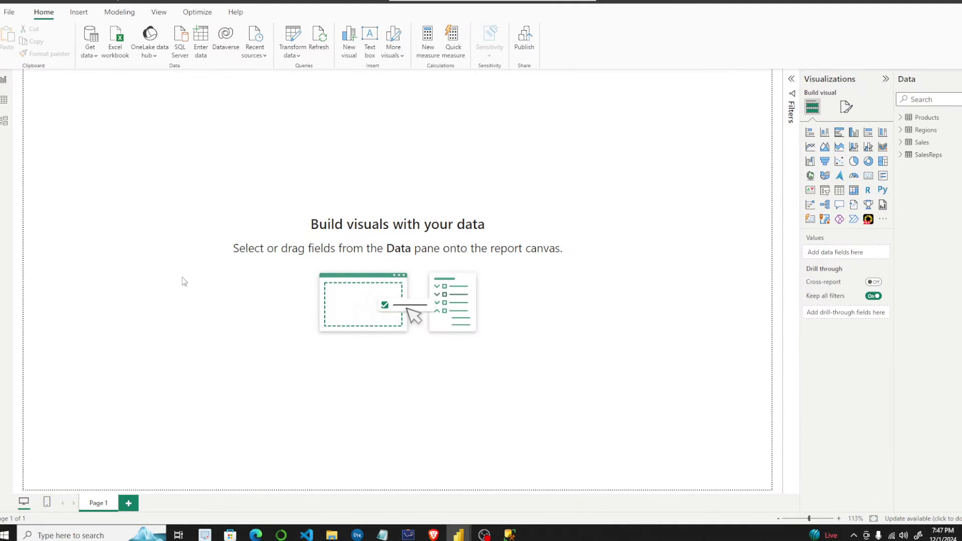
double_click(99, 503)
type("Dashboard")
left_click(210, 475)
Add a second report page and name it Products.
left_click(144, 503)
double_click(150, 503)
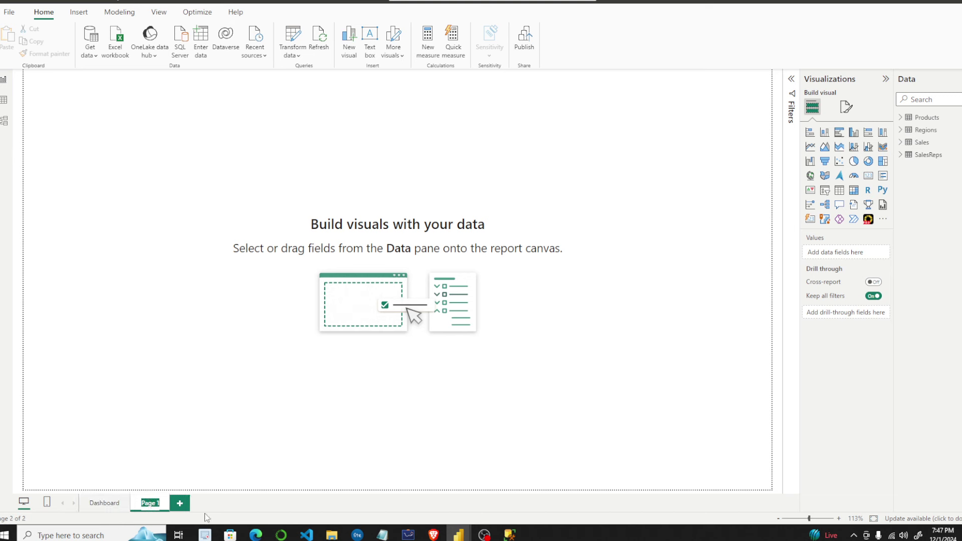
type("P")
type("roduct")
type("s")
Add a third report page and hide it.
left_click(185, 502)
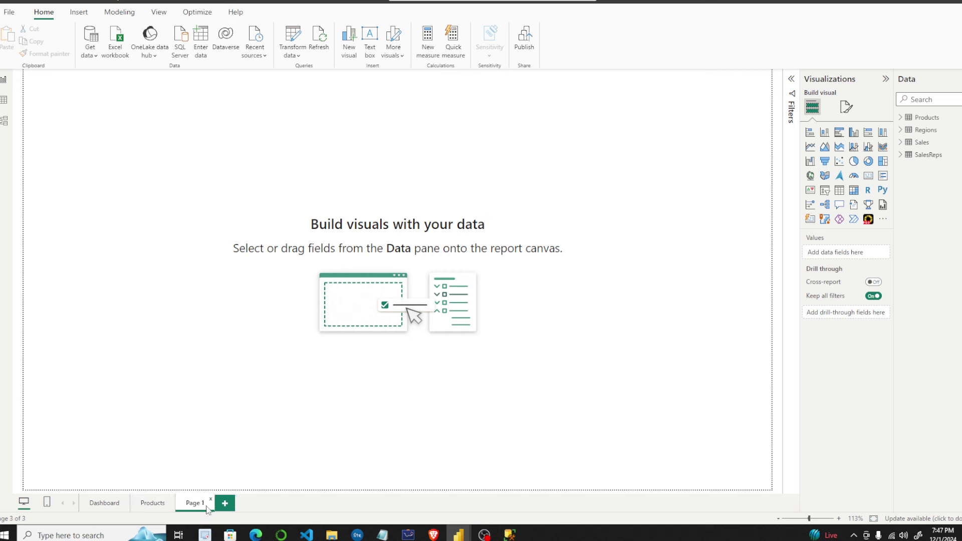
right_click(202, 507)
left_click(206, 497)
Give the Dashboard page an orange canvas background with 0% transparency.
left_click(92, 503)
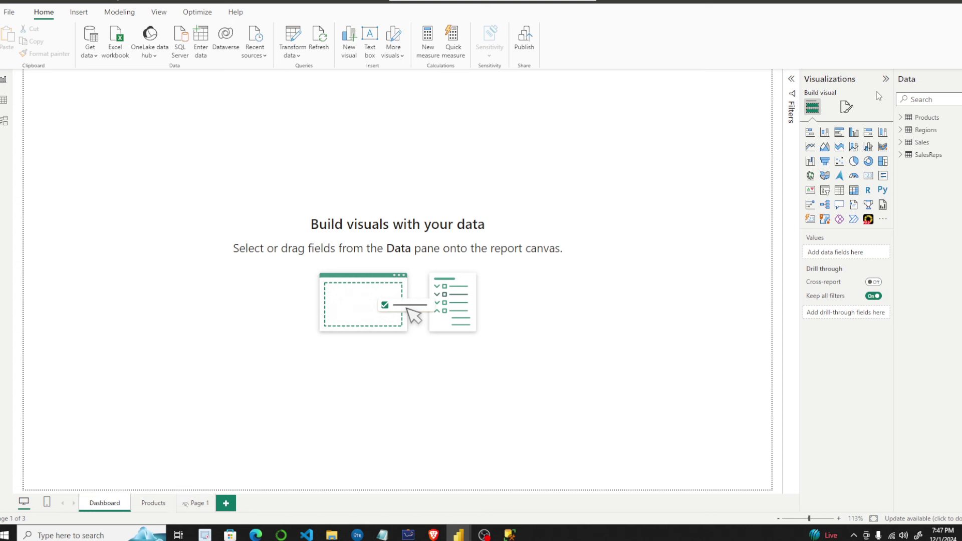
left_click(849, 110)
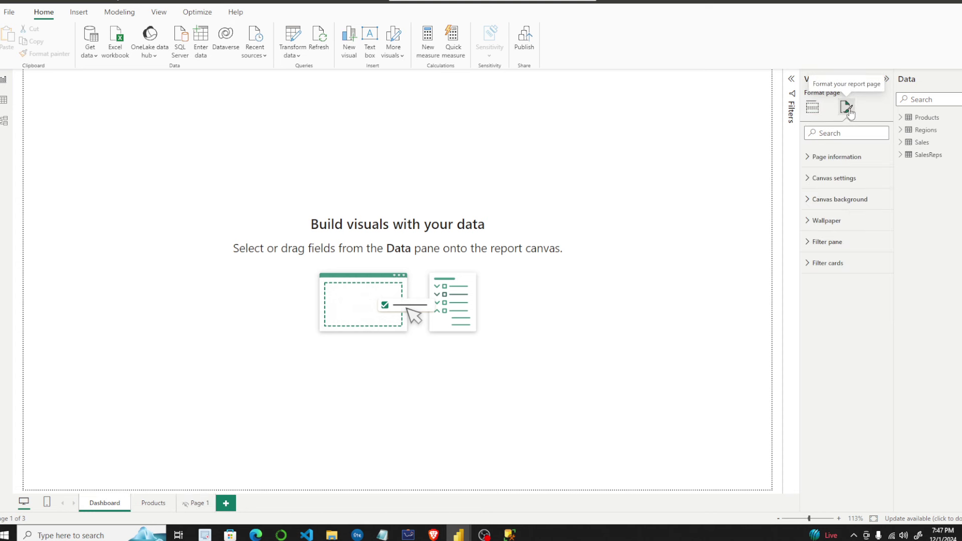
left_click(824, 199)
left_click(830, 235)
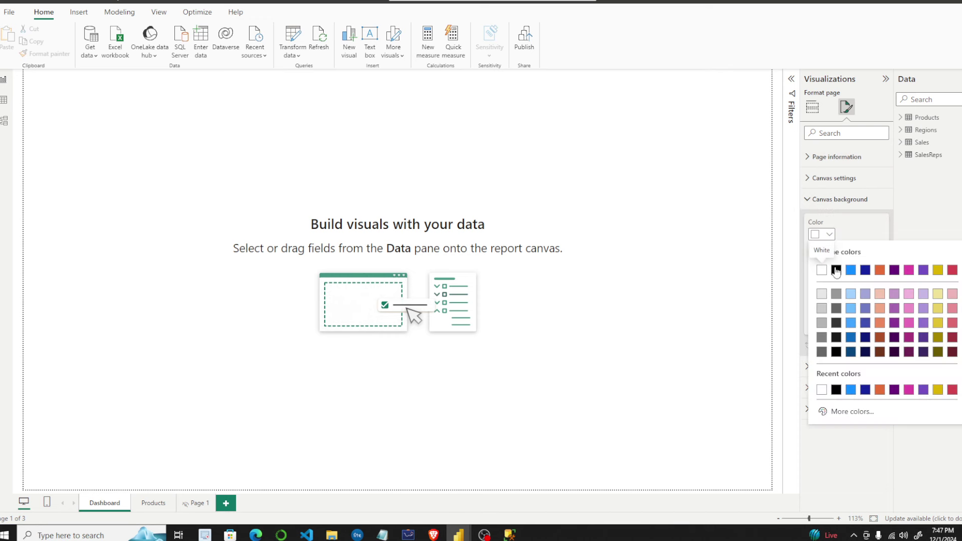
left_click(879, 392)
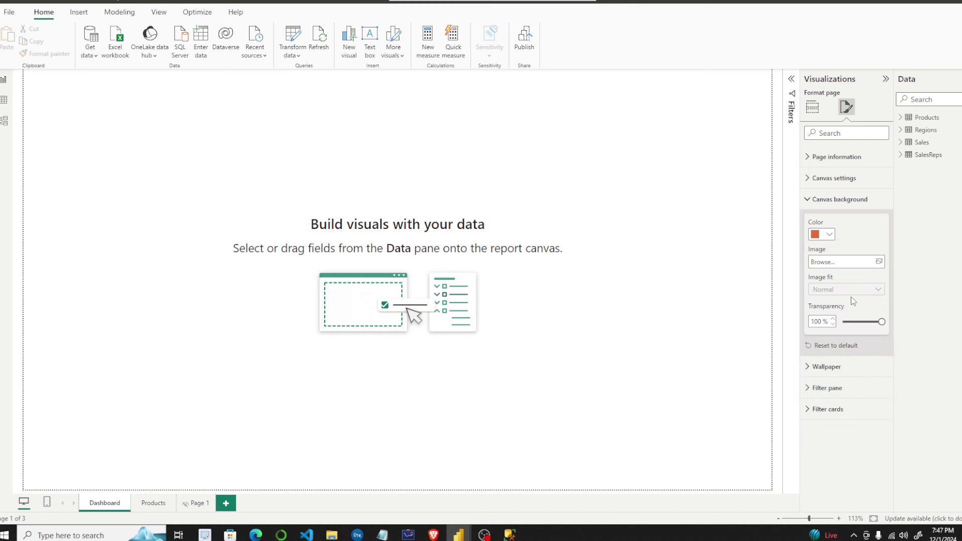
left_click_drag(881, 322, 833, 334)
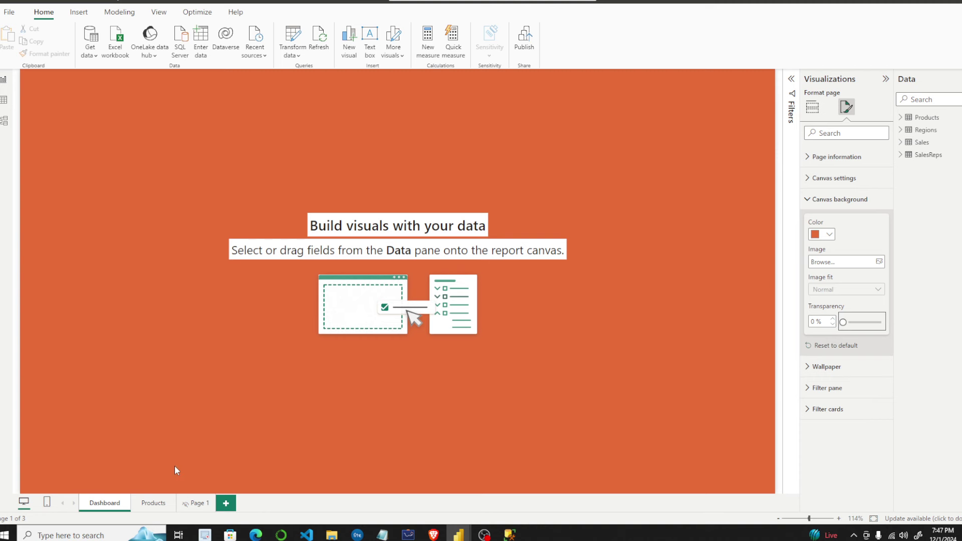
Give the Products page the same fully opaque orange canvas background as the Dashboard page.
left_click(150, 505)
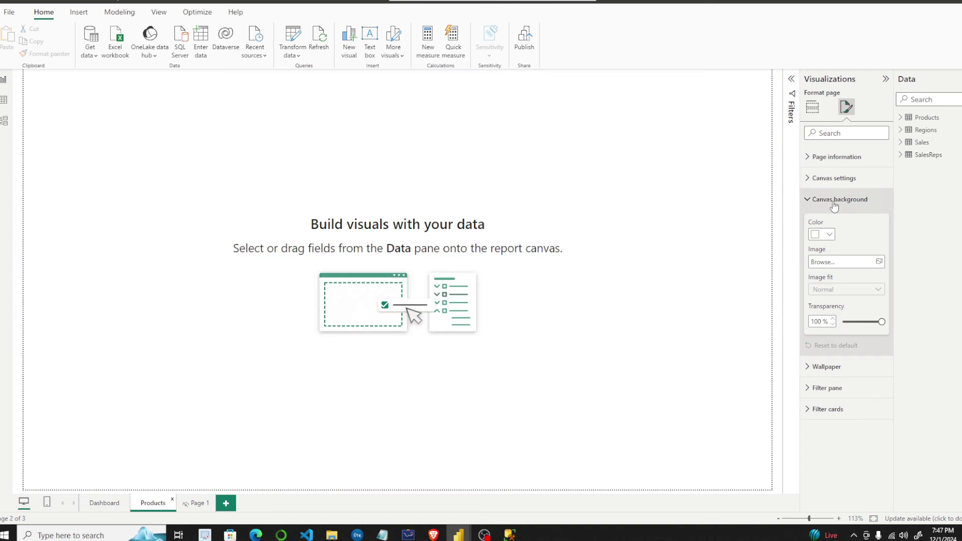
left_click(823, 236)
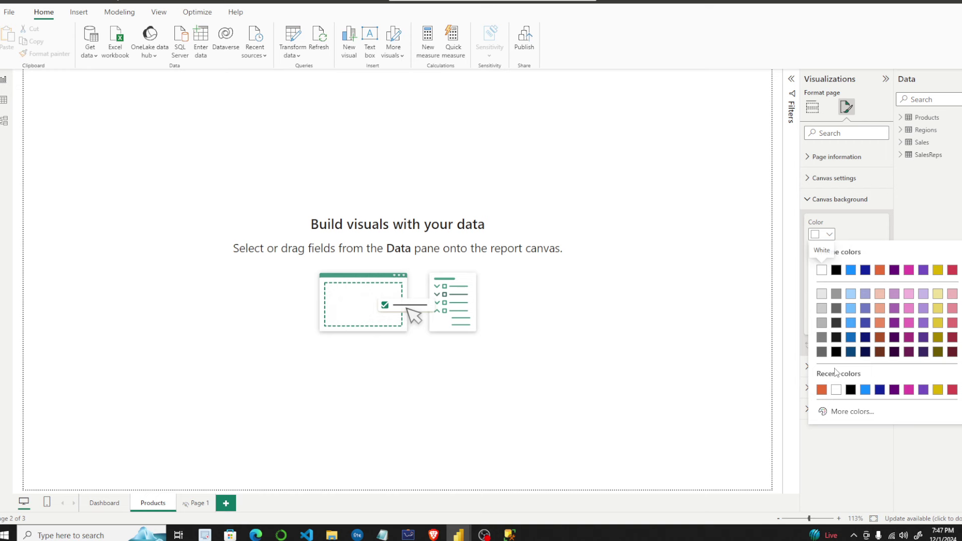
left_click(822, 390)
left_click_drag(878, 323, 834, 325)
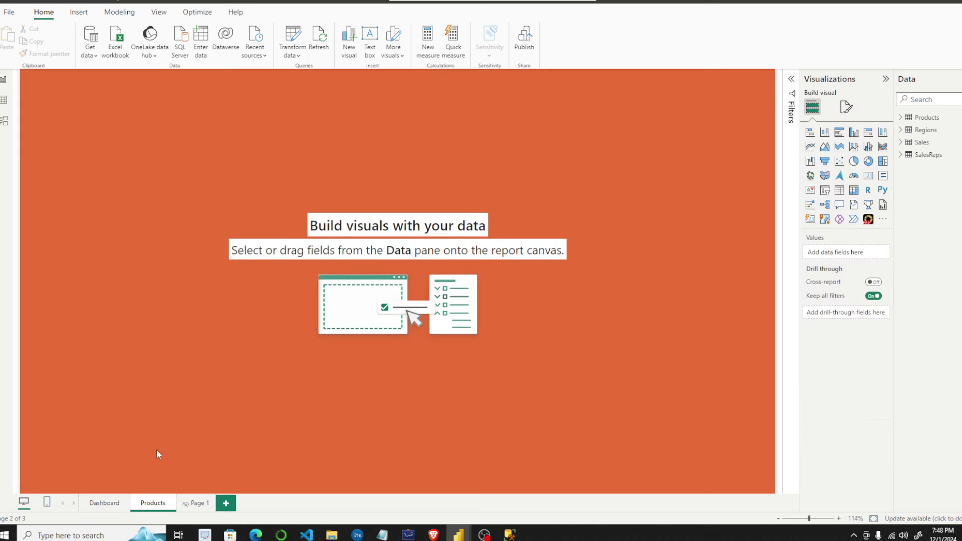
Switch to the finished Sales report and try its Product and Dash bookmark buttons to move between pages.
left_click(105, 504)
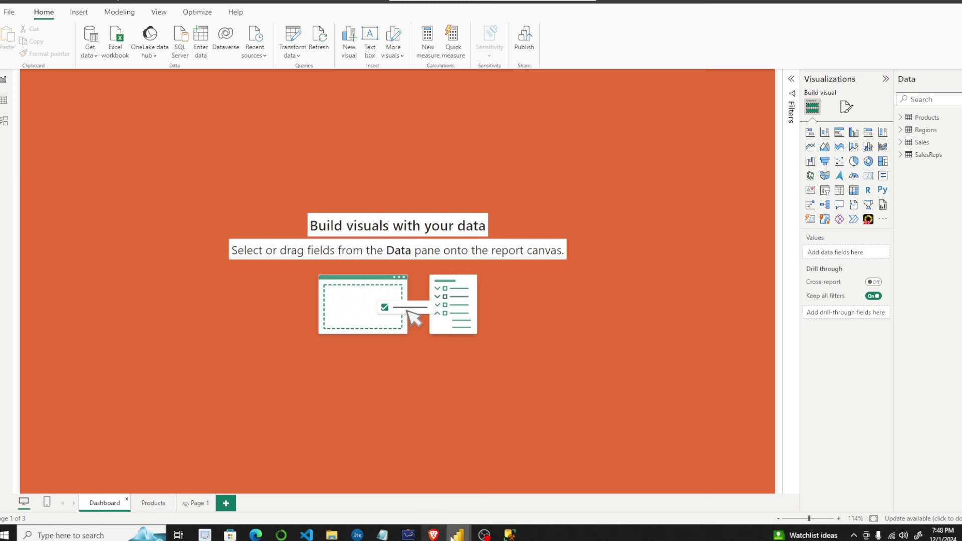
mouse_move(457, 535)
left_click(408, 497)
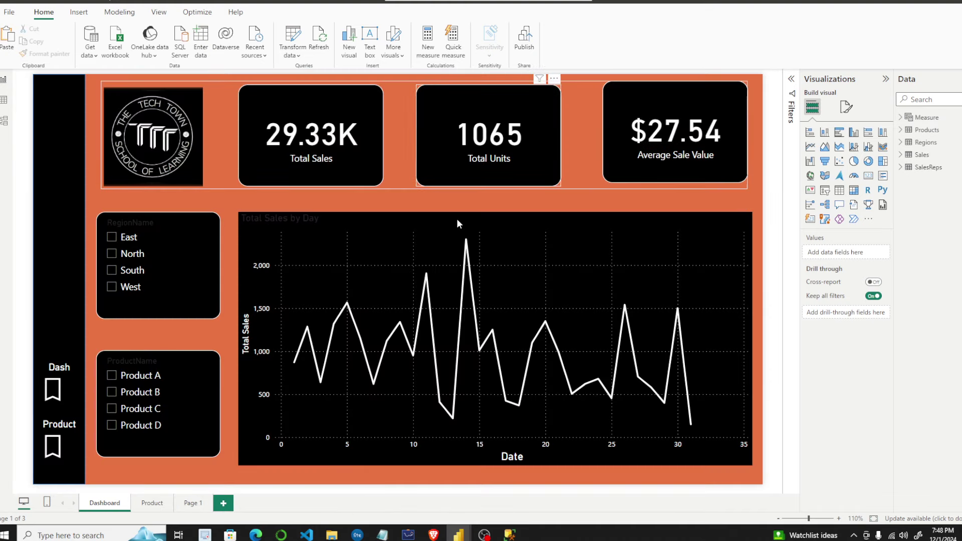
left_click(54, 441, "ctrl")
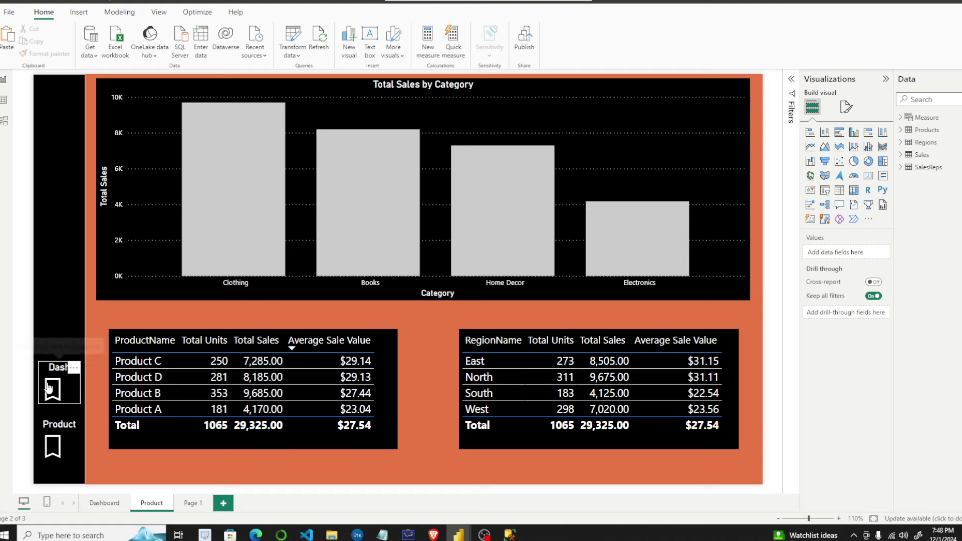
left_click(61, 391, "ctrl")
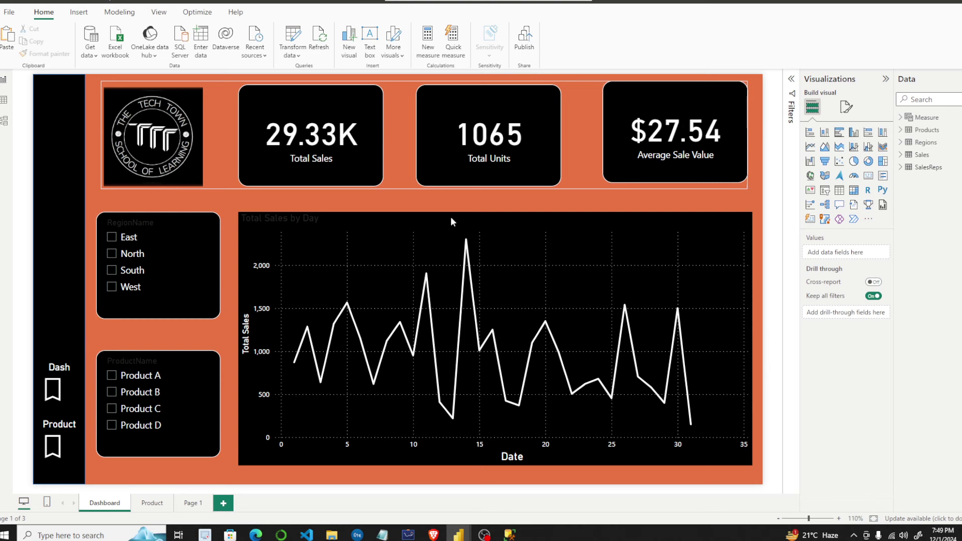
Test the region slicer by filtering the Dashboard to East, clear the filter, and view the Product page.
left_click(112, 239)
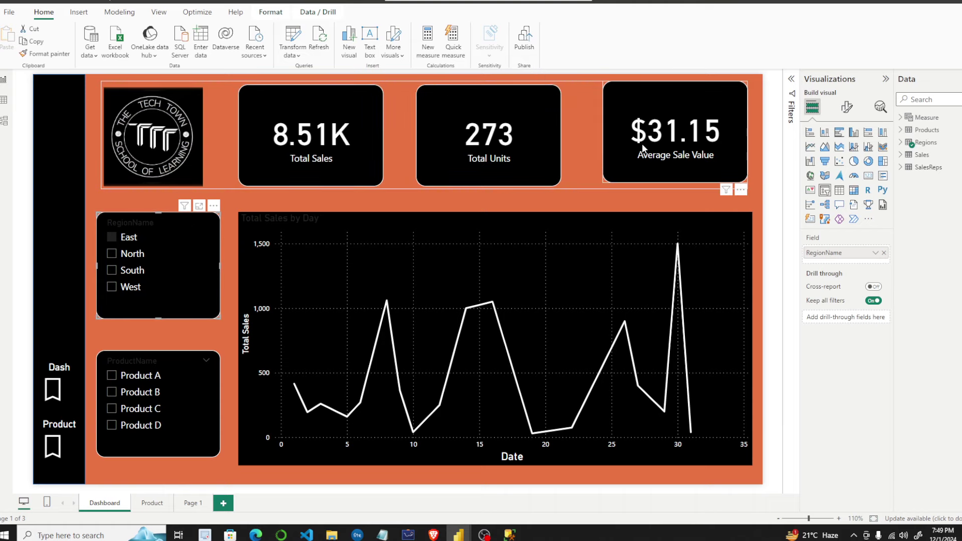
left_click(112, 238)
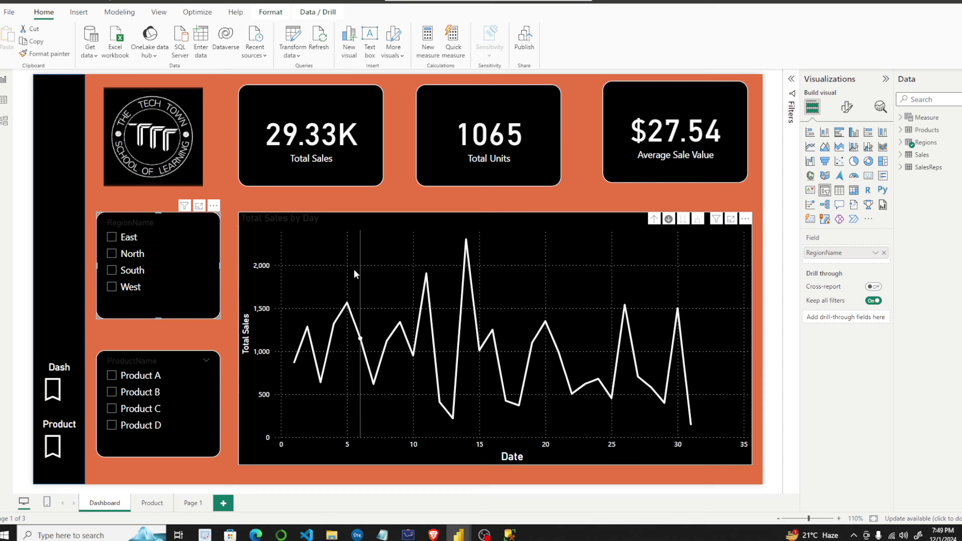
mouse_move(354, 271)
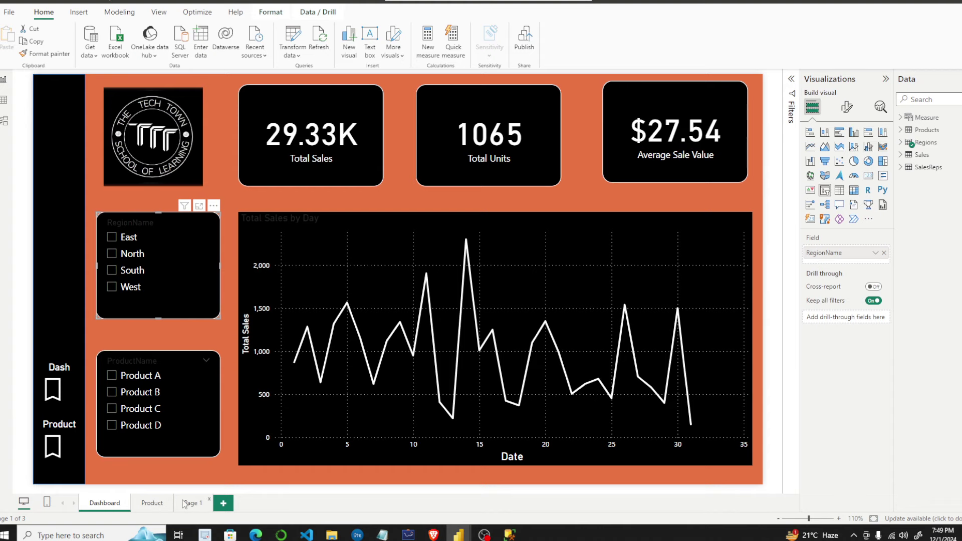
left_click(146, 505)
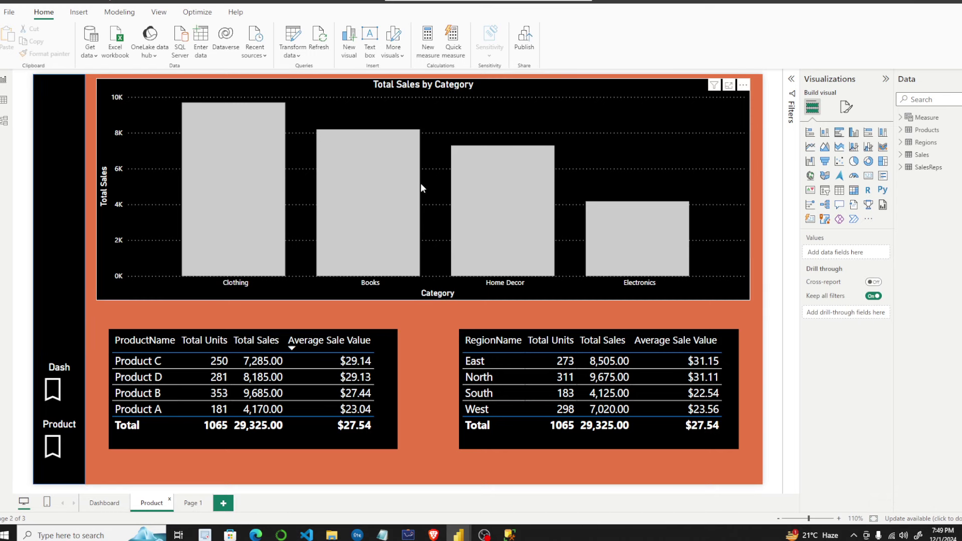
Switch back to the Untitled report and insert a rectangle shaped as a narrow full-height sidebar along the Dashboard canvas's left edge.
mouse_move(458, 535)
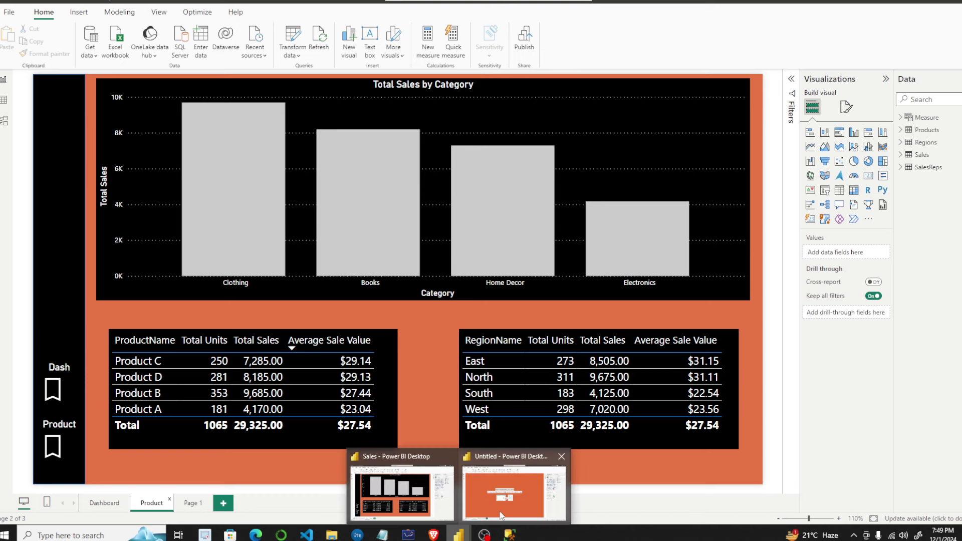
left_click(501, 515)
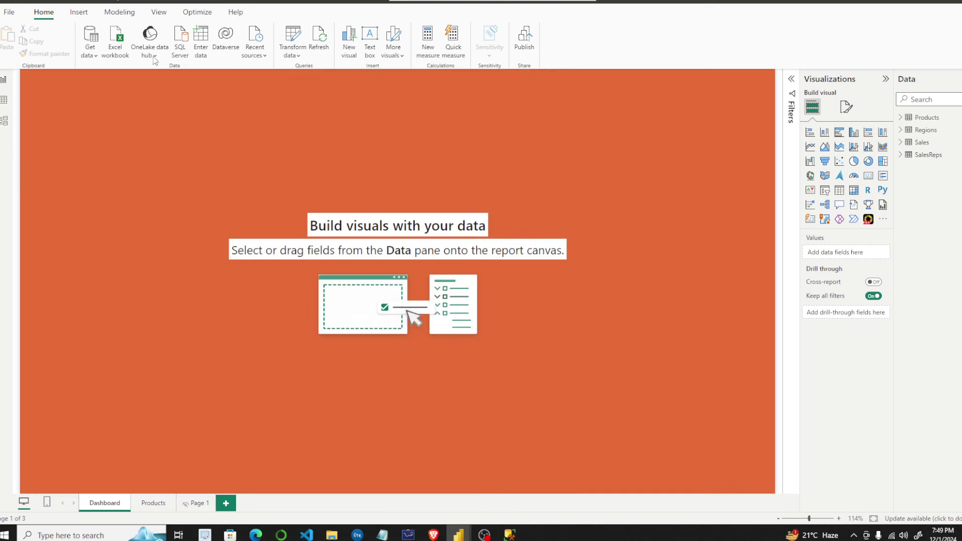
left_click(94, 13)
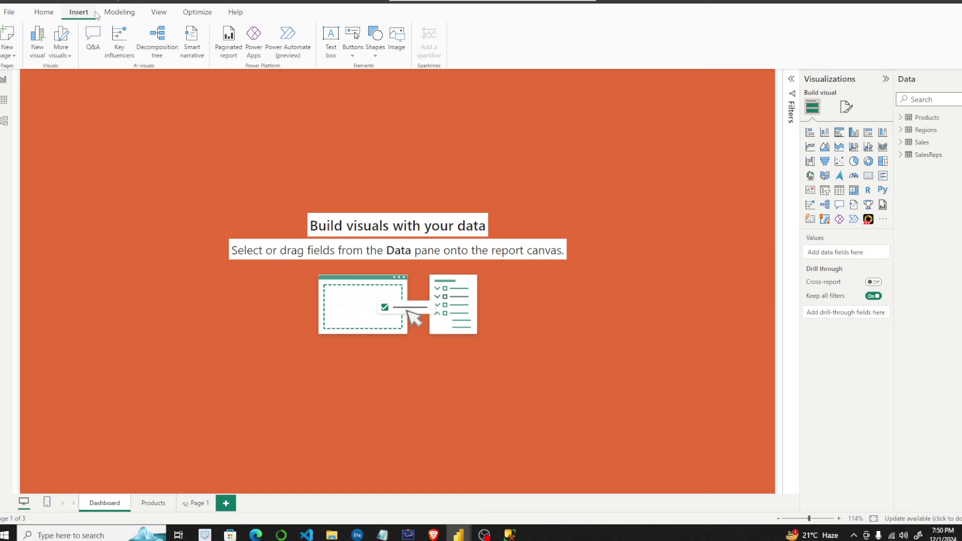
left_click(375, 39)
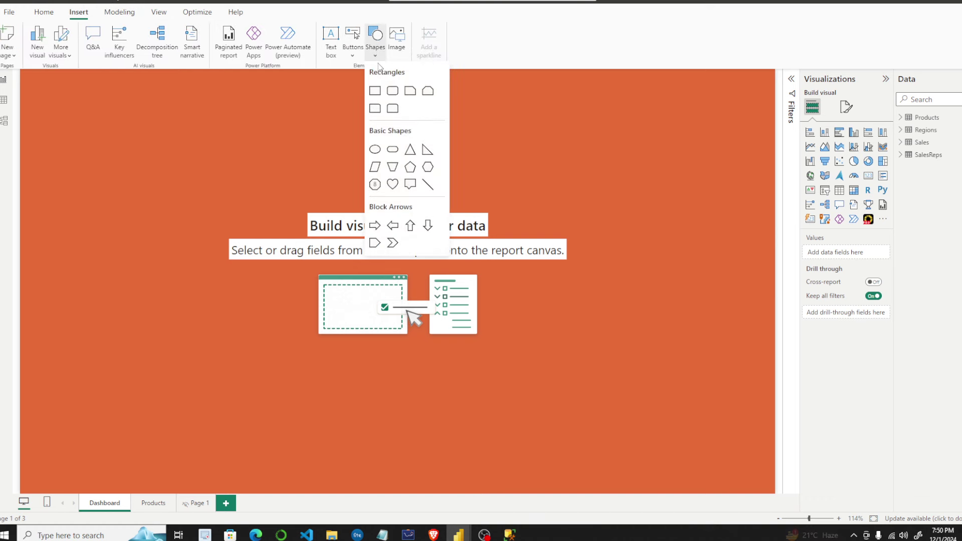
left_click(378, 88)
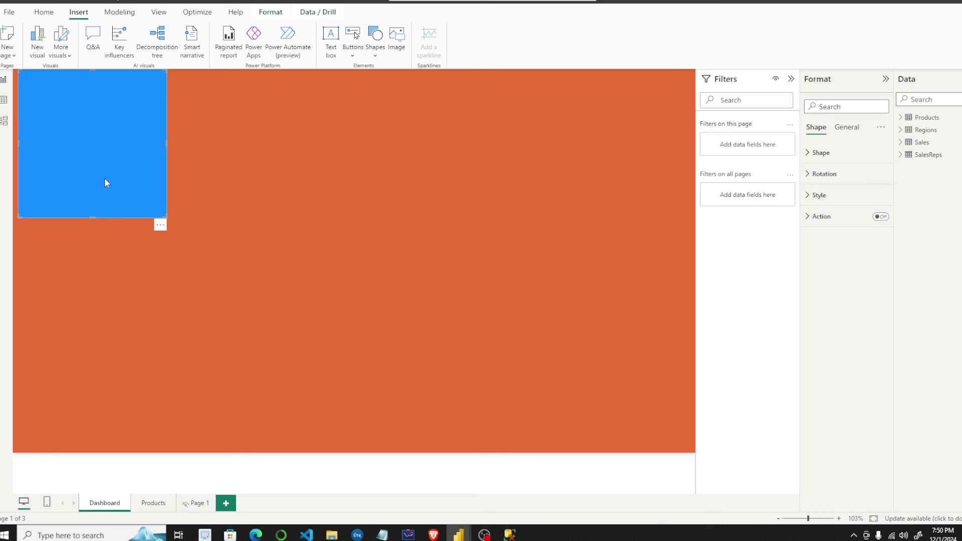
left_click_drag(106, 183, 99, 179)
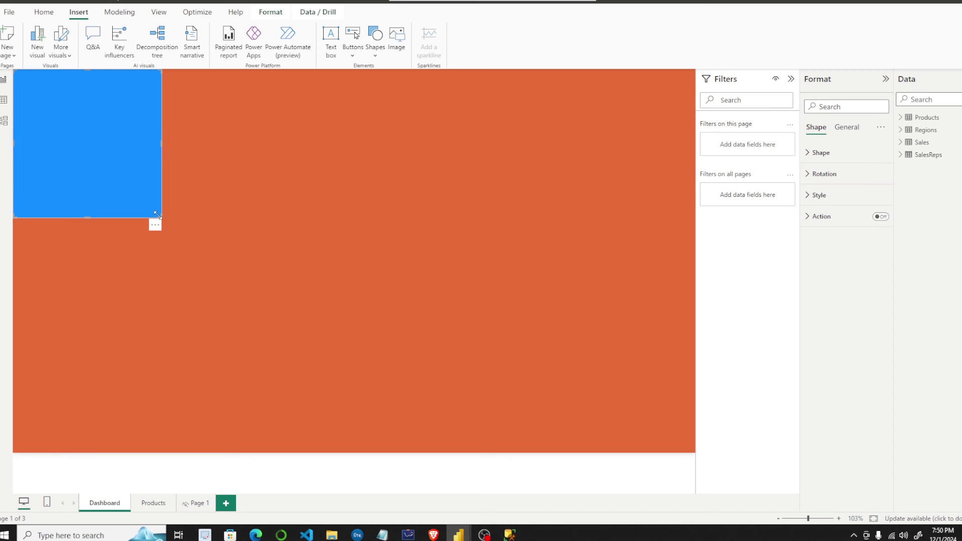
left_click_drag(158, 215, 56, 453)
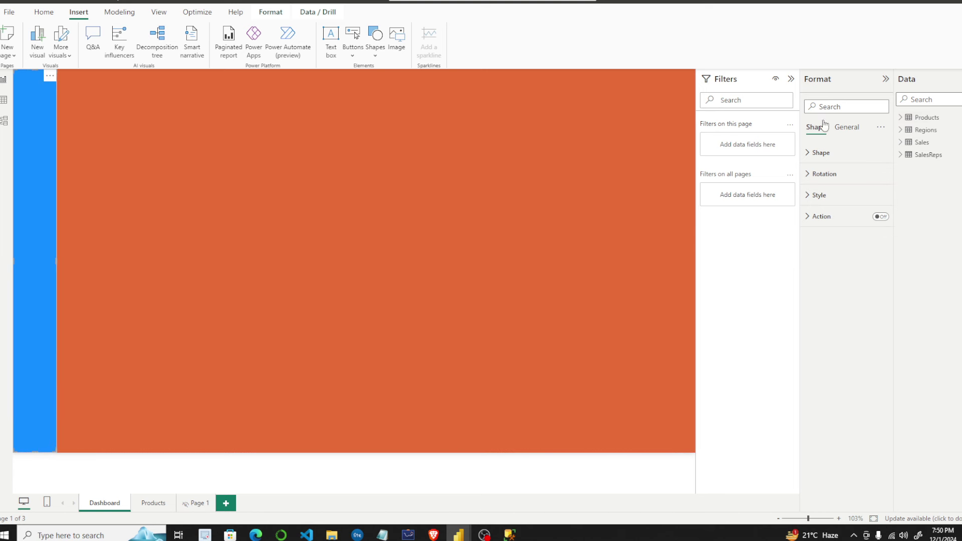
Set the sidebar rectangle's fill color to black.
left_click(819, 196)
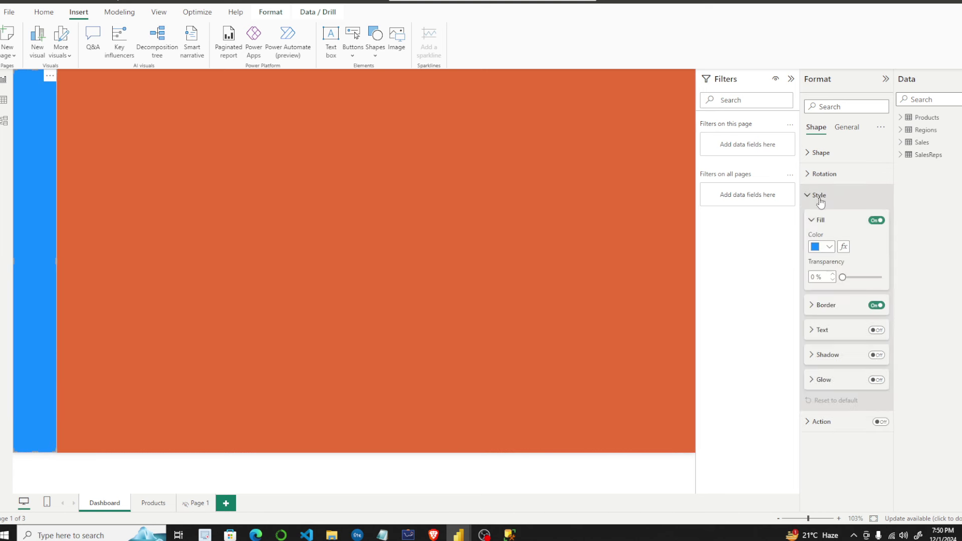
left_click(830, 246)
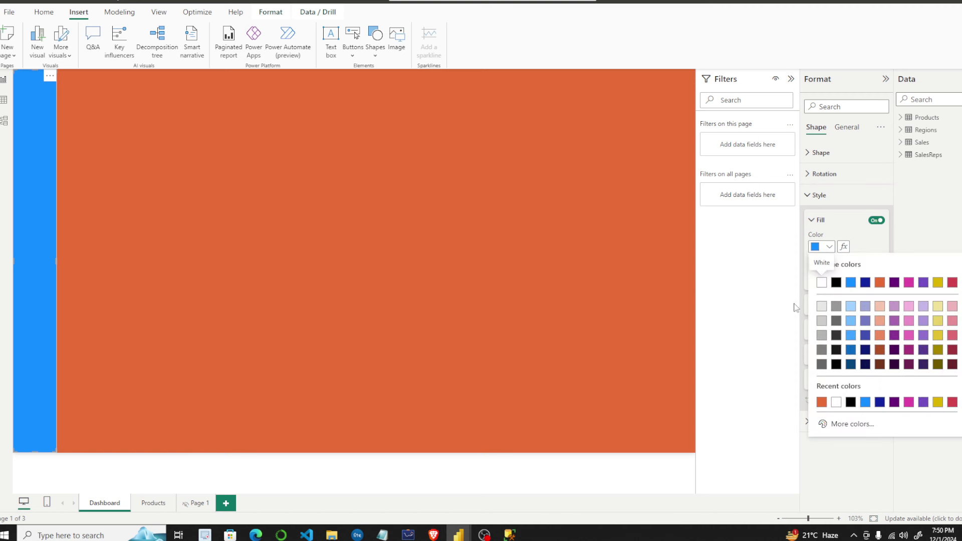
left_click(837, 283)
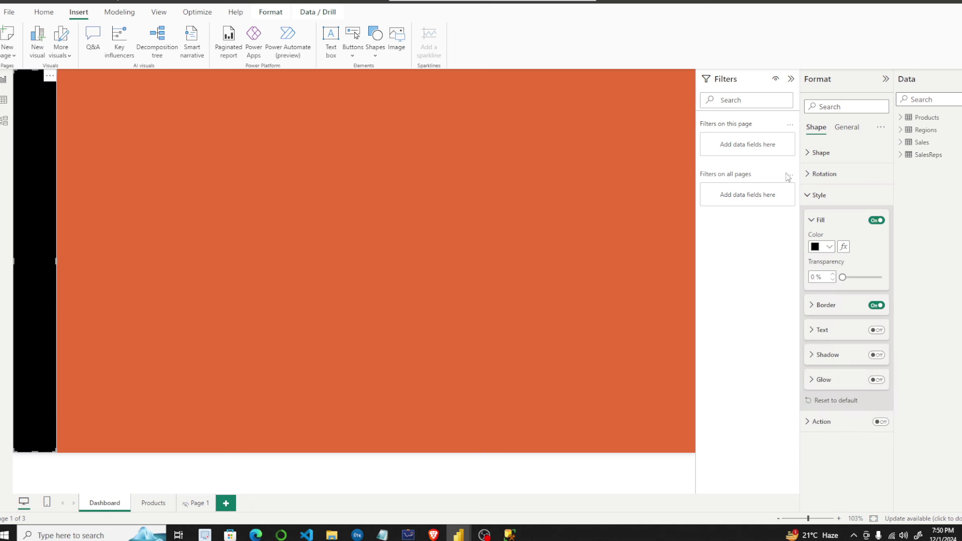
left_click(818, 195)
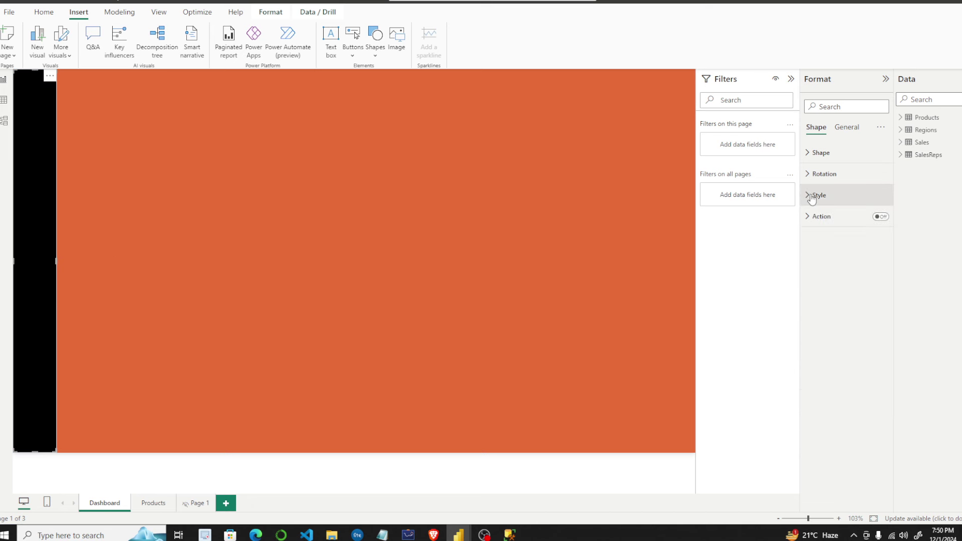
left_click(155, 236)
Copy the black sidebar rectangle from the Dashboard page and paste it onto Page 1.
left_click(43, 311)
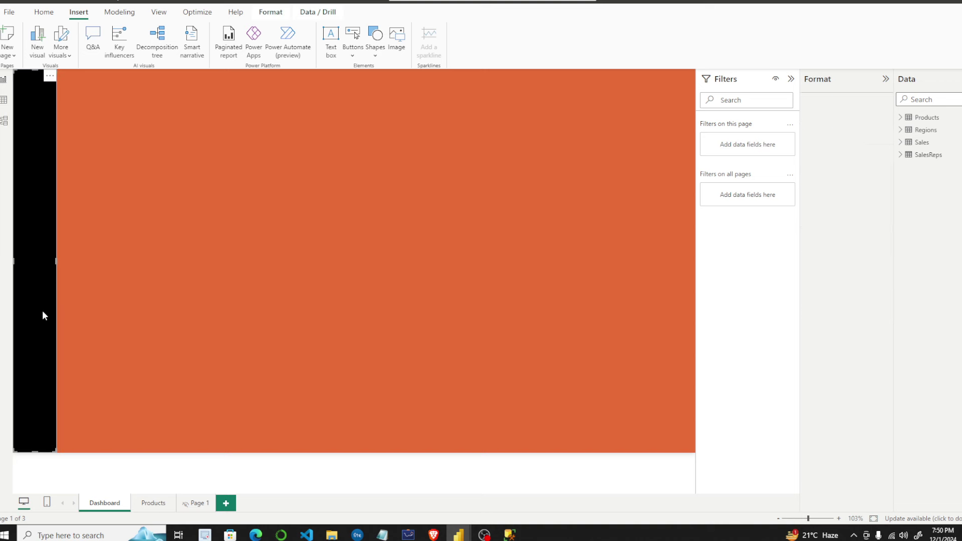
left_click(200, 507)
key("ctrl+v")
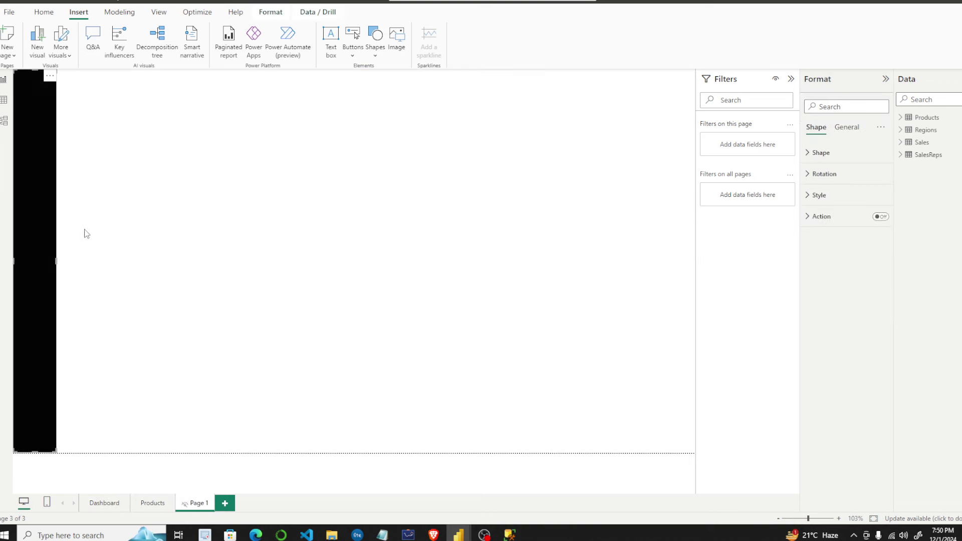
left_click(846, 127)
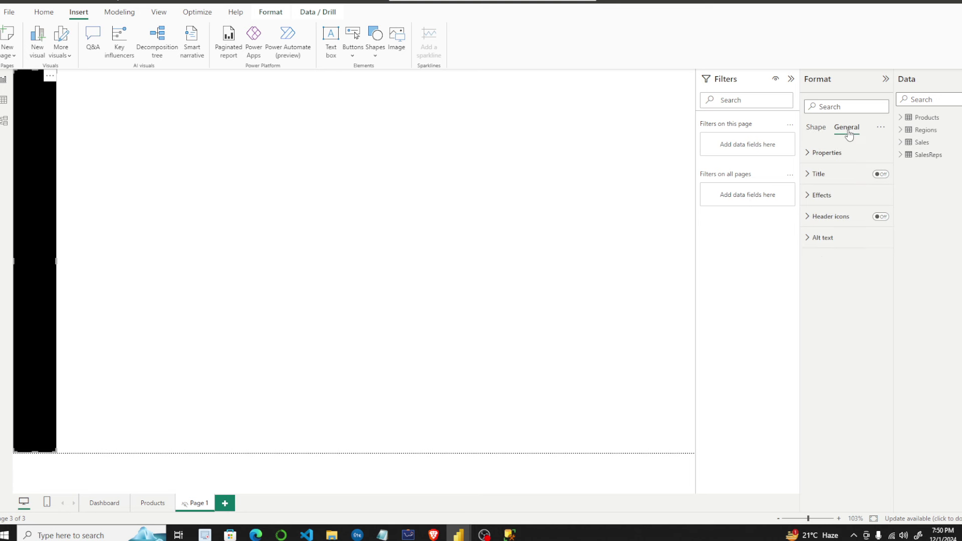
Give Page 1 a fully opaque canvas background in the recently used orange.
left_click(518, 217)
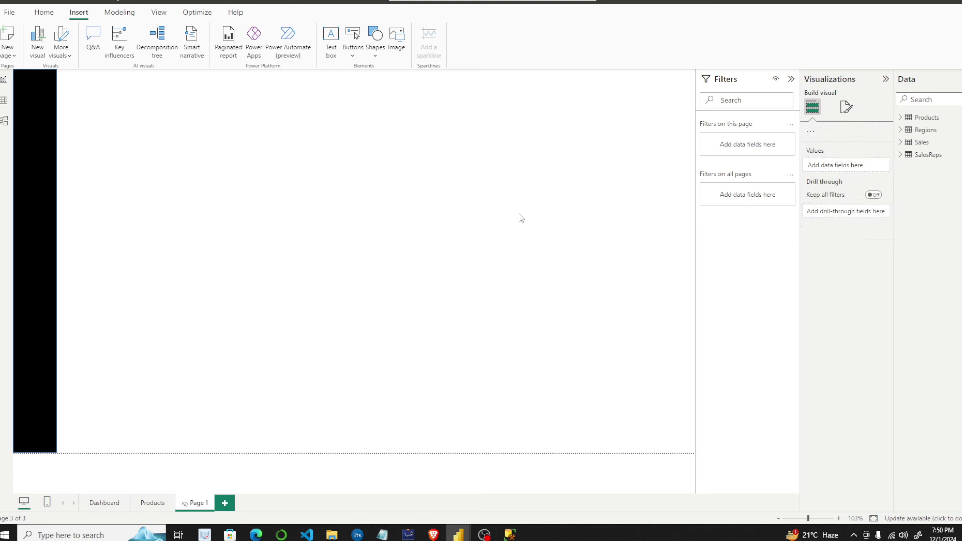
left_click(846, 107)
left_click(834, 158)
left_click(834, 157)
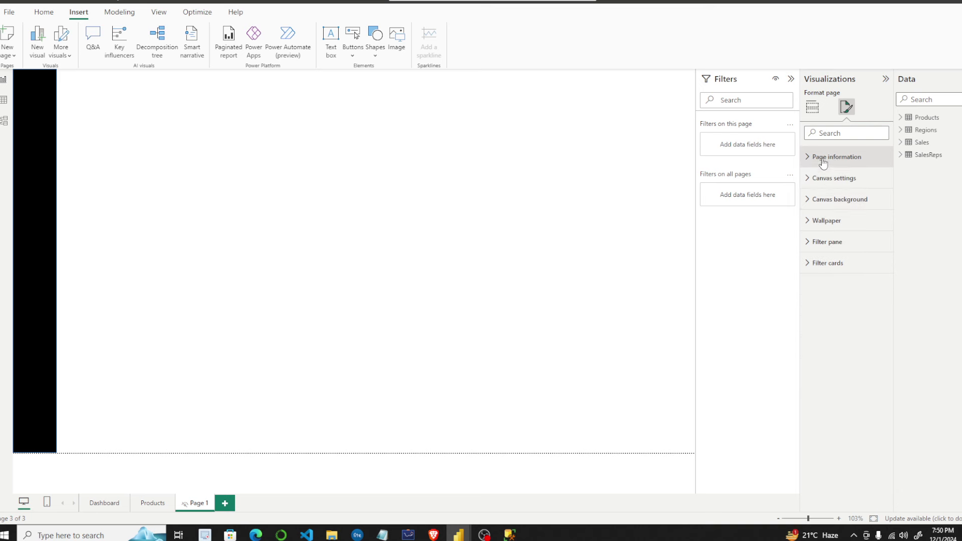
left_click(828, 200)
left_click(829, 235)
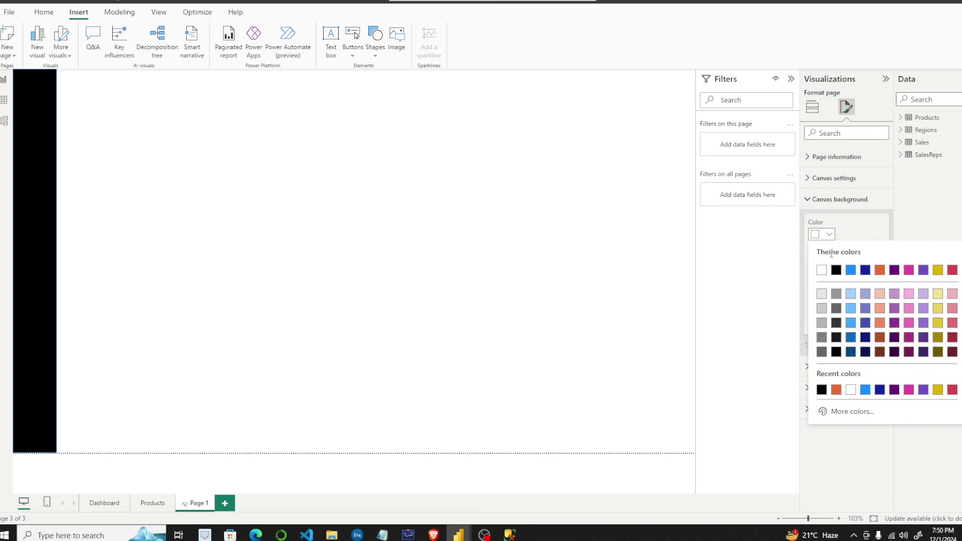
left_click(836, 389)
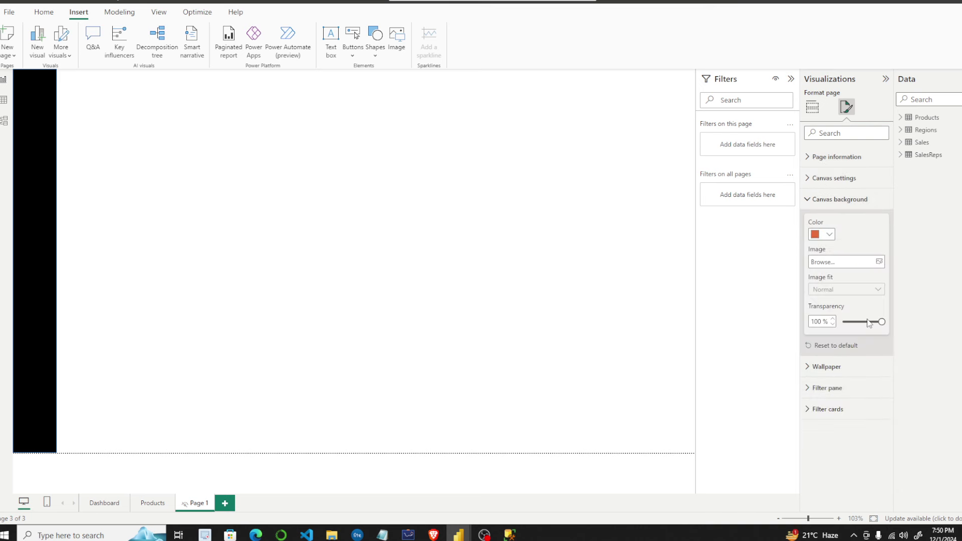
left_click_drag(881, 322, 801, 322)
left_click(639, 317)
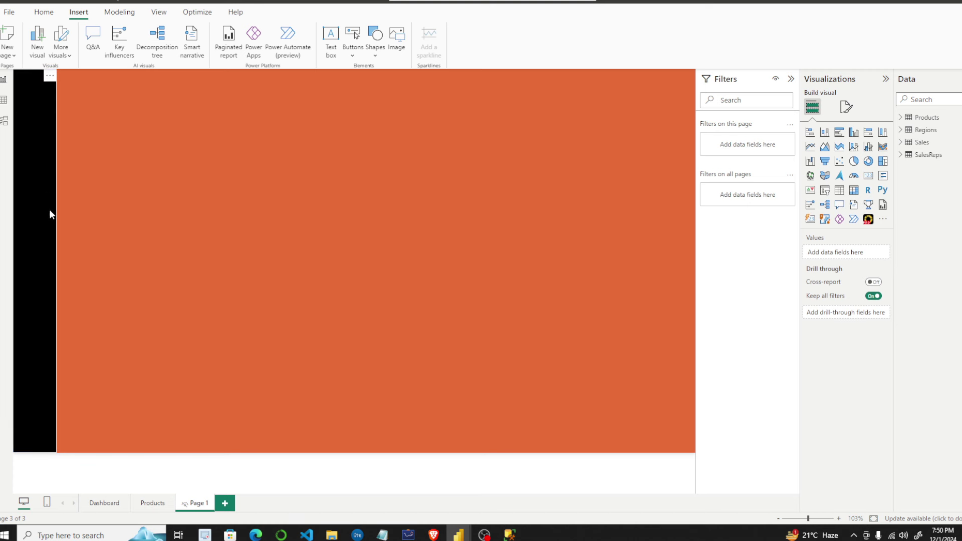
Insert a Bookmark button on Page 1, size it to the sidebar's width and place it in the sidebar's lower part.
left_click(353, 55)
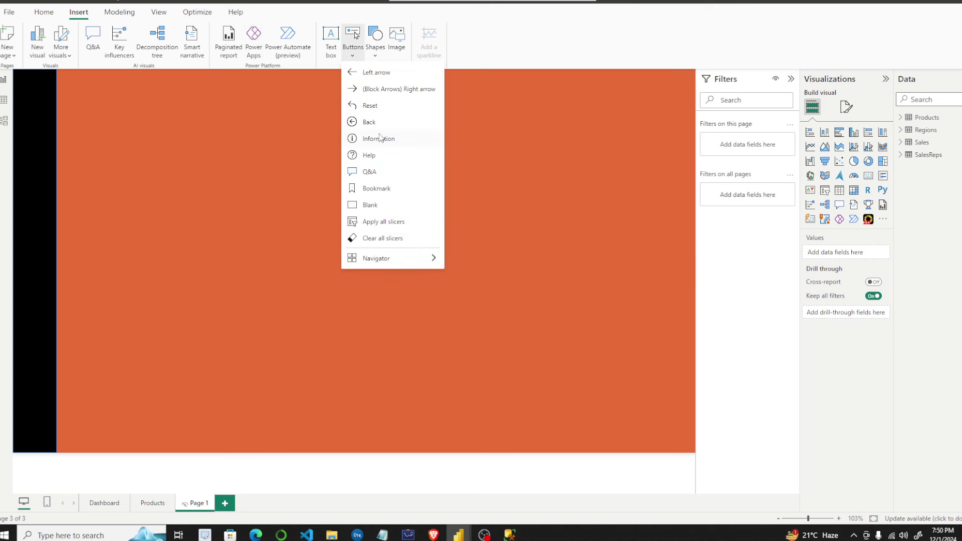
left_click(376, 190)
left_click_drag(46, 82, 47, 377)
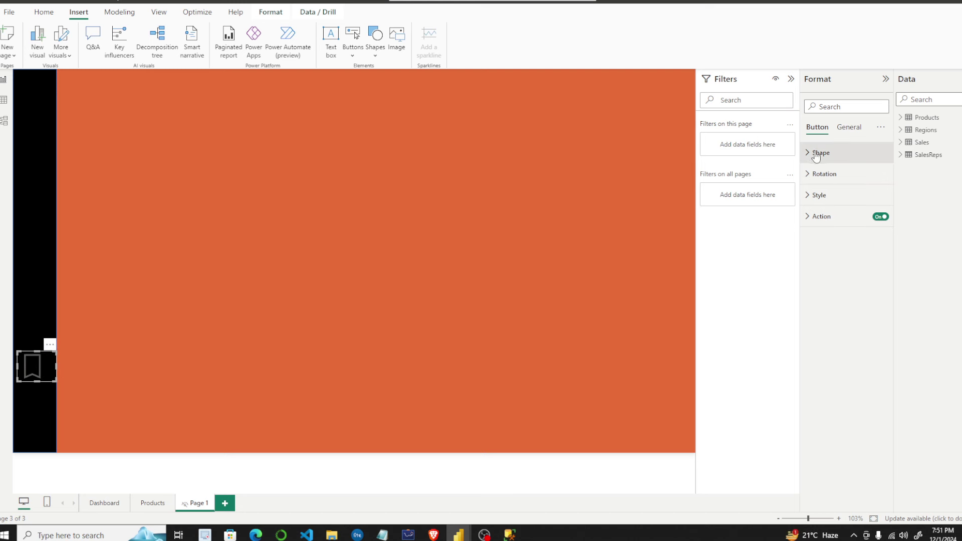
left_click(818, 195)
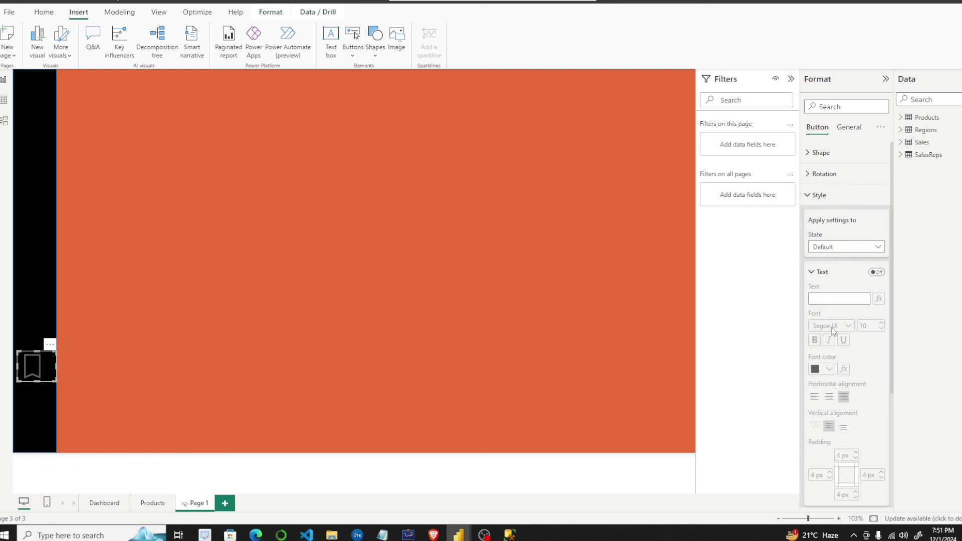
left_click(819, 195)
left_click(817, 153)
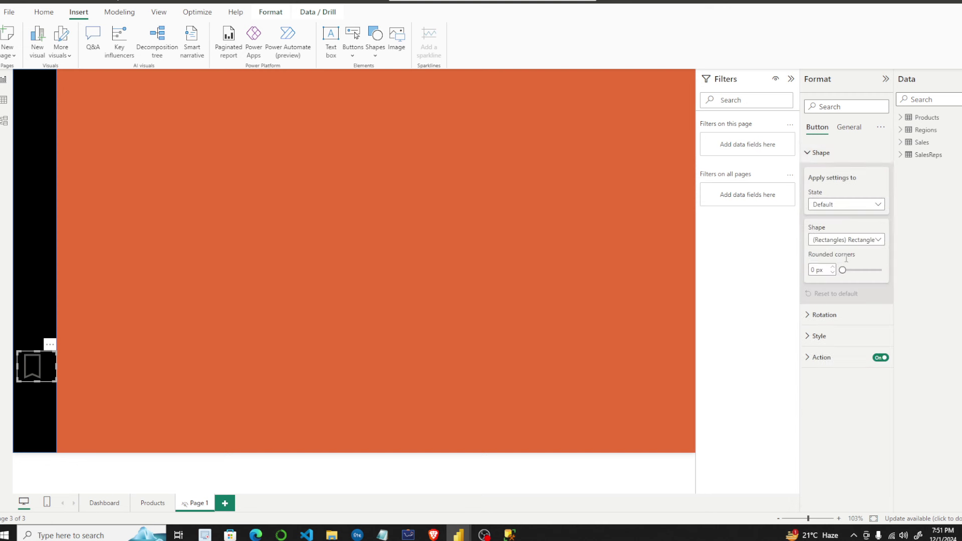
left_click(819, 154)
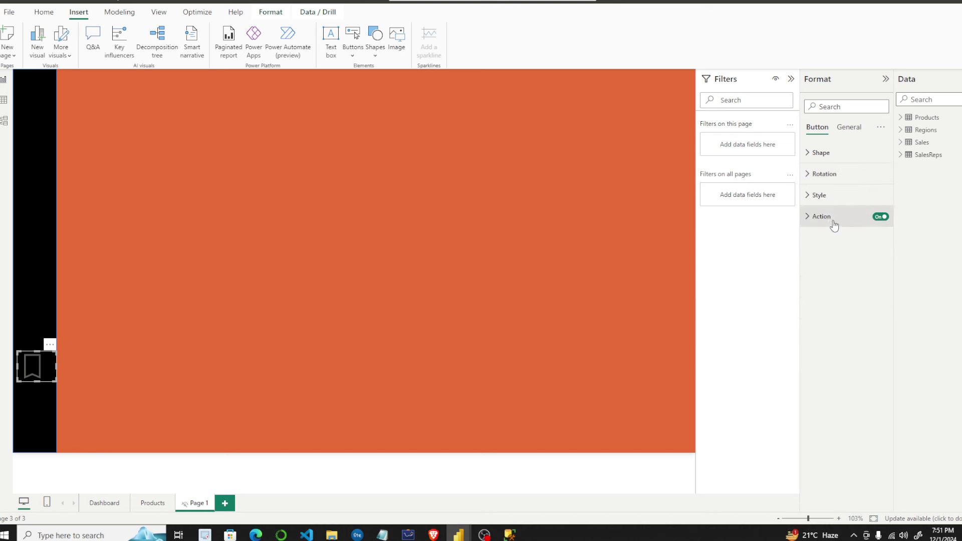
Set the bookmark button's icon line color to white in the default state.
left_click(820, 197)
left_click(843, 248)
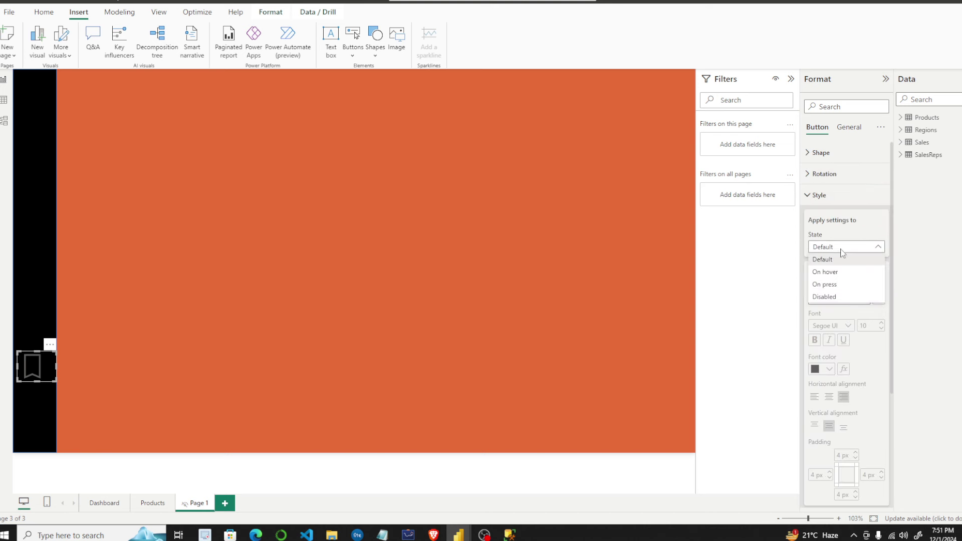
left_click(843, 253)
scroll(849, 253, "down", 4)
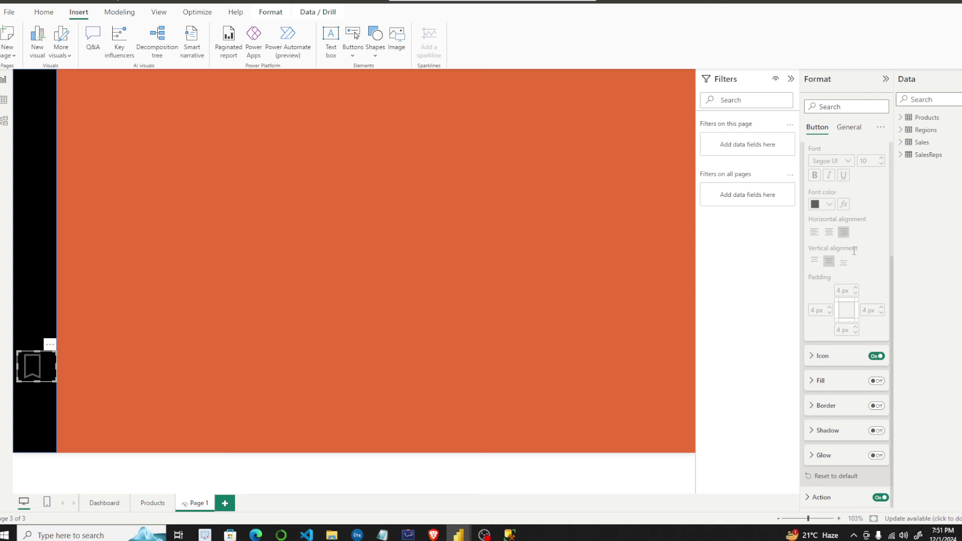
left_click(817, 353)
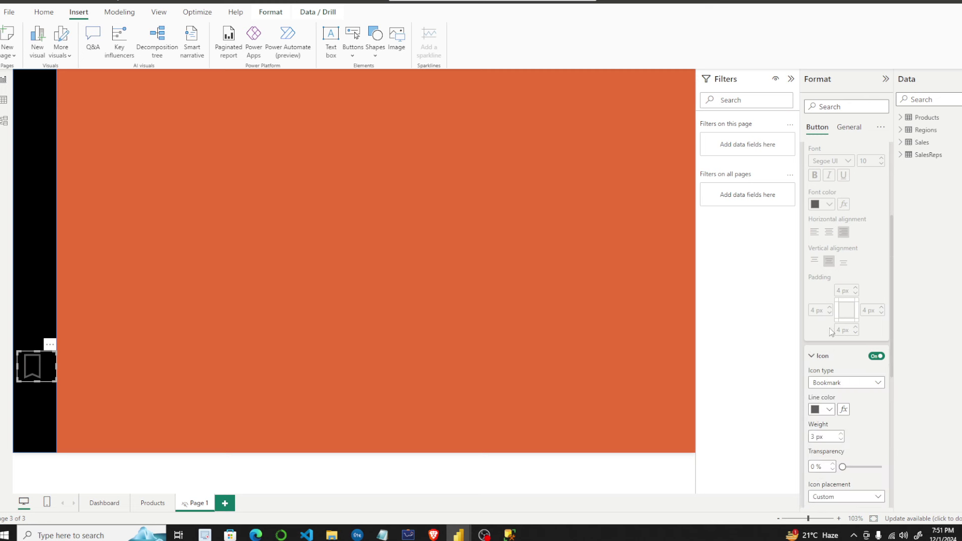
scroll(835, 321, "down", 3)
left_click(827, 259)
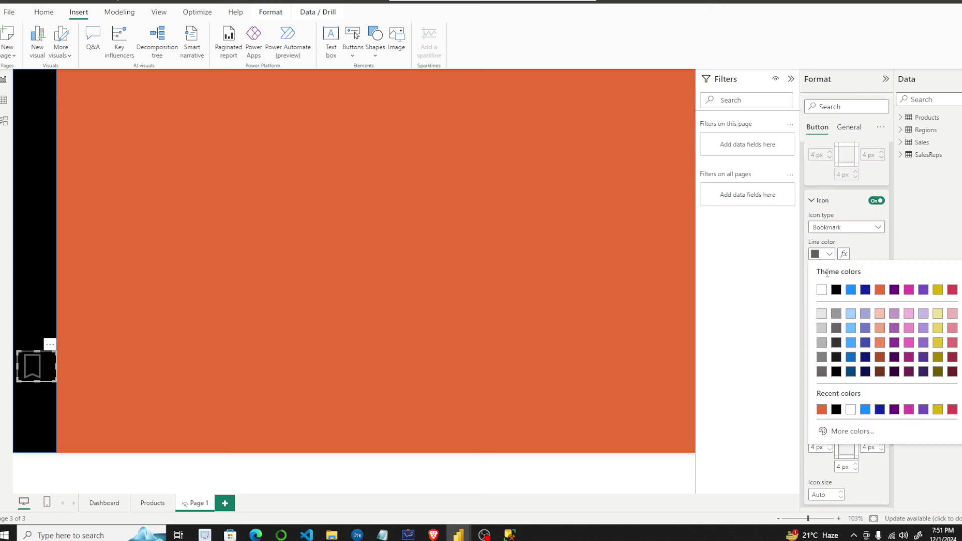
left_click(824, 291)
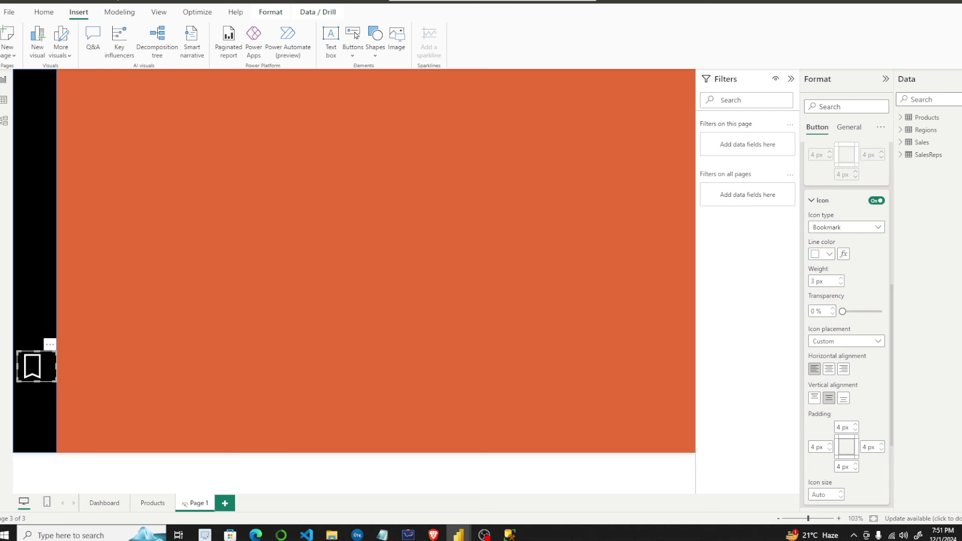
scroll(847, 225, "up", 5)
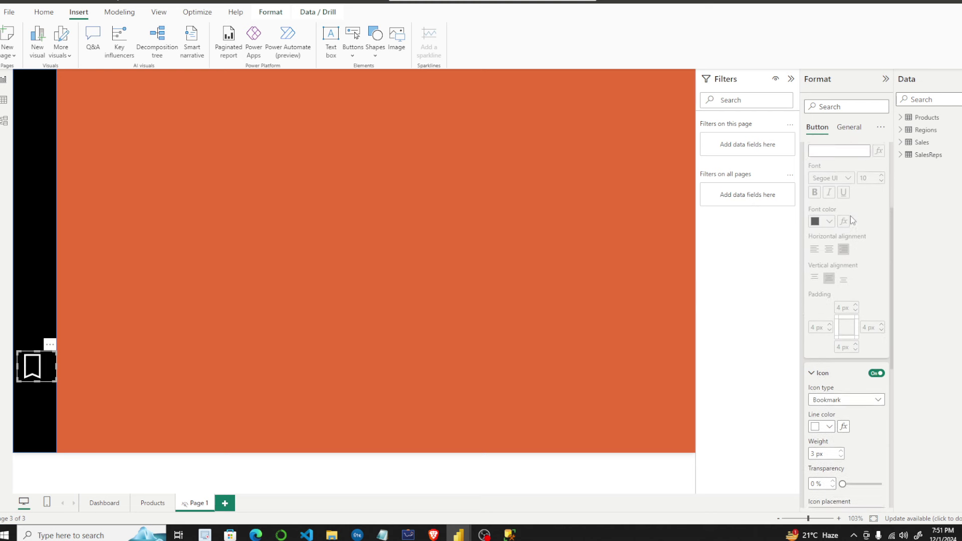
left_click(827, 196)
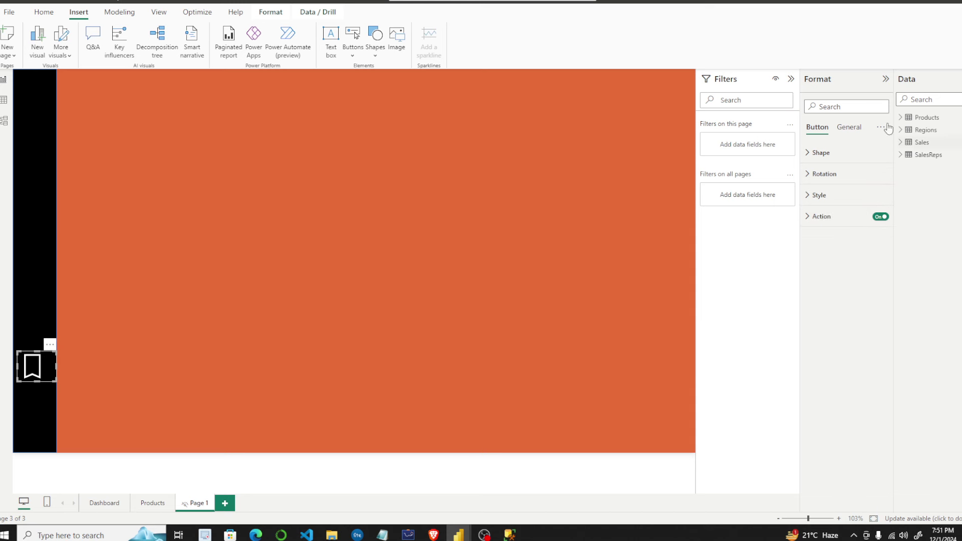
Turn on the bookmark button's title with the text Dash, in white and centered horizontally.
left_click(856, 130)
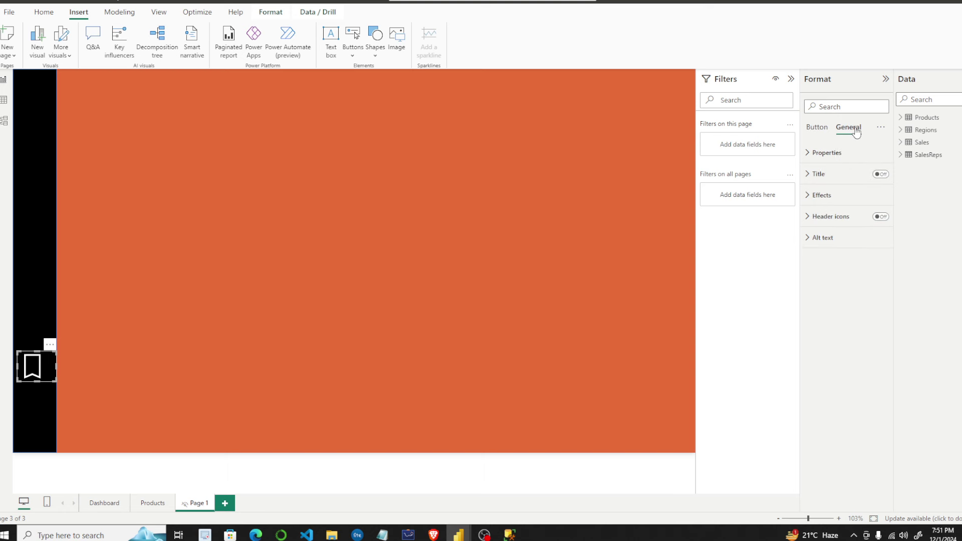
left_click(818, 175)
left_click(880, 174)
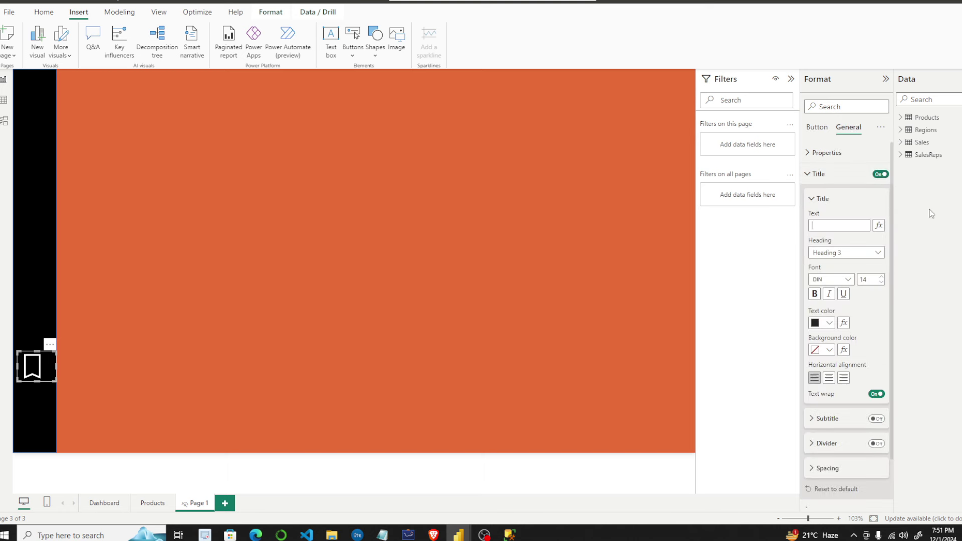
type("ash")
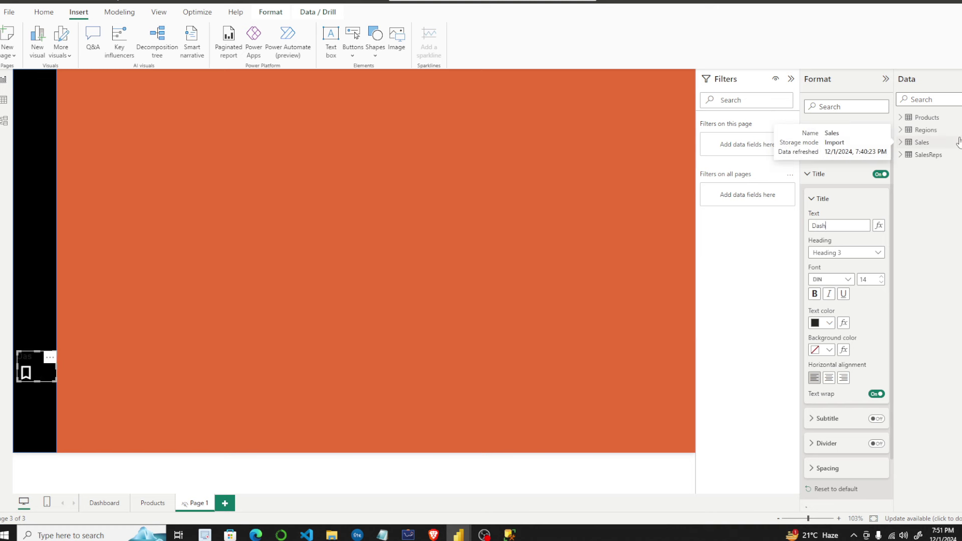
left_click(830, 322)
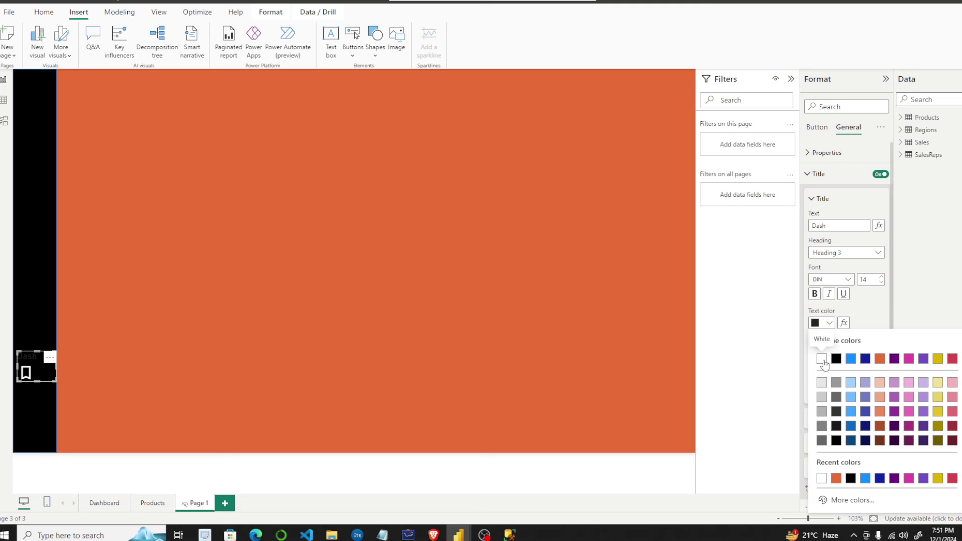
left_click(822, 360)
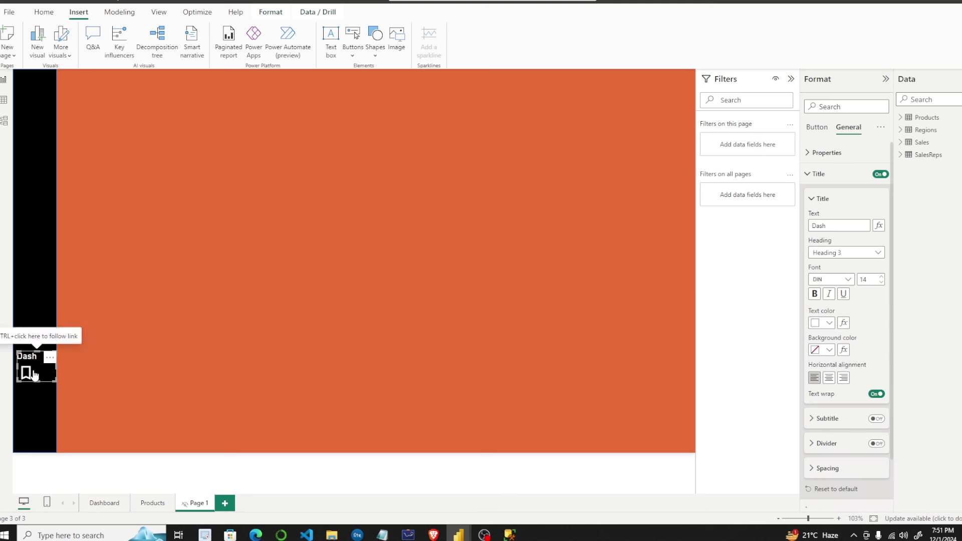
left_click(829, 377)
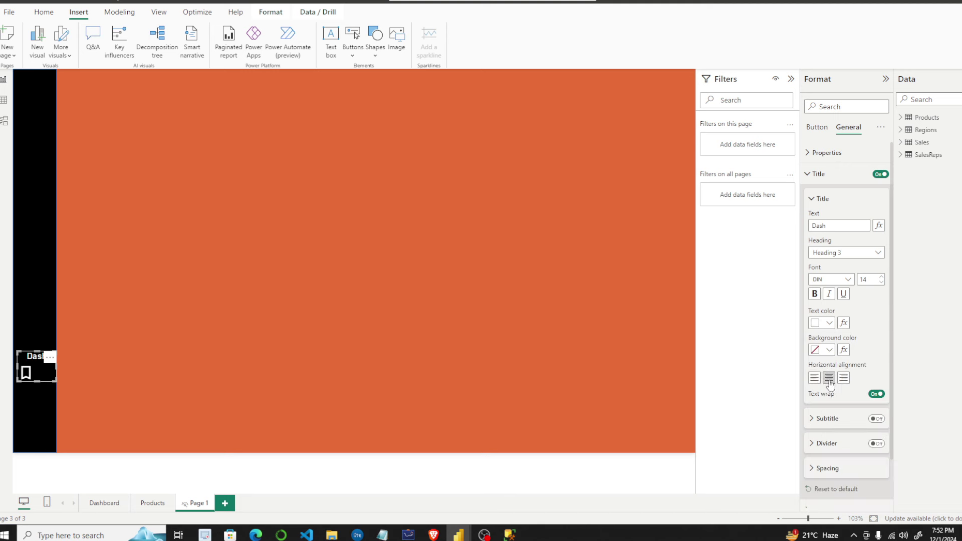
Try smaller font sizes for the Dash title and return it to 14.
left_click(880, 282)
left_click(881, 282)
left_click(881, 282)
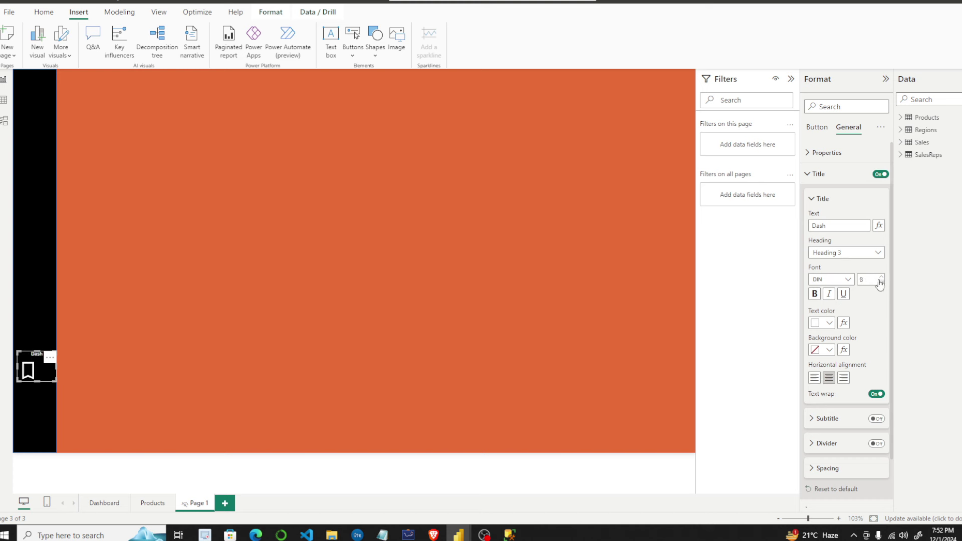
left_click(881, 282)
left_click(880, 278)
left_click(880, 278)
left_click(881, 278)
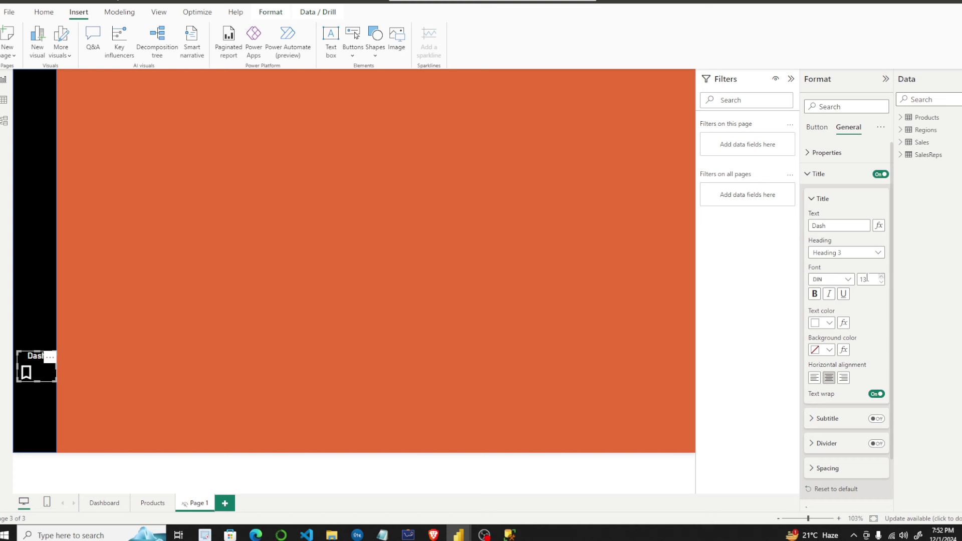
left_click(814, 174)
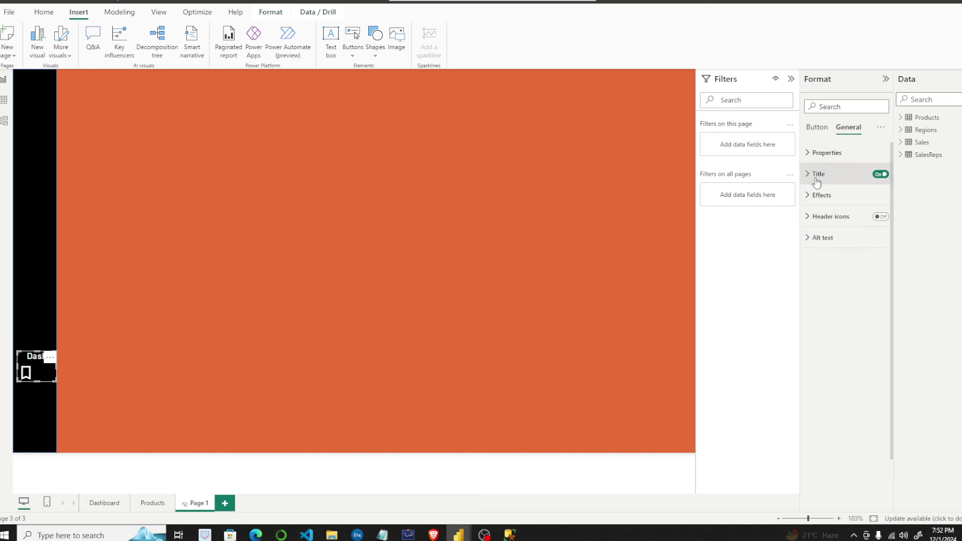
Set the Dash button's action to Page navigation with Dashboard as the destination.
left_click(816, 127)
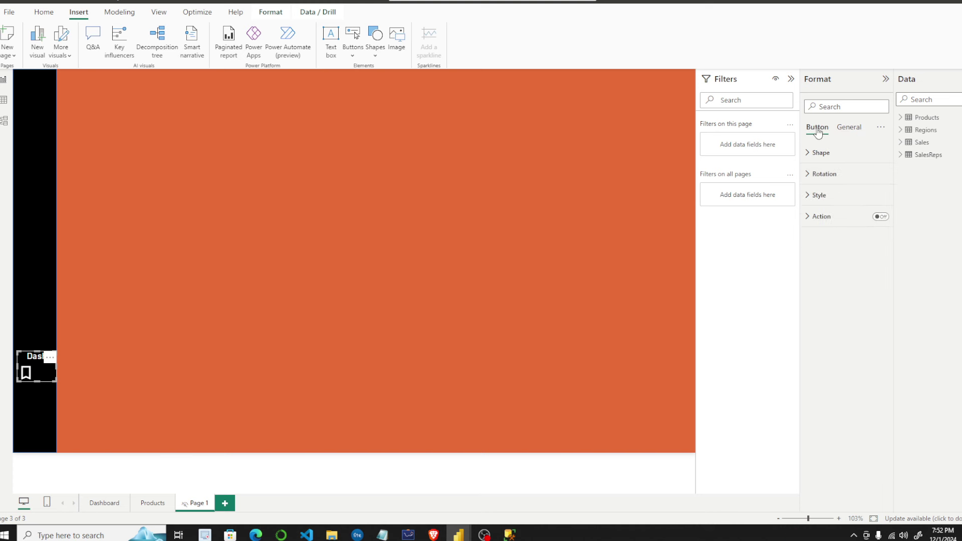
left_click(824, 219)
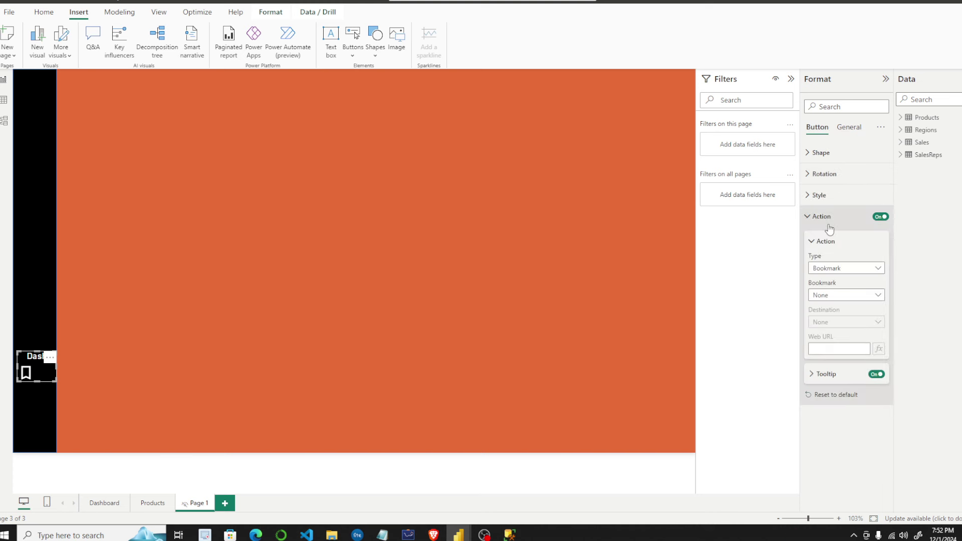
left_click(849, 269)
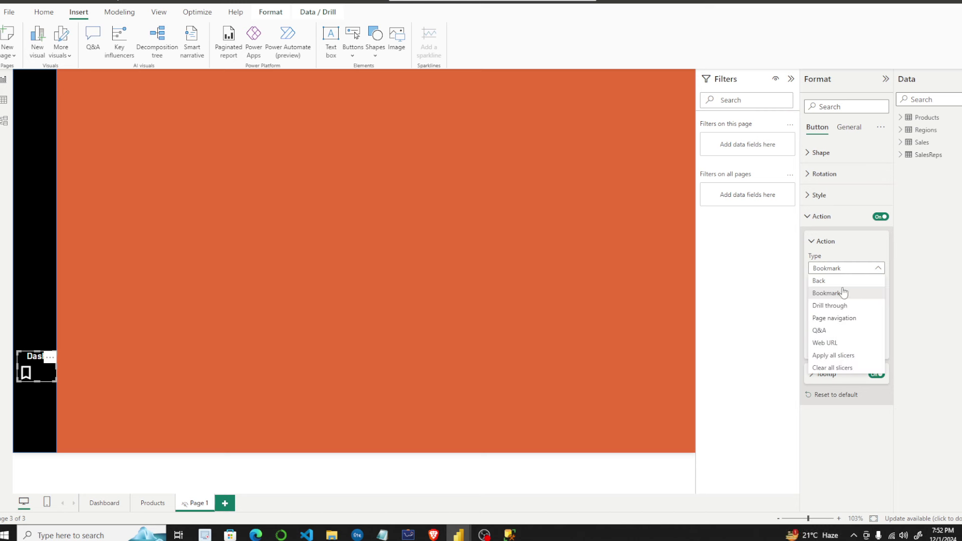
left_click(840, 319)
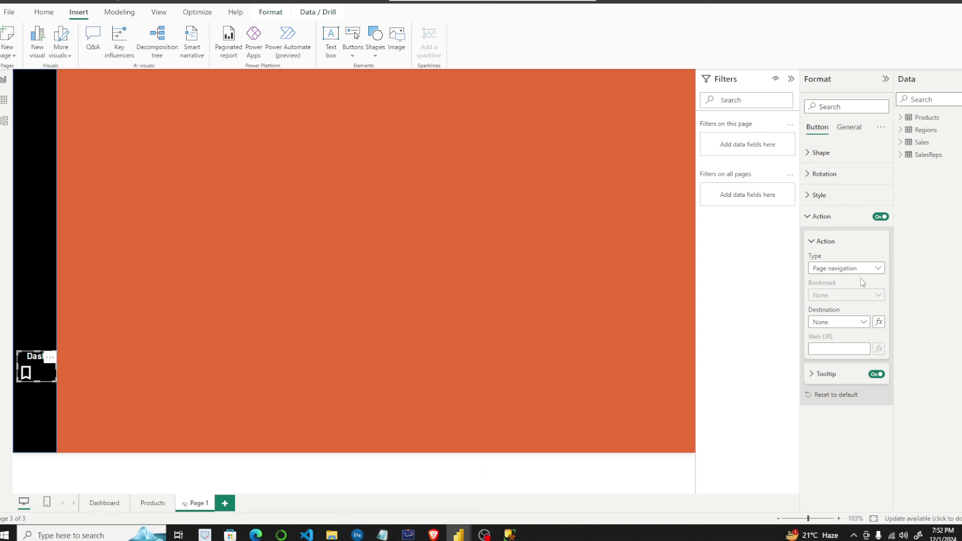
left_click(854, 323)
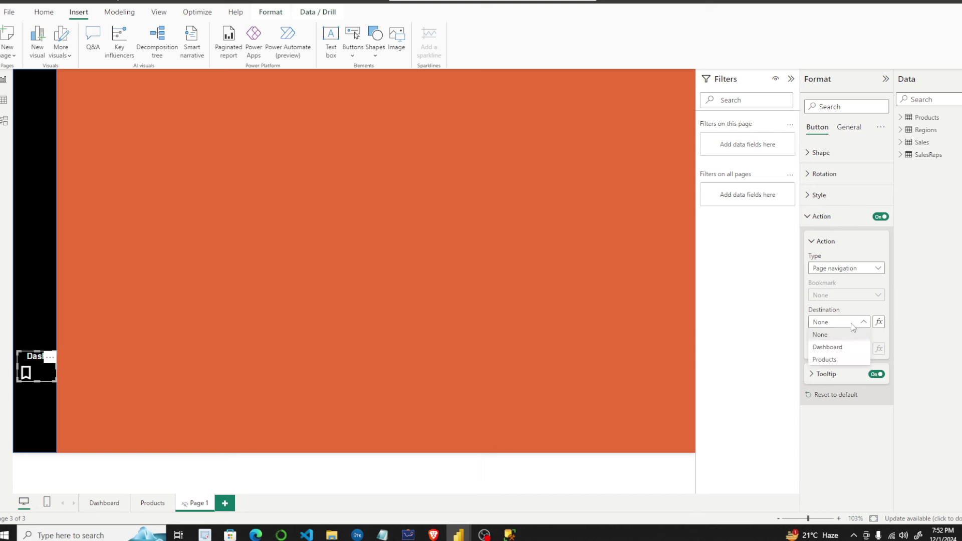
left_click(833, 346)
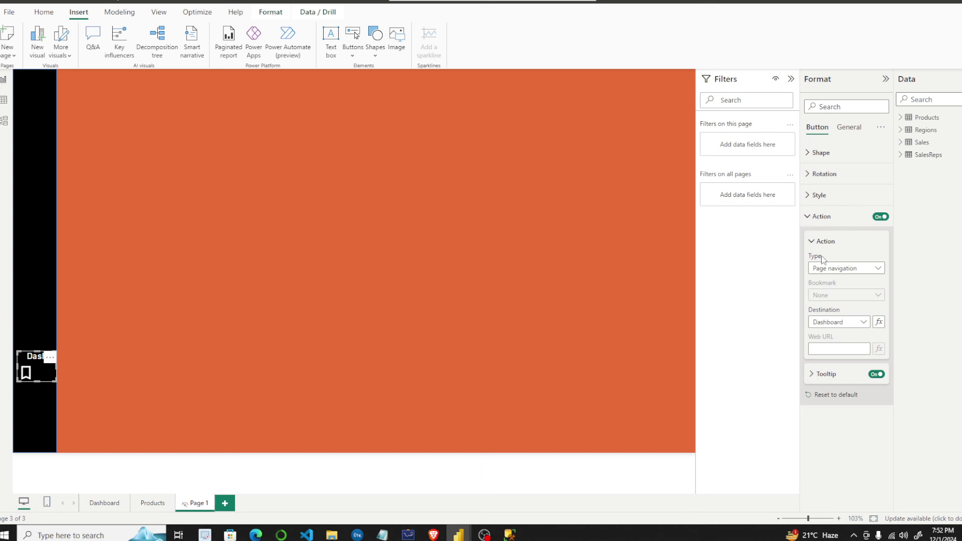
left_click(813, 216)
left_click(85, 380)
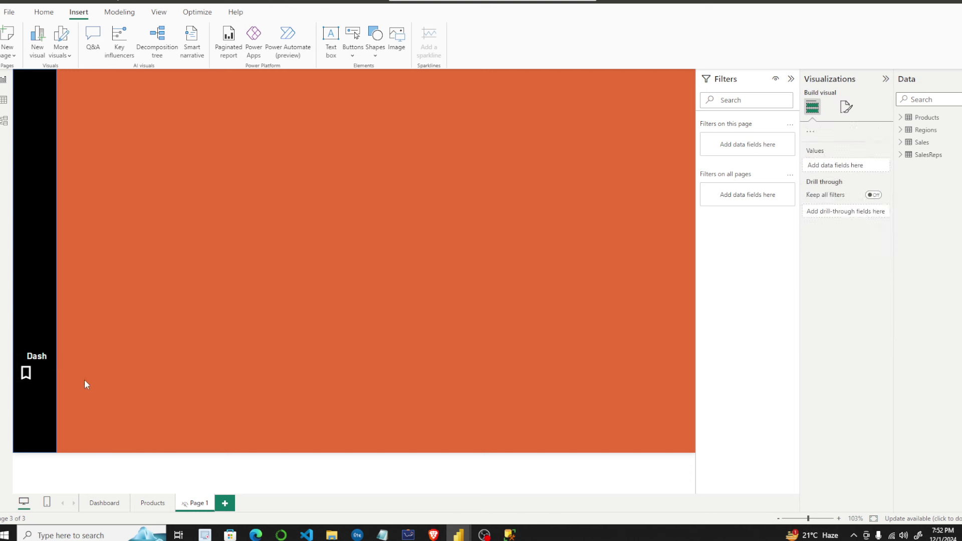
Make the Dash button slightly taller and move it a little higher in the sidebar.
left_click(55, 380)
left_click_drag(56, 382, 67, 386)
left_click_drag(52, 364, 50, 358)
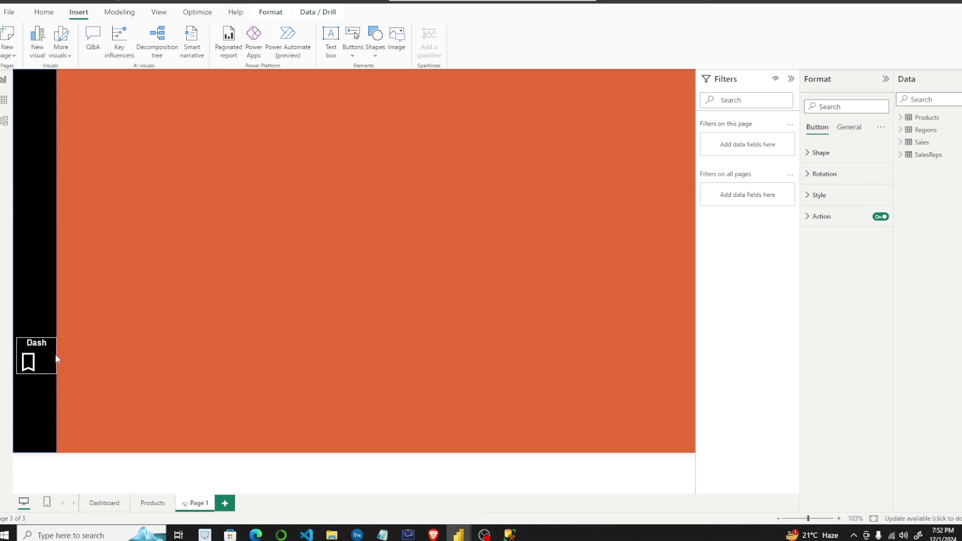
Duplicate the Dash button and place the copy below the original in the sidebar.
left_click(54, 353)
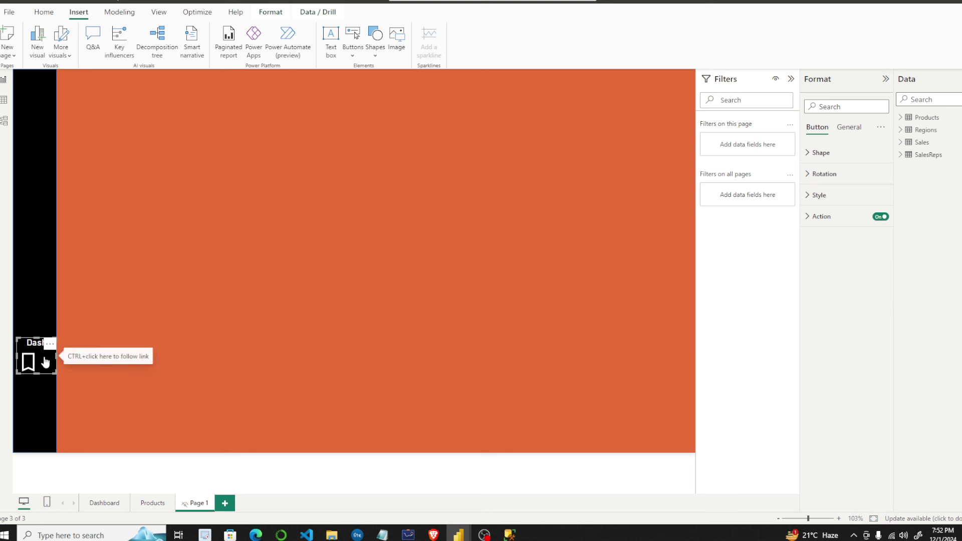
key("ctrl+c")
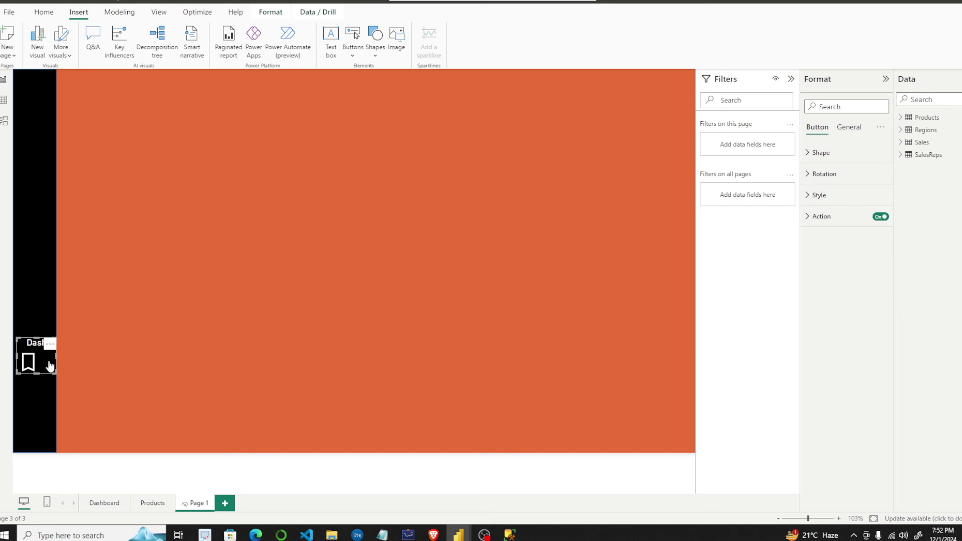
key("ctrl+v")
left_click_drag(49, 368, 44, 416)
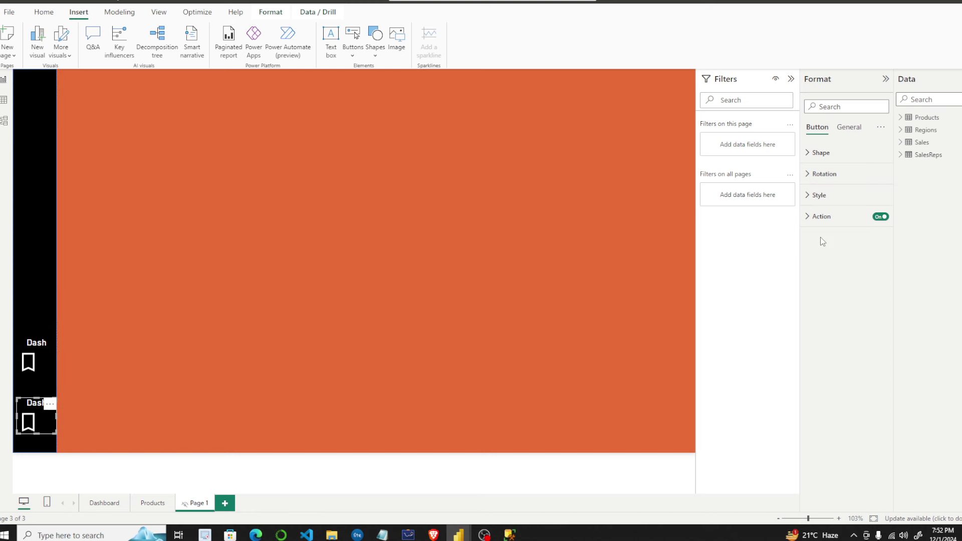
Change the lower button's navigation destination to Products and its title text to Product.
left_click(812, 218)
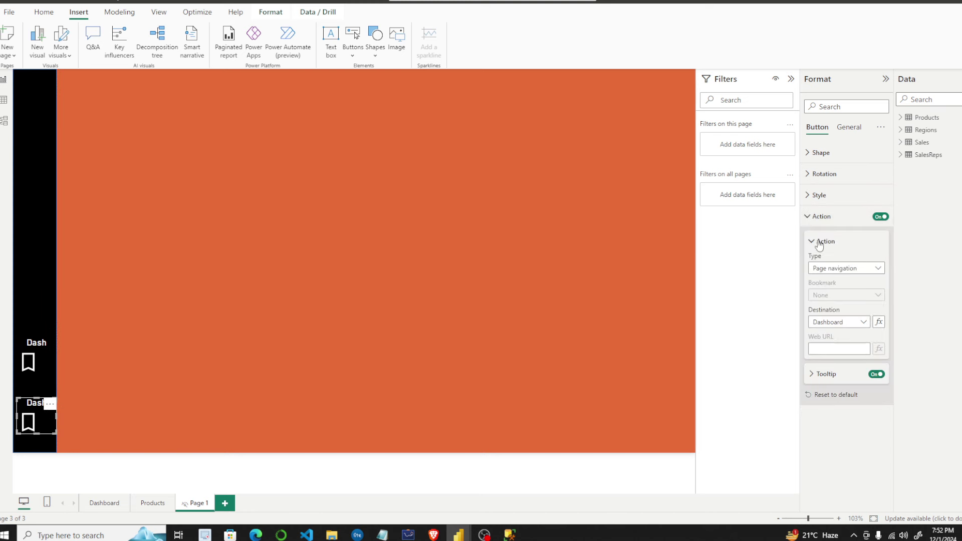
left_click(857, 325)
left_click(835, 360)
left_click(847, 128)
left_click(812, 173)
left_click_drag(842, 226, 777, 238)
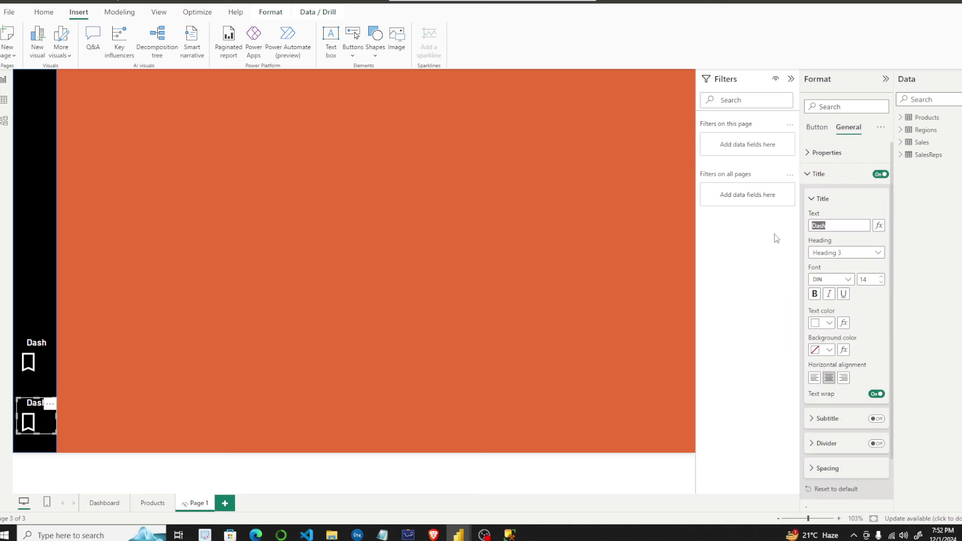
type("Product")
left_click(420, 240)
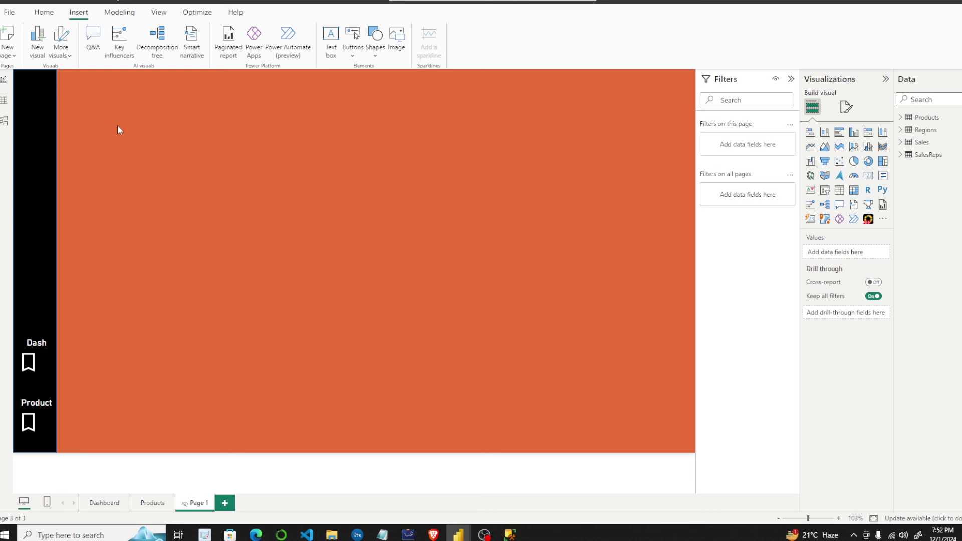
Bring the Dash button to the front, above the black sidebar shape on Page 1.
left_click(47, 170)
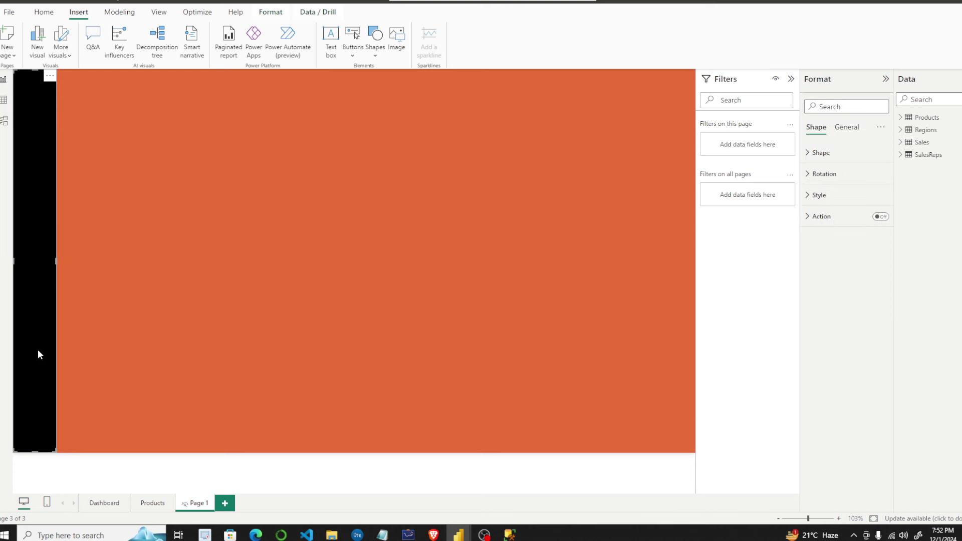
left_click(130, 355)
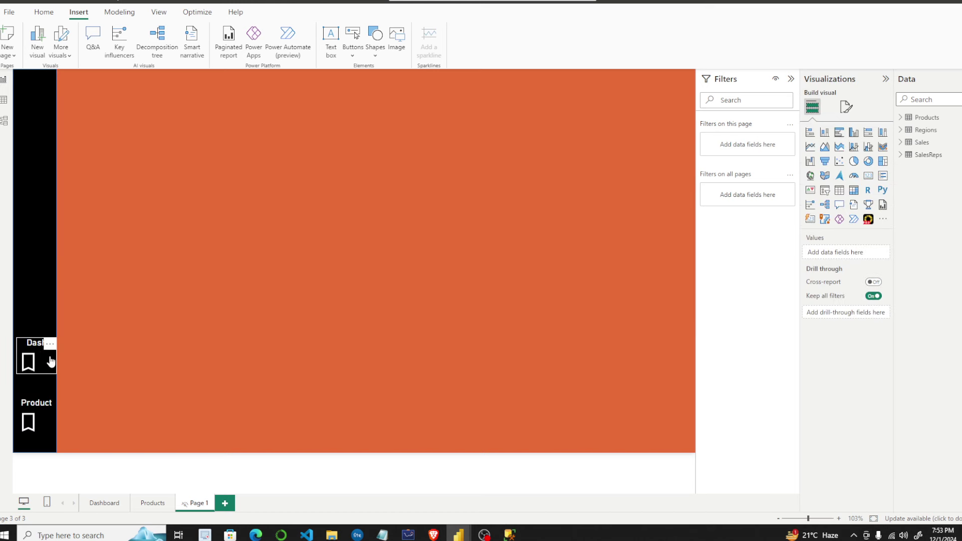
left_click(29, 339)
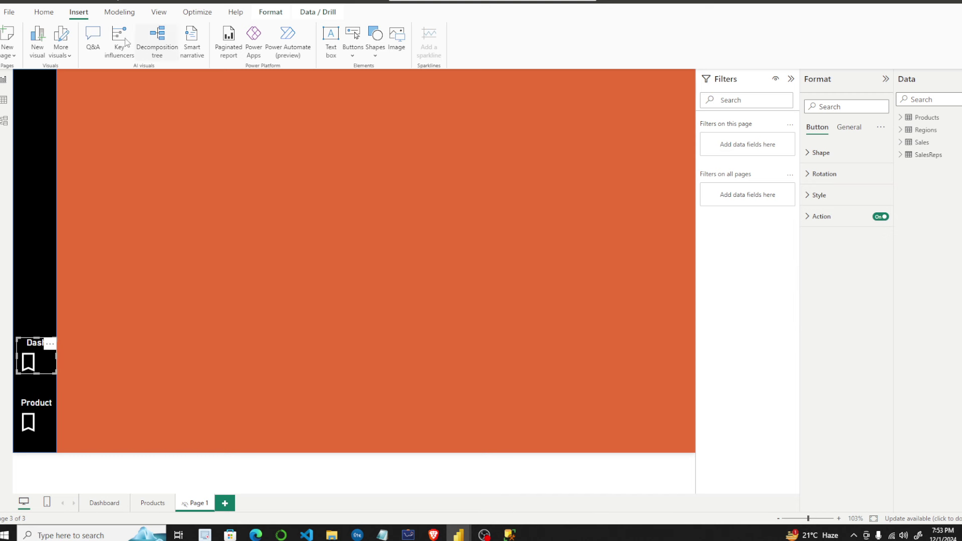
left_click(271, 11)
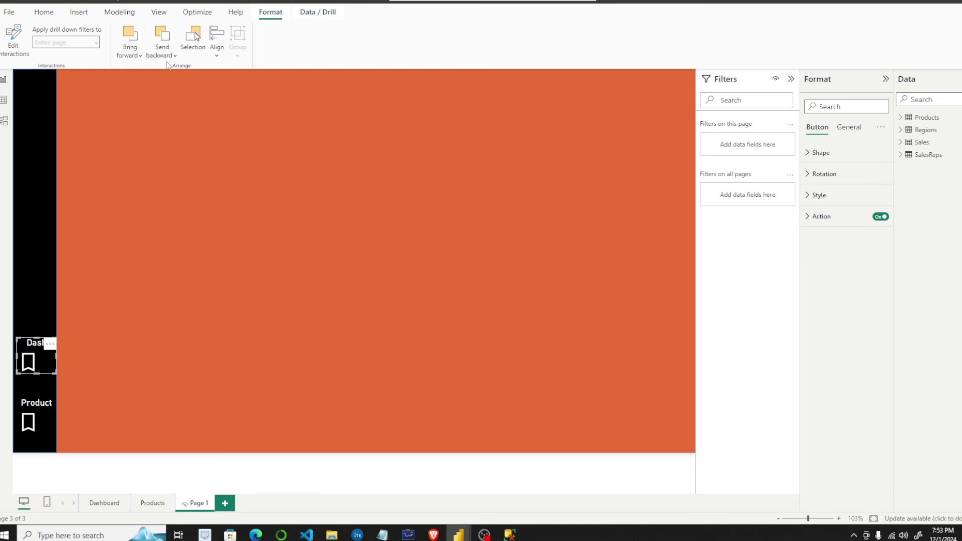
left_click(141, 56)
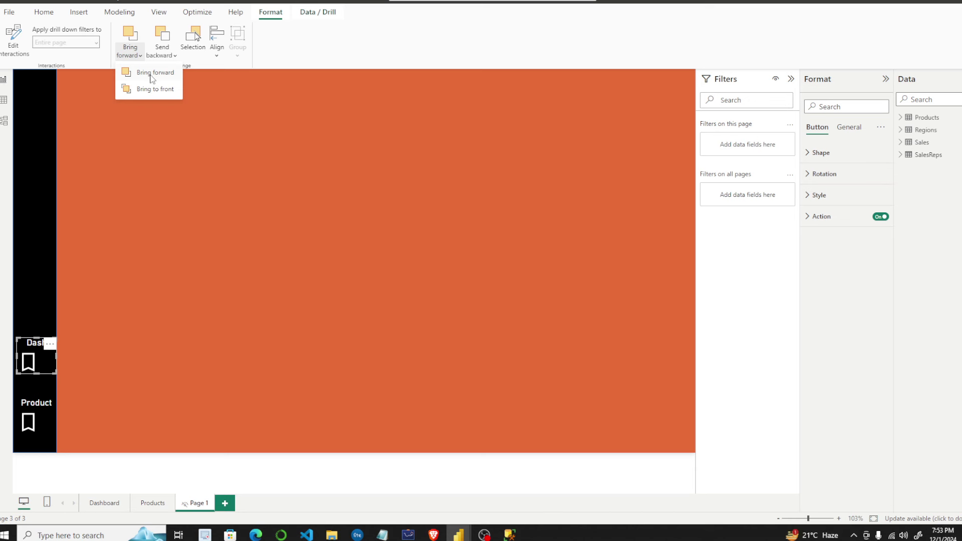
left_click(150, 89)
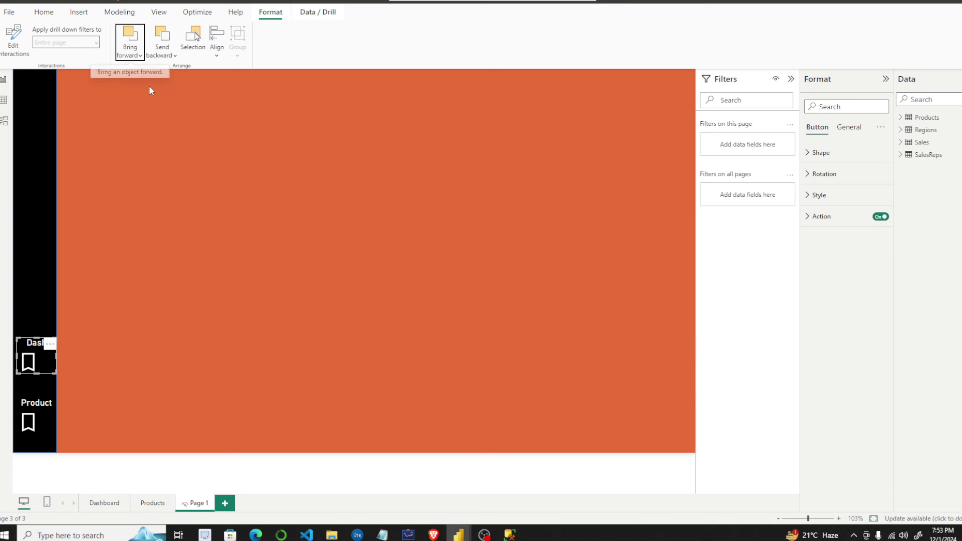
Bring the Product button to the front of the black sidebar shape as well.
left_click(48, 434)
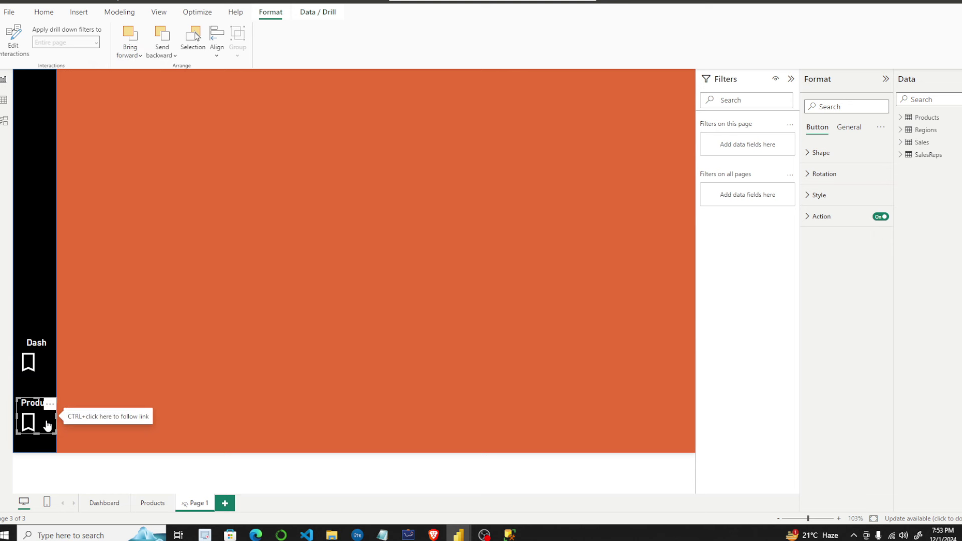
left_click(140, 56)
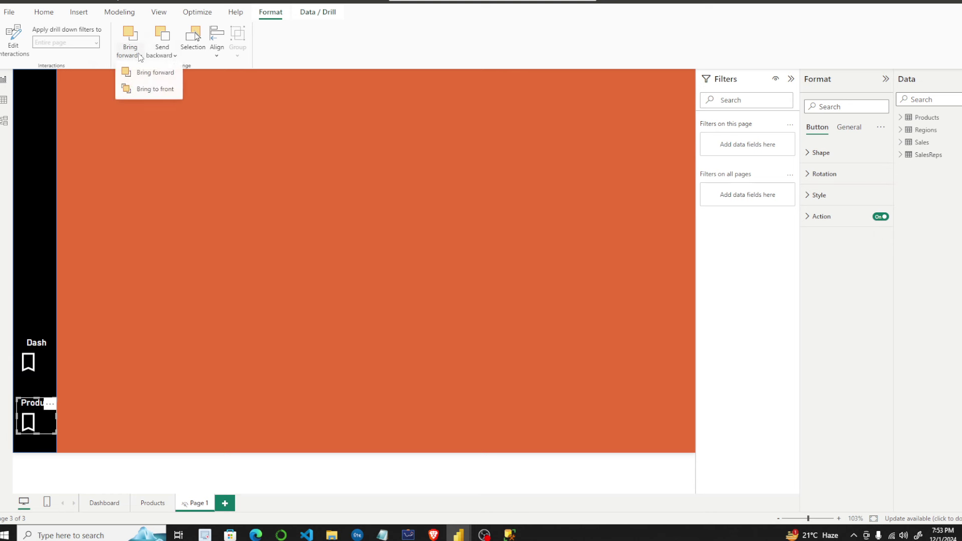
left_click(146, 90)
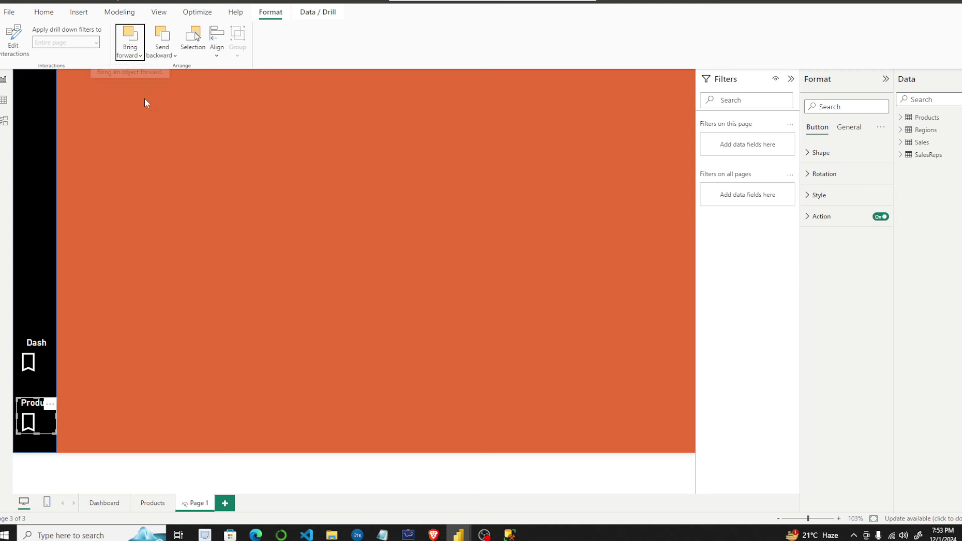
left_click(197, 213)
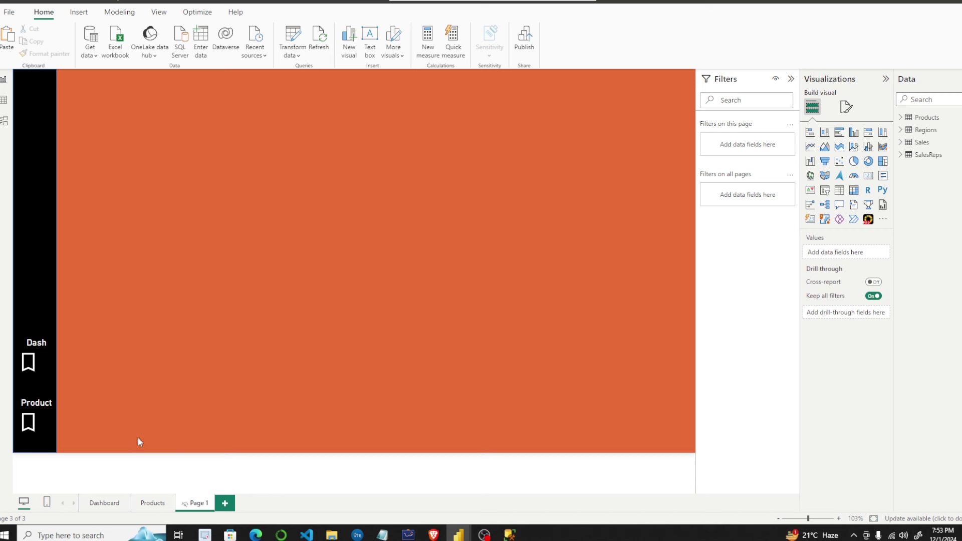
Group the black sidebar shape with the Dash and Product buttons on Page 1.
left_click_drag(138, 436, 13, 208)
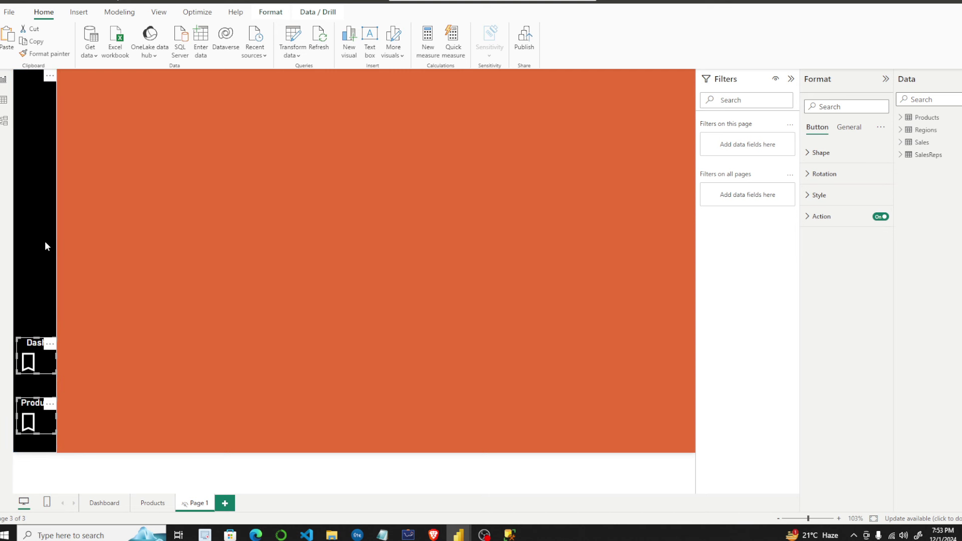
left_click(27, 225)
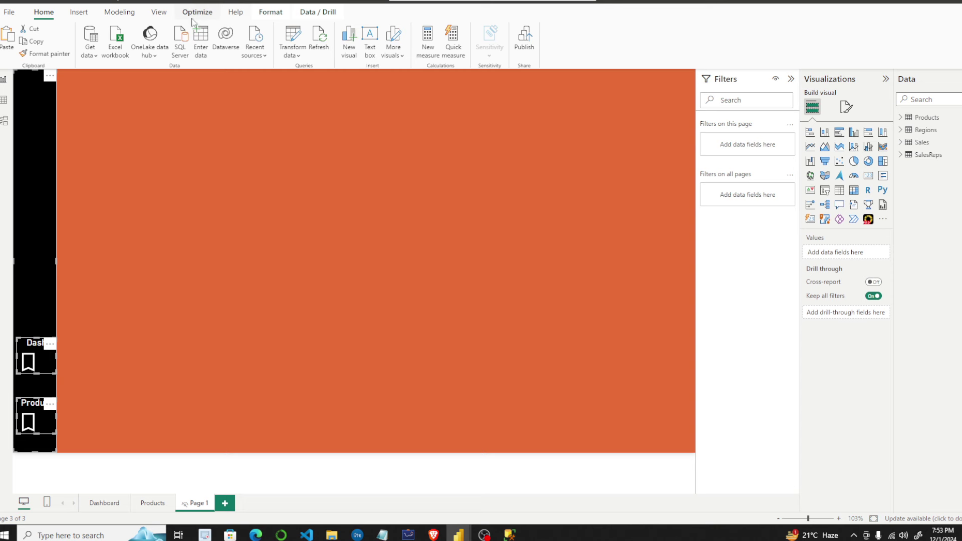
left_click(158, 13)
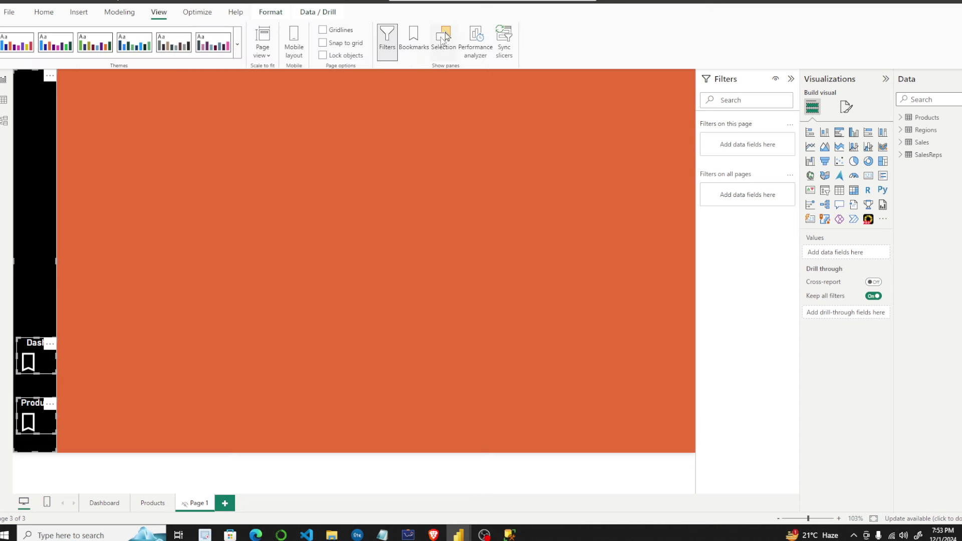
left_click(444, 38)
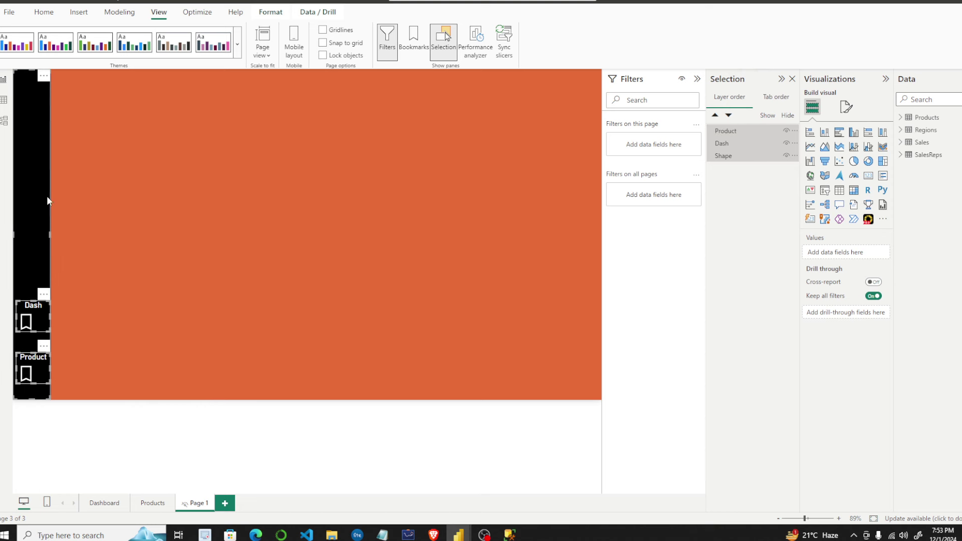
right_click(731, 140)
mouse_move(759, 144)
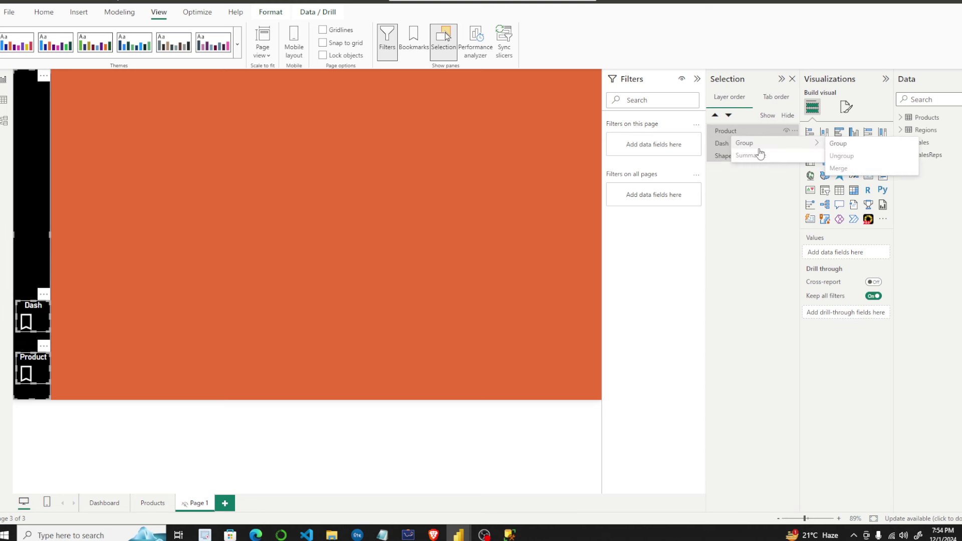
left_click(865, 145)
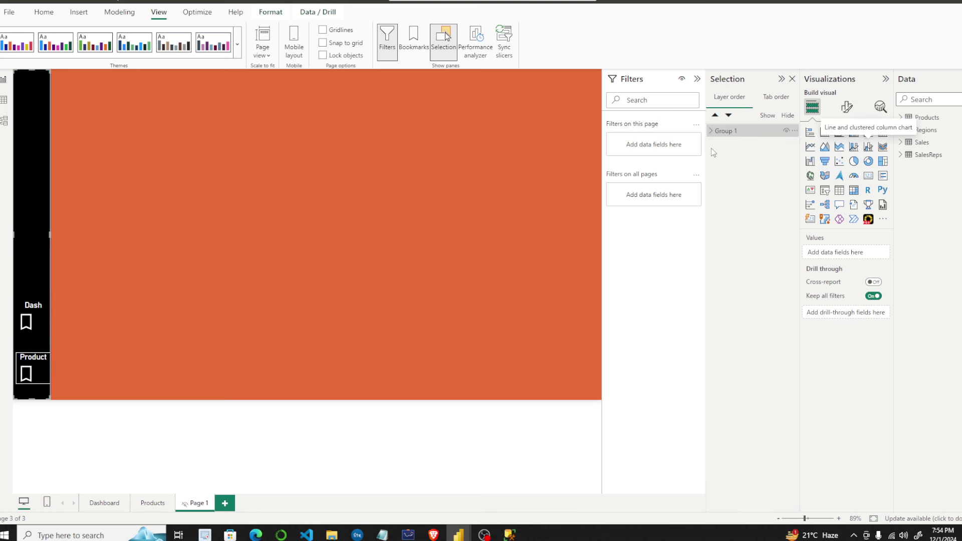
Rename the new sidebar group as Nav.
double_click(738, 131)
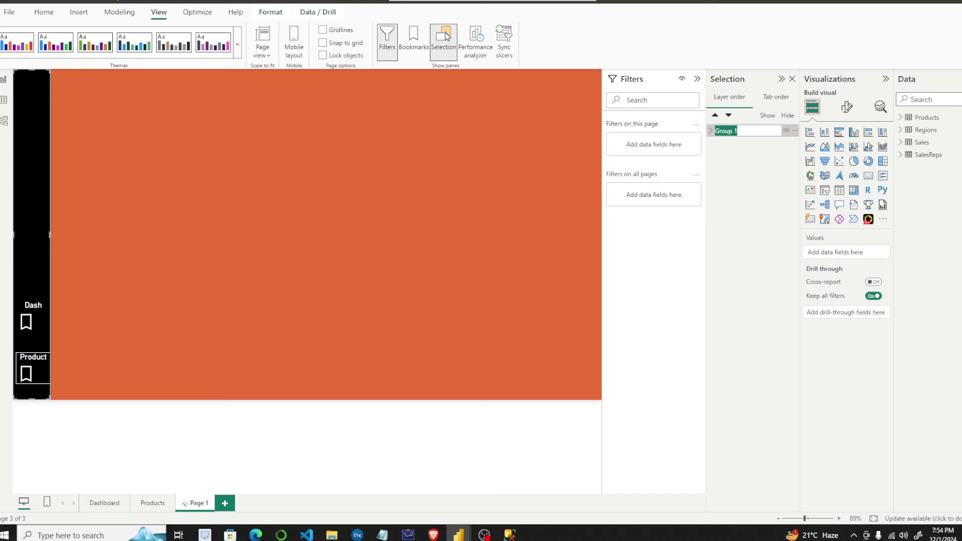
type("Nav")
key("Return")
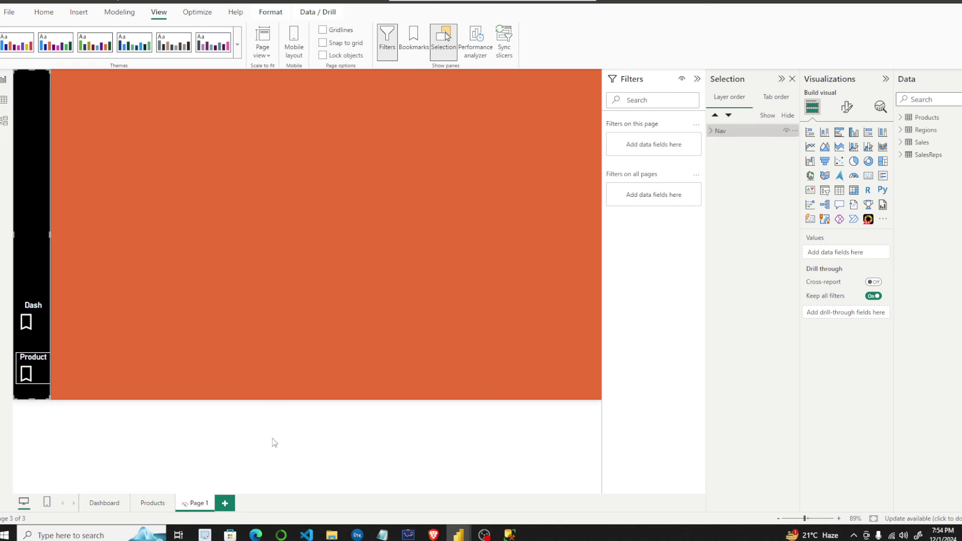
Replace the plain black sidebar shape on the Dashboard page with a pasted copy of the Nav group.
left_click(106, 503)
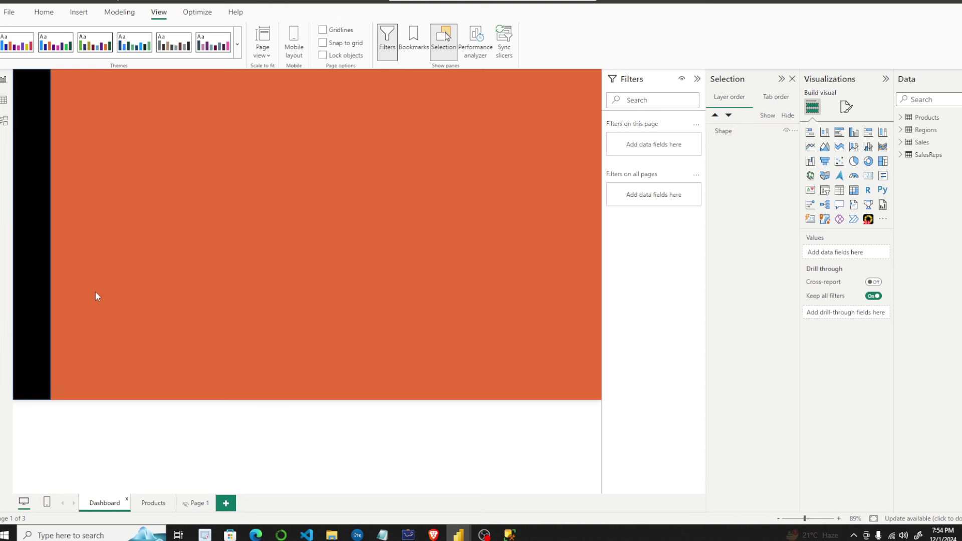
left_click(39, 249)
key("Delete")
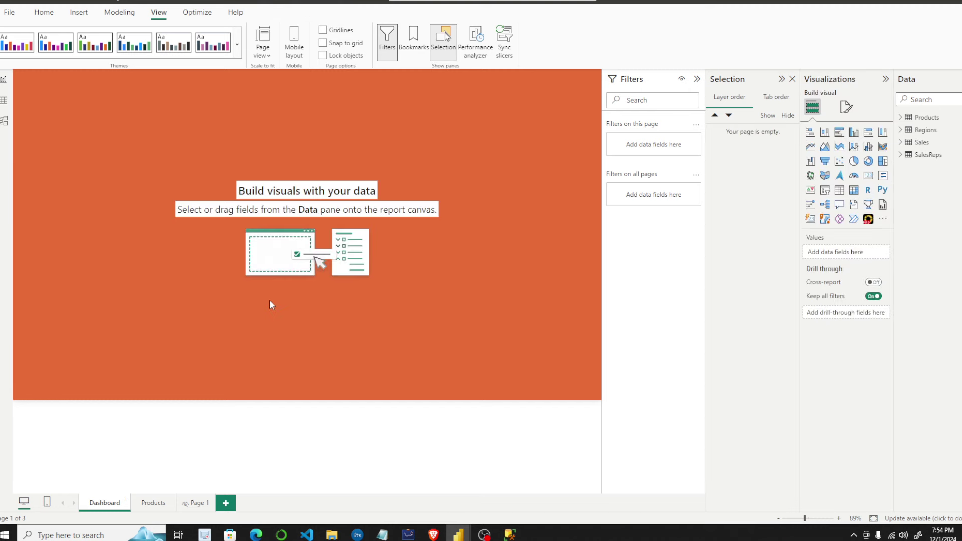
key("ctrl+v")
Paste a copy of the Nav group onto the Products page as its sidebar.
left_click(147, 504)
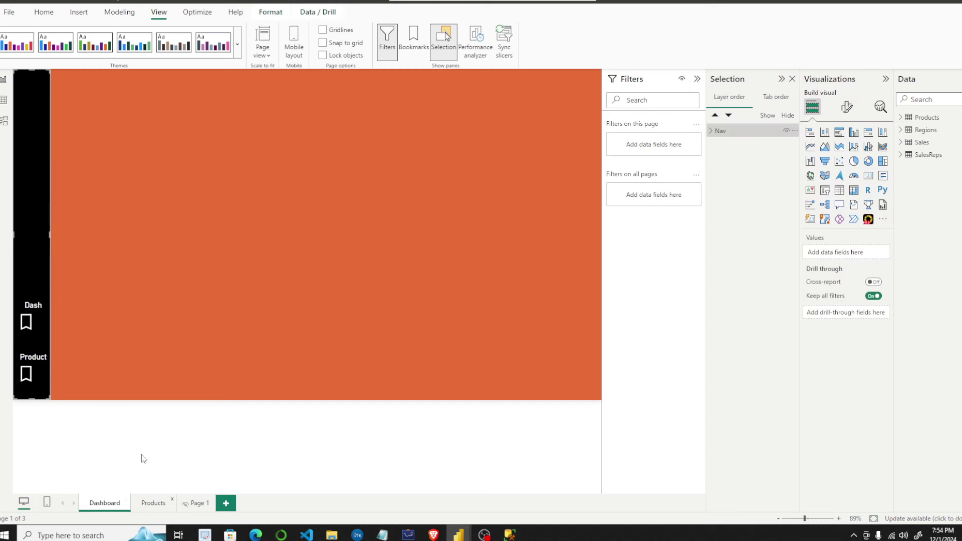
key("ctrl+v")
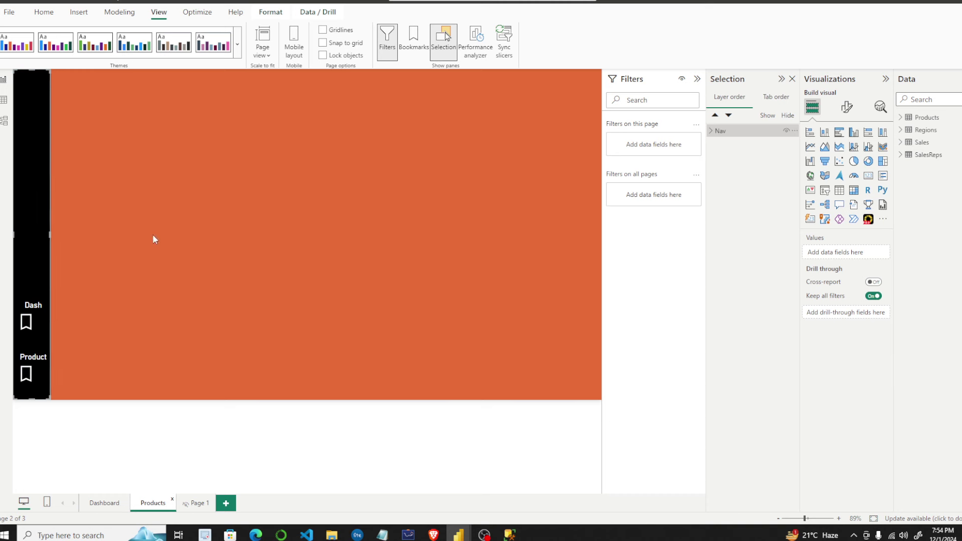
left_click(196, 360)
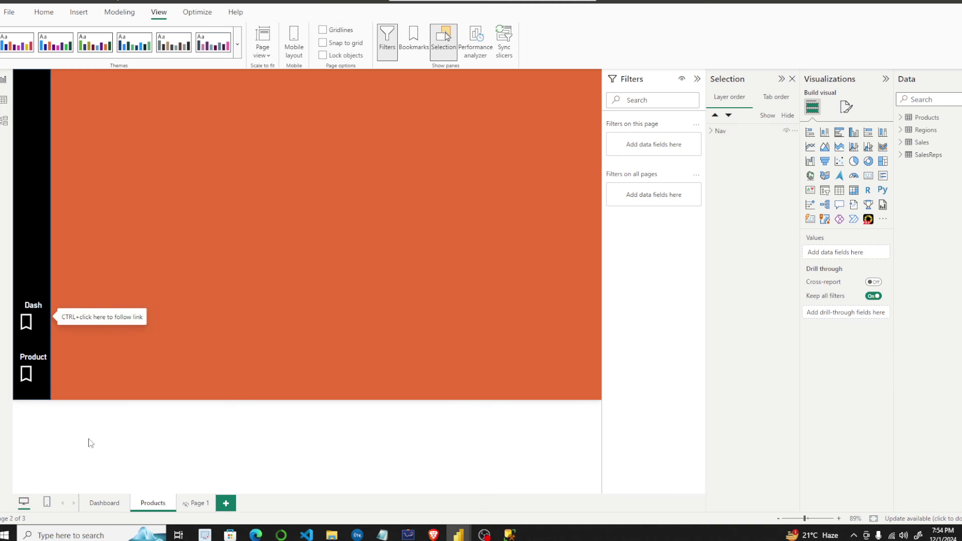
Check the navigation type and the available destination pages of the Product button on Page 1.
left_click(199, 502)
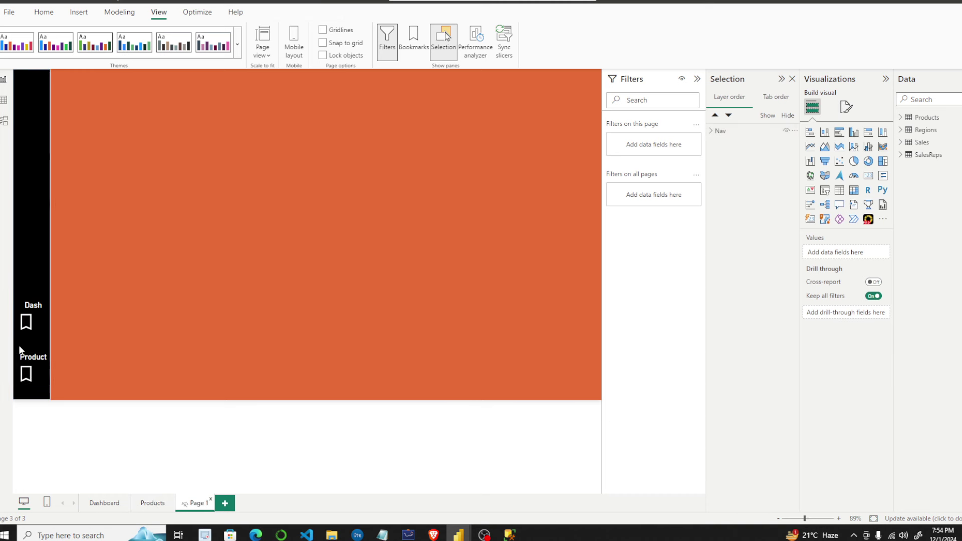
left_click(38, 372)
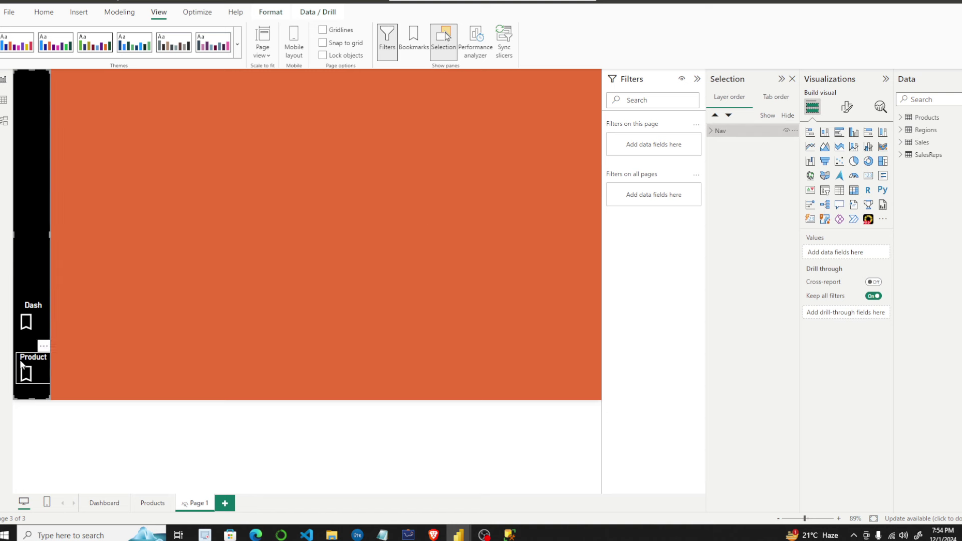
left_click(31, 367)
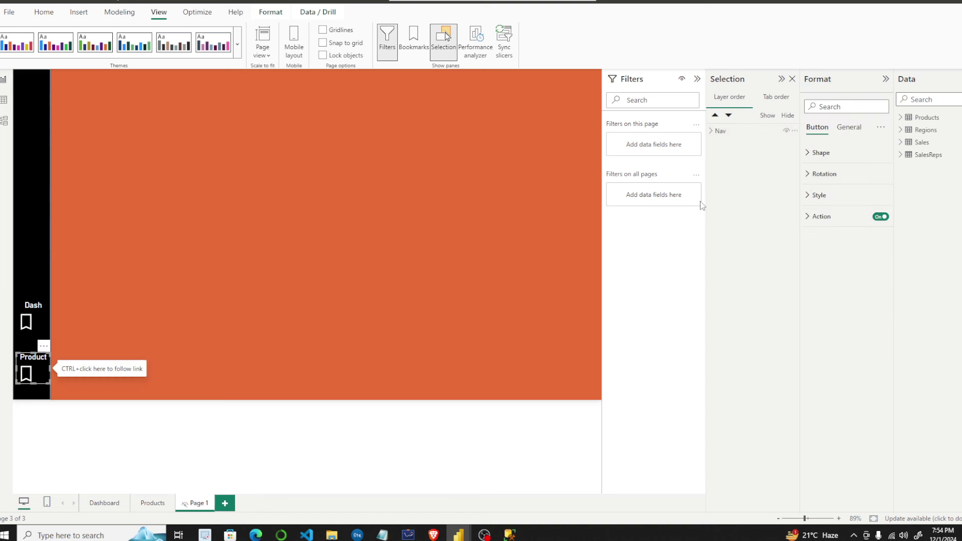
left_click(816, 217)
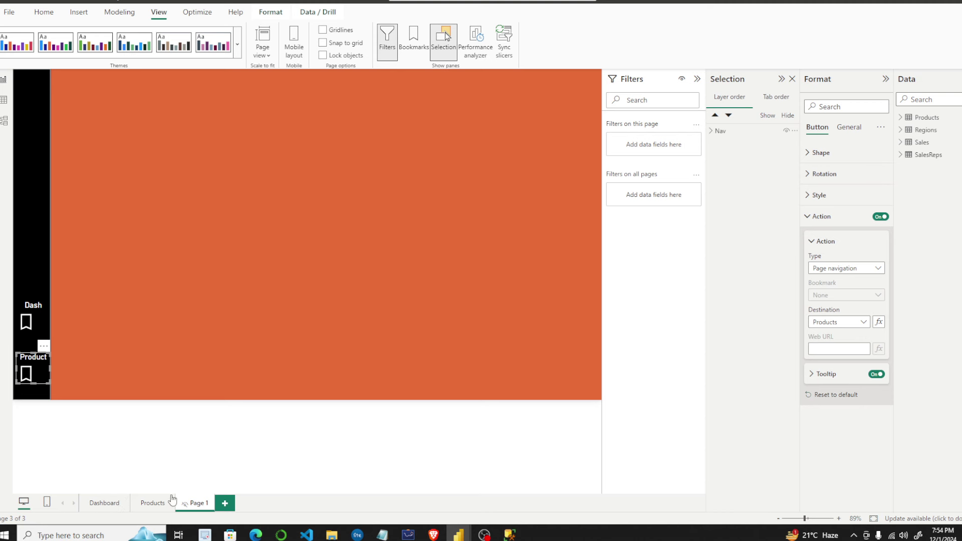
left_click(864, 323)
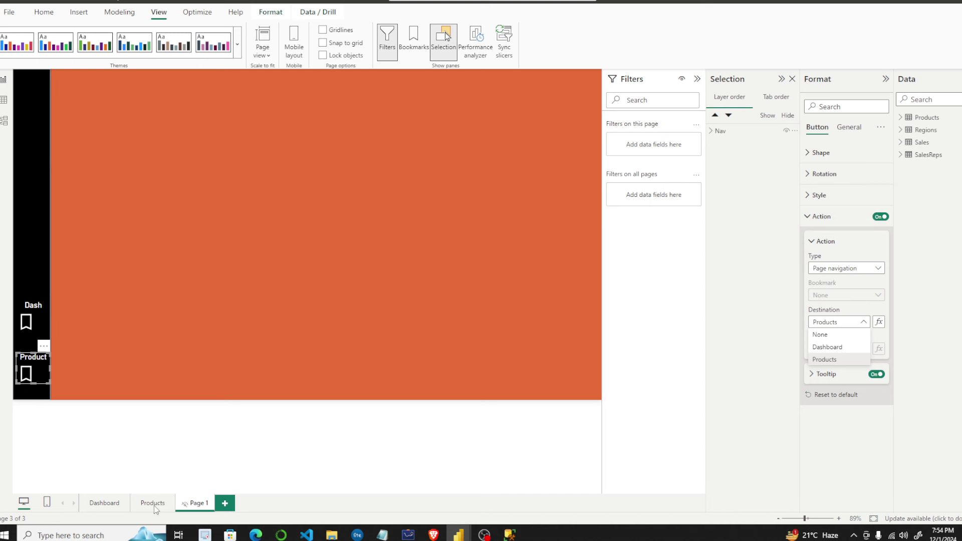
key("Escape")
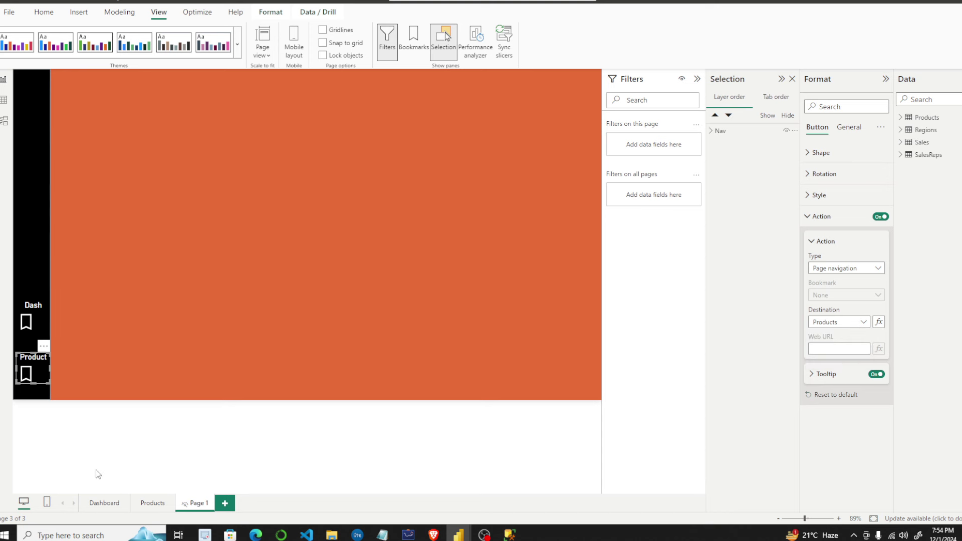
Test the sidebar links by following the Product button from the Dashboard page and returning with the Dash button.
left_click(102, 504)
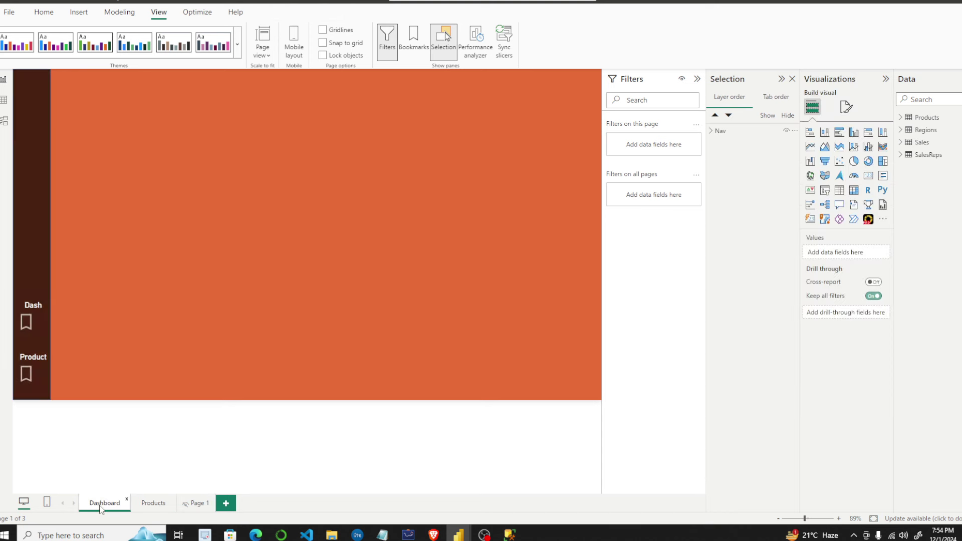
left_click(42, 361)
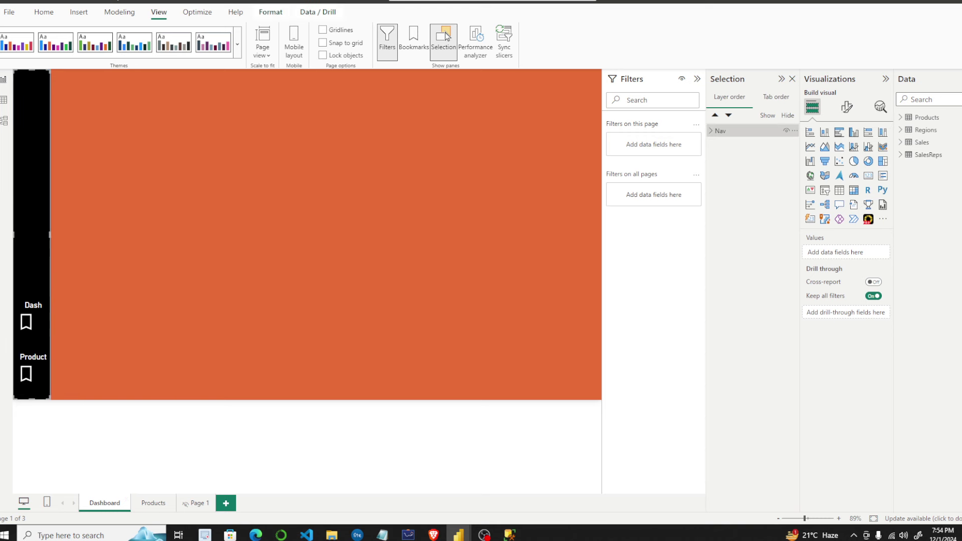
left_click(34, 372, "ctrl")
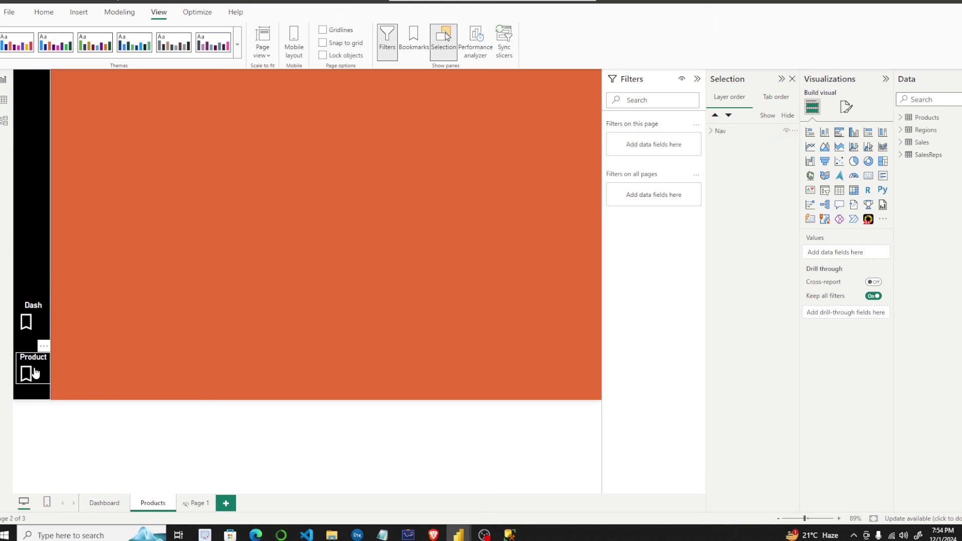
left_click(38, 309)
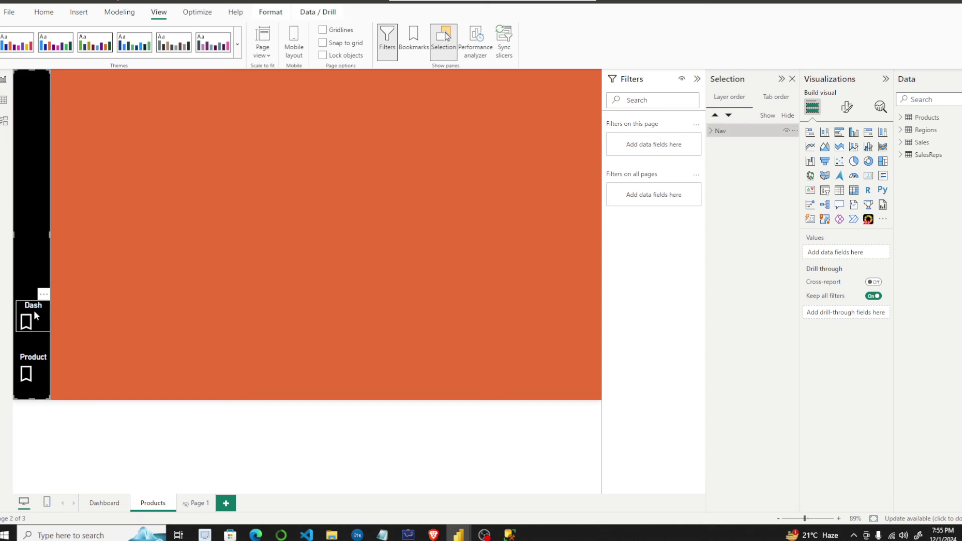
left_click(34, 310)
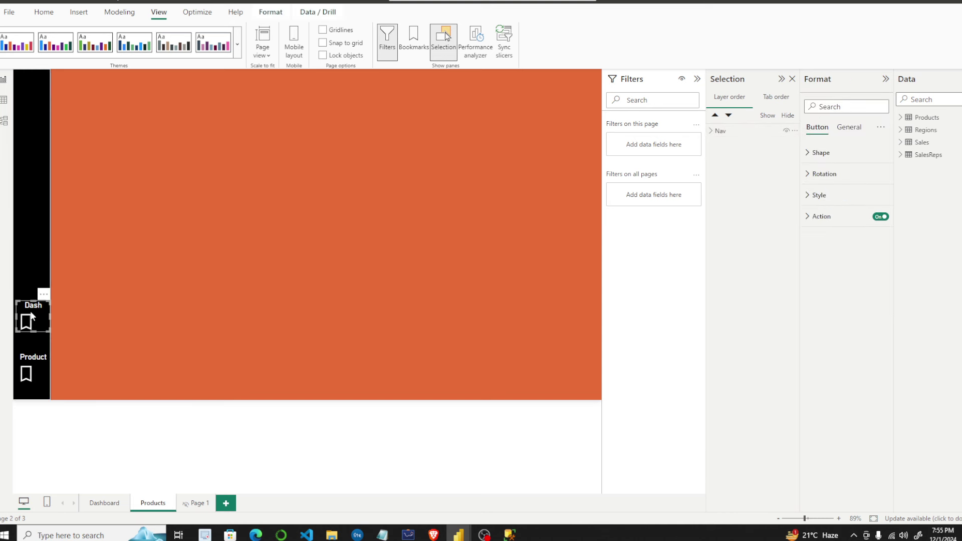
left_click(251, 308)
left_click(34, 317, "ctrl")
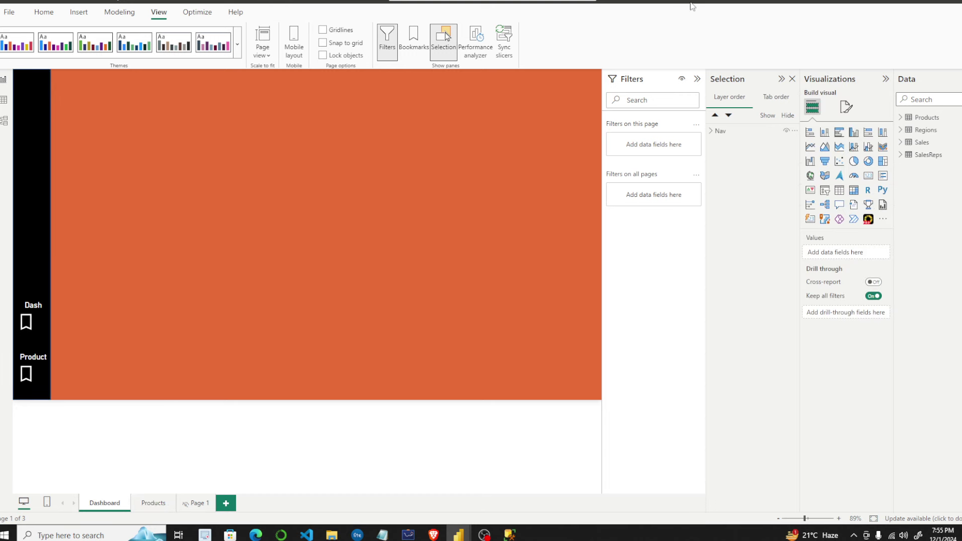
Close the Selection pane and review the data in the Products, Regions and Sales tables.
left_click(792, 79)
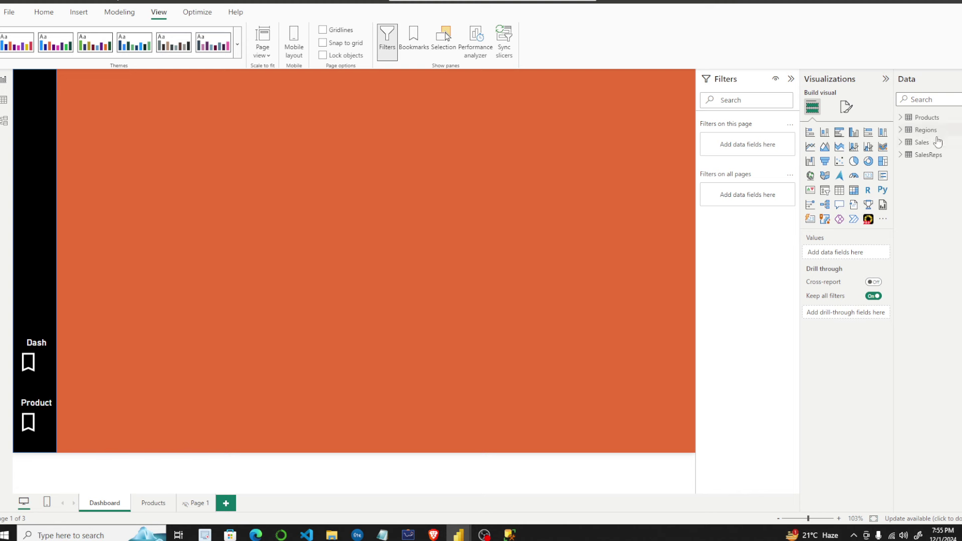
left_click(4, 100)
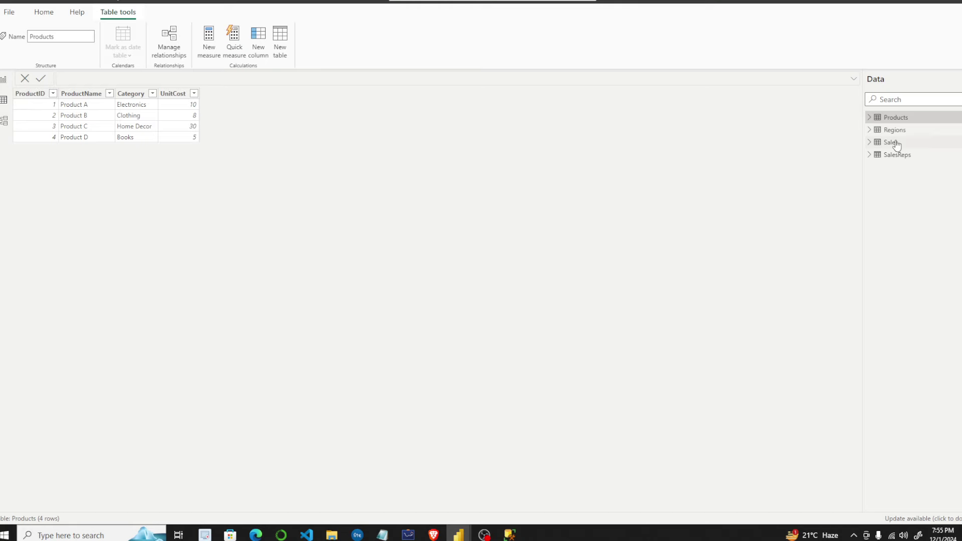
left_click(897, 131)
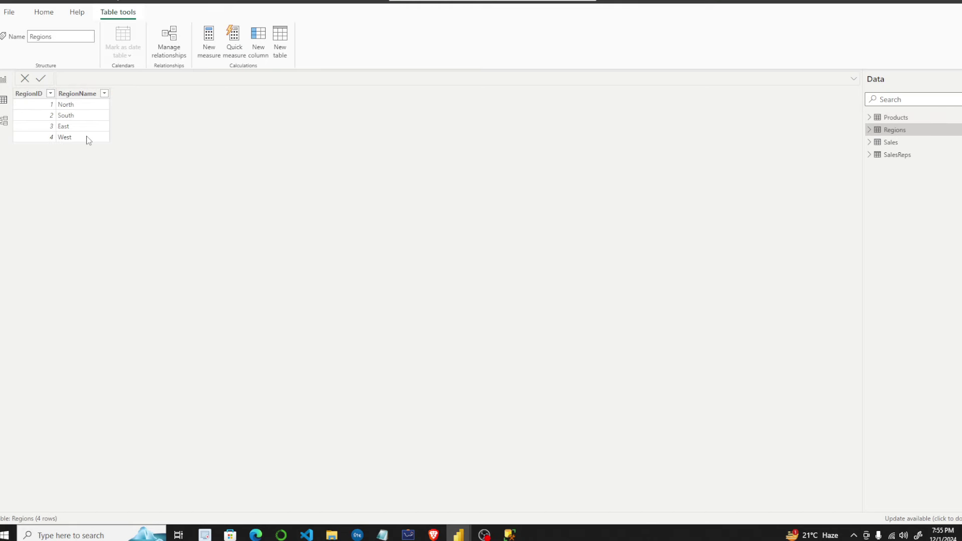
left_click(895, 144)
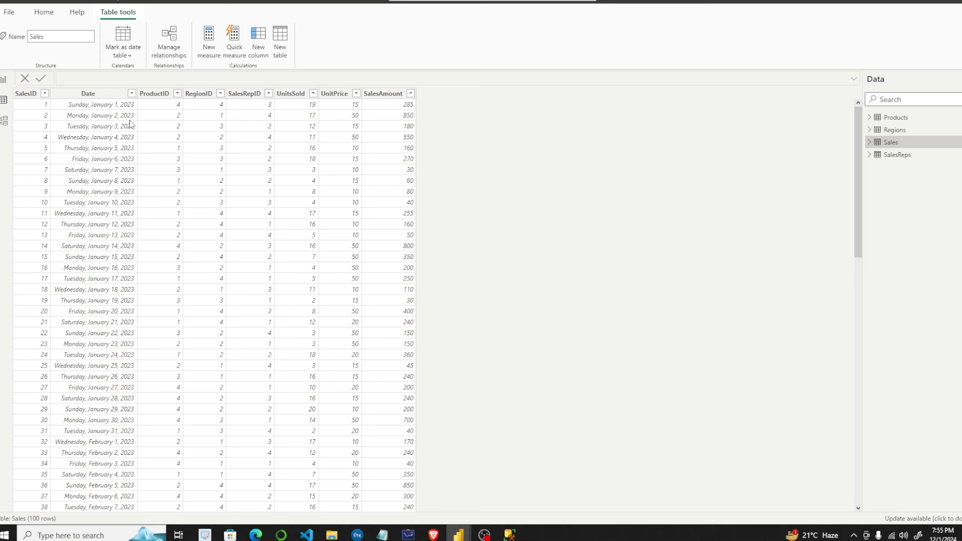
Create a calculated table for holding measures with the formula Measure = {""}.
left_click(4, 79)
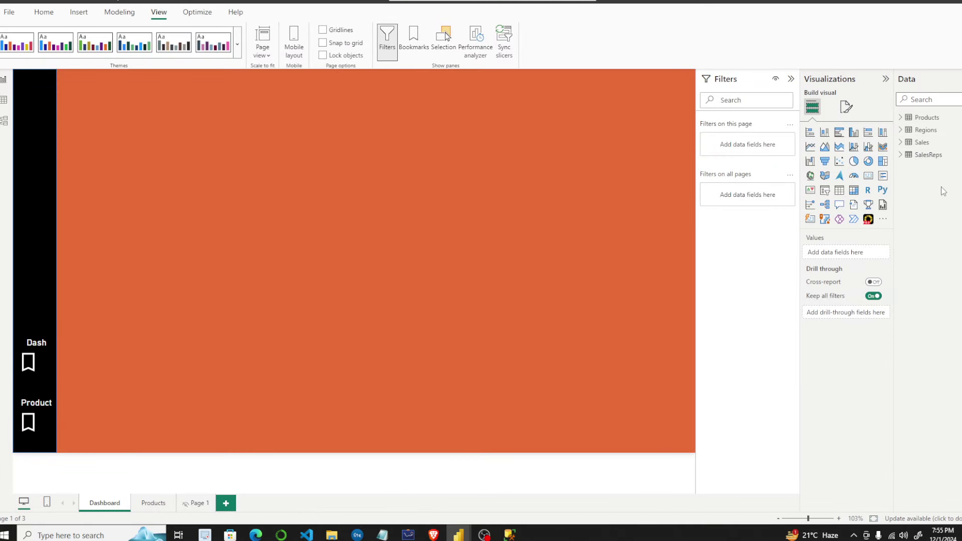
left_click(42, 18)
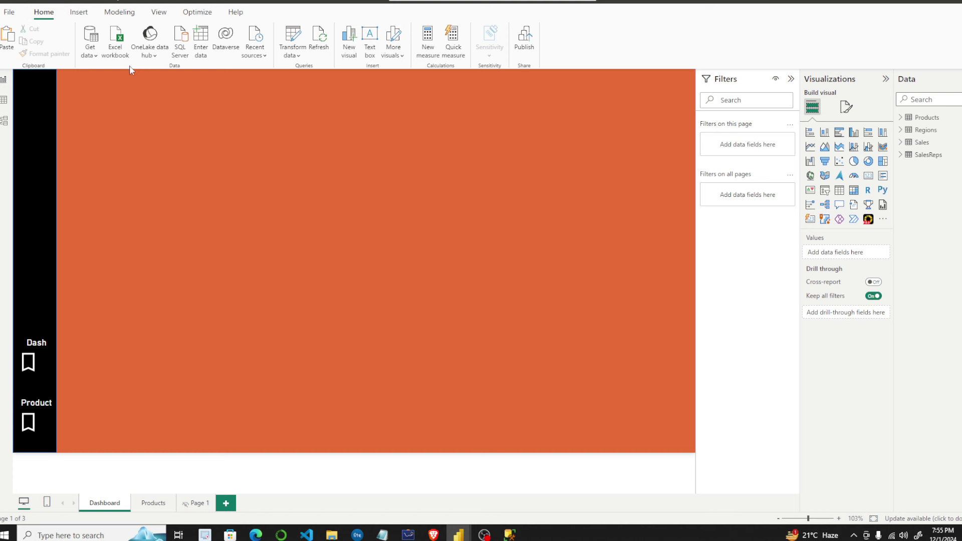
left_click(125, 17)
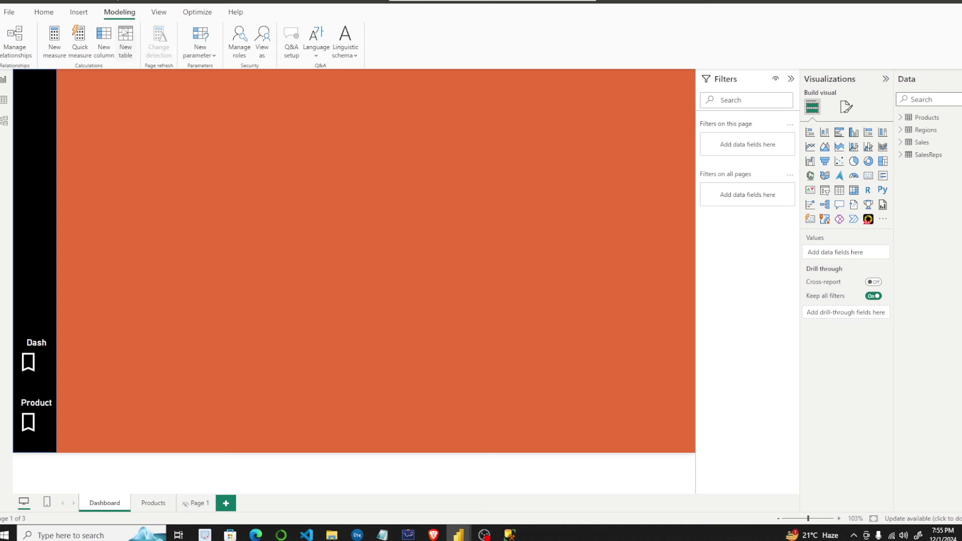
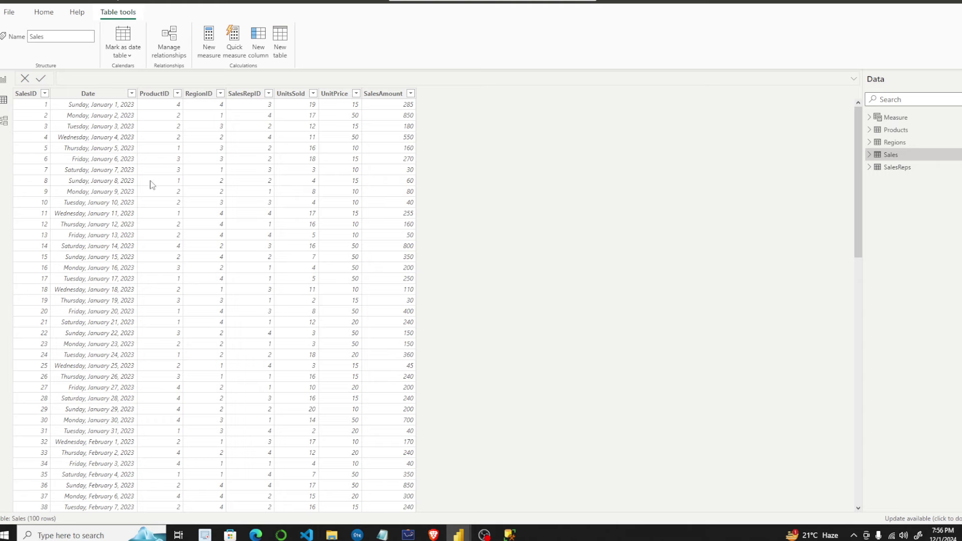
Check the Measure table alongside the related tables in the model diagram and return to the report canvas.
left_click(4, 121)
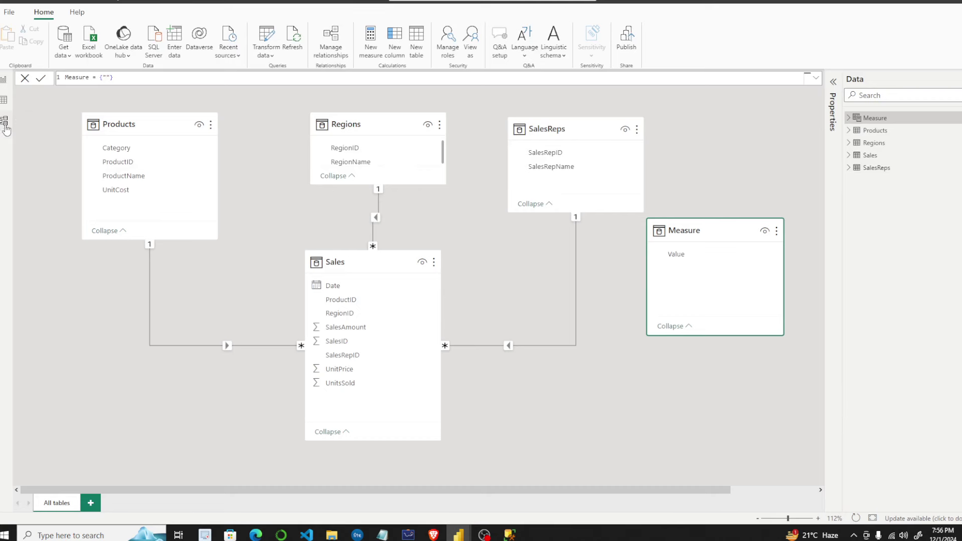
left_click(3, 101)
left_click(3, 80)
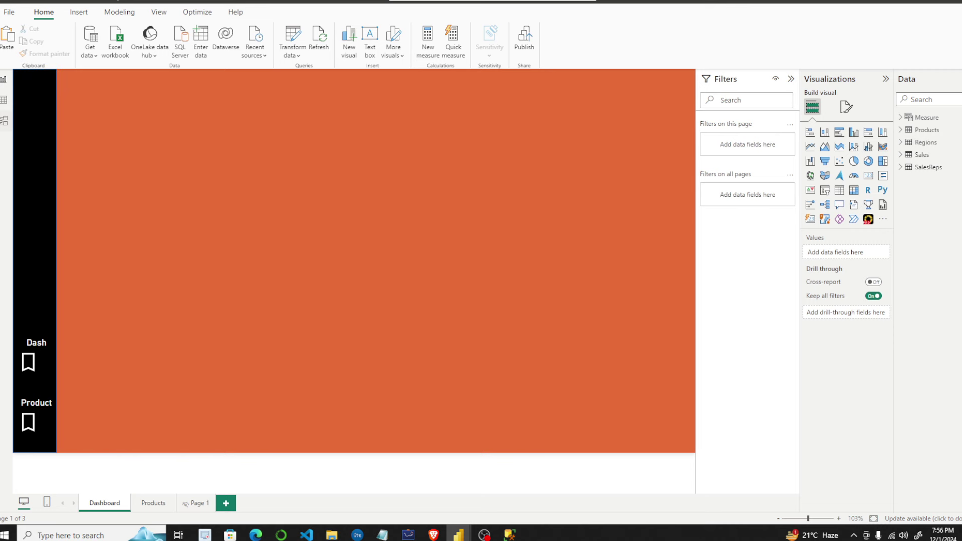
Look over the Sales table's data and bring up the open Power BI windows to consult the finished Sales report.
left_click(4, 100)
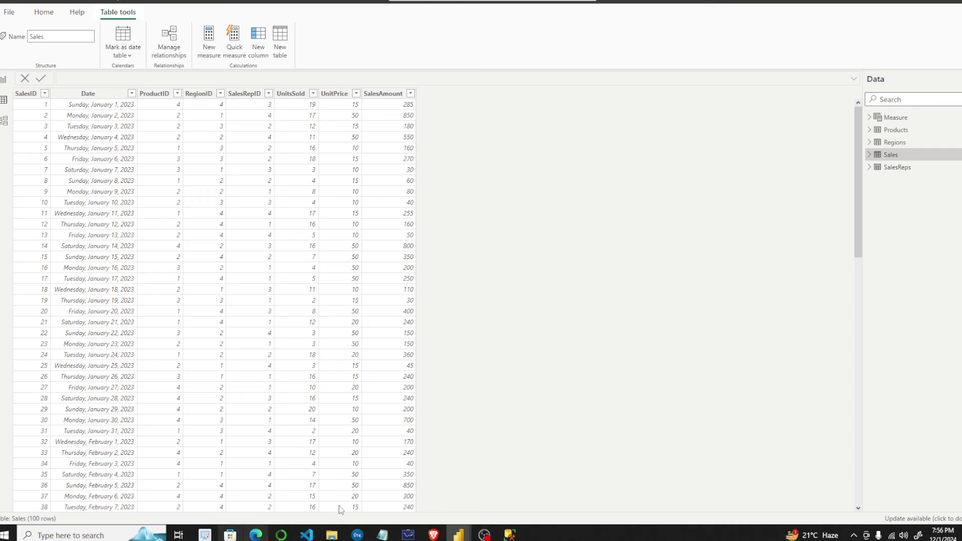
left_click(467, 538)
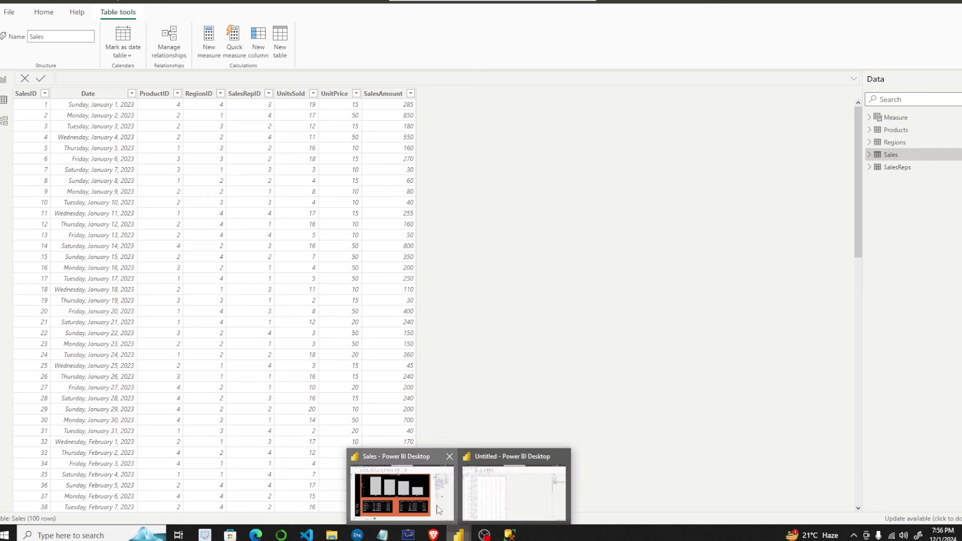
View the Dashboard page of the finished Sales report, and return to the untitled report's Sales data table.
left_click(400, 497)
left_click(105, 503)
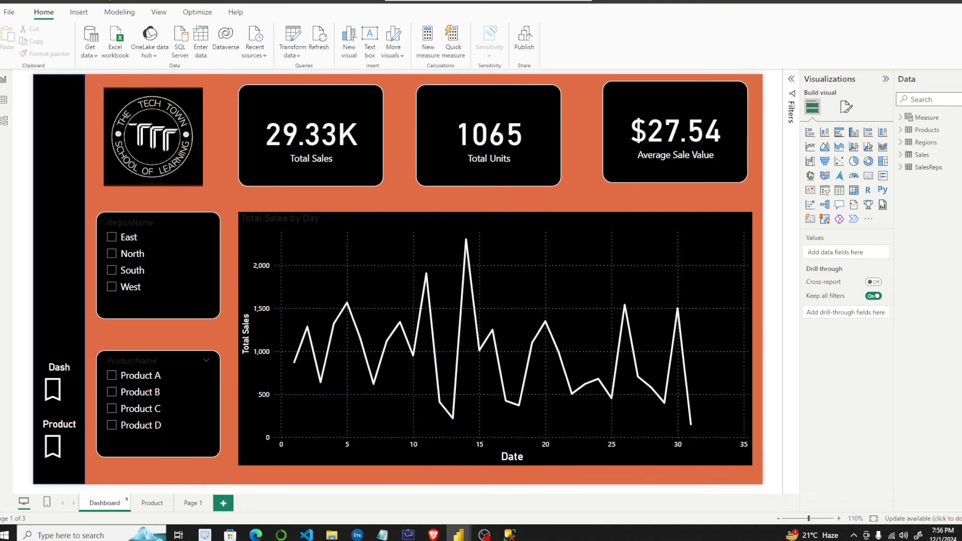
mouse_move(458, 536)
left_click(505, 503)
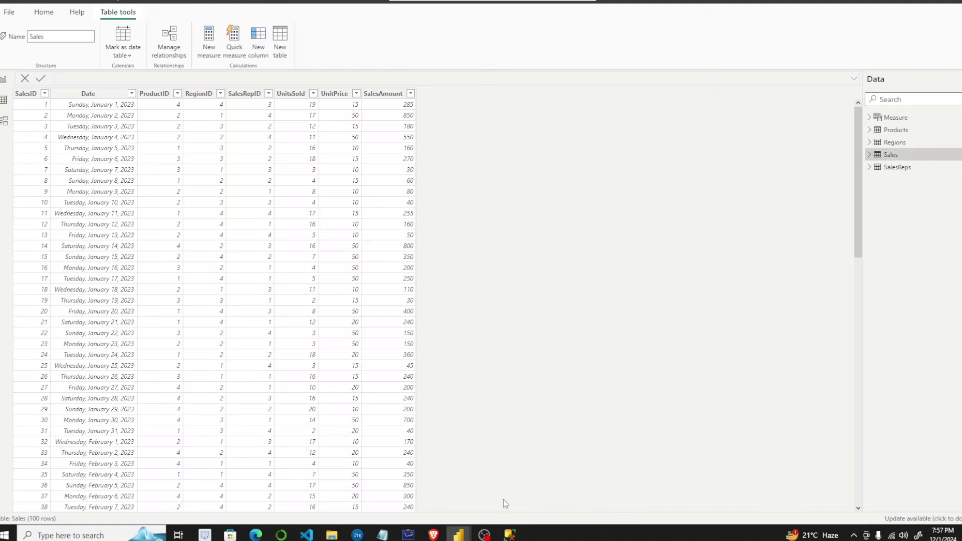
Start a new measure in the Measure table and enter the formula Total Sales = SUM(Sales[SalesAmount]).
right_click(902, 122)
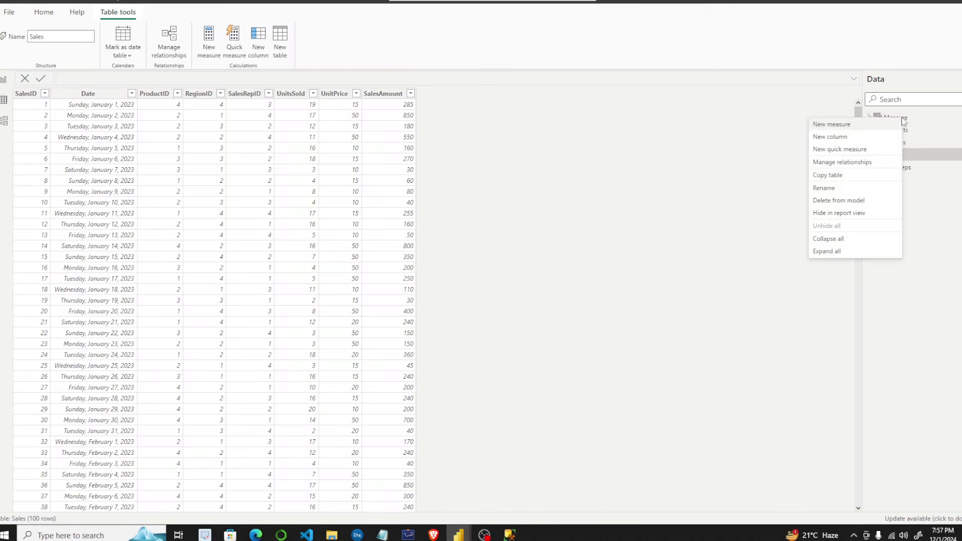
left_click(857, 130)
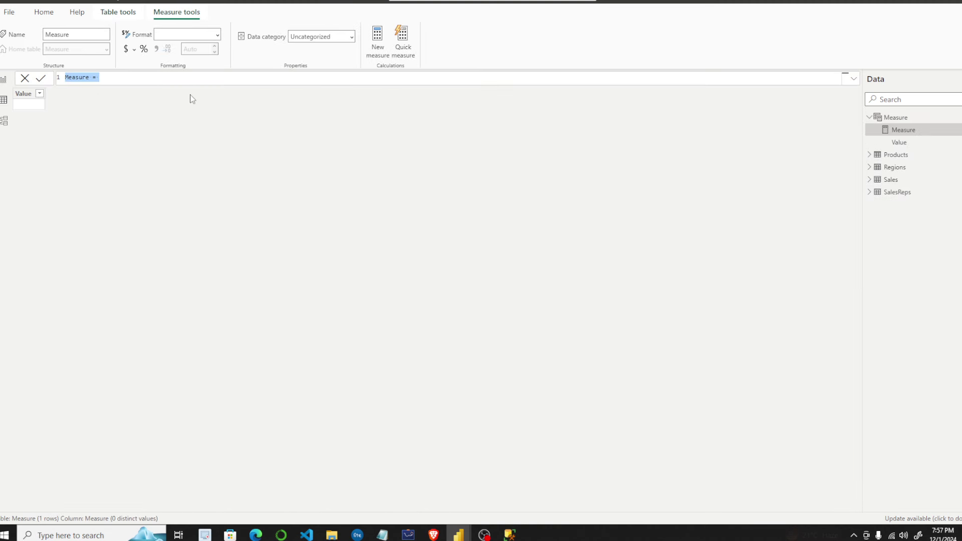
scroll(279, 90, "up", 5)
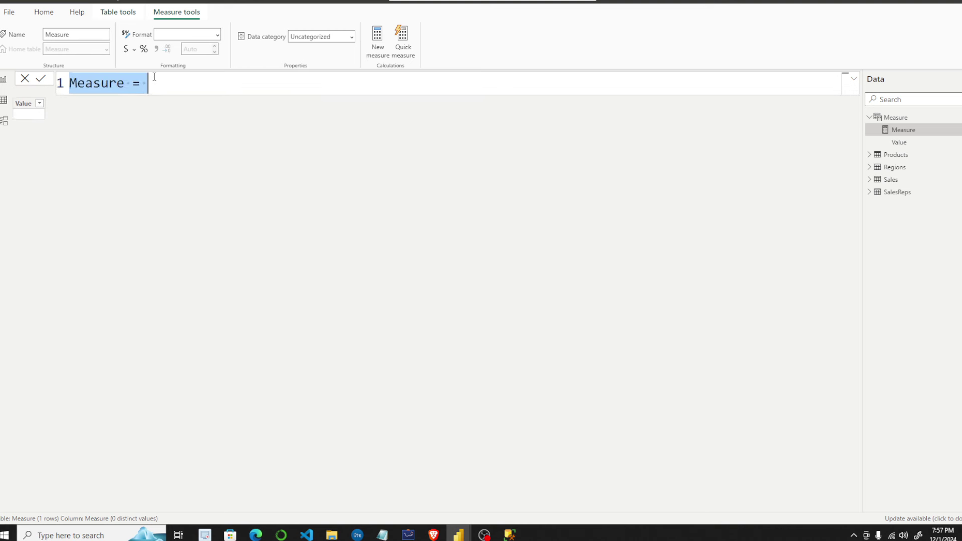
type("Tot")
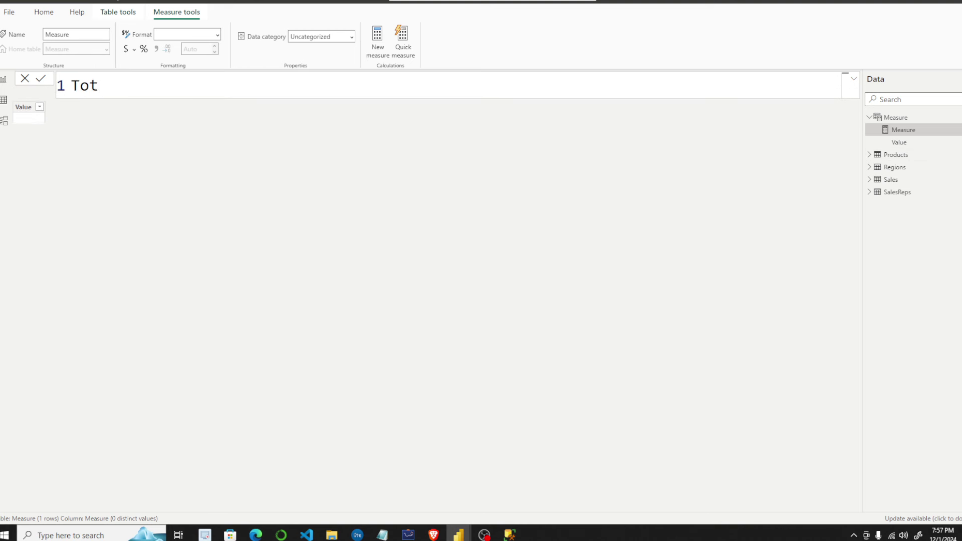
type("al Sales = Sum")
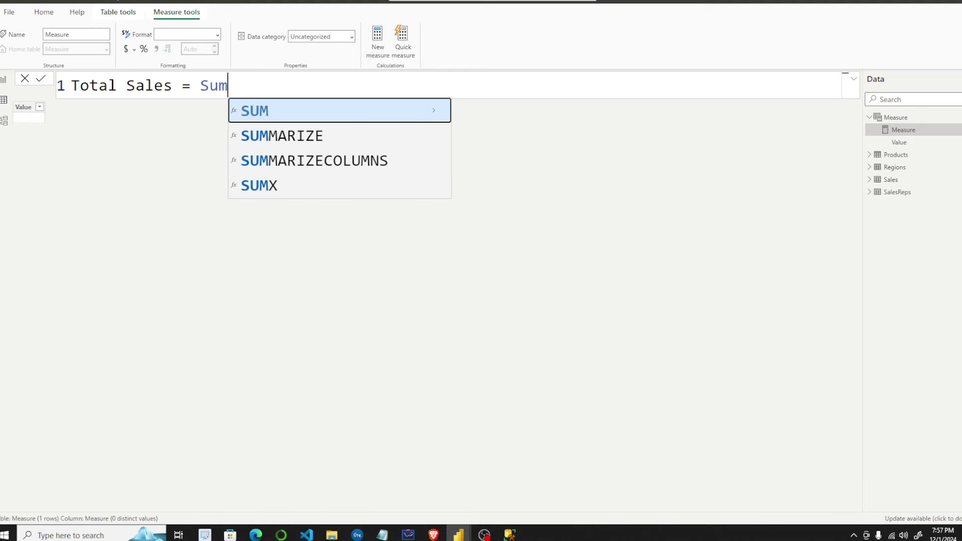
key("Tab")
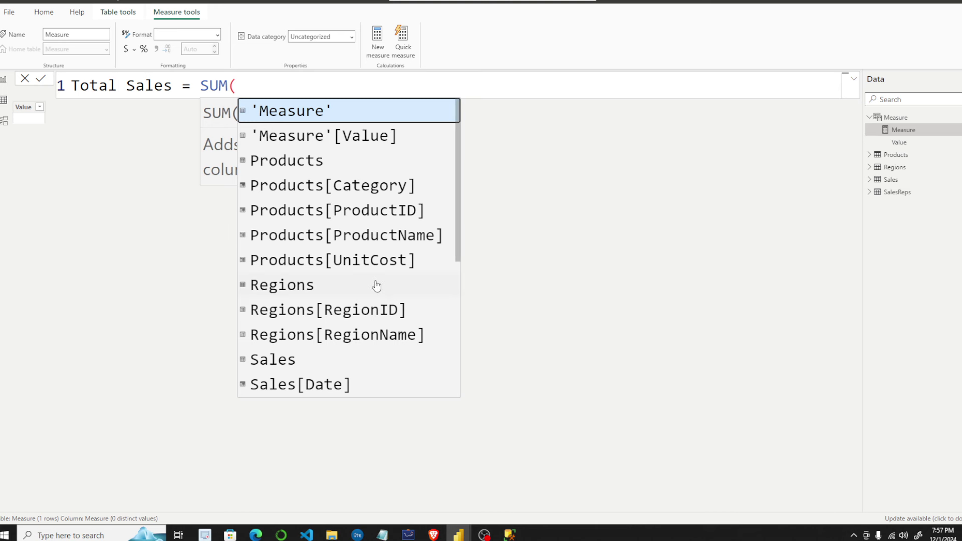
scroll(377, 294, "down", 1)
scroll(377, 294, "down", 2)
left_click(377, 330)
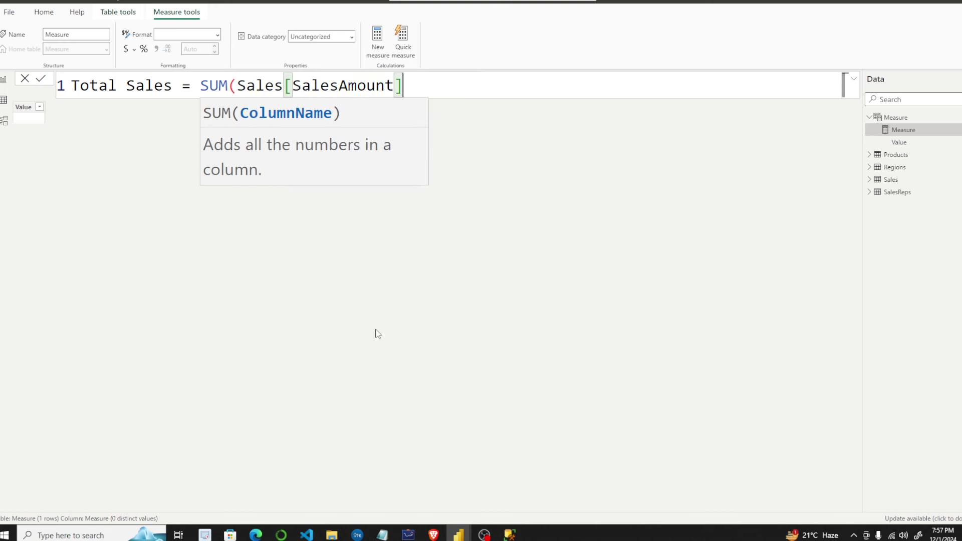
type(")")
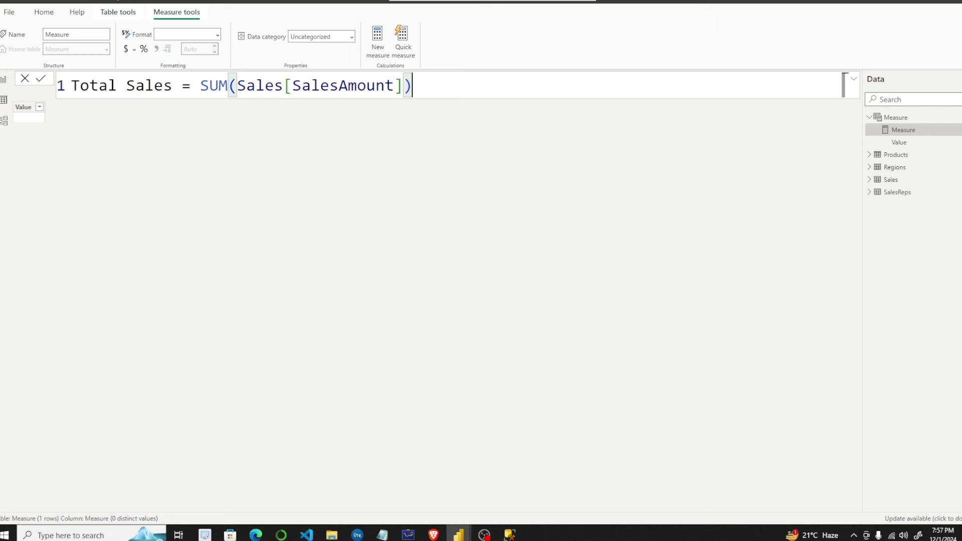
Copy the whole Total Sales formula and discard the uncommitted measure from the Measure table.
key("shift+Home")
key("ctrl+c")
key("BackSpace")
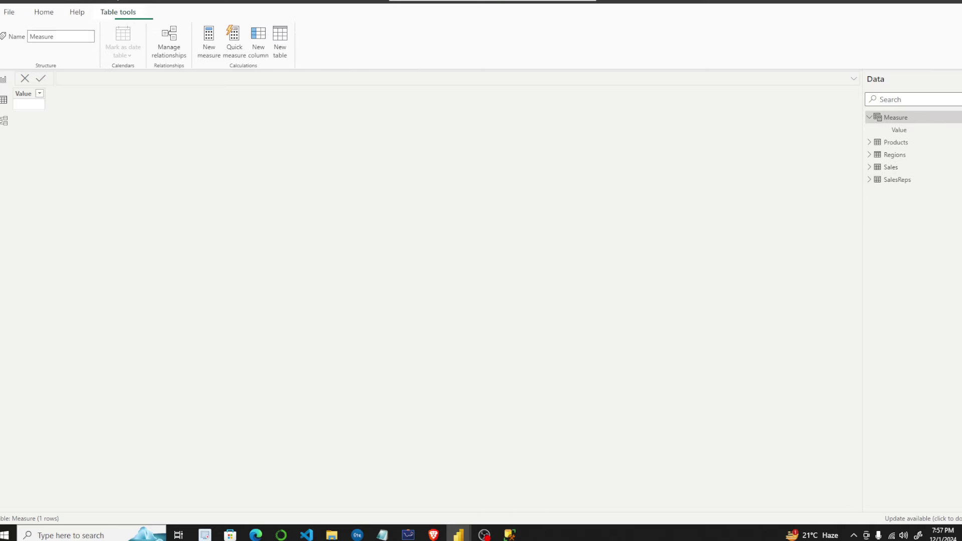
Create a measure in the Sales table from the copied Total Sales formula and set its home table to Measure.
left_click(901, 172)
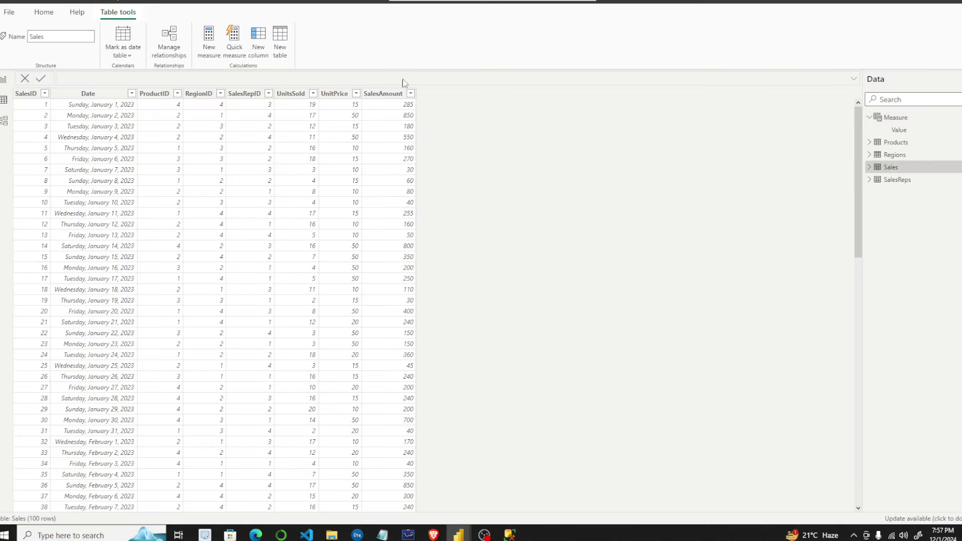
right_click(927, 173)
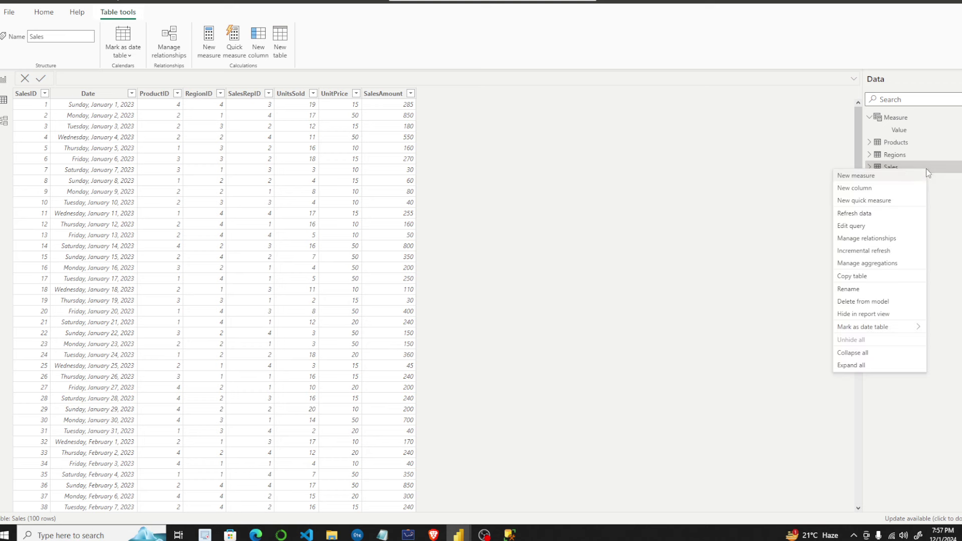
left_click(860, 182)
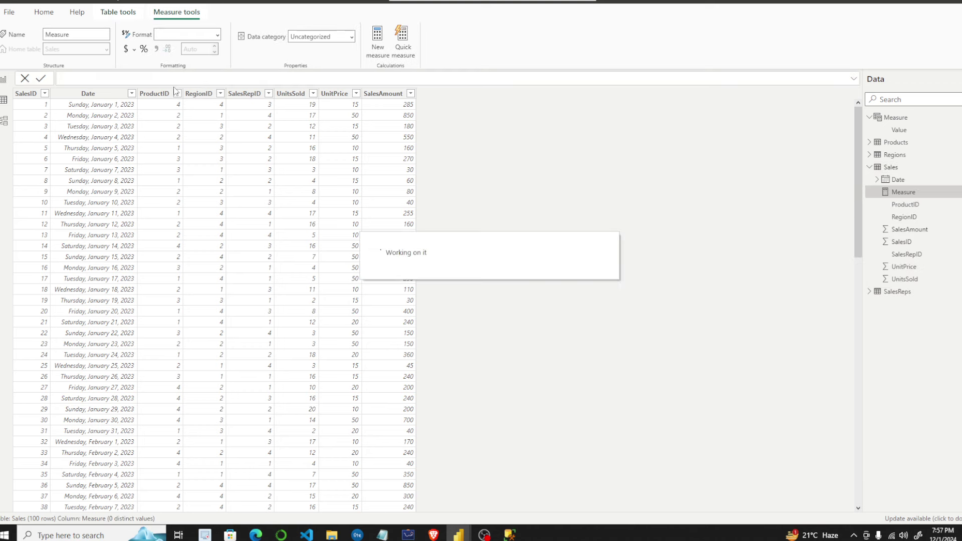
key("ctrl+v")
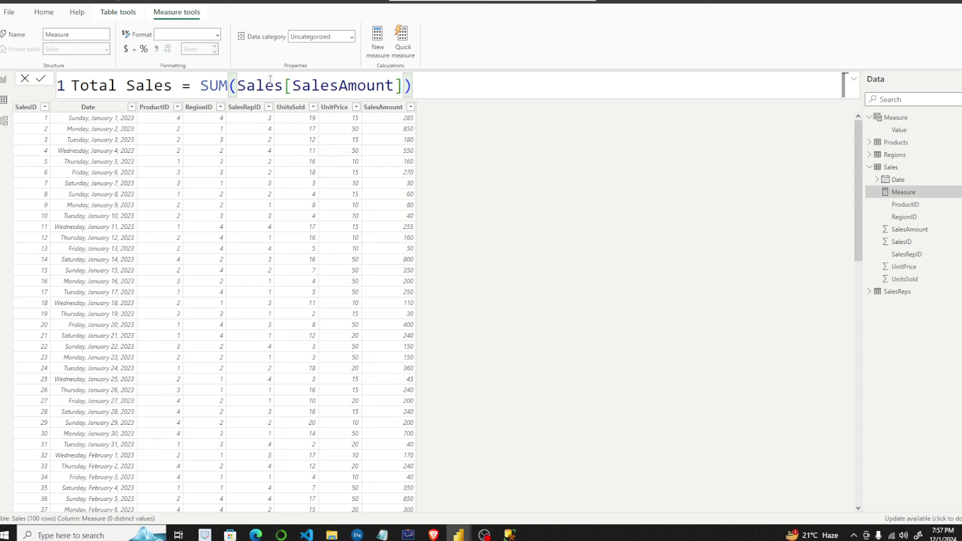
key("Return")
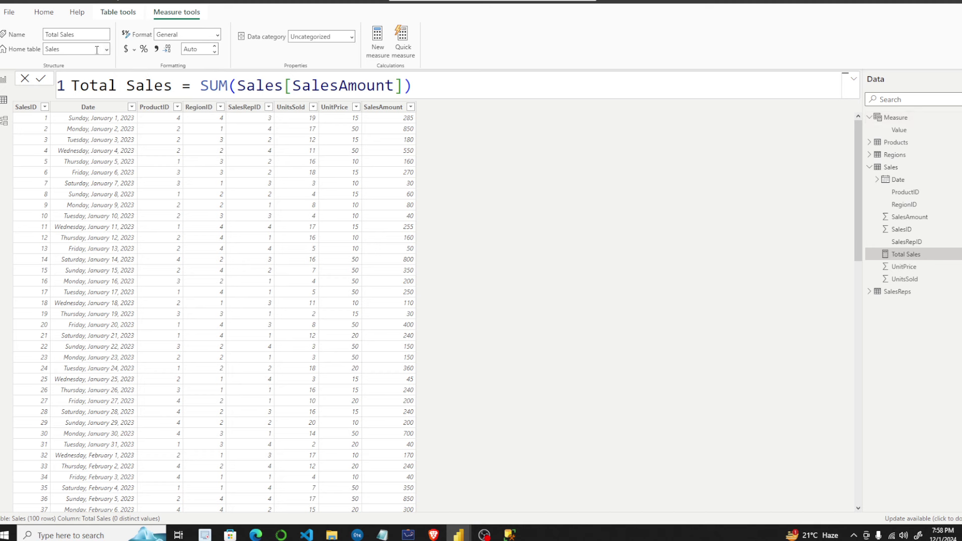
left_click(74, 49)
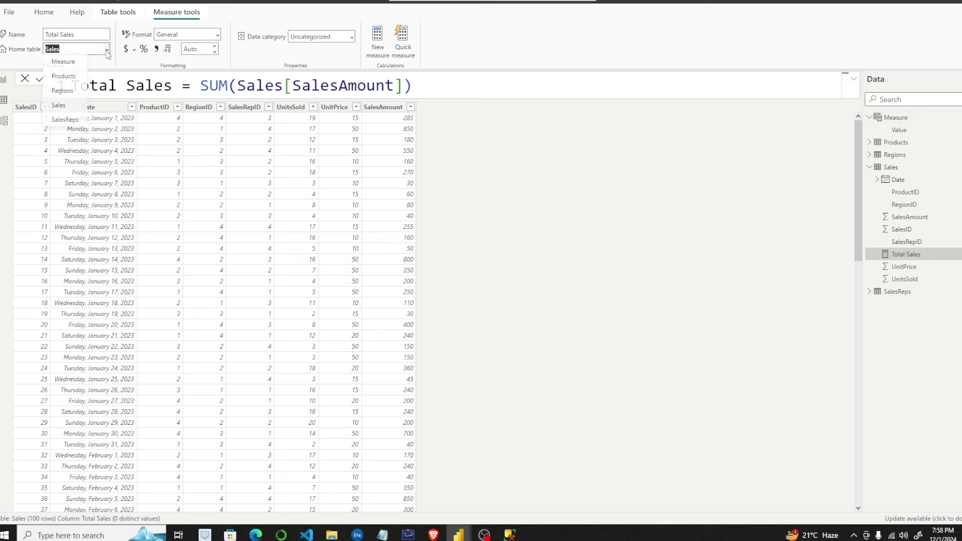
left_click(63, 63)
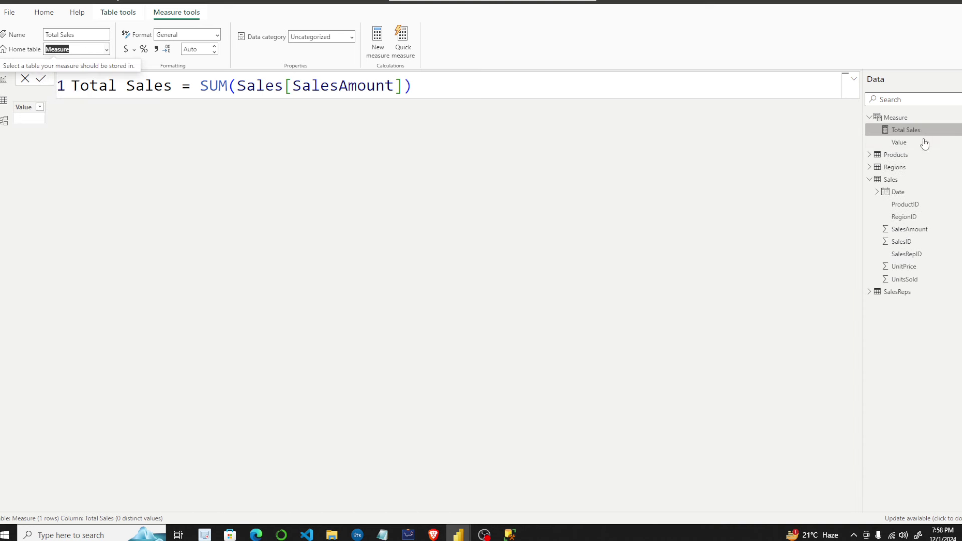
Create a new measure in the Sales table with the formula Total Unit Sold = SUM(Sales[UnitsSold]).
left_click(904, 181)
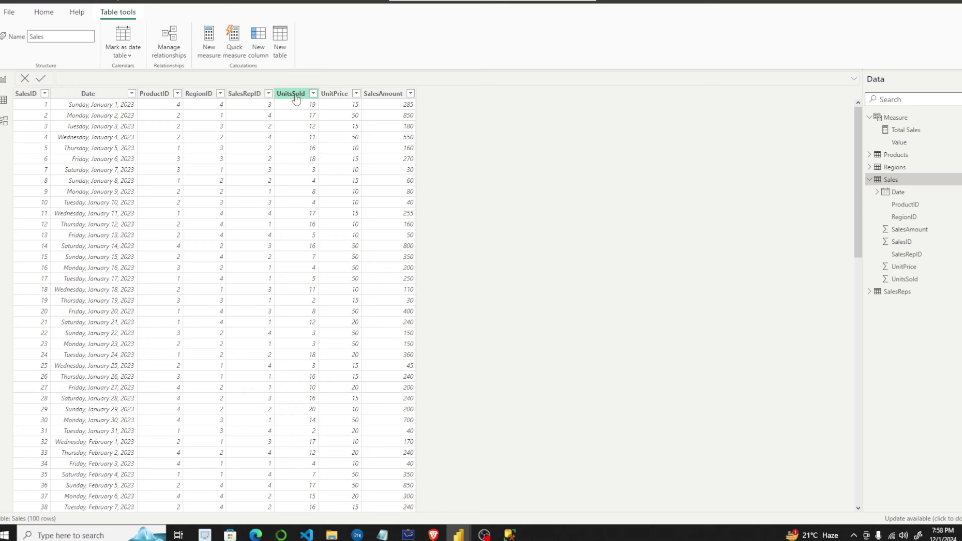
right_click(907, 179)
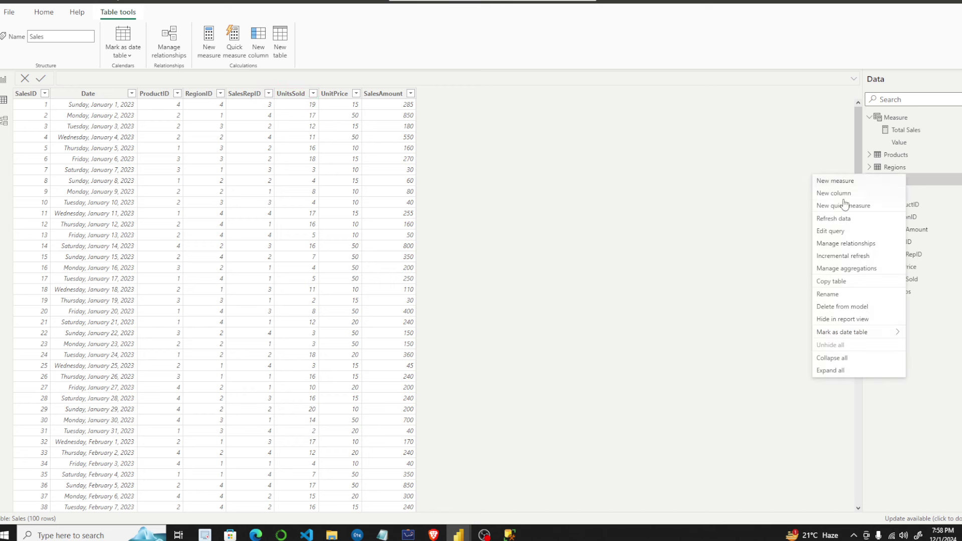
left_click(829, 184)
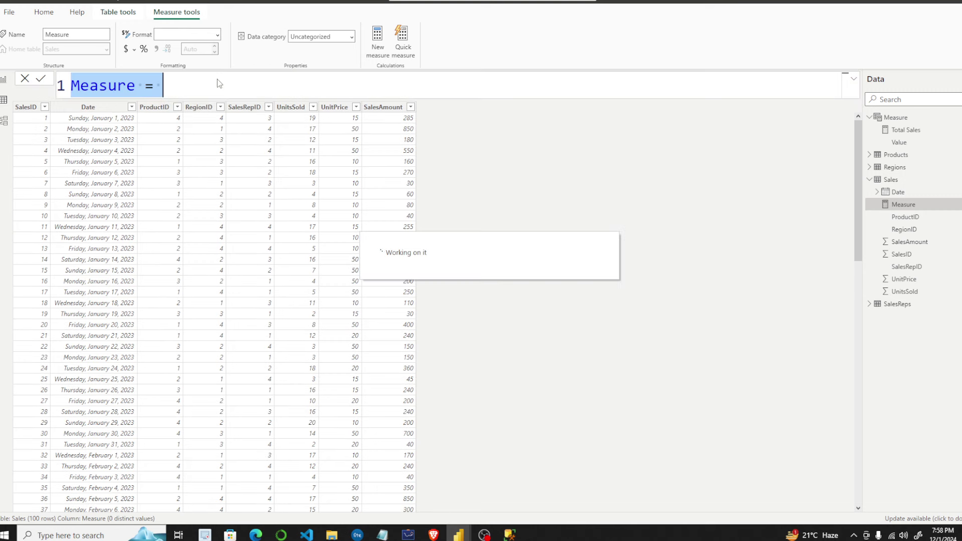
type("T")
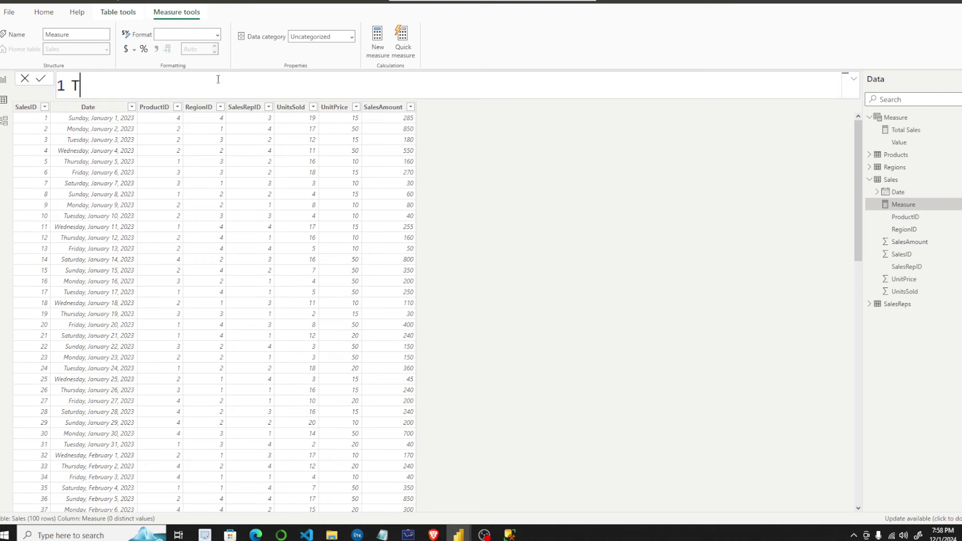
type("otal Unit ")
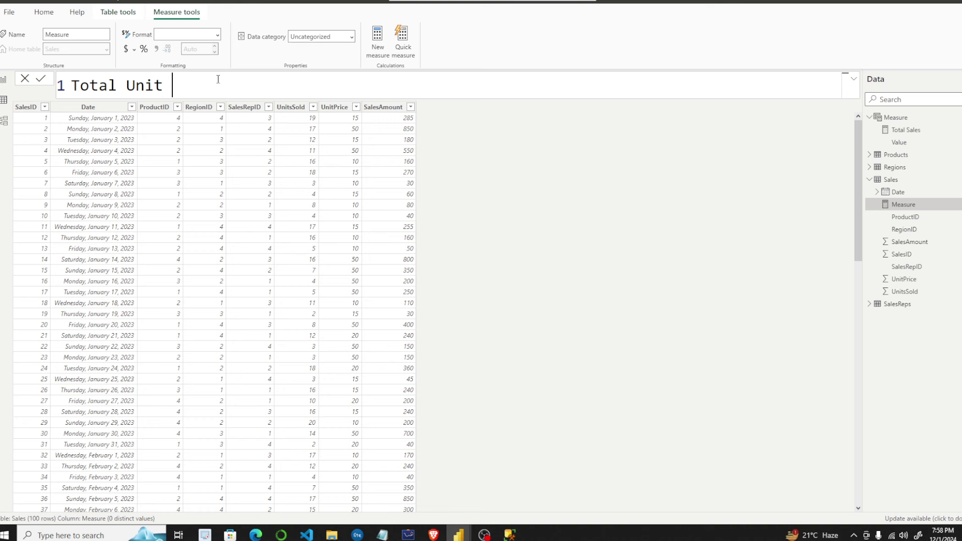
type("Sold = ")
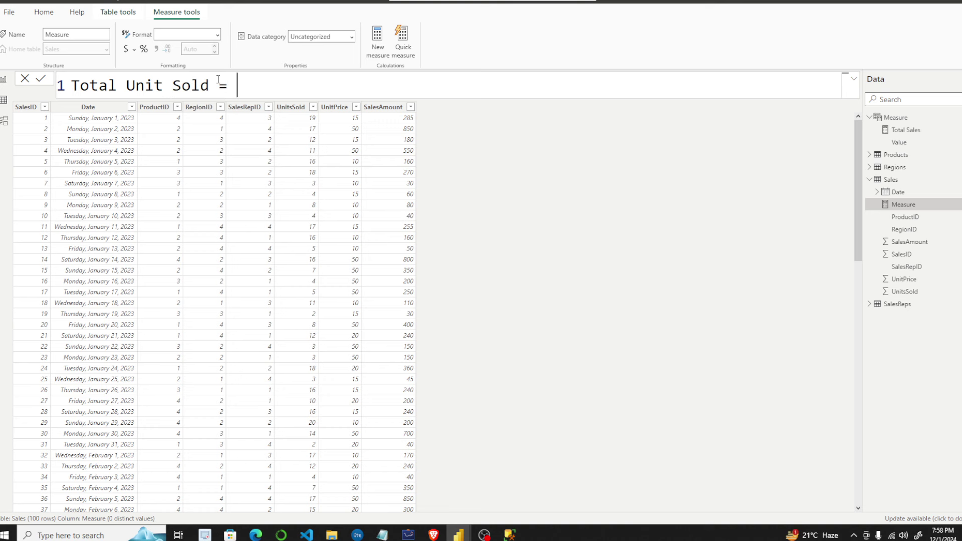
type("su")
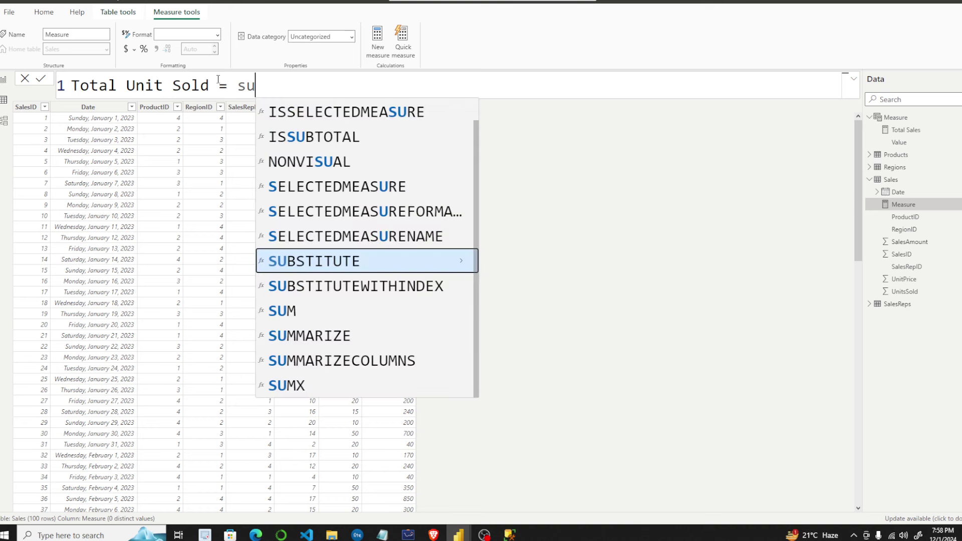
type("m")
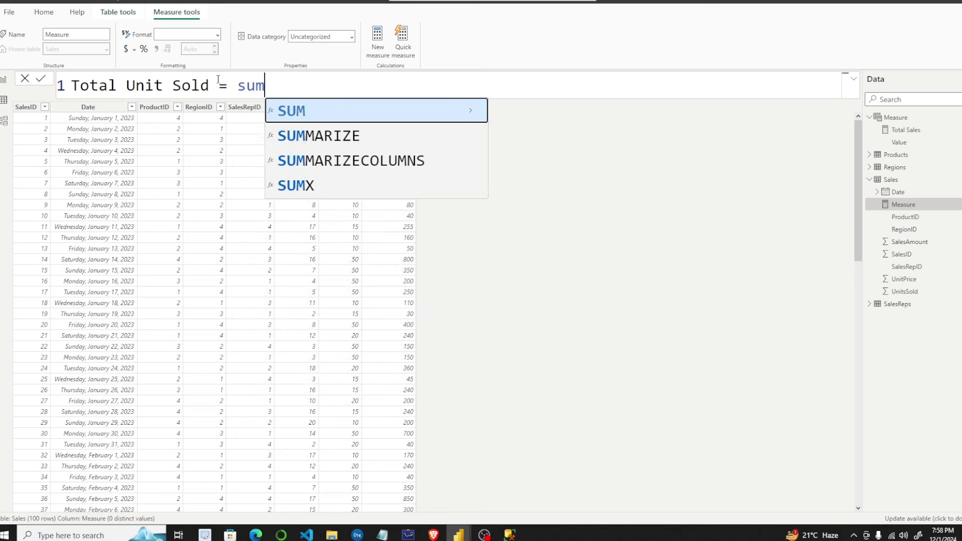
left_click(285, 115)
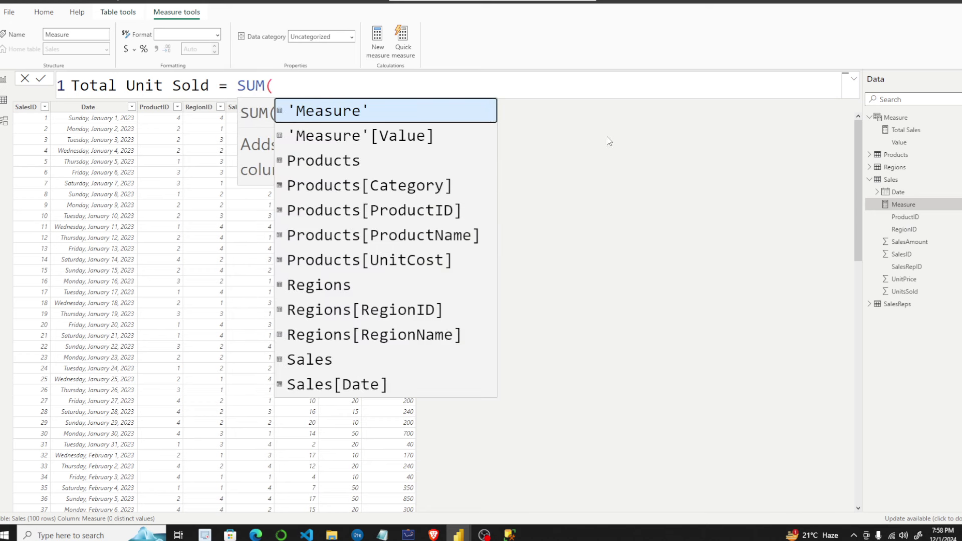
type("uni")
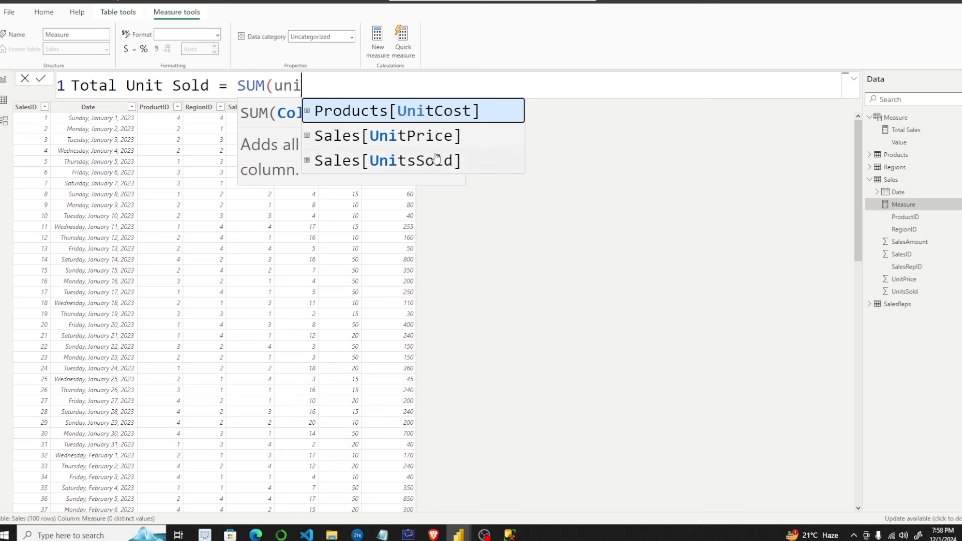
left_click(436, 160)
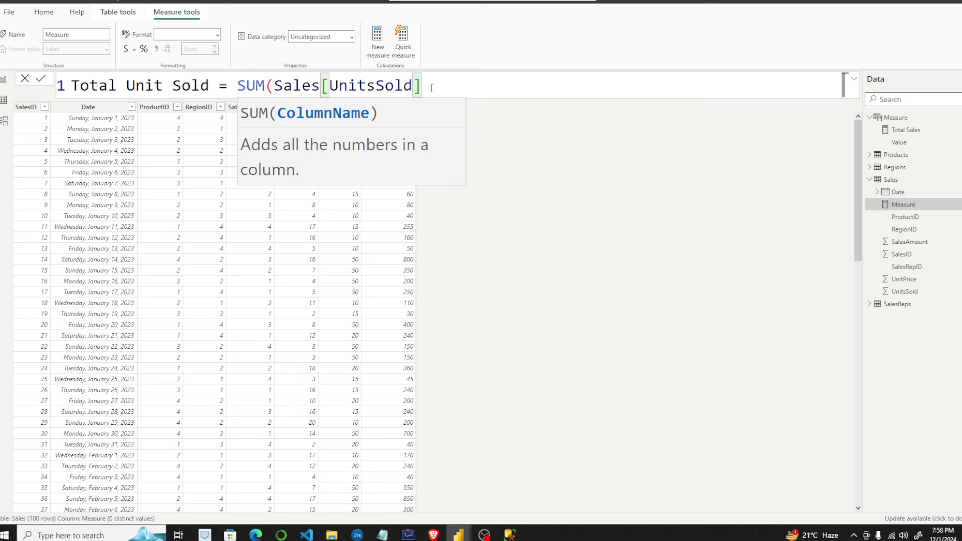
type(")")
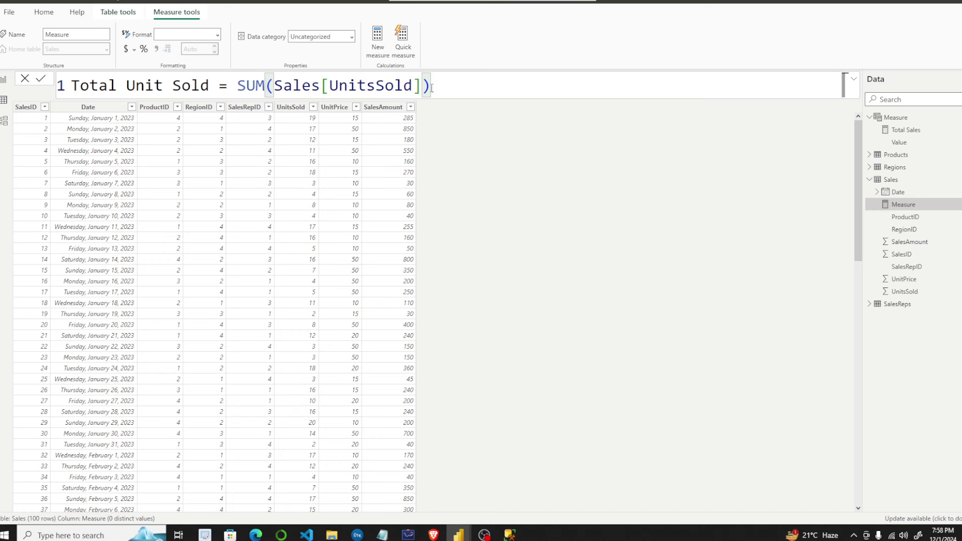
key("Return")
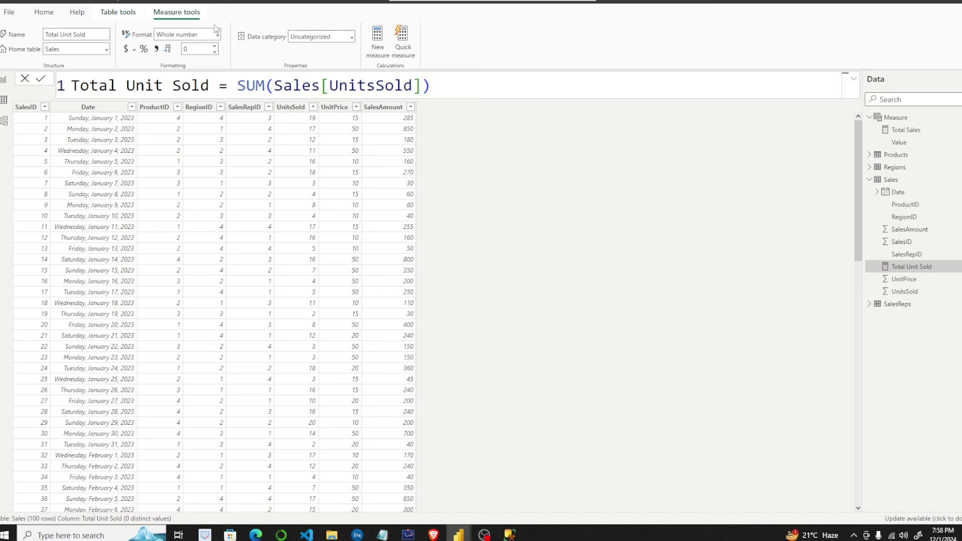
Set the home table of the Total Unit Sold measure to Measure.
left_click(106, 49)
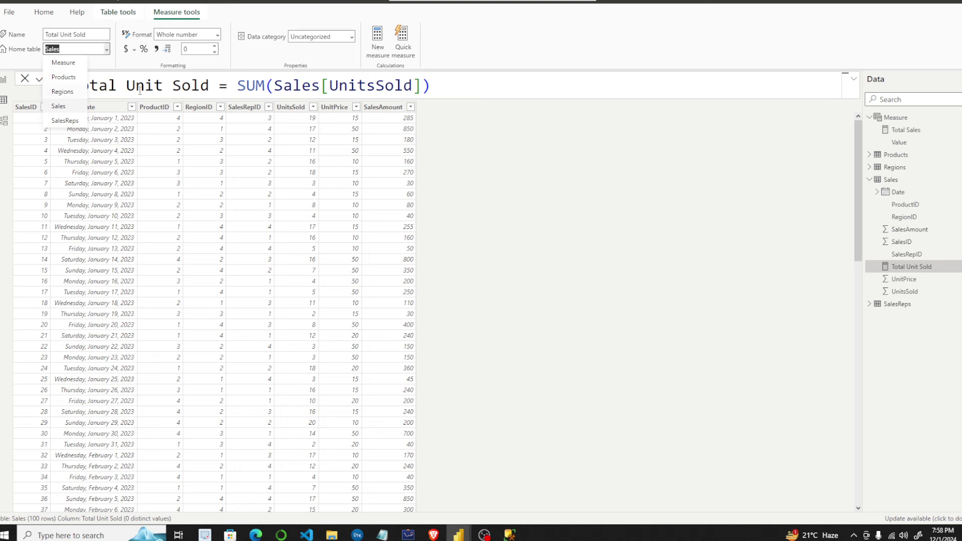
left_click(902, 180)
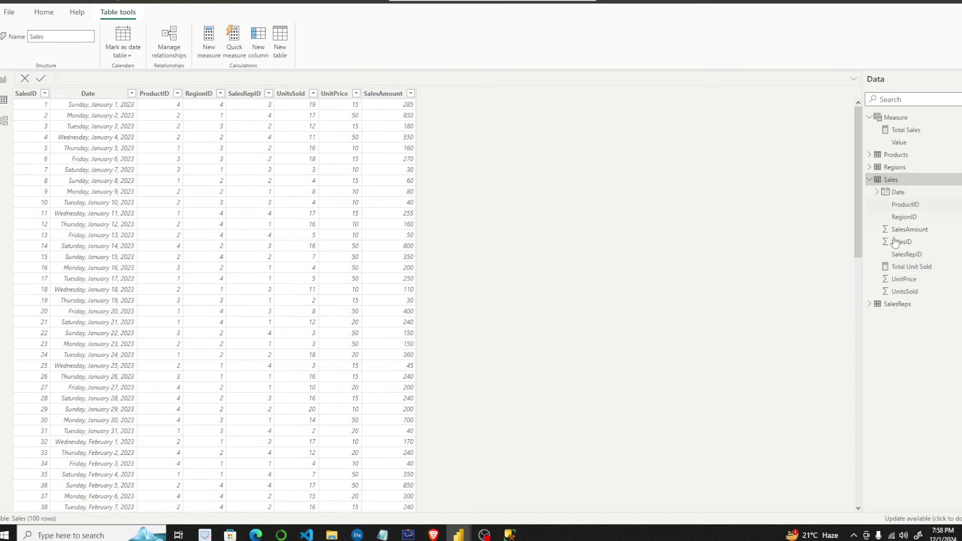
left_click(911, 266)
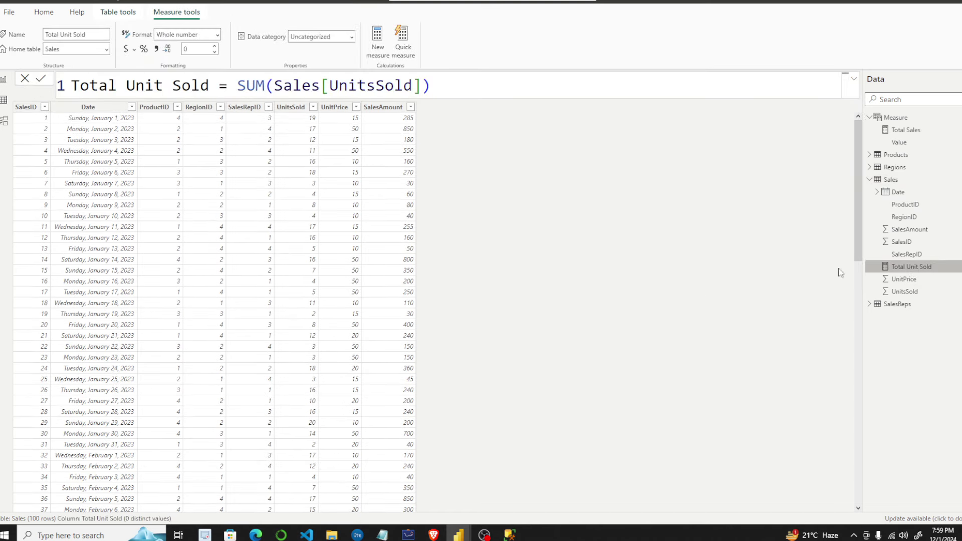
left_click(105, 49)
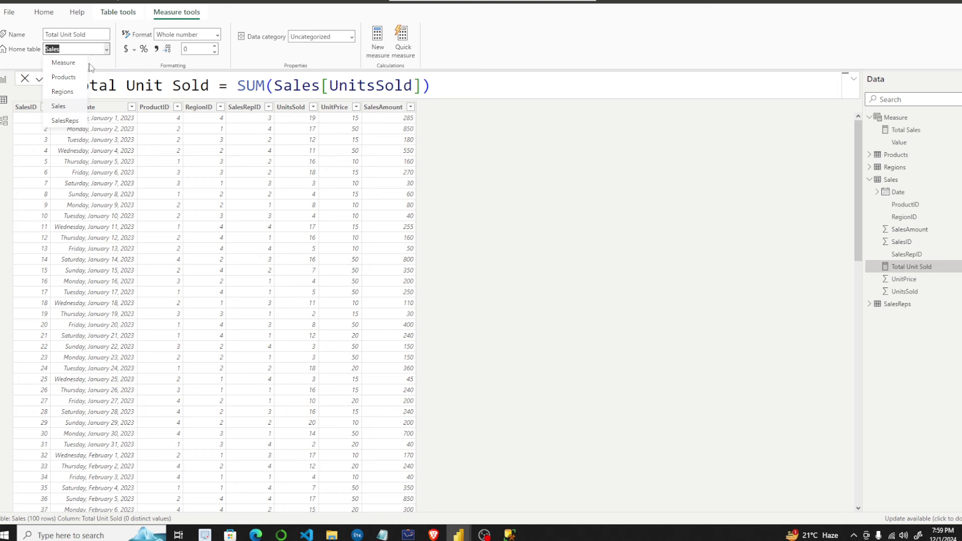
left_click(80, 61)
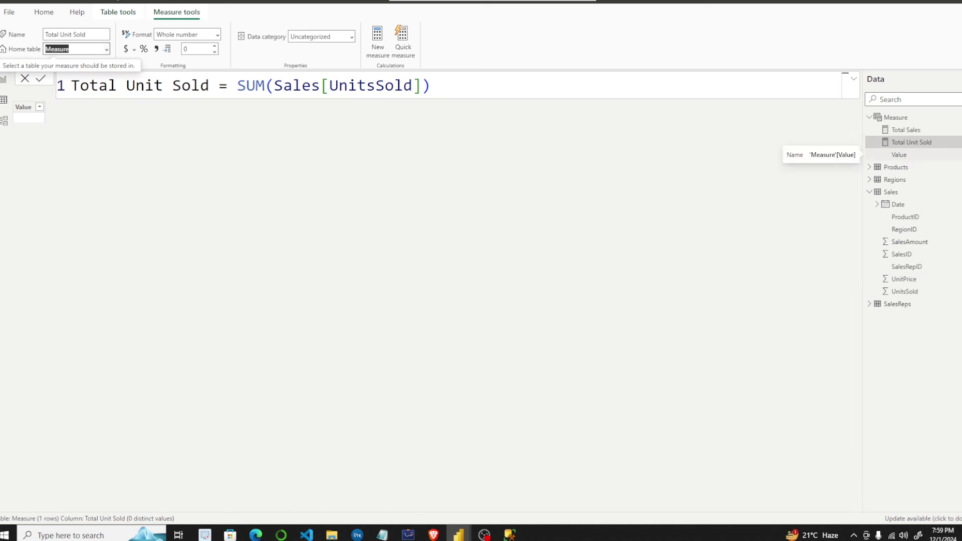
Hide the Measure table's Value column in report view and check the field list in the report.
left_click(909, 156)
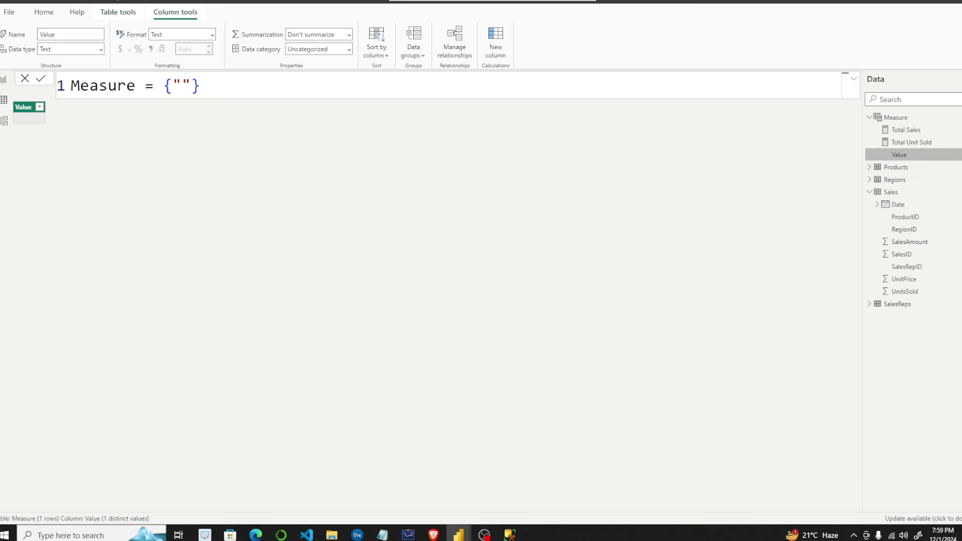
right_click(942, 155)
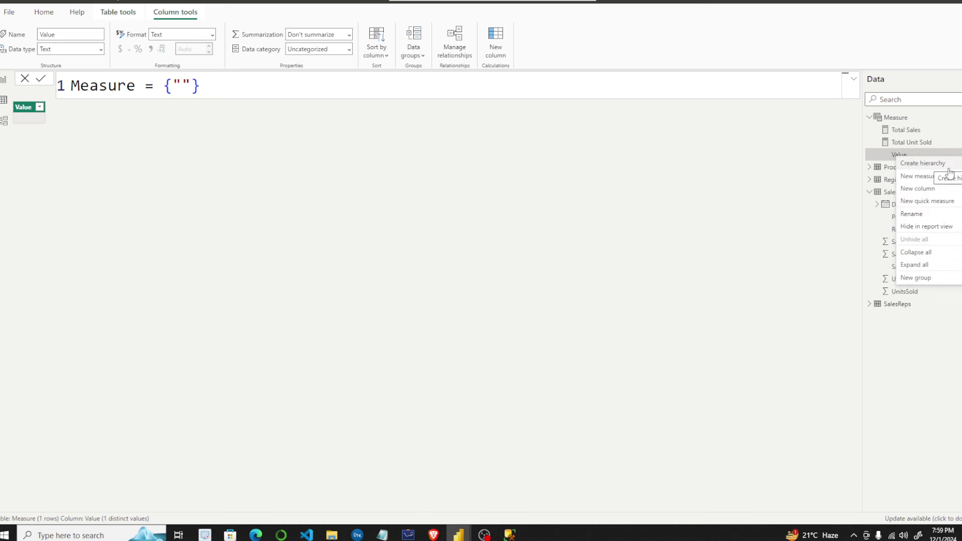
left_click(932, 231)
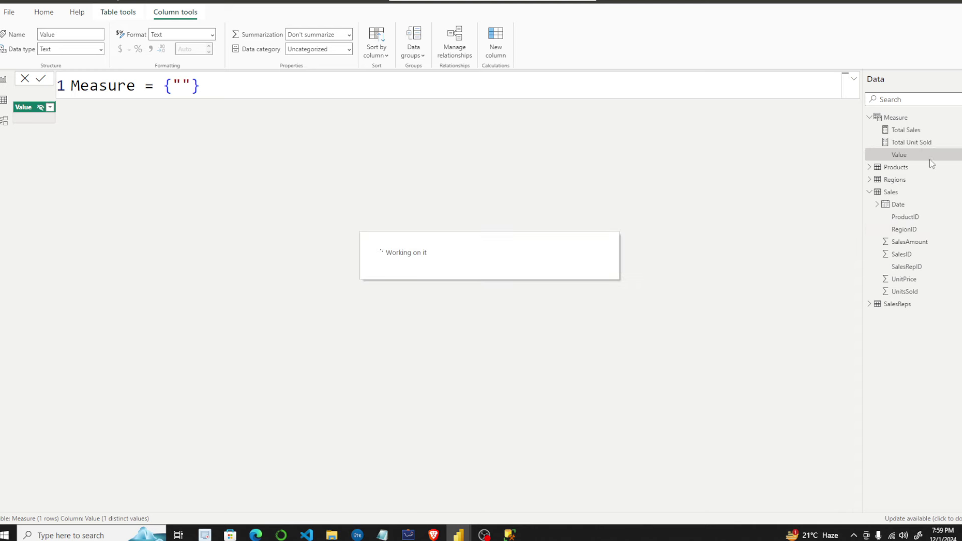
left_click(4, 81)
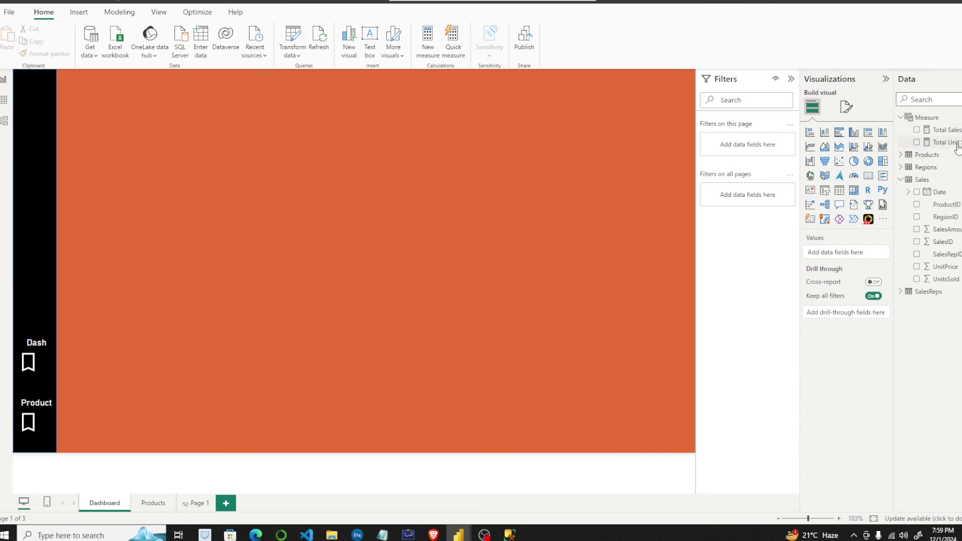
left_click(4, 100)
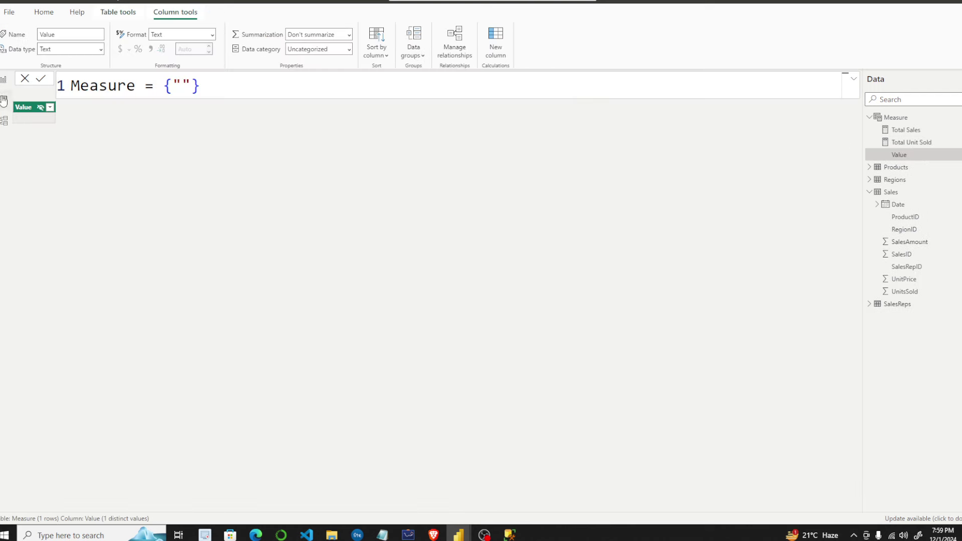
Rename the Total Unit Sold measure to Total Units in its formula and check it in the report's field list.
left_click(893, 192)
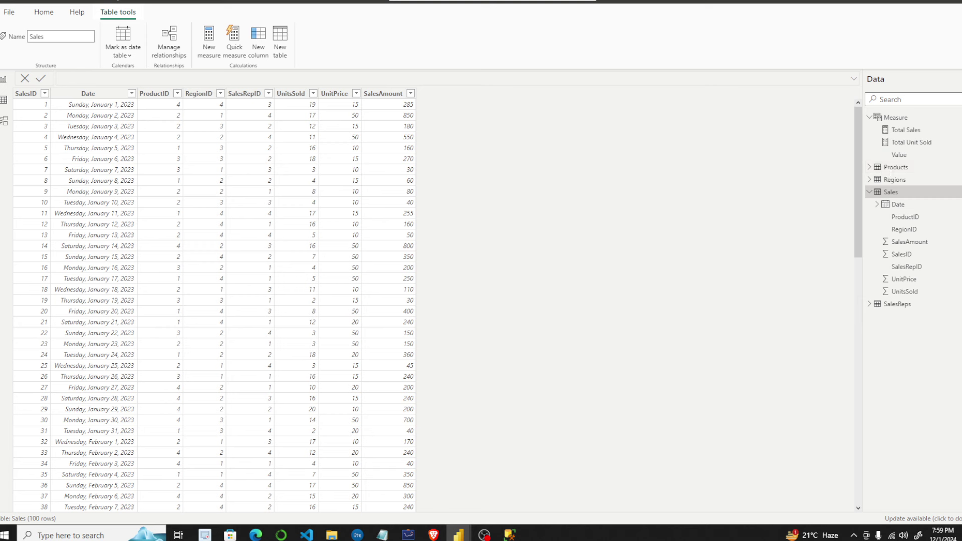
left_click(916, 142)
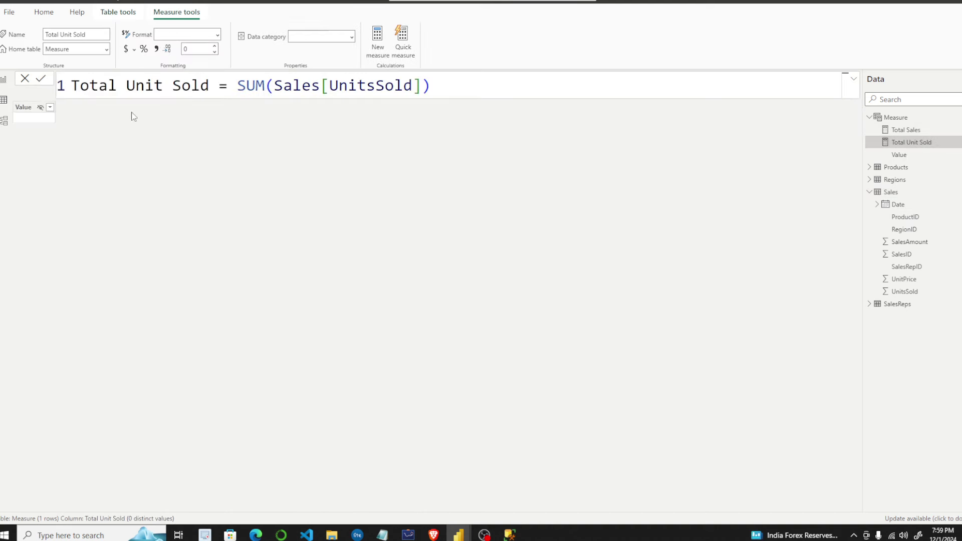
left_click_drag(172, 86, 211, 85)
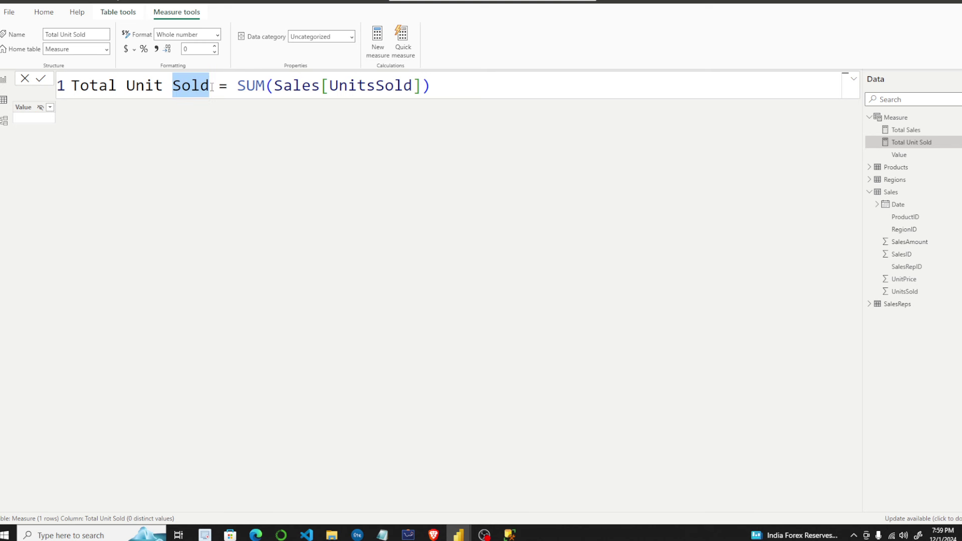
key("BackSpace")
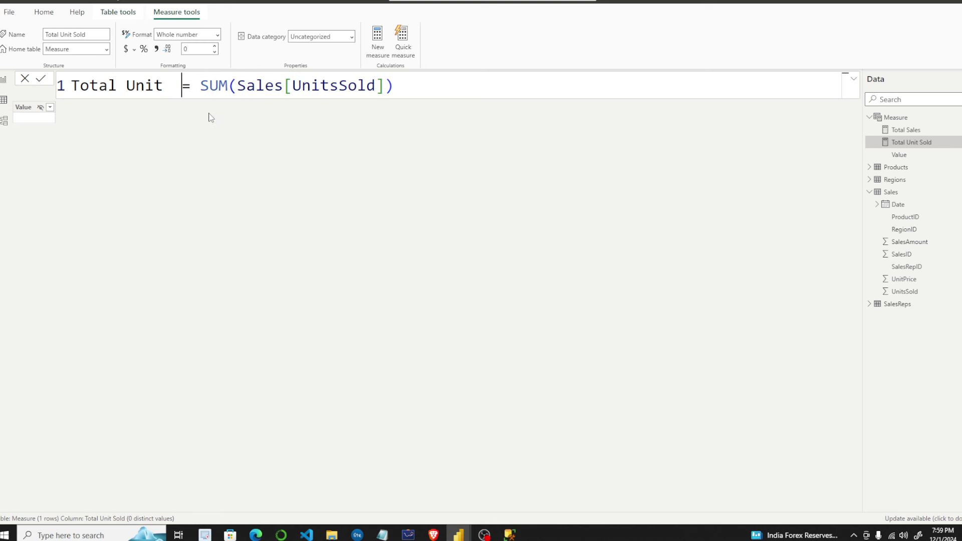
key("Delete")
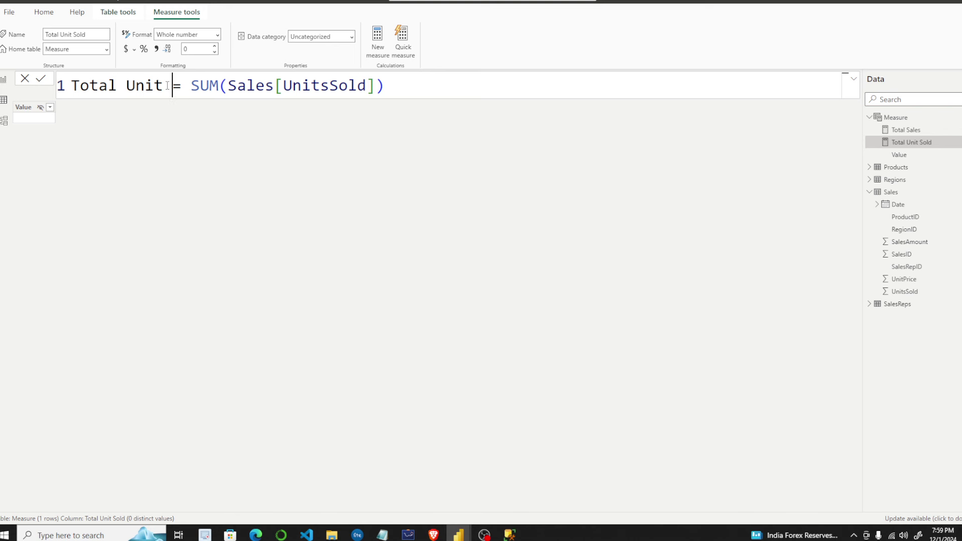
type("s")
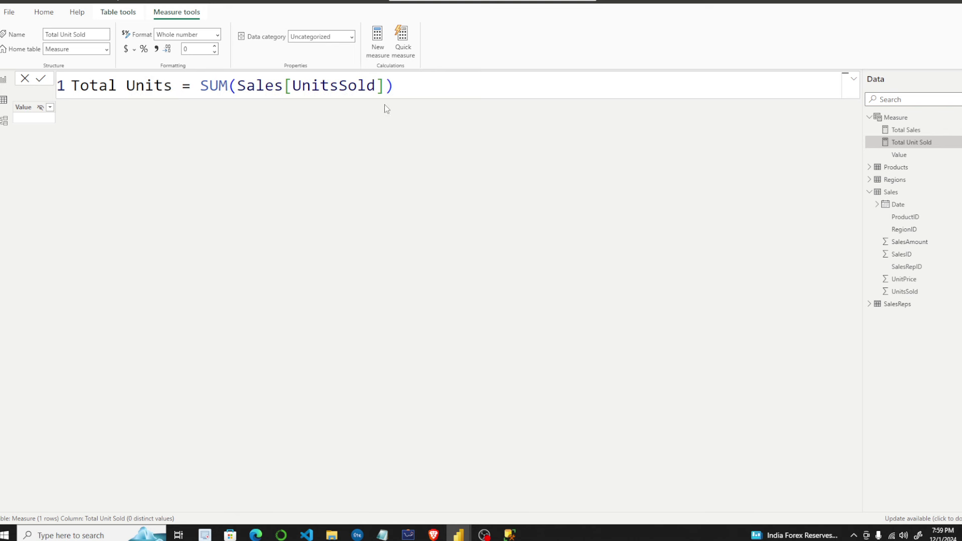
key("Return")
left_click(3, 79)
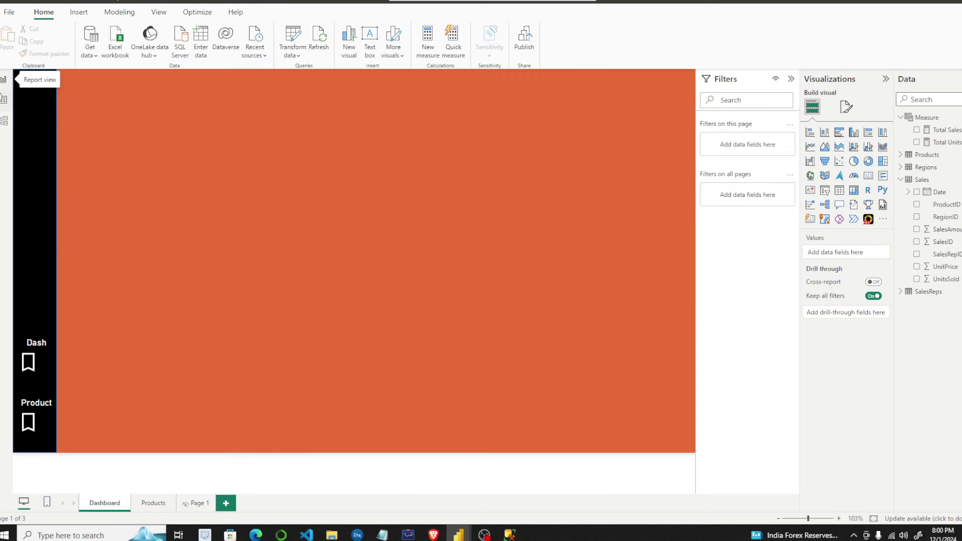
left_click(3, 99)
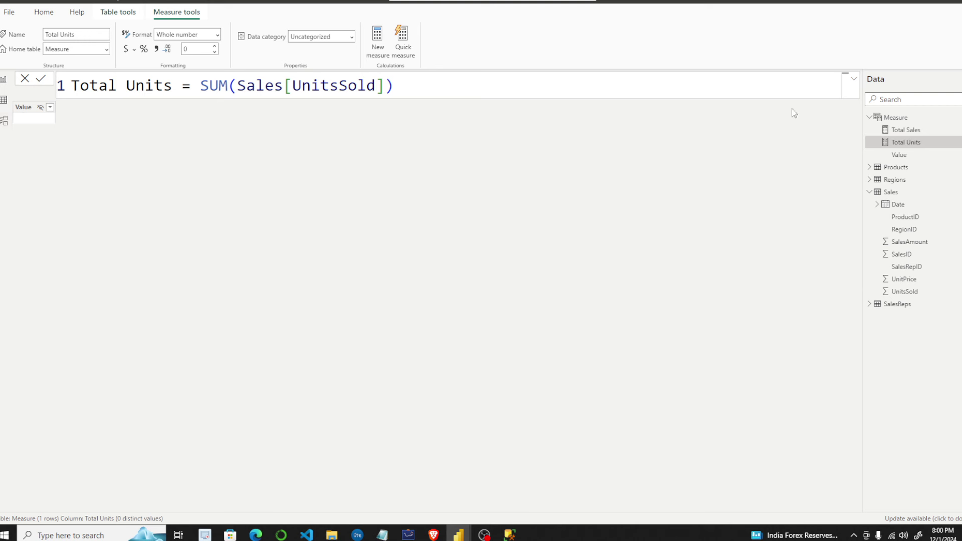
Start a new measure named Average Sale value in the Measure table, using the DIVIDE function.
right_click(897, 115)
left_click(830, 122)
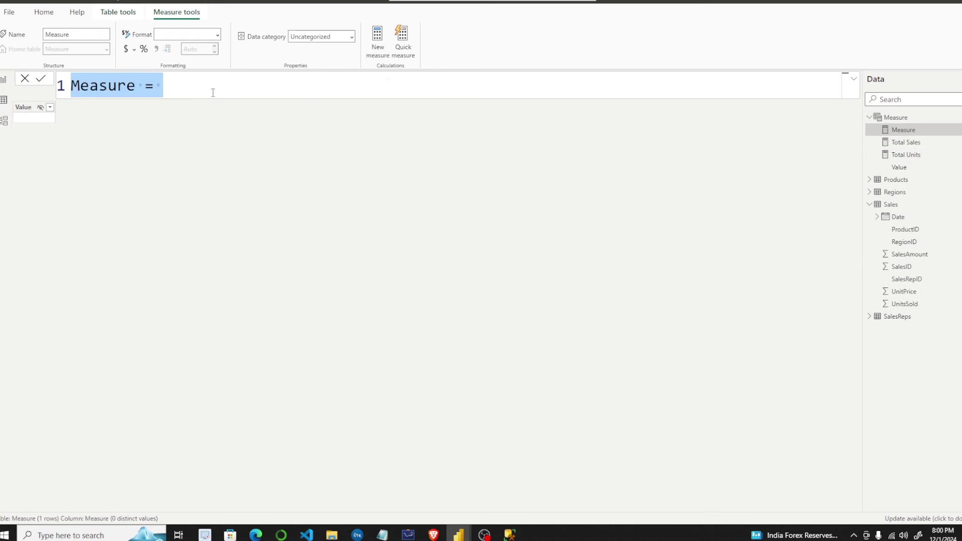
type("Average")
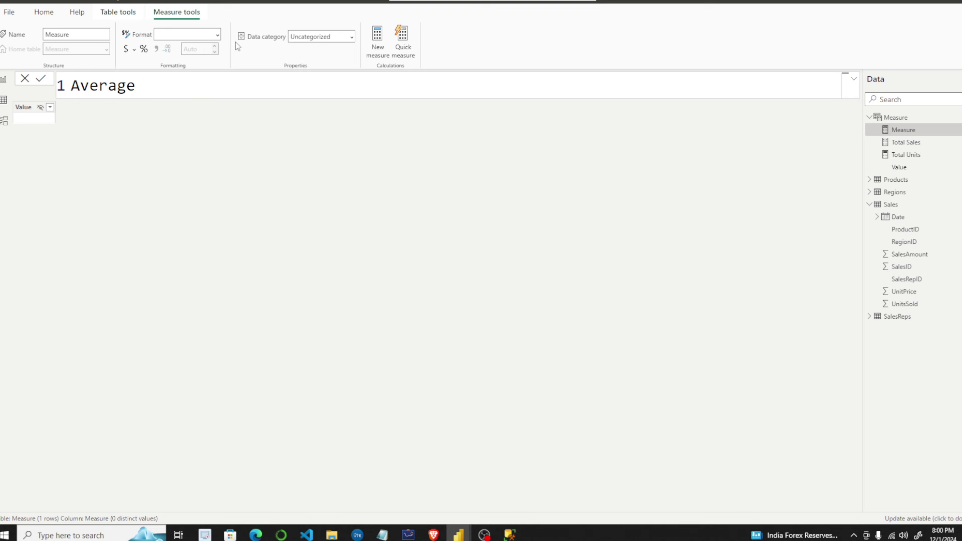
type(" Sale value = ")
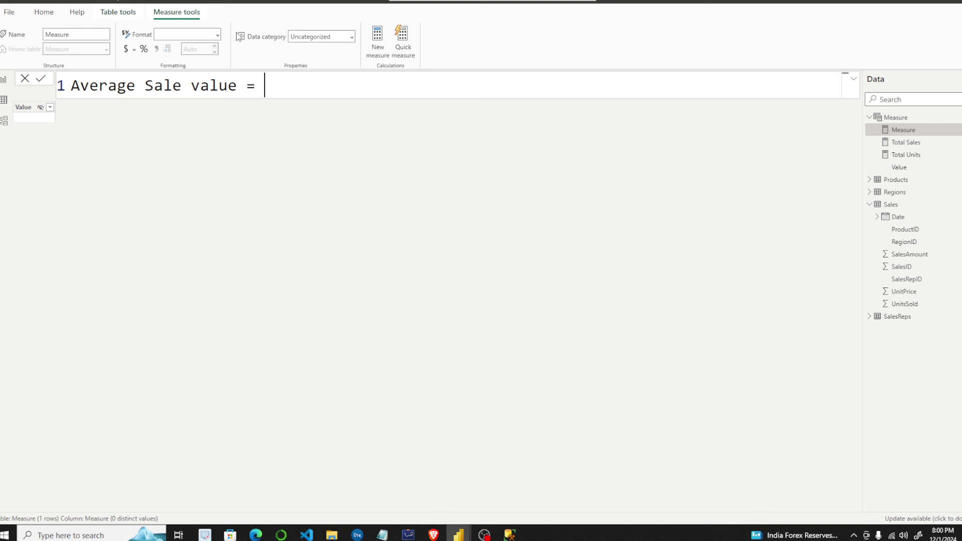
type("di")
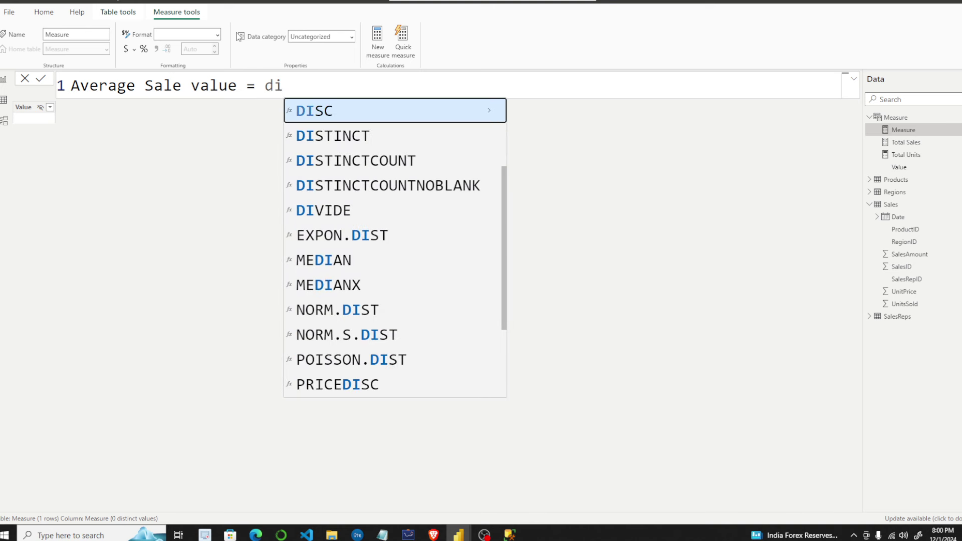
type("vid")
key("Tab")
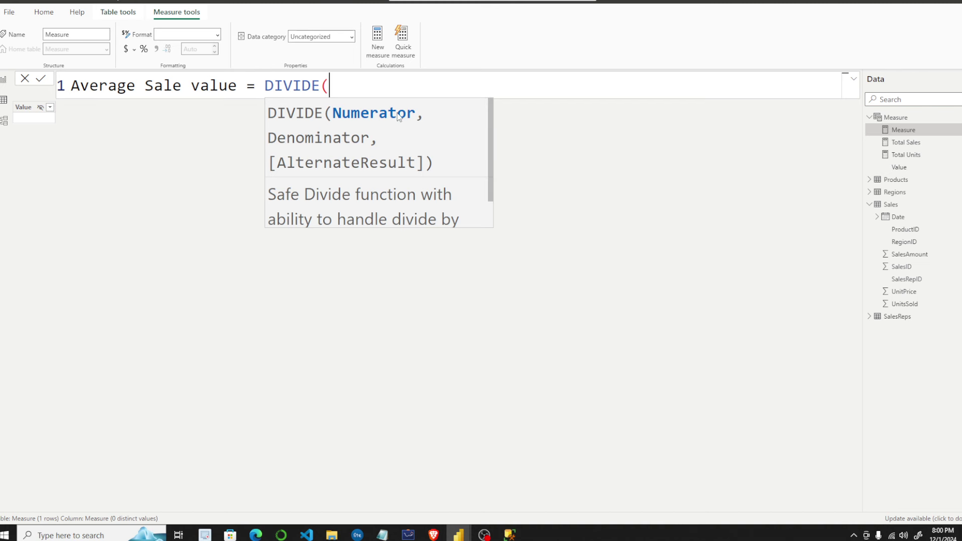
Complete the DIVIDE formula with [Total Sales] as numerator and [Total Units] as denominator, and commit the measure.
type("tot")
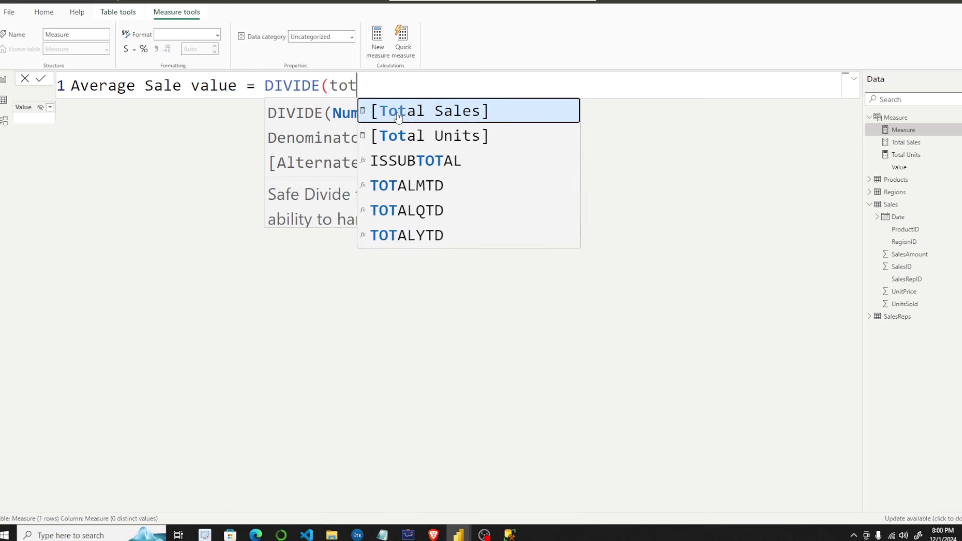
left_click(398, 116)
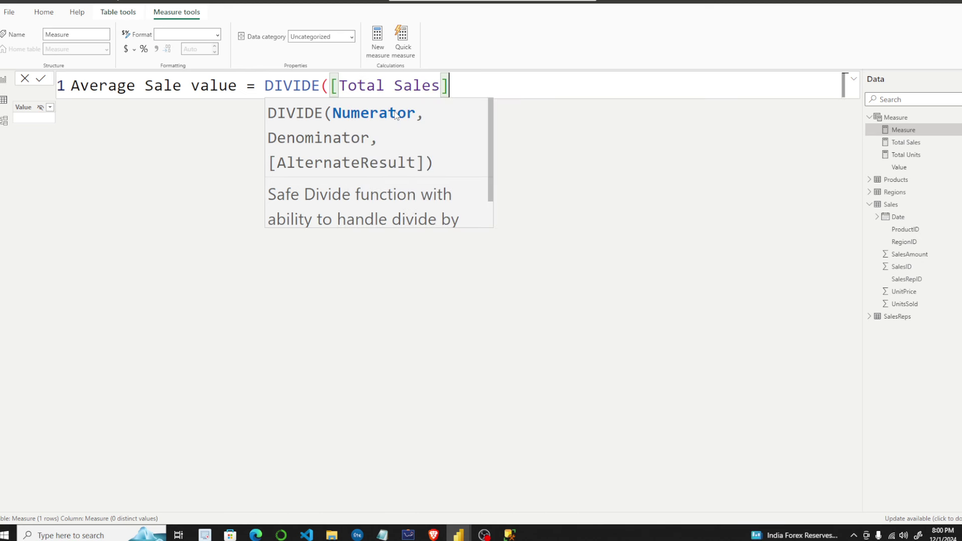
type(",")
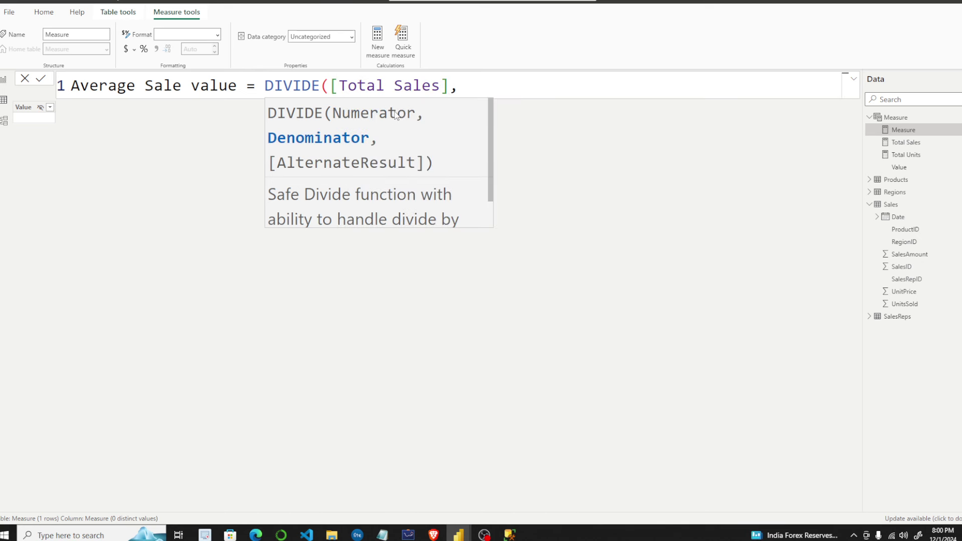
key("BackSpace")
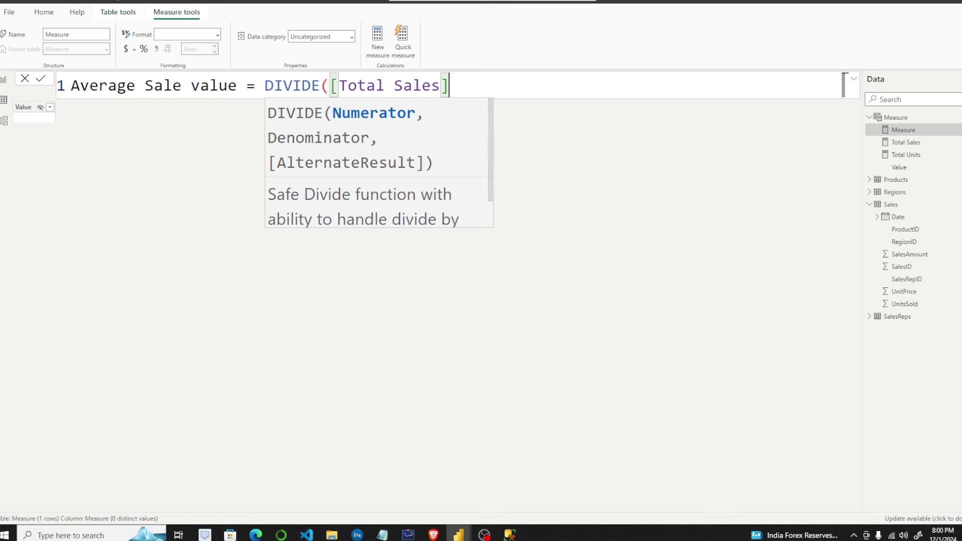
type("/")
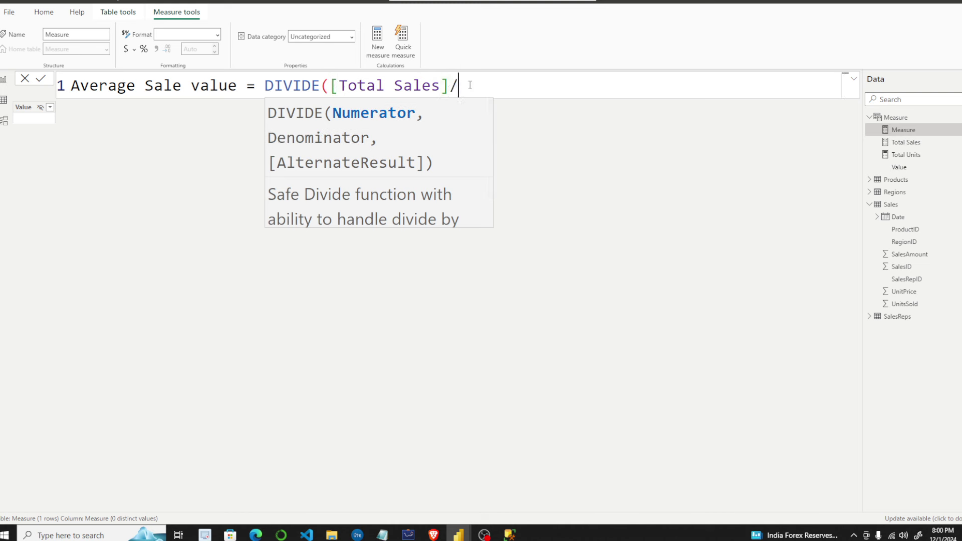
key("BackSpace")
type(",")
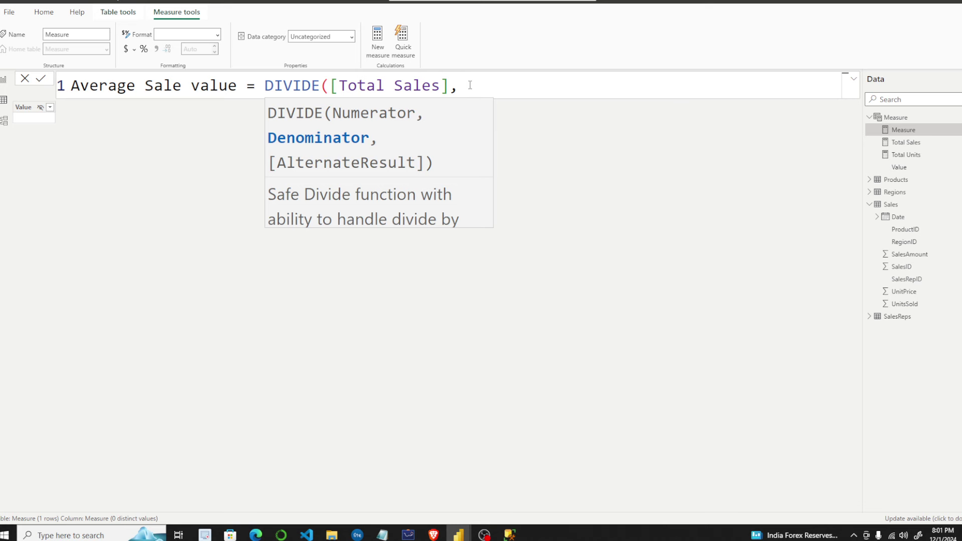
type("tot")
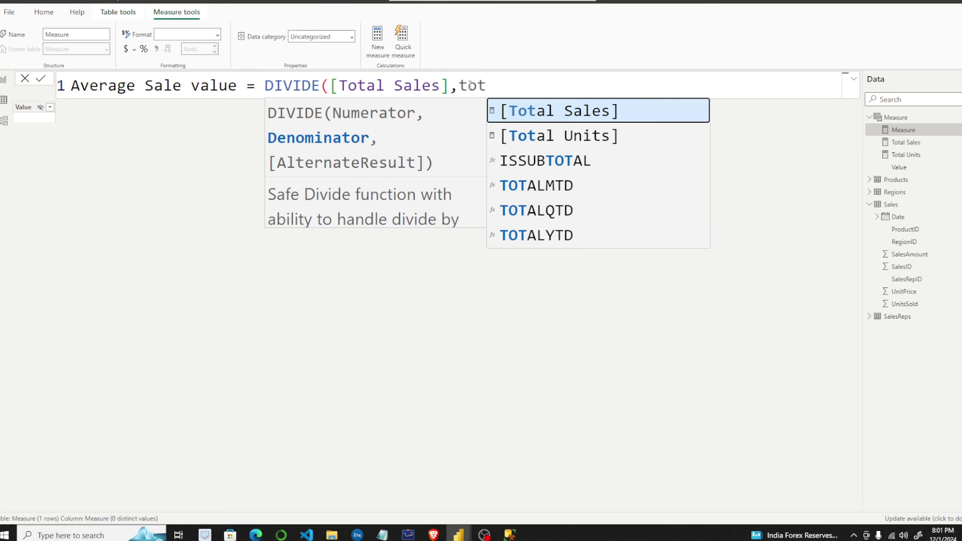
left_click(601, 143)
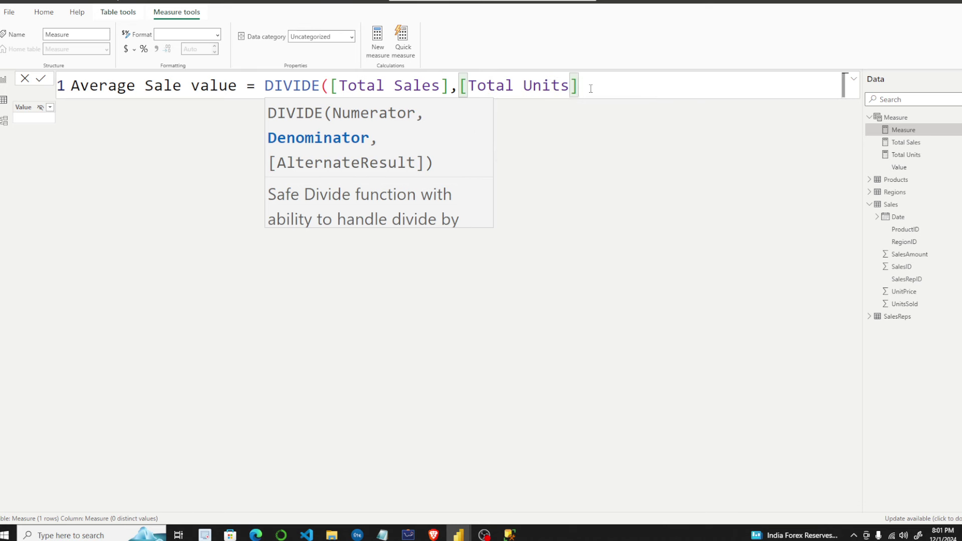
type(")")
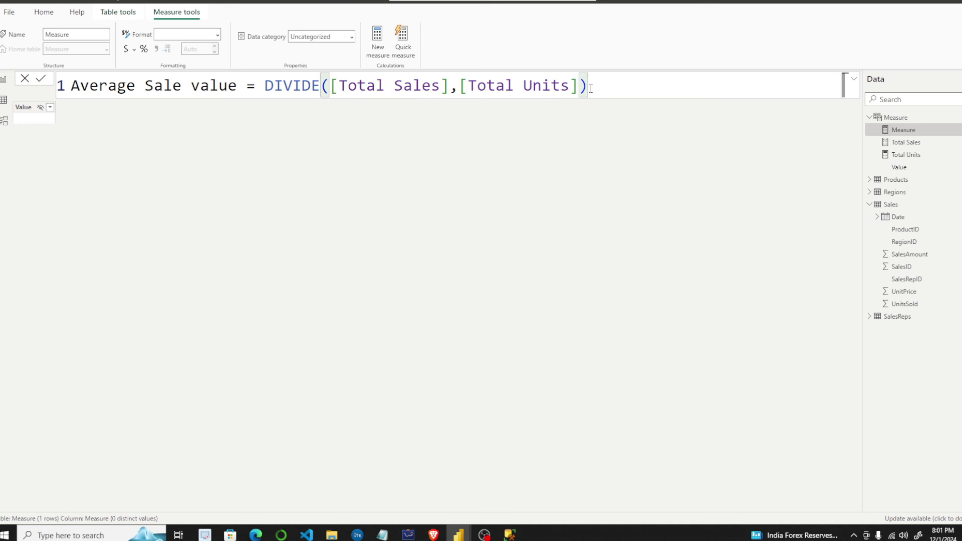
key("Return")
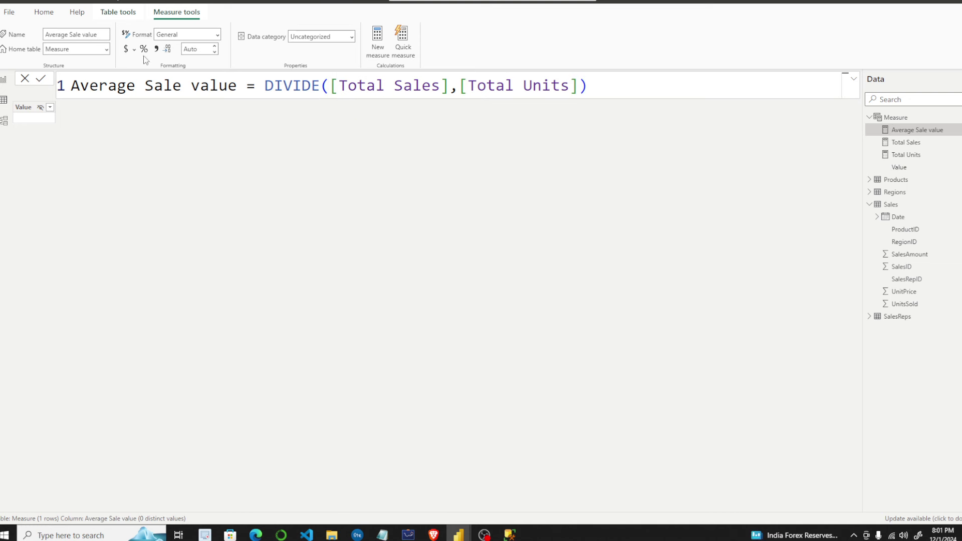
Insert the Tech town square image from the Pictures folder onto the Dashboard report page.
left_click(4, 81)
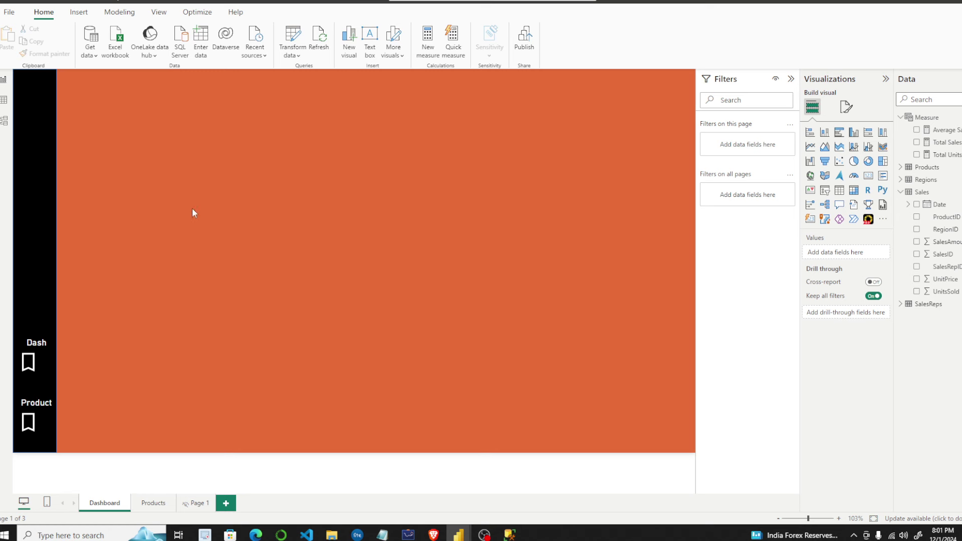
left_click(79, 12)
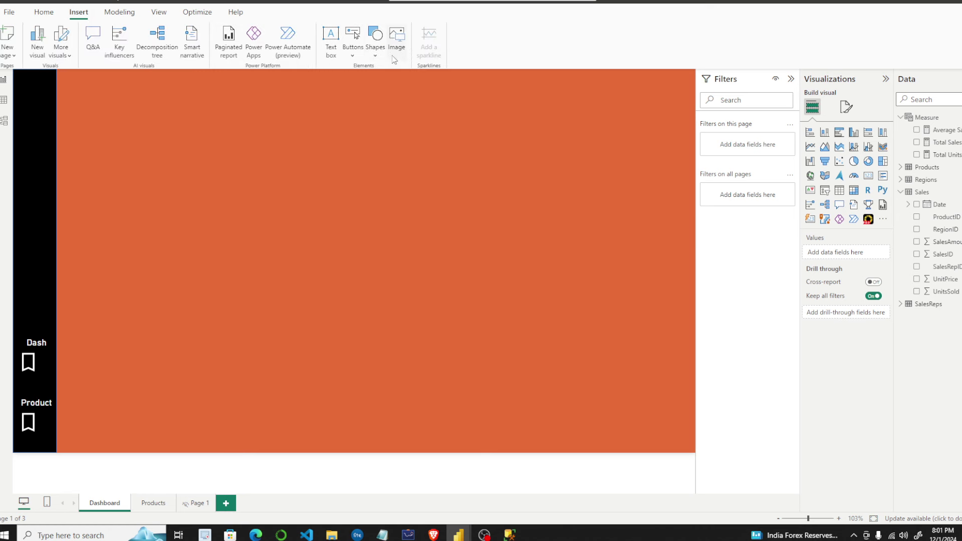
left_click(397, 41)
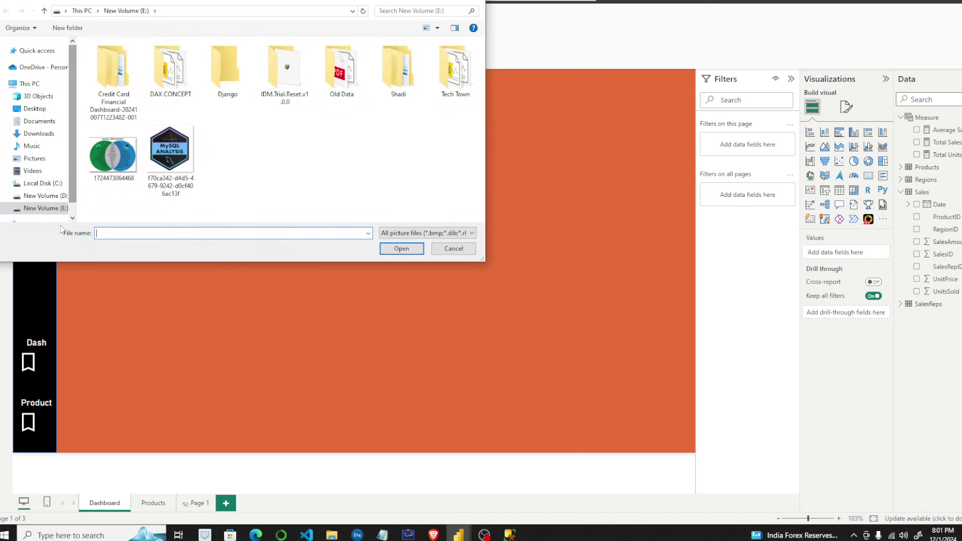
left_click(43, 158)
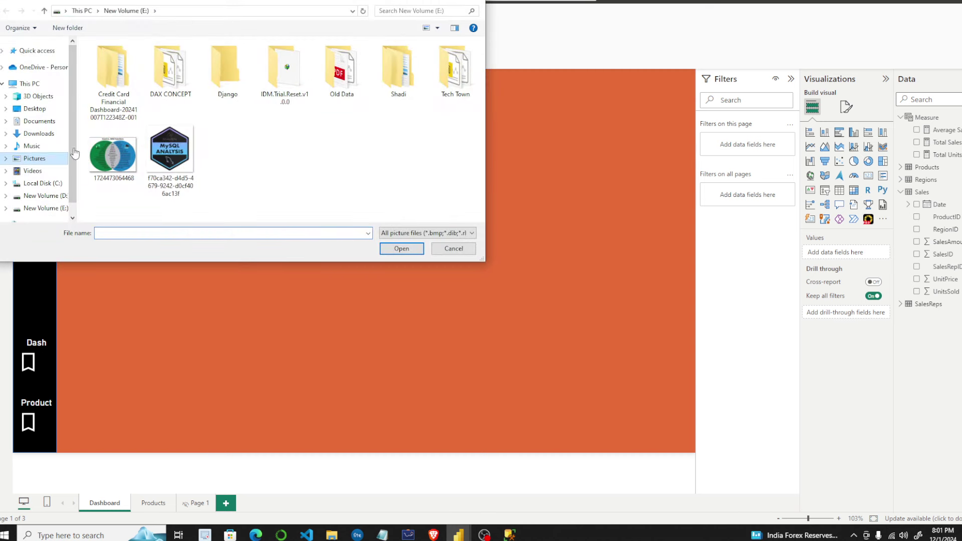
scroll(396, 132, "down", 15)
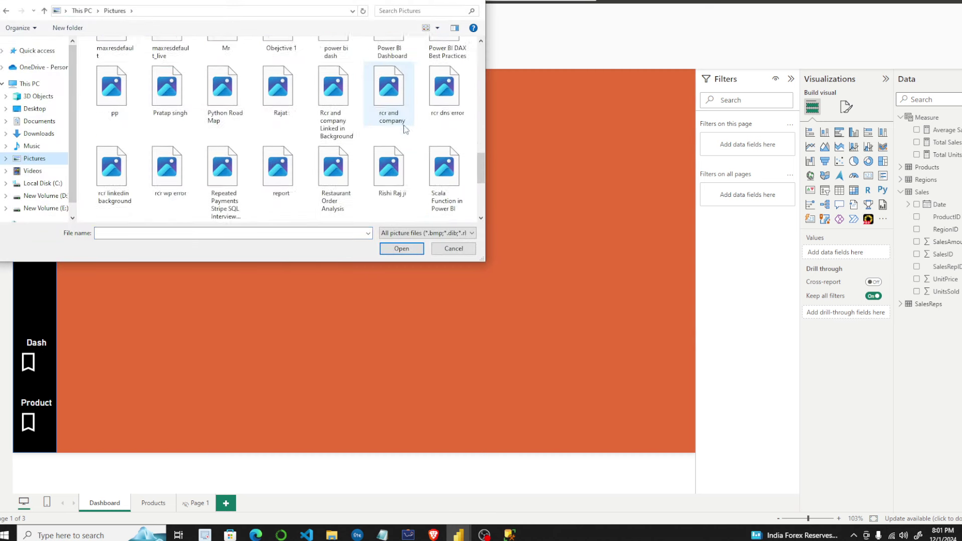
scroll(405, 135, "down", 5)
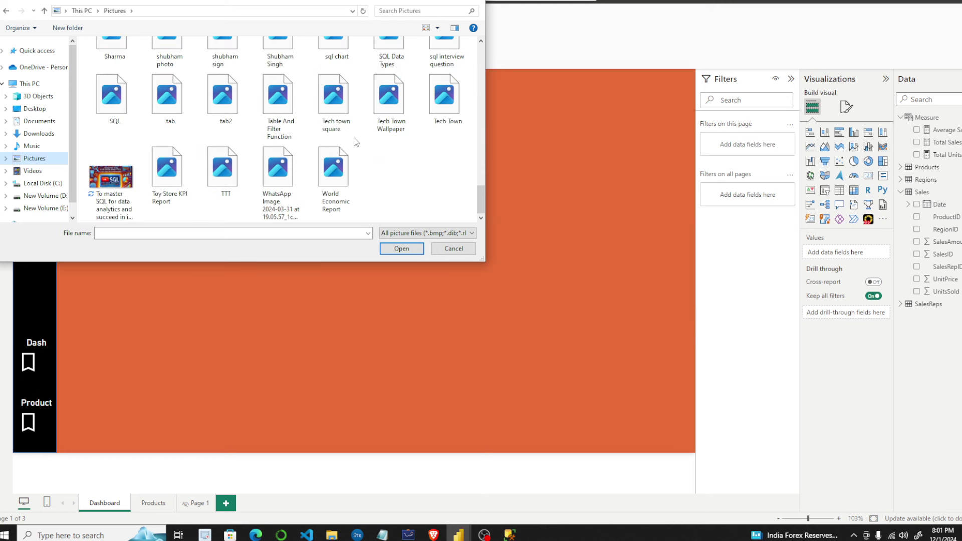
left_click(345, 120)
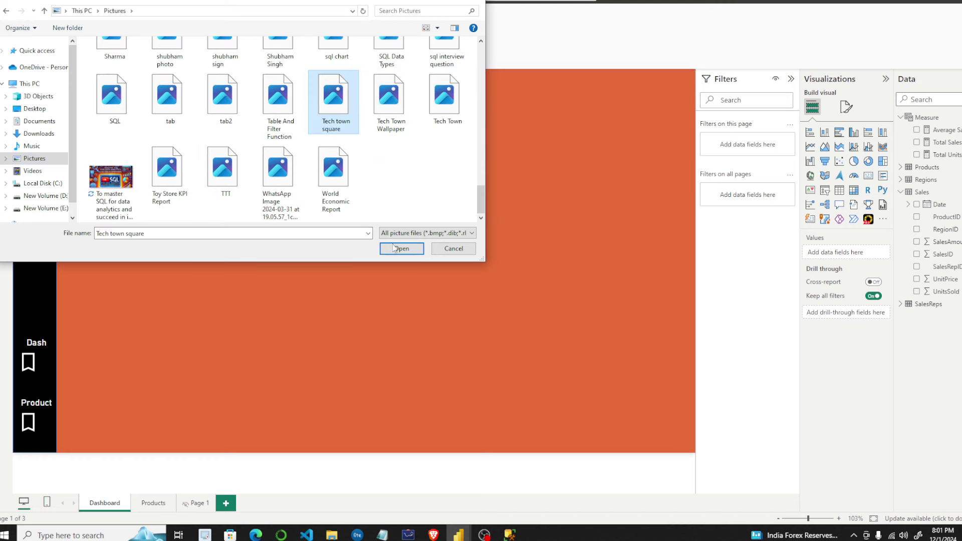
left_click(396, 247)
Shrink the logo image to a small square and place it in the page's upper-left corner beside the black sidebar.
left_click_drag(159, 184, 126, 161)
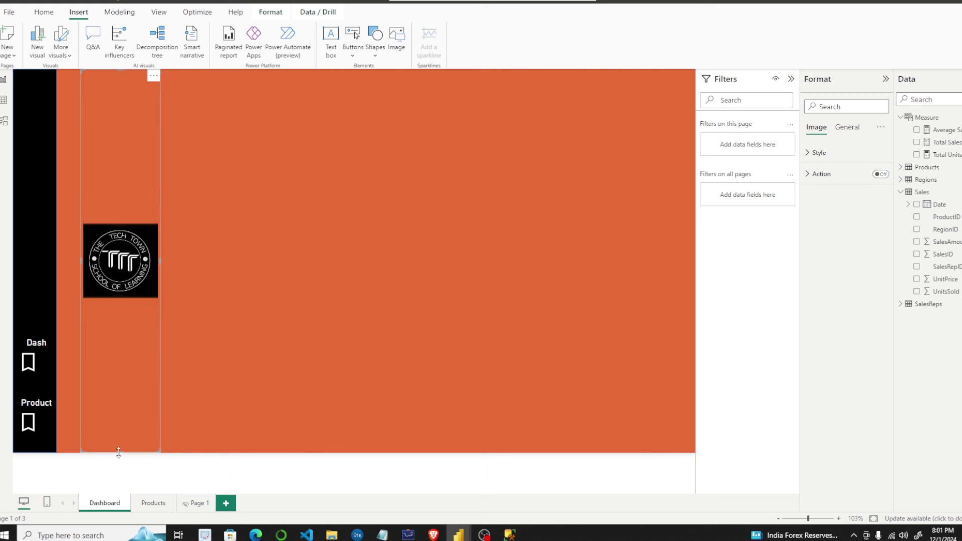
left_click_drag(118, 453, 136, 143)
mouse_move(123, 101)
left_mouse_down()
mouse_move(117, 115)
mouse_move(110, 108)
left_mouse_up()
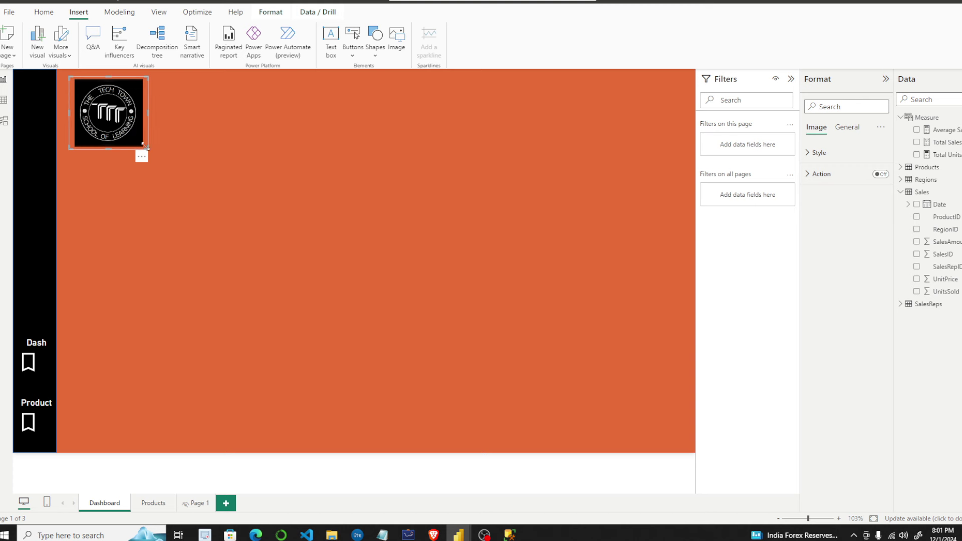
mouse_move(144, 145)
left_mouse_down()
mouse_move(158, 156)
mouse_move(137, 133)
left_mouse_up()
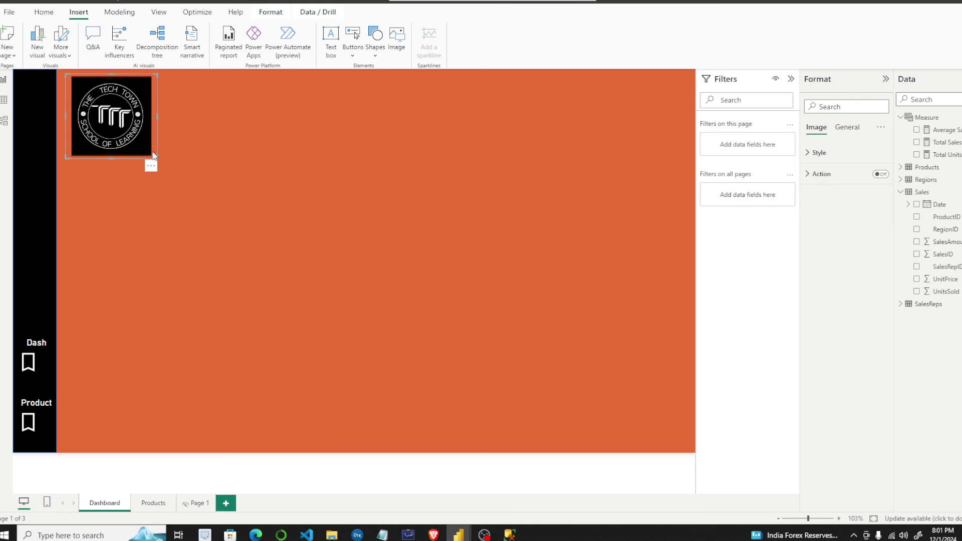
left_click(290, 181)
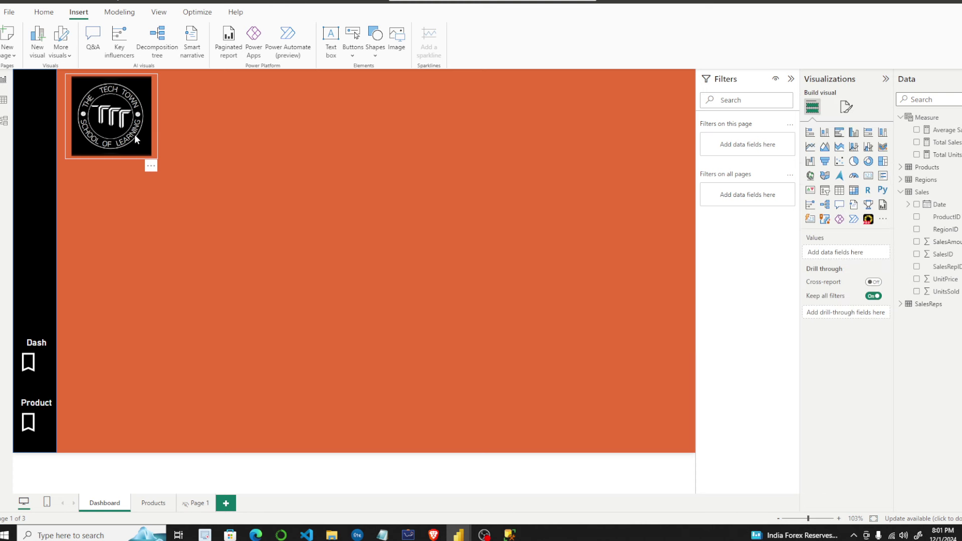
left_click_drag(135, 134, 136, 138)
left_click(221, 177)
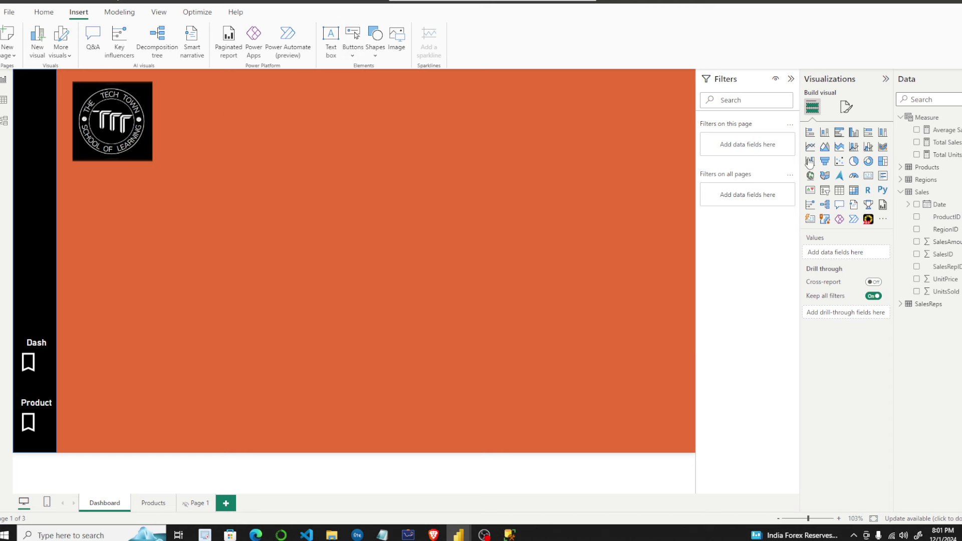
Add an empty Card visual, reduce its height and place it to the right of the logo.
left_click(868, 175)
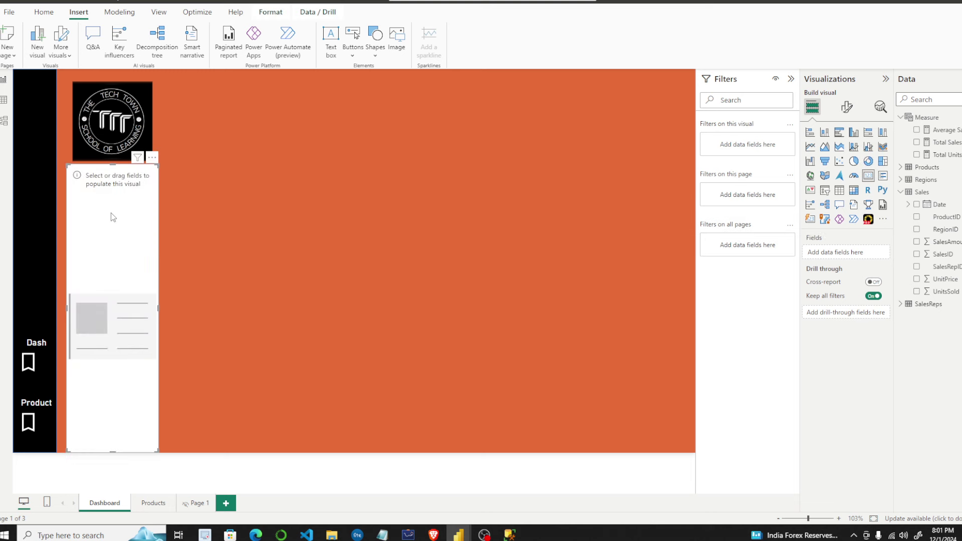
left_click_drag(112, 165, 243, 95)
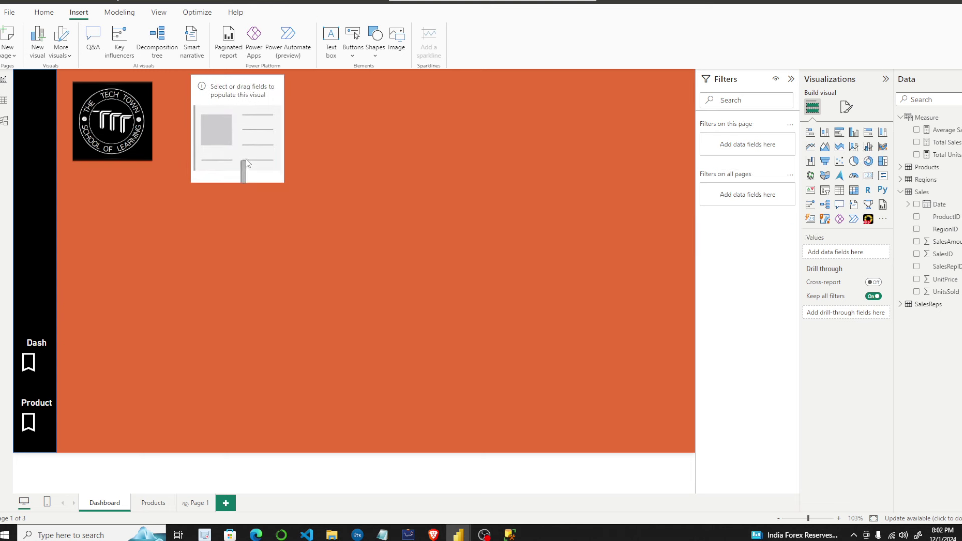
left_click_drag(240, 140, 240, 144)
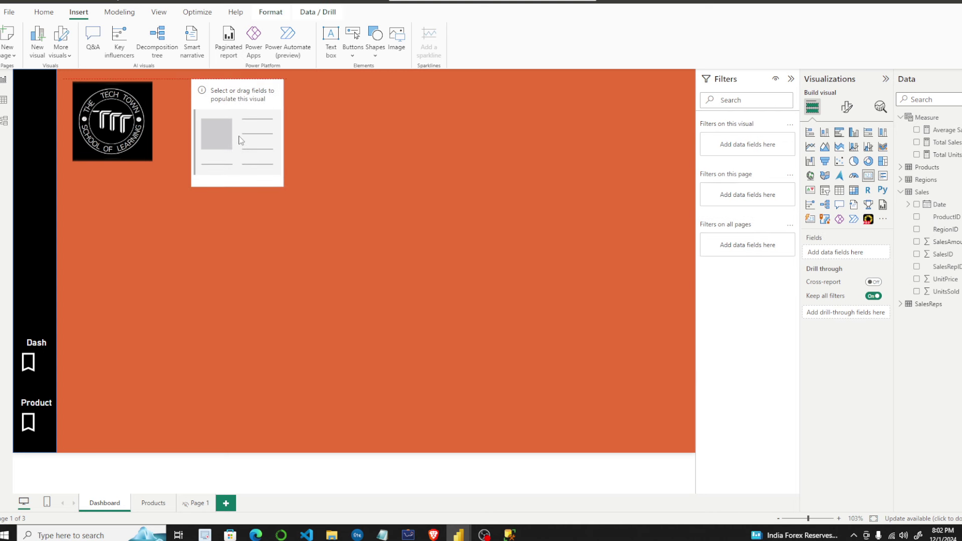
left_click_drag(239, 183, 240, 146)
Enlarge the logo slightly and widen and heighten the card so its lower edge lines up with the logo's.
left_click(151, 149)
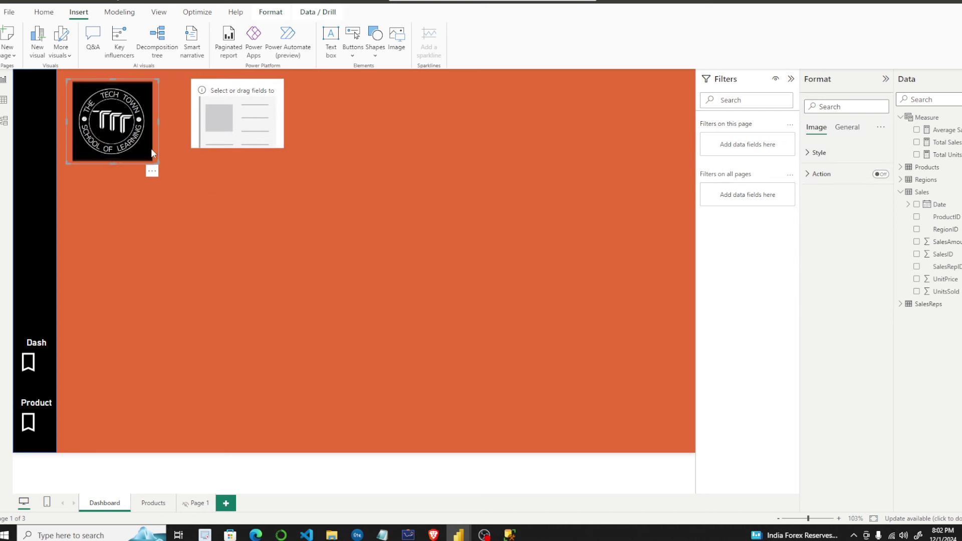
left_click_drag(159, 158, 165, 170)
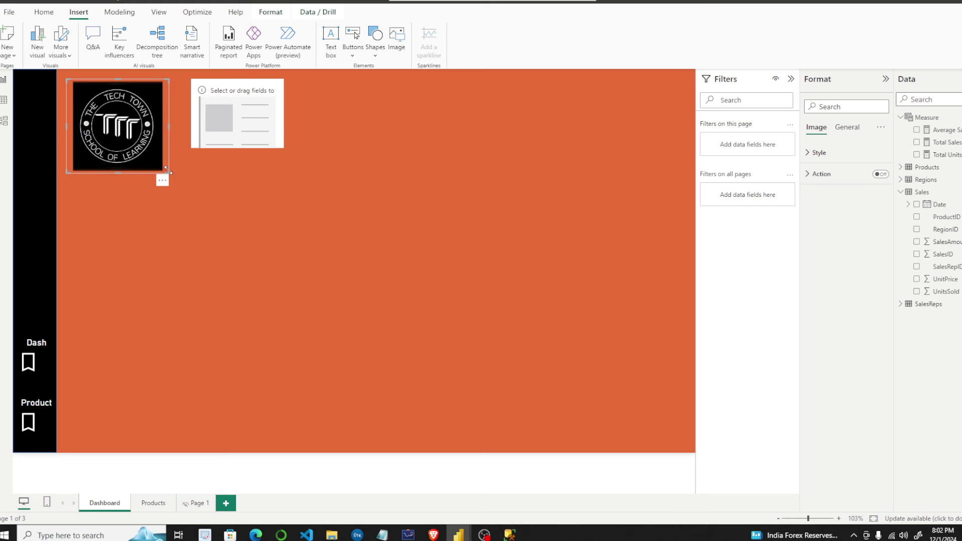
left_click(277, 162)
left_click_drag(282, 147, 309, 175)
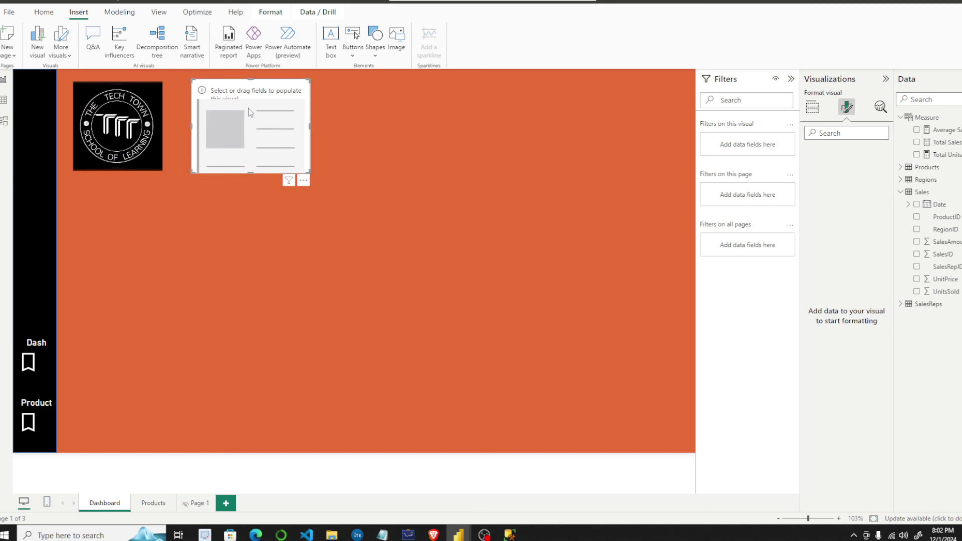
Fill the card with the Total Sales measure and check the card styling in the finished Sales report.
left_click(812, 107)
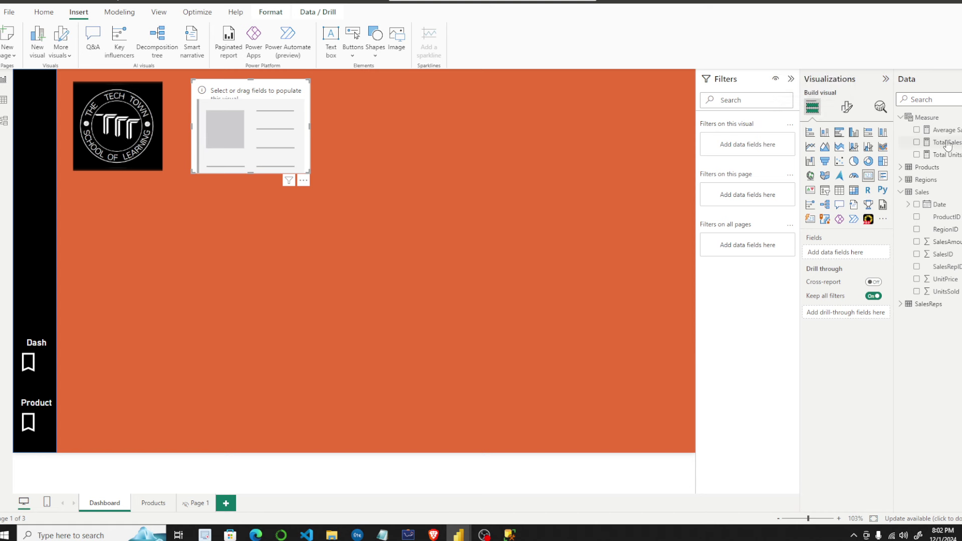
left_click_drag(947, 143, 840, 253)
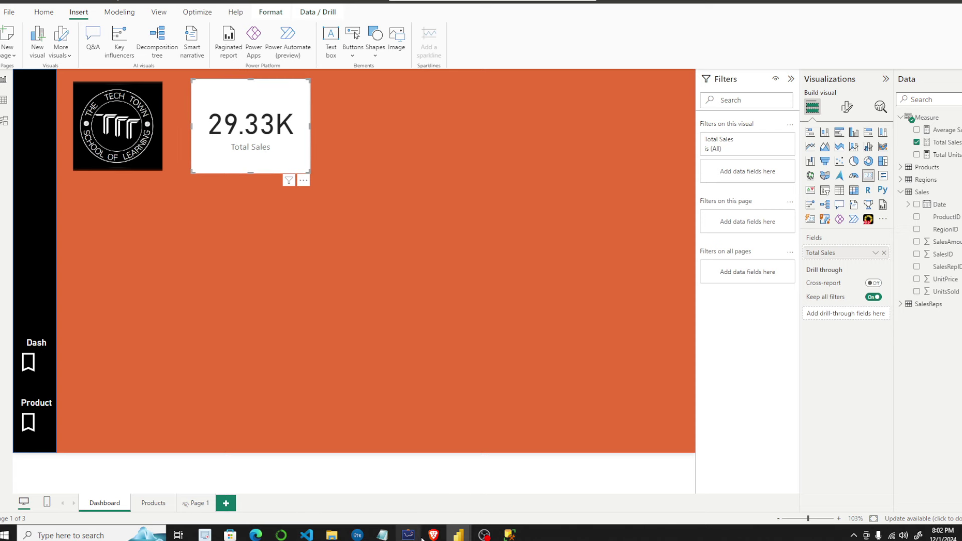
mouse_move(481, 535)
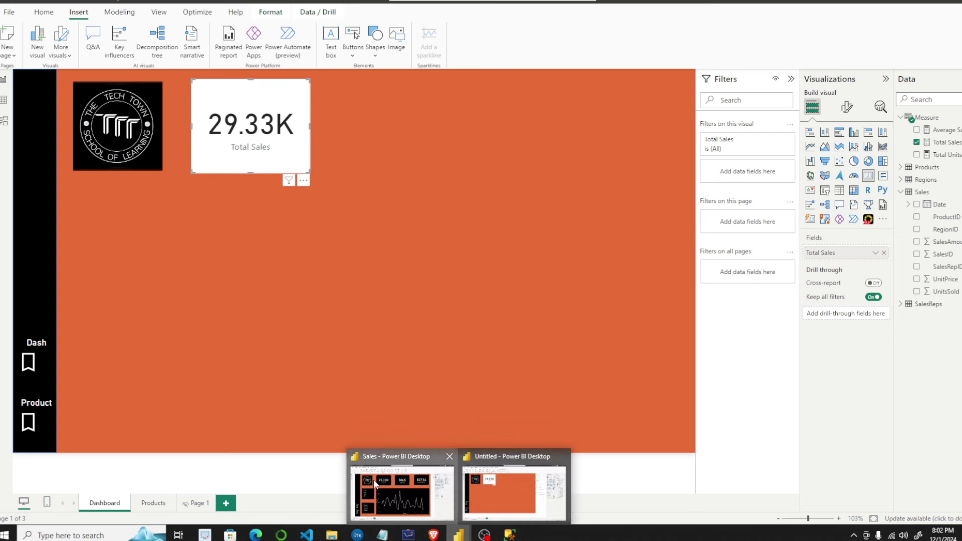
left_click(401, 496)
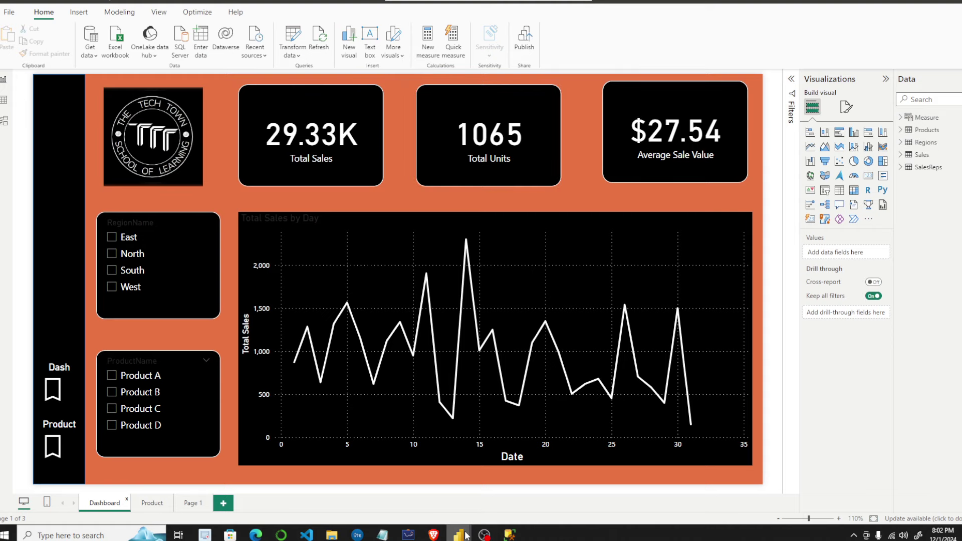
mouse_move(458, 535)
left_click(472, 503)
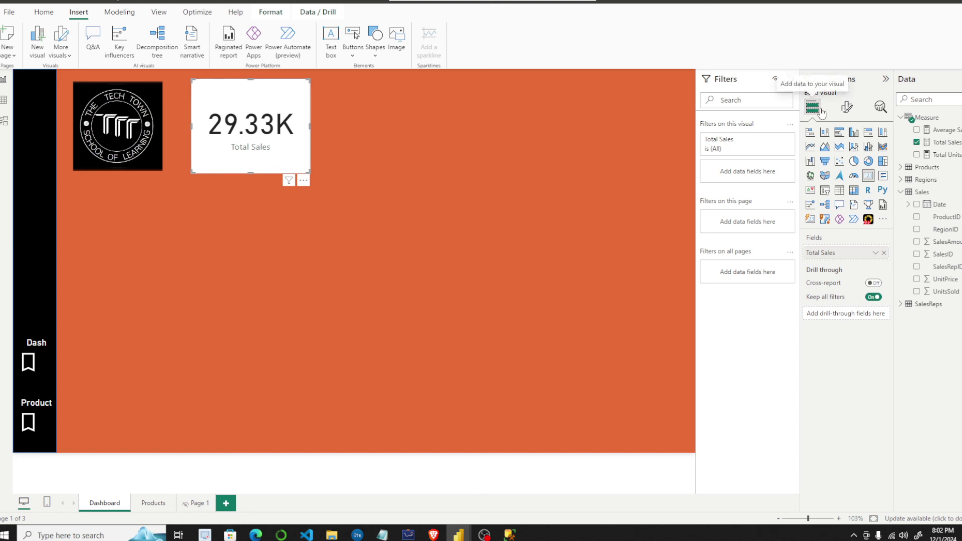
Set the callout value color of the Total Sales card to white.
left_click(847, 107)
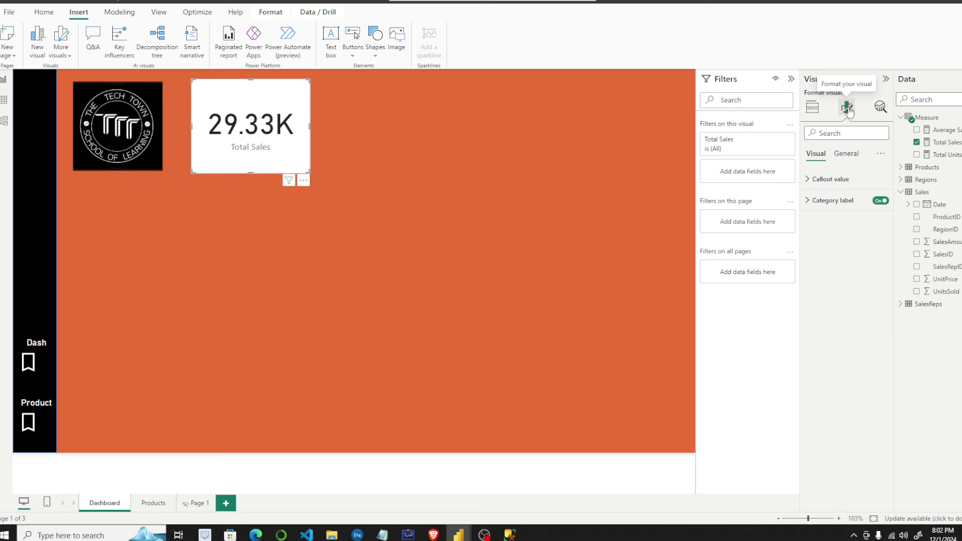
left_click(810, 179)
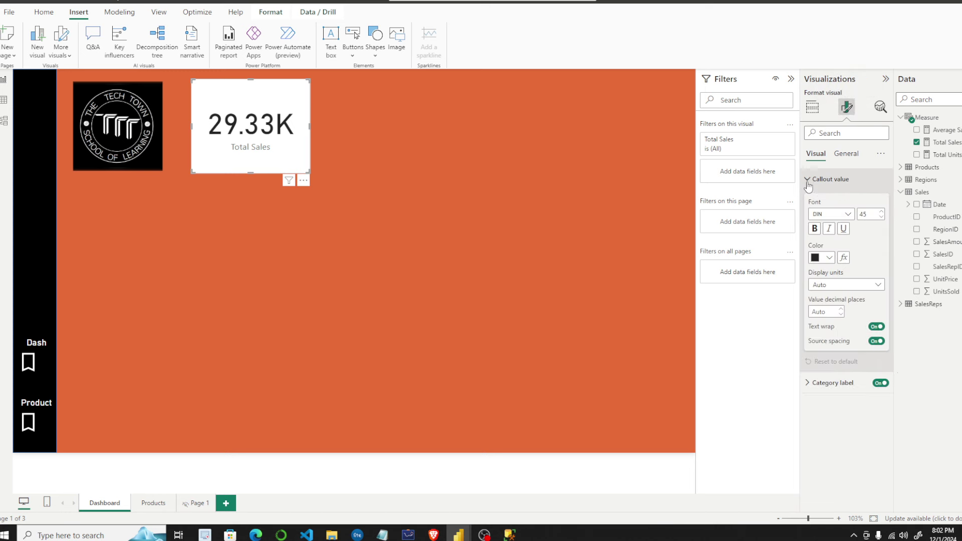
left_click(831, 258)
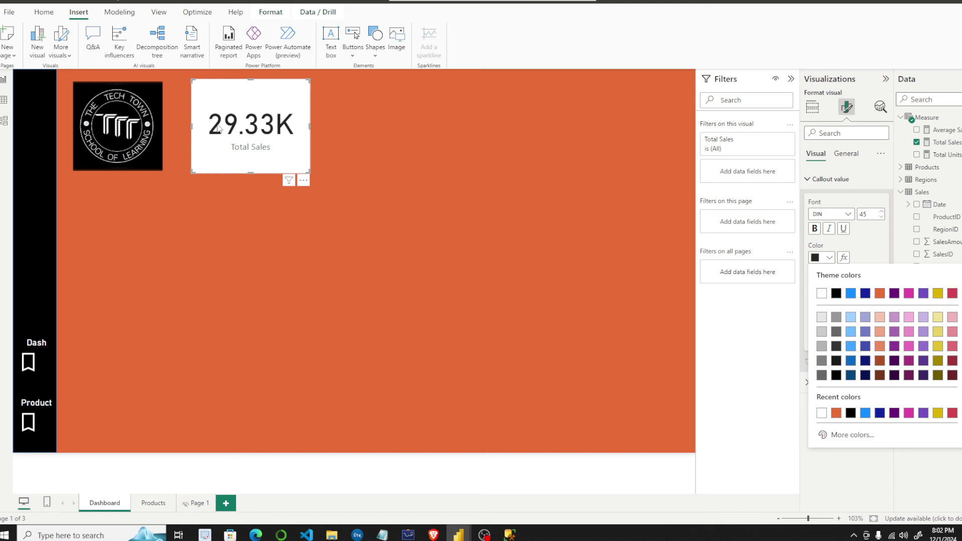
left_click(822, 293)
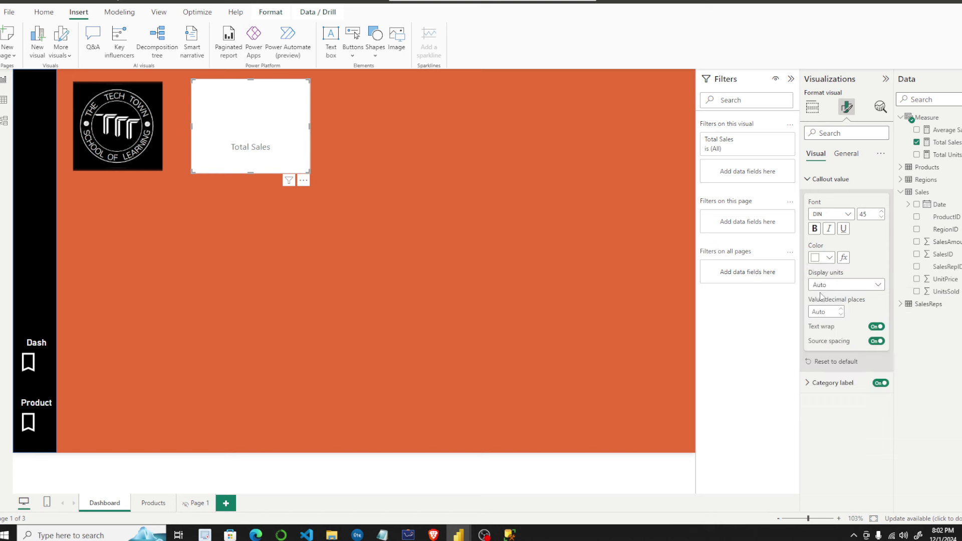
left_click(816, 179)
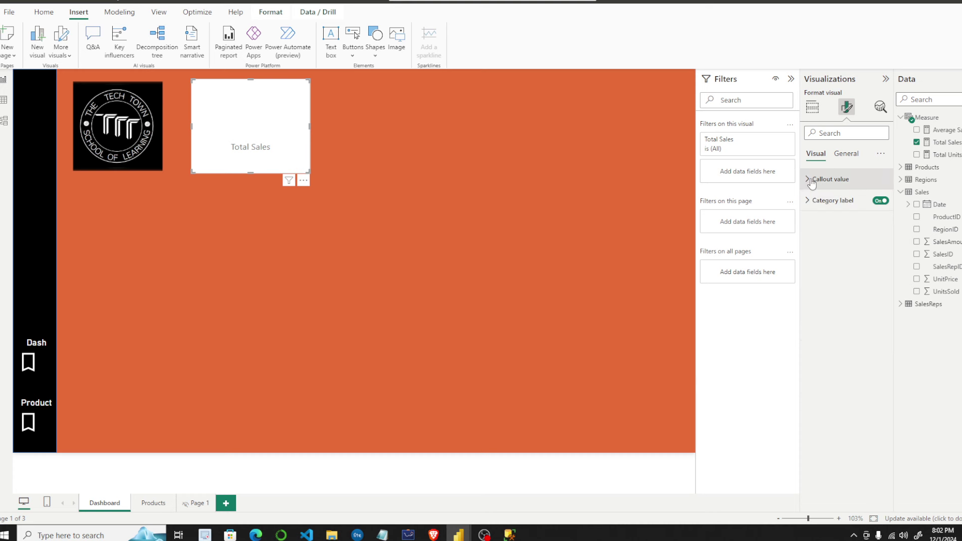
Set the background color of the Total Sales card to black.
left_click(846, 153)
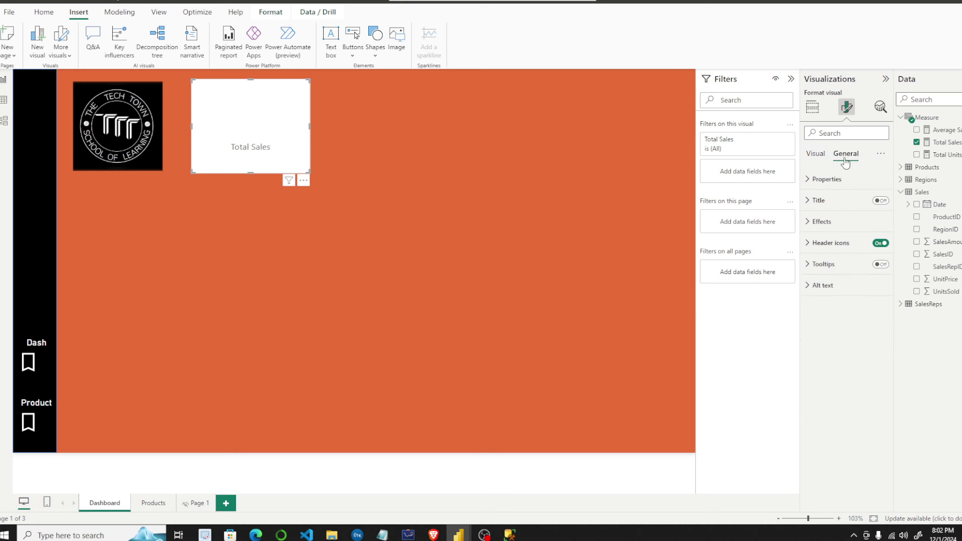
left_click(806, 223)
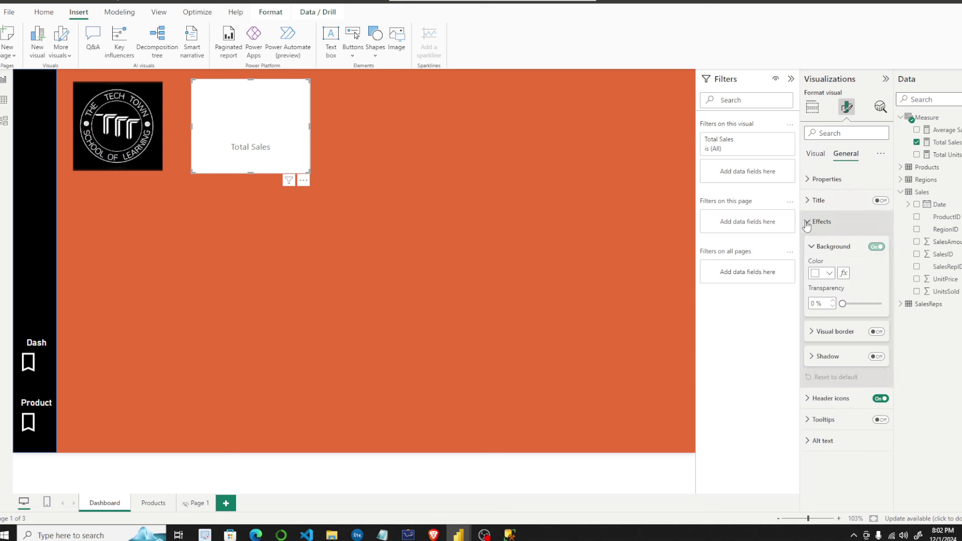
left_click(829, 274)
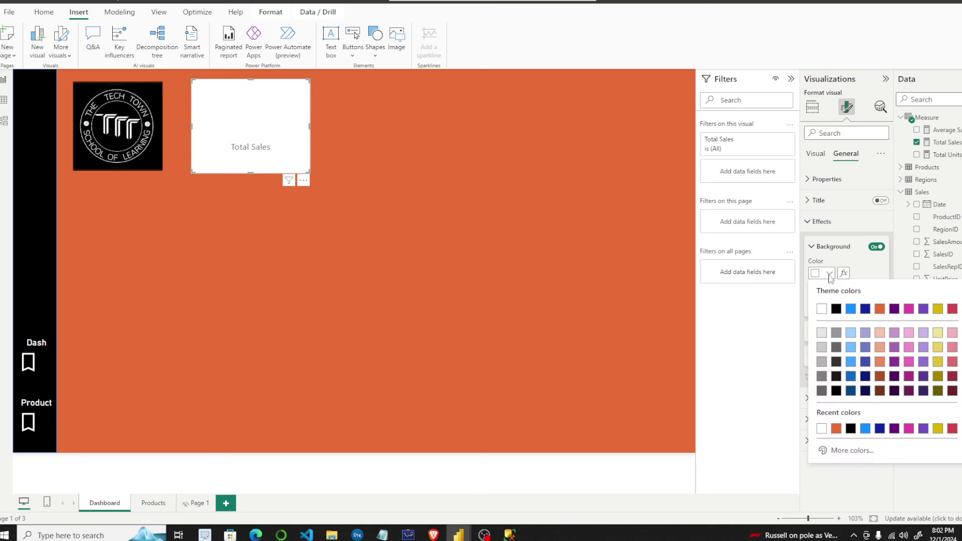
left_click(834, 310)
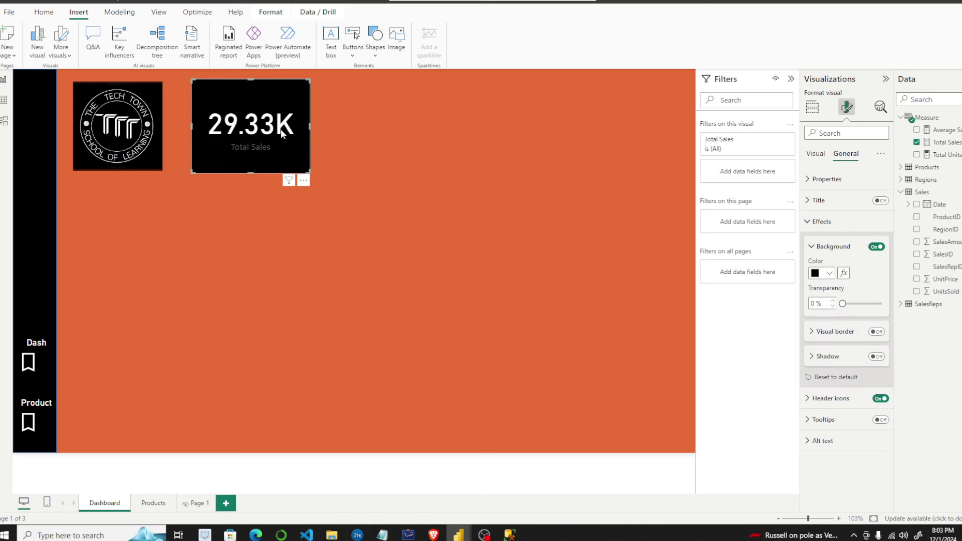
left_click(815, 223)
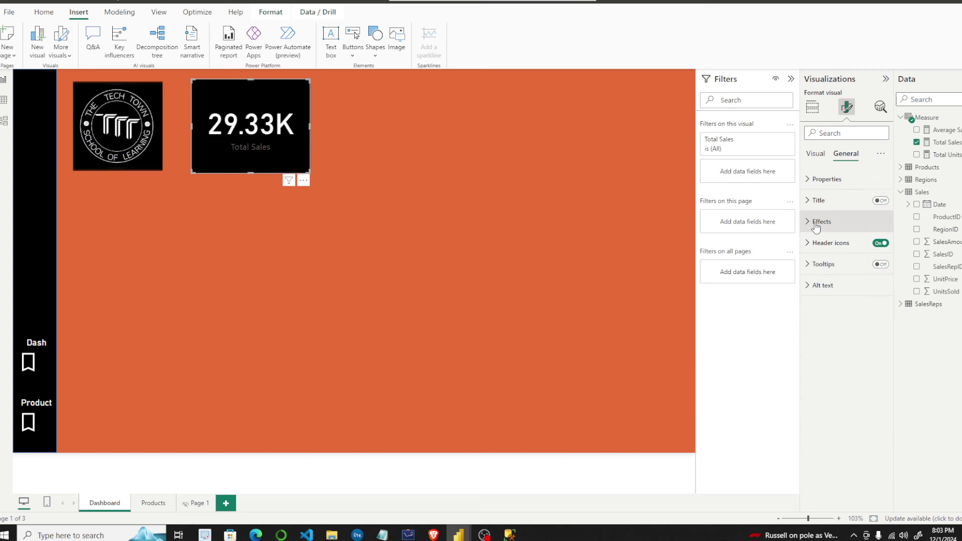
Set the category label color of the Total Sales card to white.
left_click(815, 154)
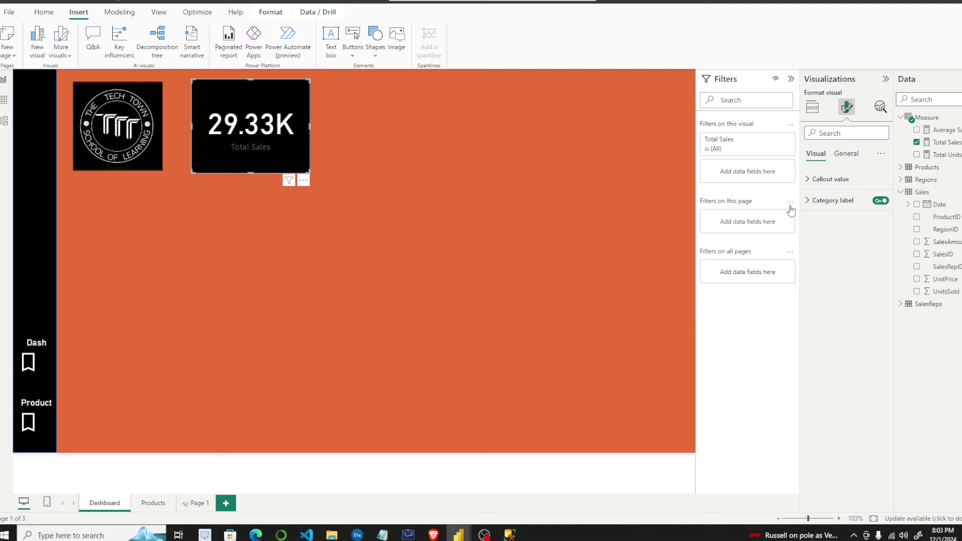
left_click(808, 201)
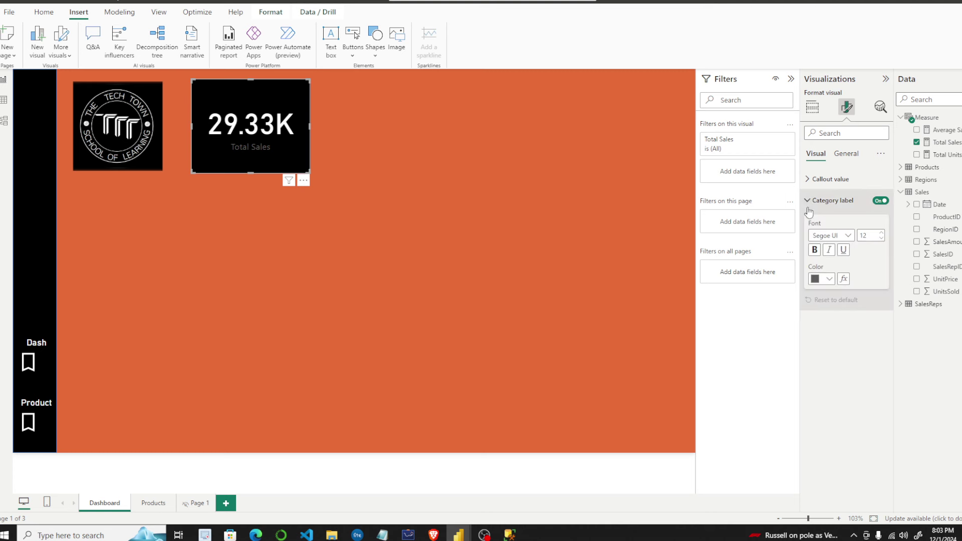
left_click(830, 279)
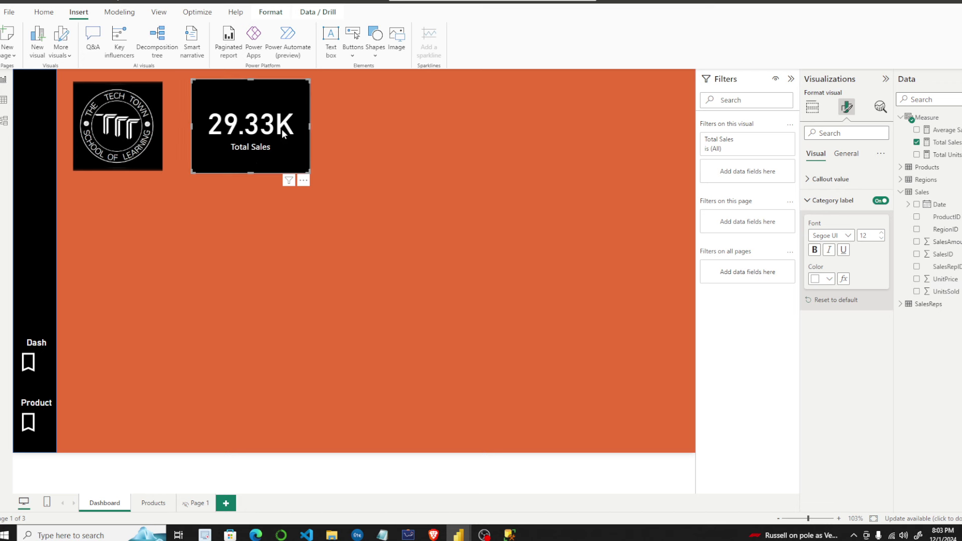
left_click(824, 200)
Give the Total Sales card a white visual border with 14 px rounded corners.
left_click(842, 154)
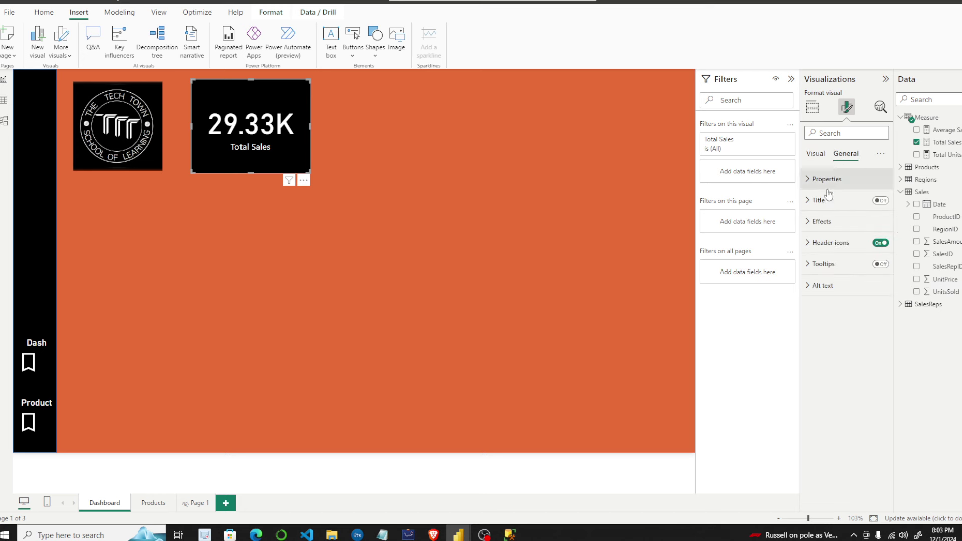
left_click(819, 222)
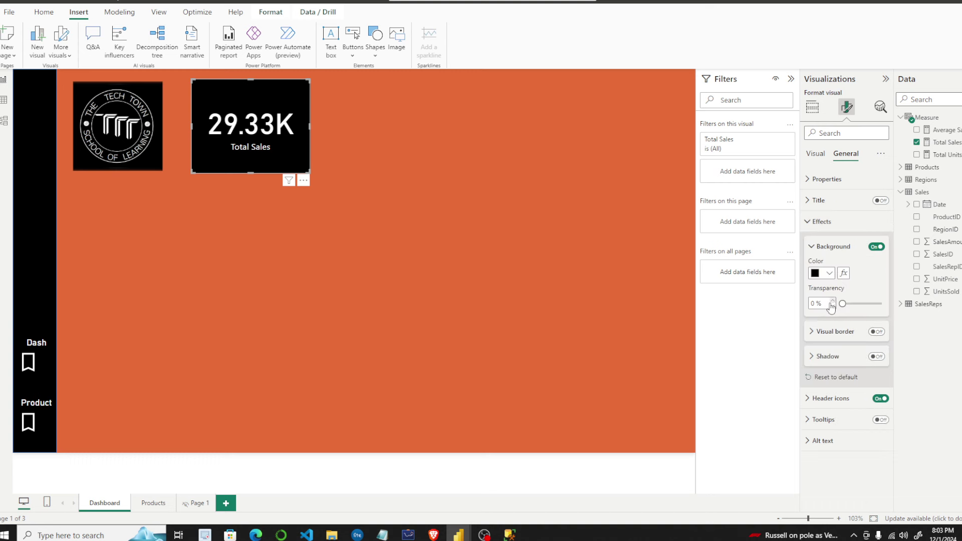
left_click(850, 332)
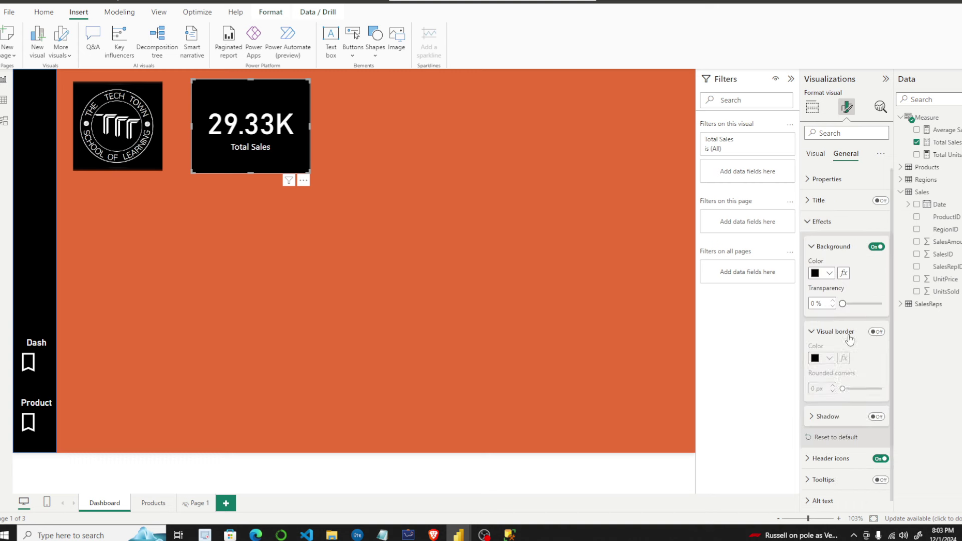
left_click(878, 328)
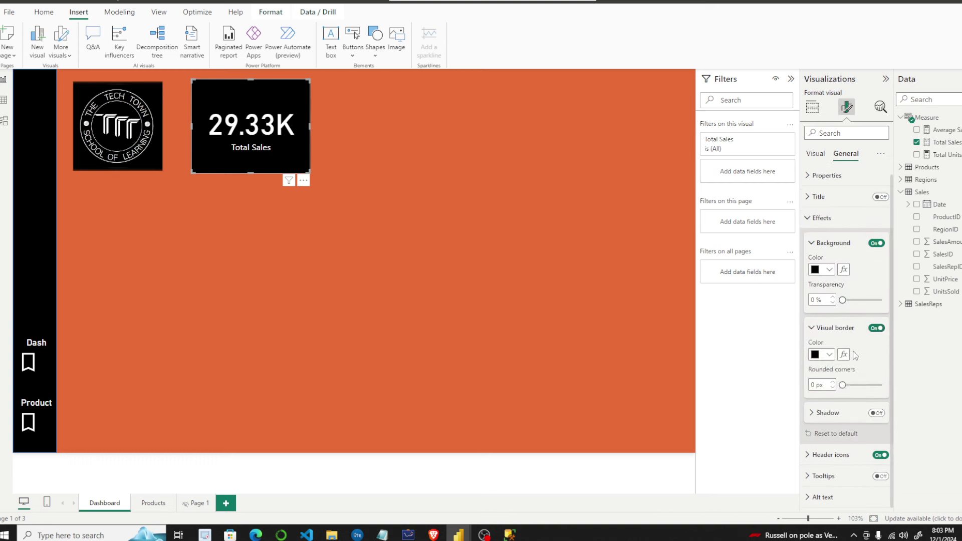
left_click(829, 355)
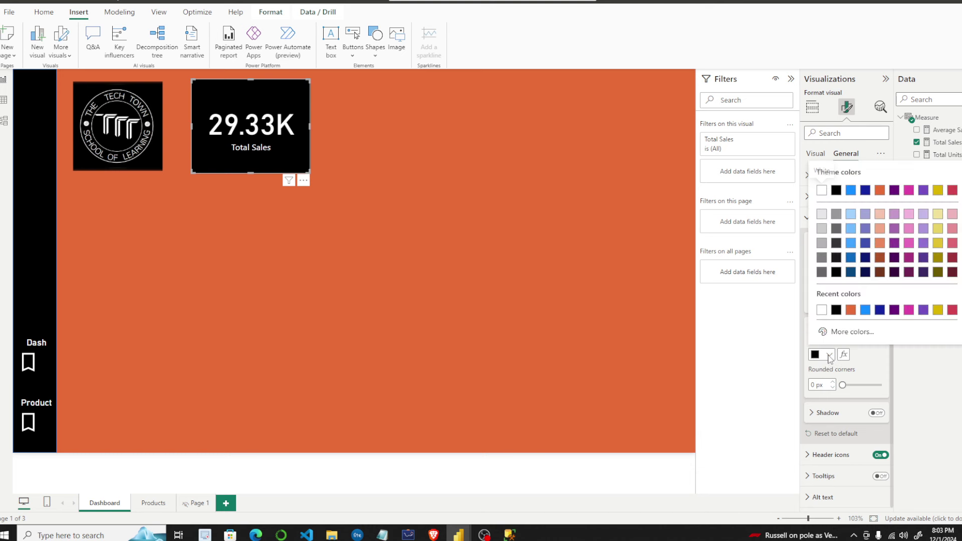
left_click(823, 312)
left_click_drag(842, 385, 860, 390)
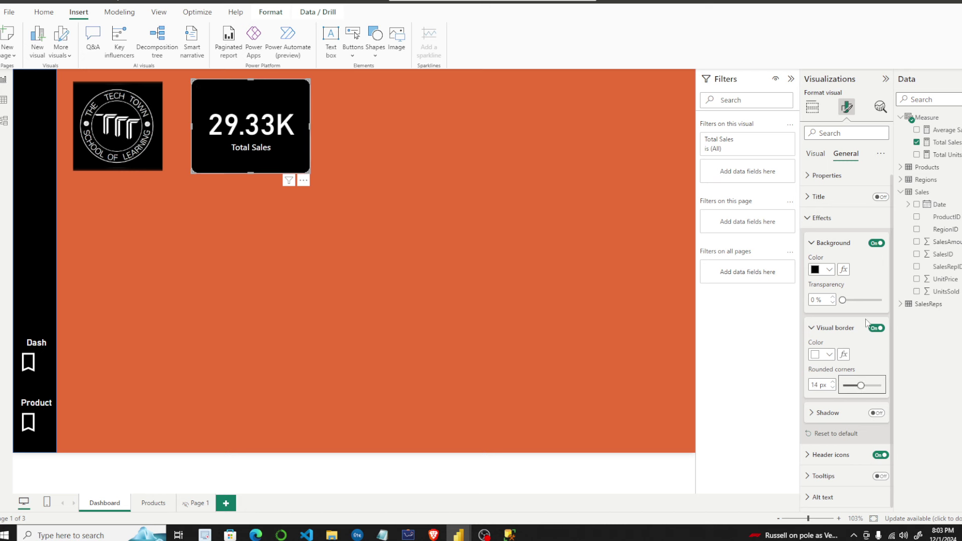
left_click(812, 327)
left_click(826, 252)
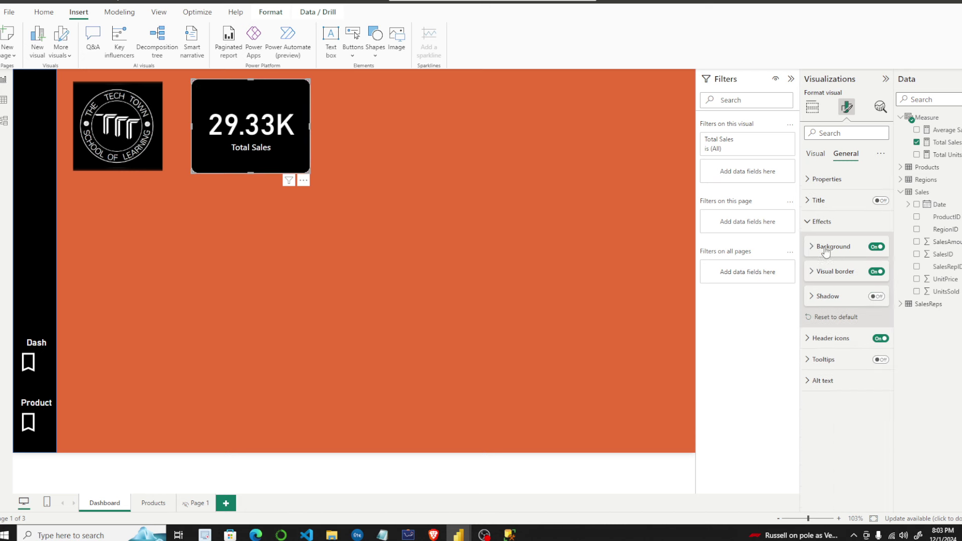
left_click(556, 225)
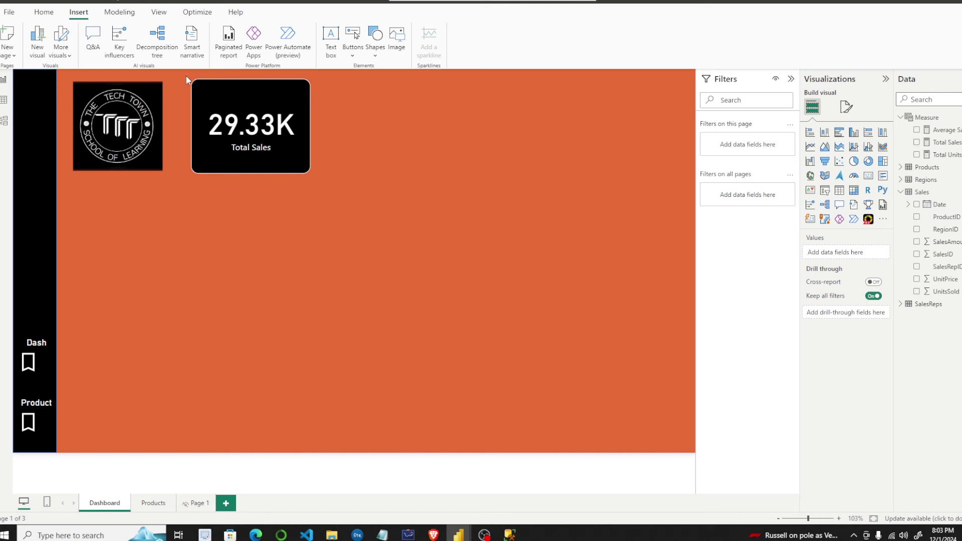
Move the Total Sales card slightly down and widen it, and place two copies of it in a row beside it.
mouse_move(281, 140)
left_mouse_down()
mouse_move(274, 149)
mouse_move(282, 147)
left_mouse_up()
left_click_drag(310, 177, 313, 142)
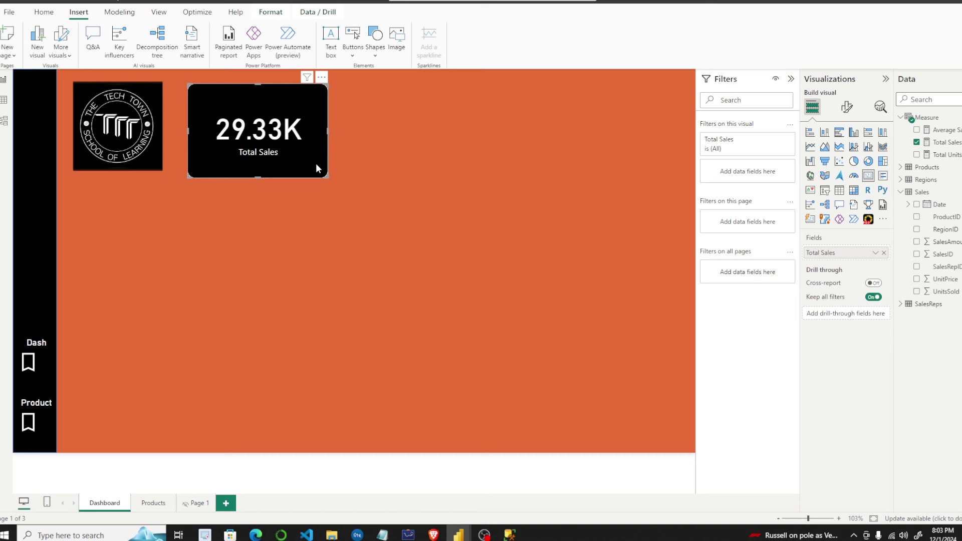
key("ctrl+v")
key("ctrl+v")
left_click_drag(318, 152, 660, 136)
left_click_drag(273, 143, 447, 143)
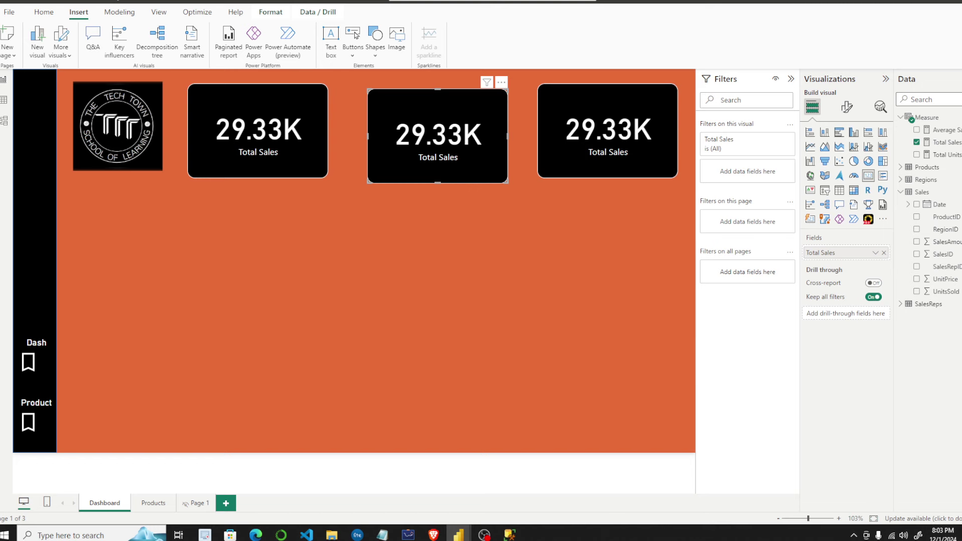
Check the card order in the finished Sales report and replace the middle card's field with the Total Units measure.
mouse_move(457, 526)
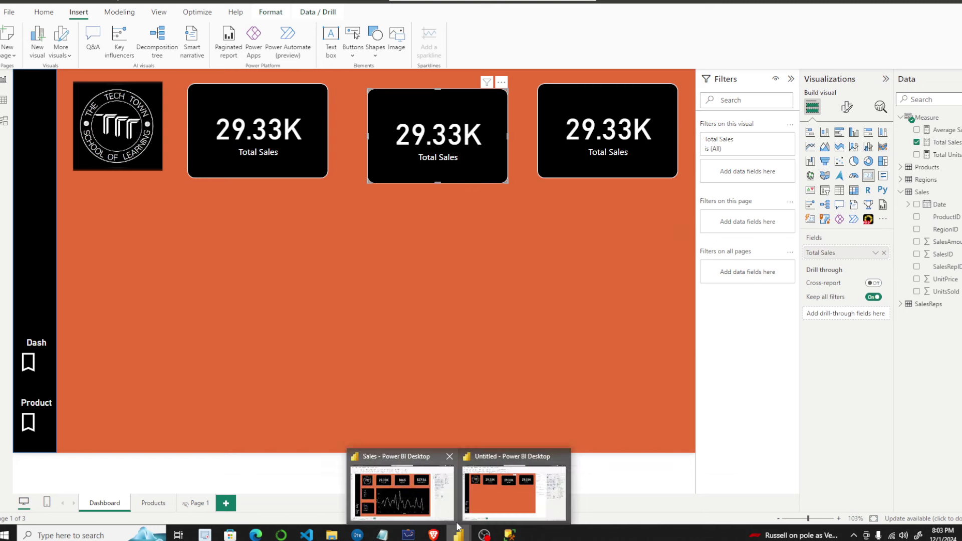
left_click(401, 480)
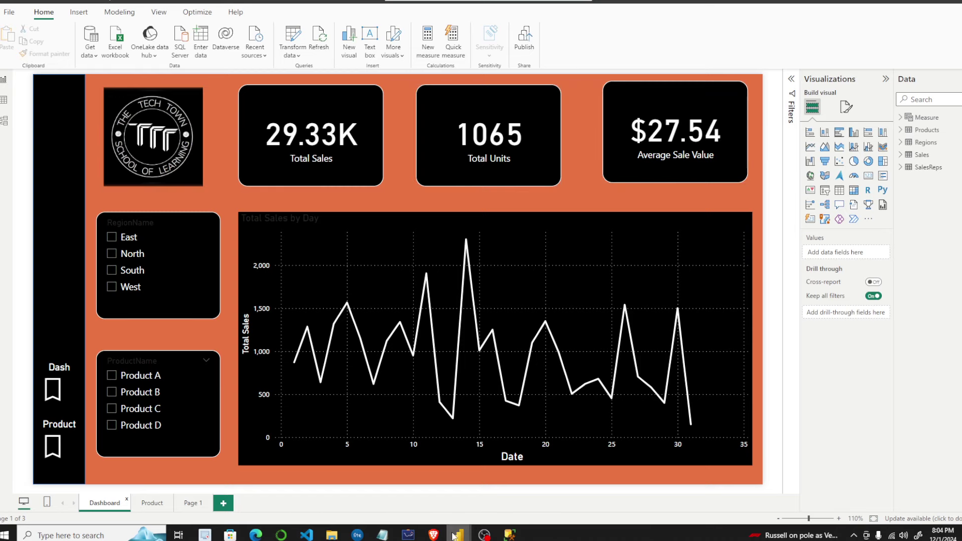
mouse_move(454, 535)
left_click(485, 498)
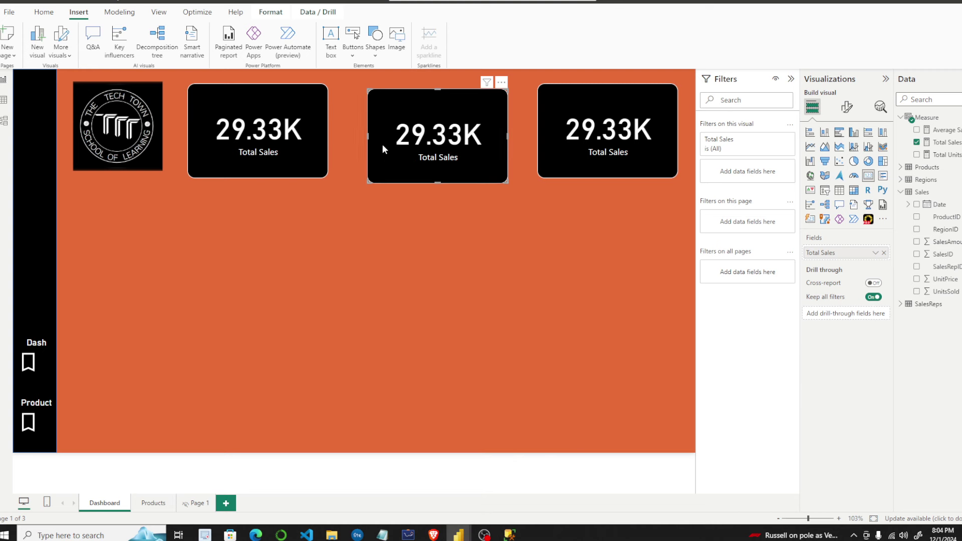
left_click(884, 253)
left_click_drag(952, 157, 864, 251)
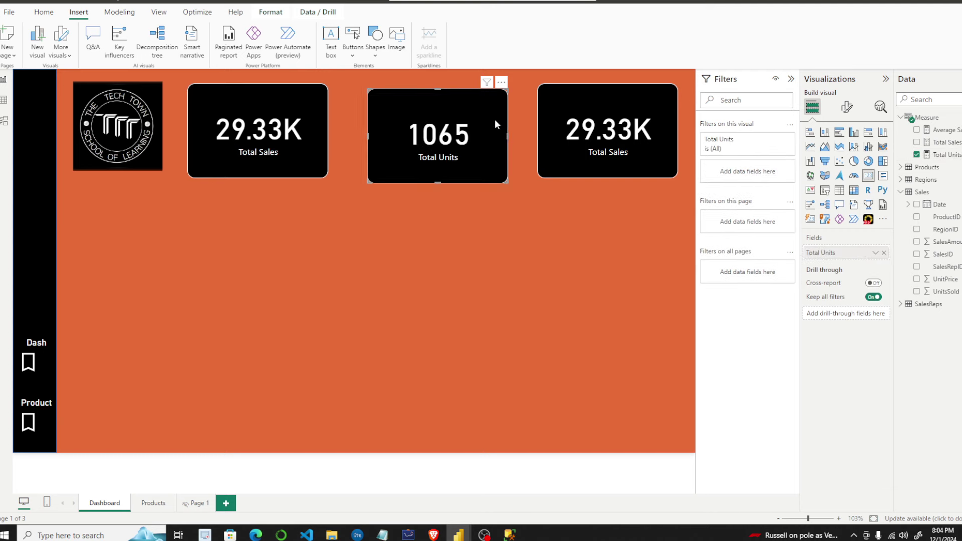
Replace the third card's field with the Average Sale value measure and open that measure's formatting settings.
left_click(634, 164)
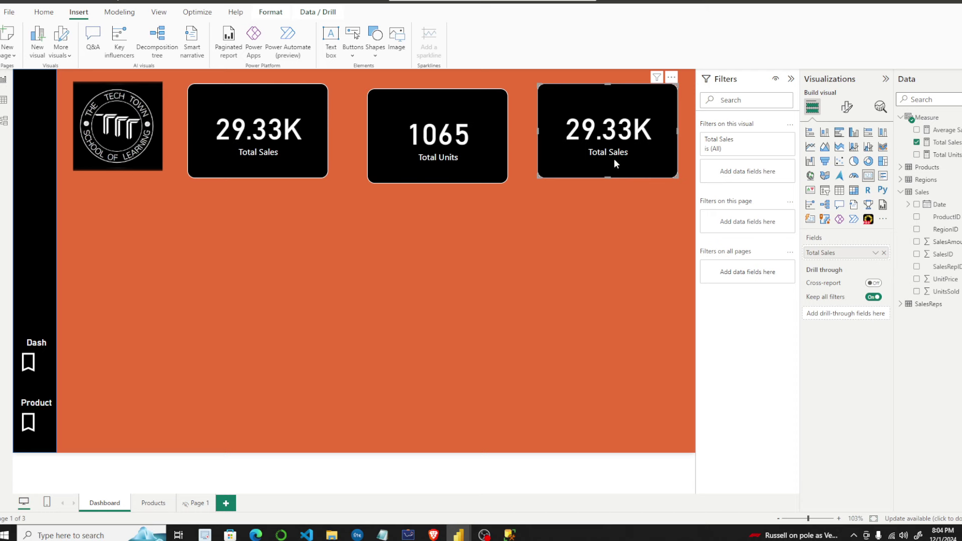
left_click(886, 255)
left_click_drag(950, 130, 854, 250)
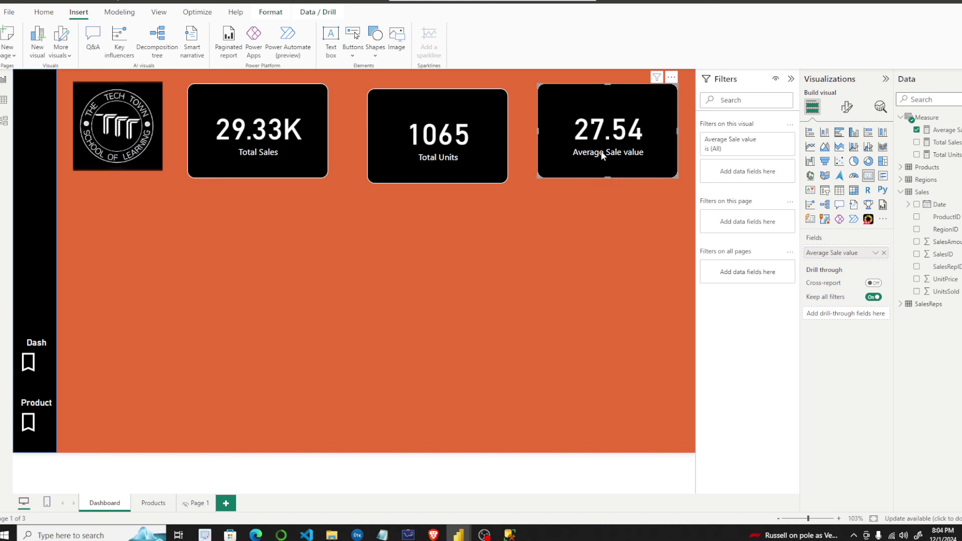
left_click(947, 130)
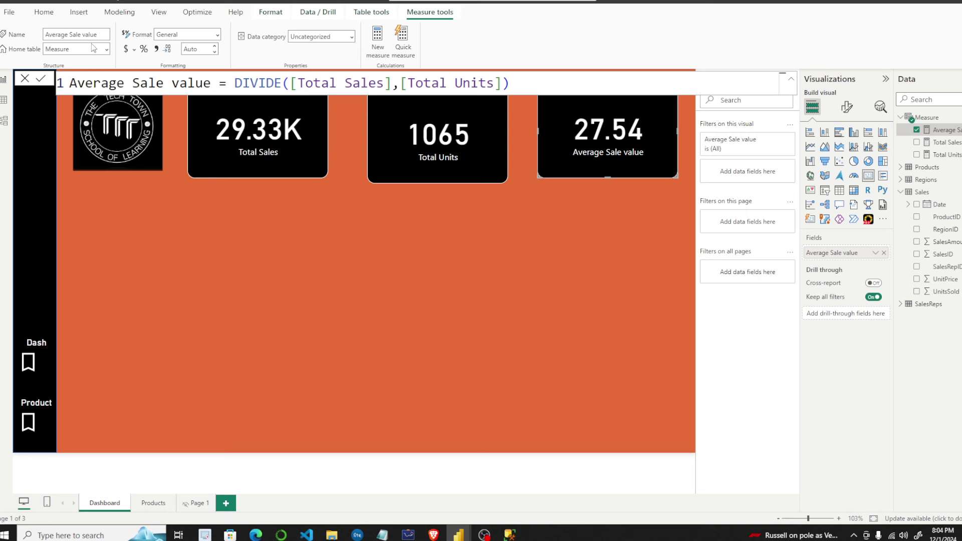
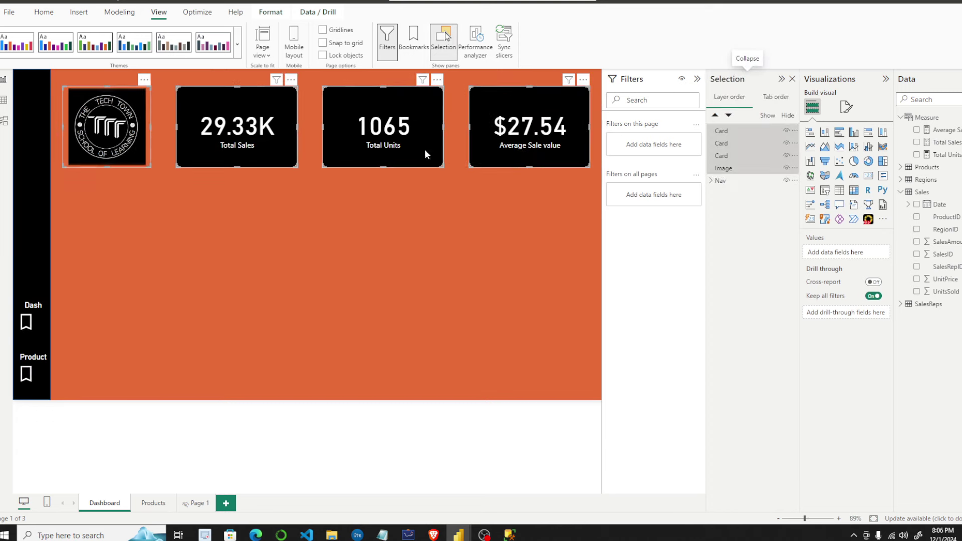
Group the logo image and the three cards and name the group KPI.
right_click(730, 144)
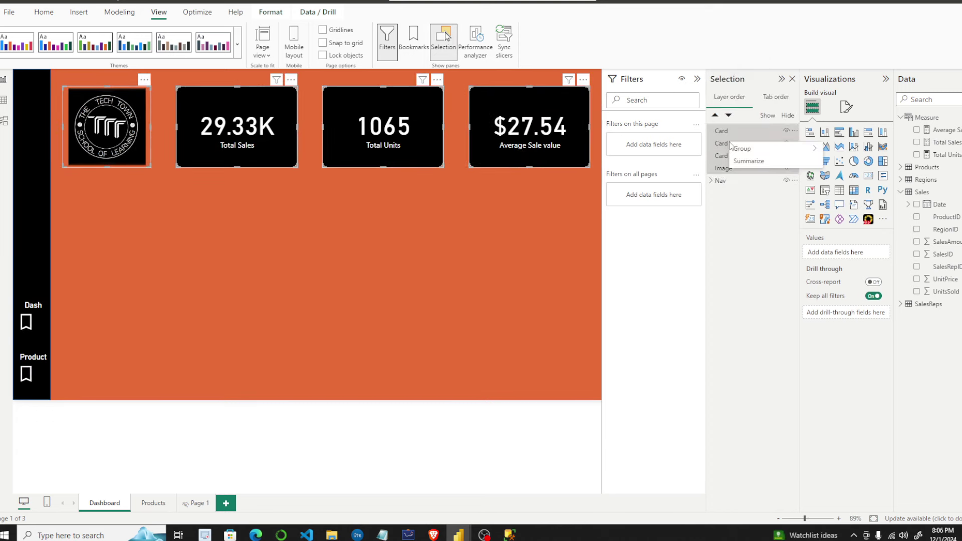
mouse_move(741, 149)
left_click(839, 147)
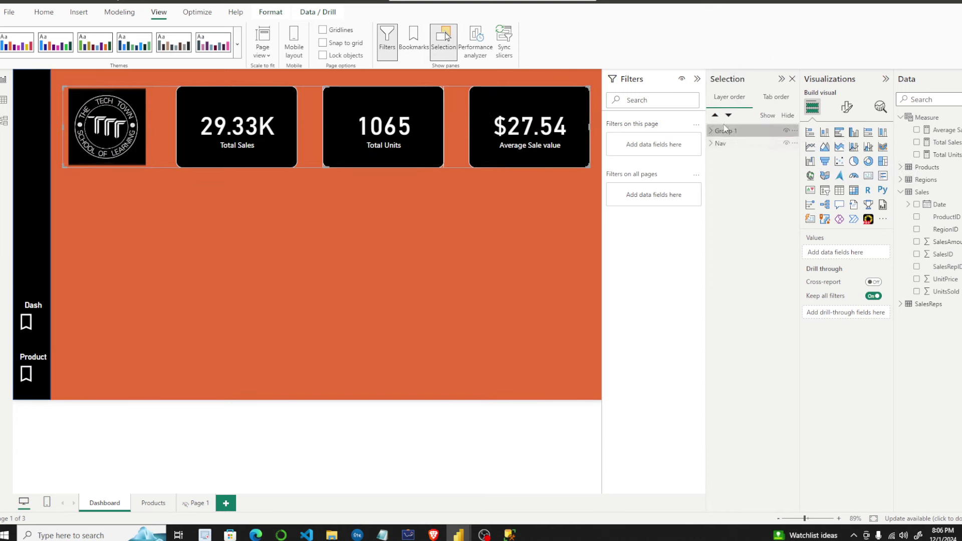
double_click(725, 130)
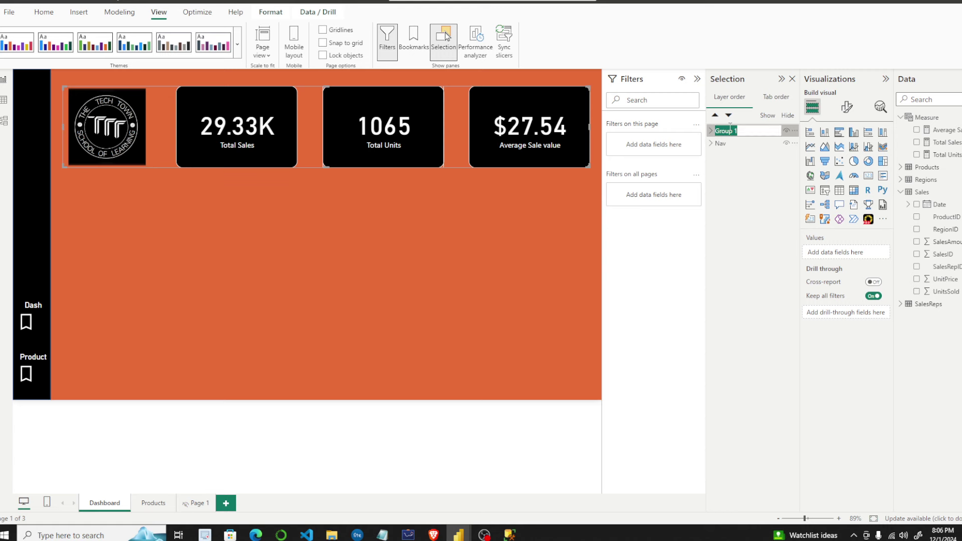
type("KPI")
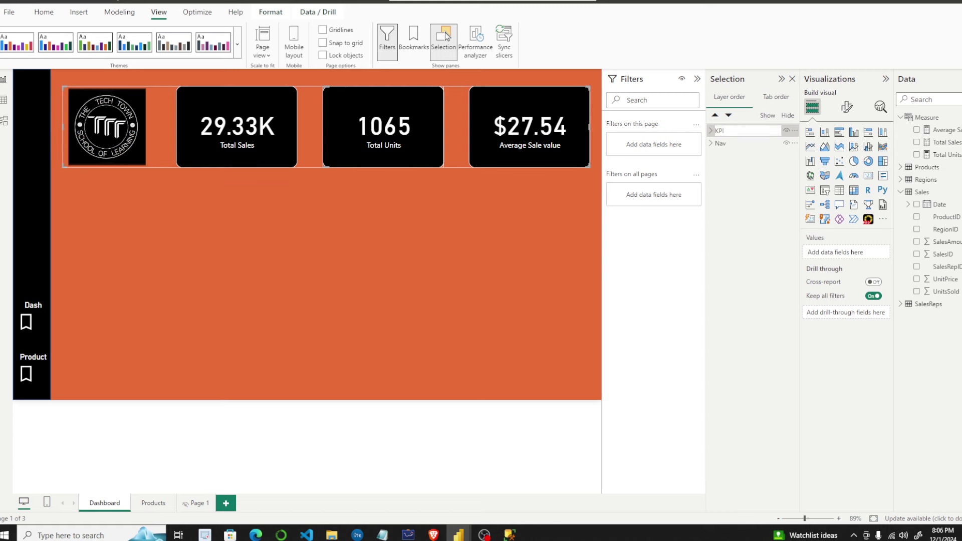
left_click(732, 227)
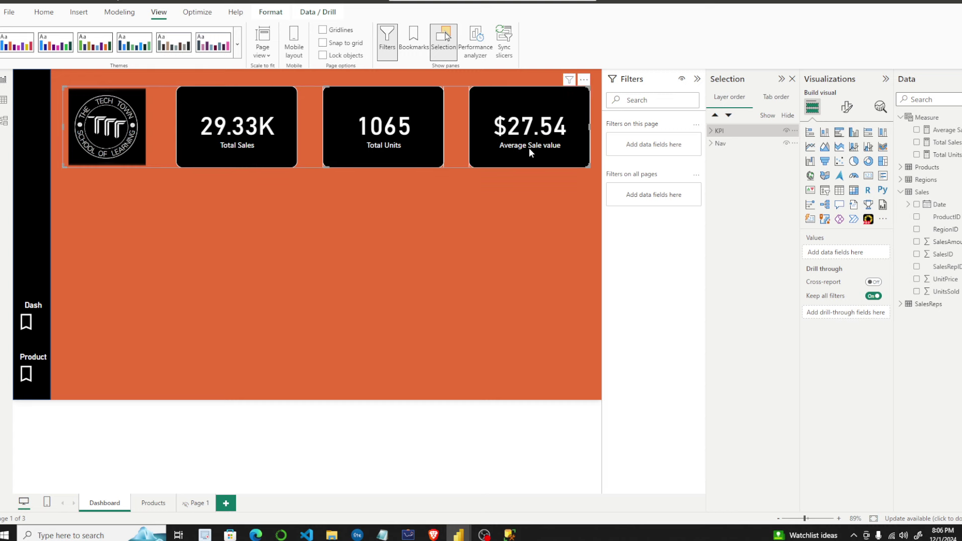
left_click(494, 236)
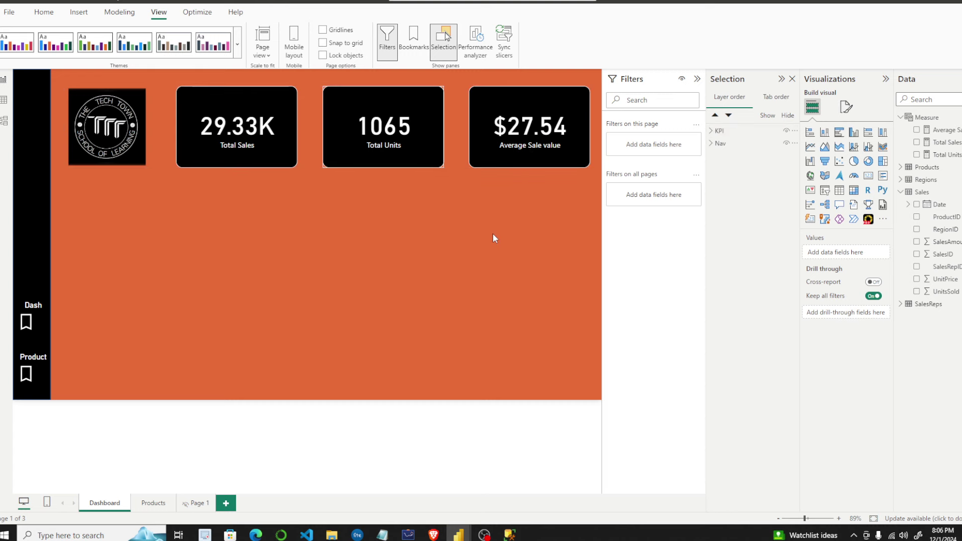
Collapse the Filters pane and inspect the Measure table in Table view before returning to the Dashboard page.
left_click(697, 79)
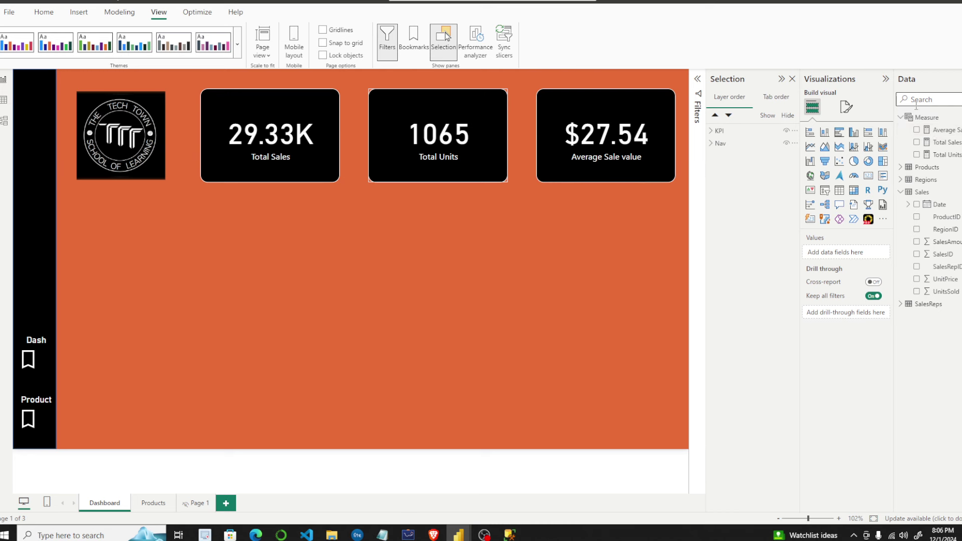
left_click(5, 101)
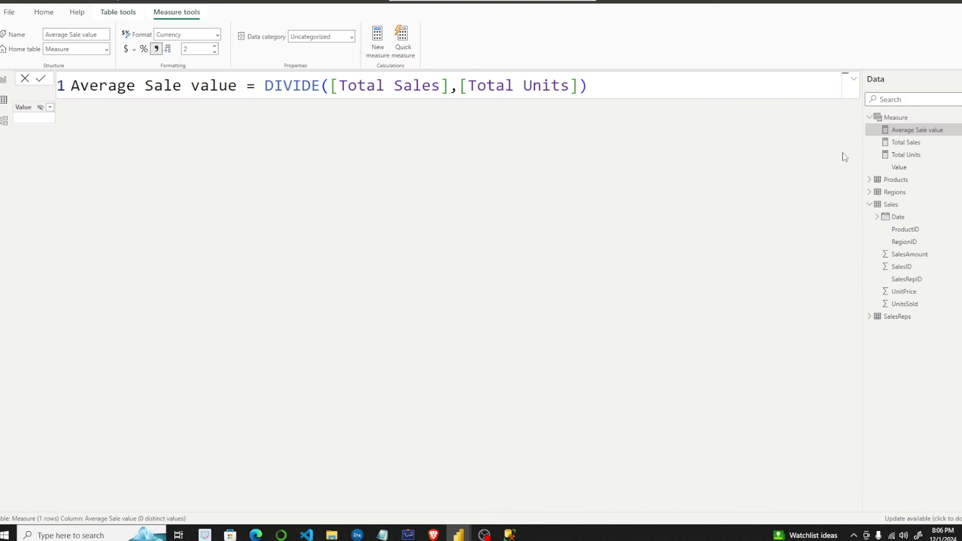
left_click(897, 119)
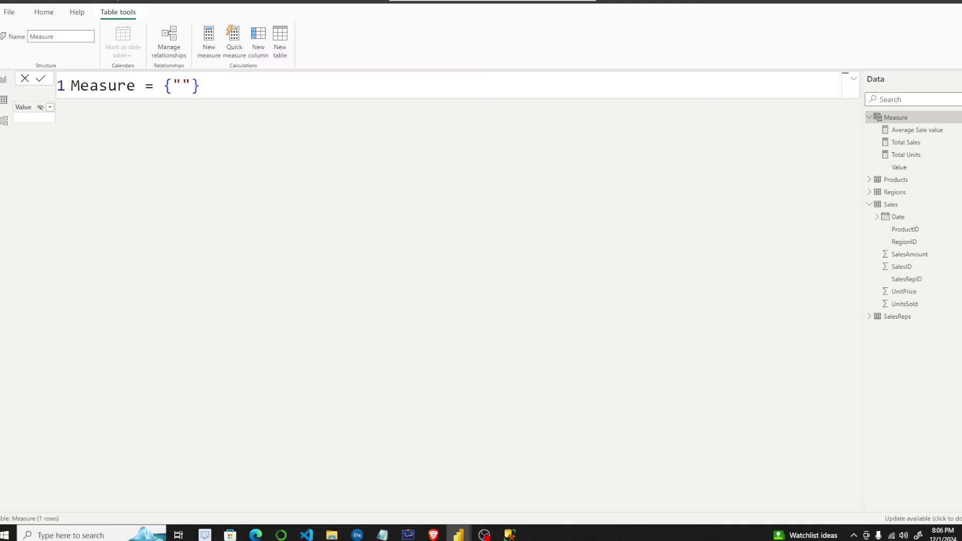
left_click(4, 79)
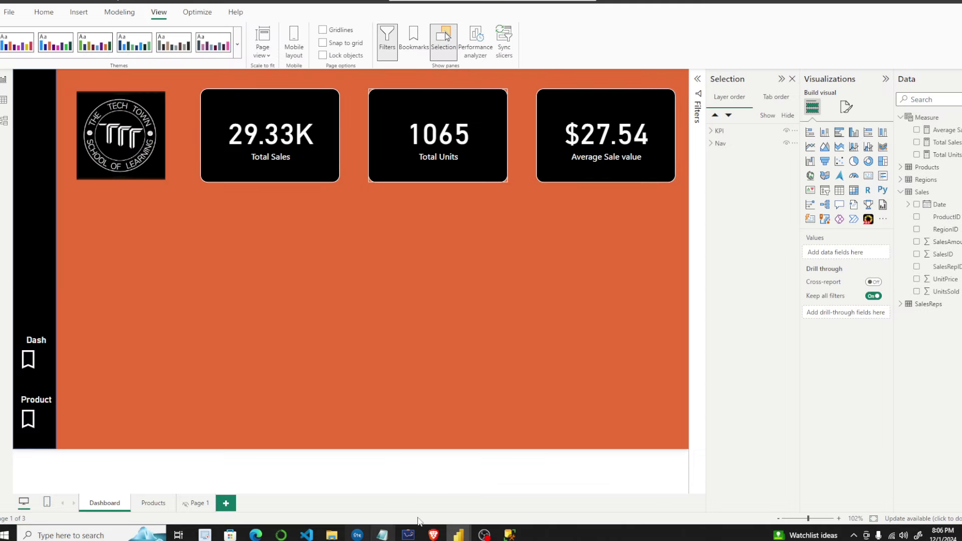
Examine the slicers and line chart on the finished Sales report's dashboard and return to the untitled report.
mouse_move(462, 536)
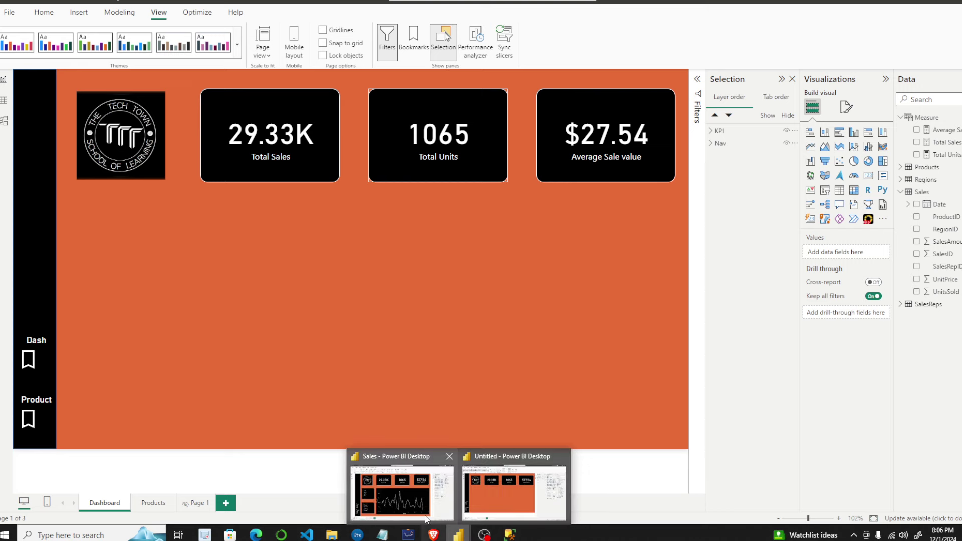
left_click(404, 484)
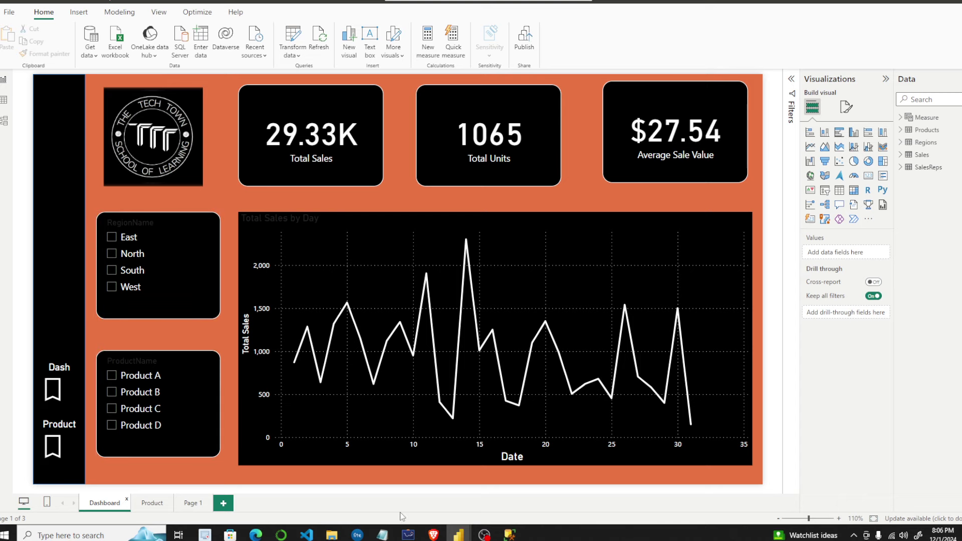
mouse_move(468, 537)
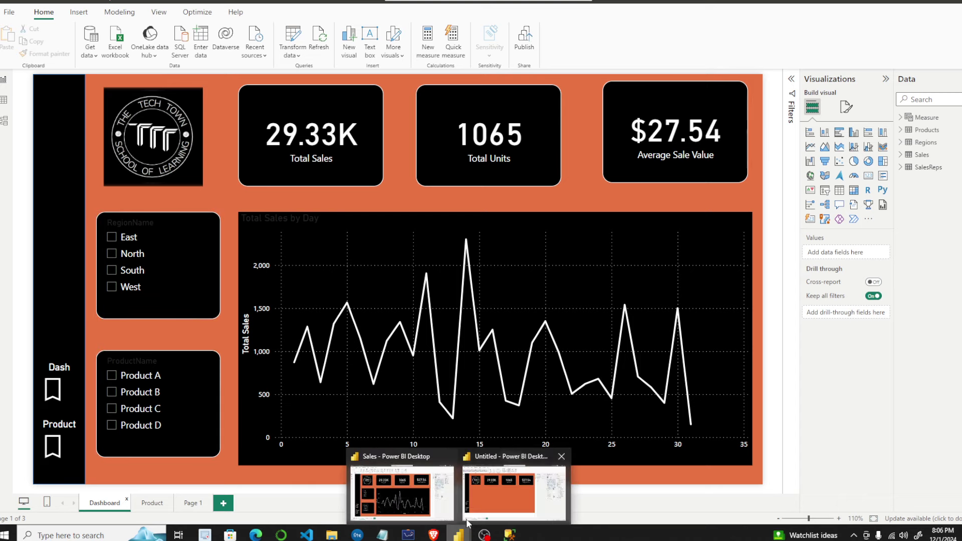
left_click(492, 500)
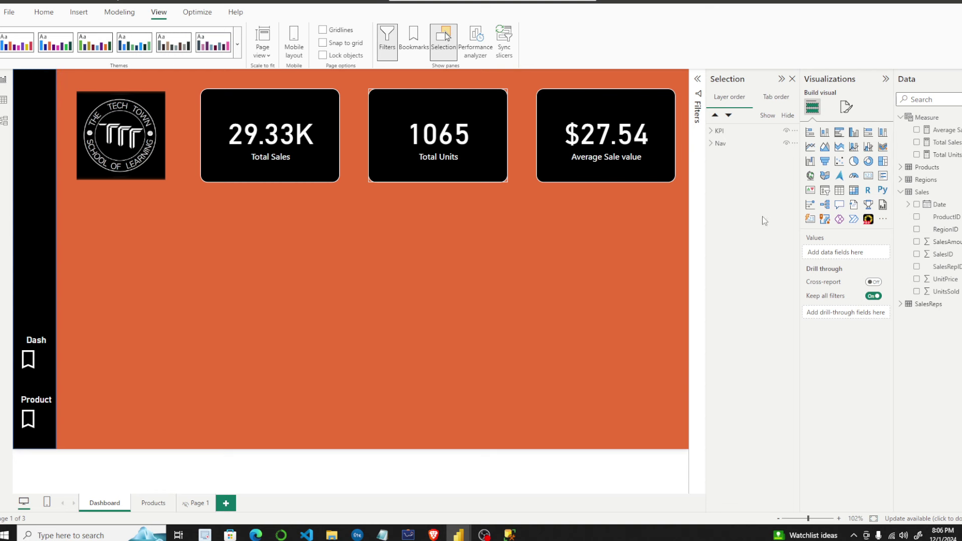
Add an empty slicer, shrink it and place it below the logo, with the Selection pane closed.
left_click(825, 190)
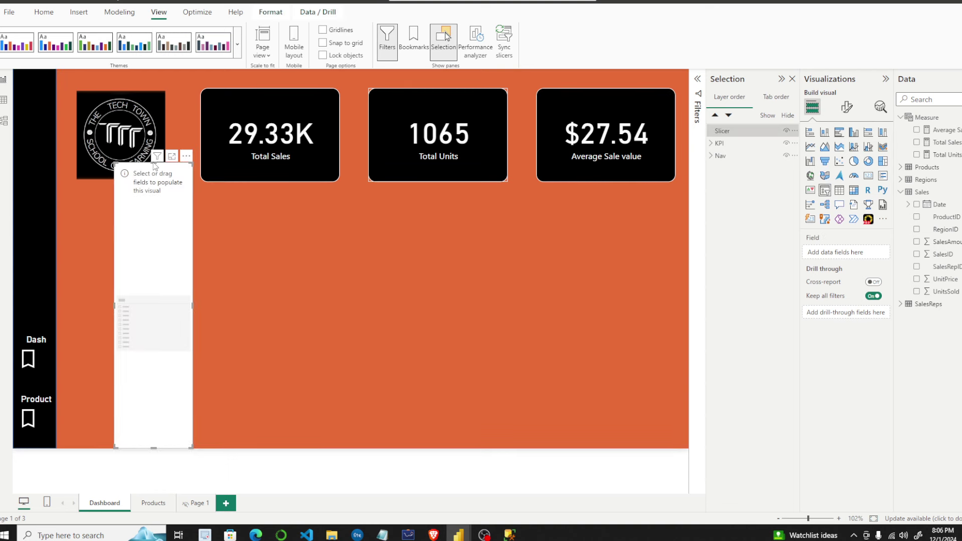
left_click_drag(154, 164, 154, 326)
left_click_drag(169, 361, 183, 285)
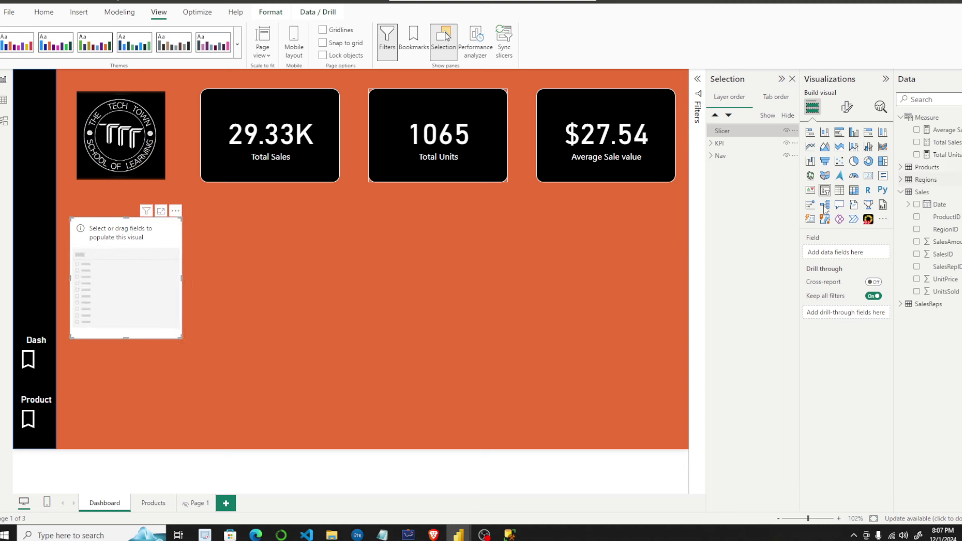
left_click(846, 106)
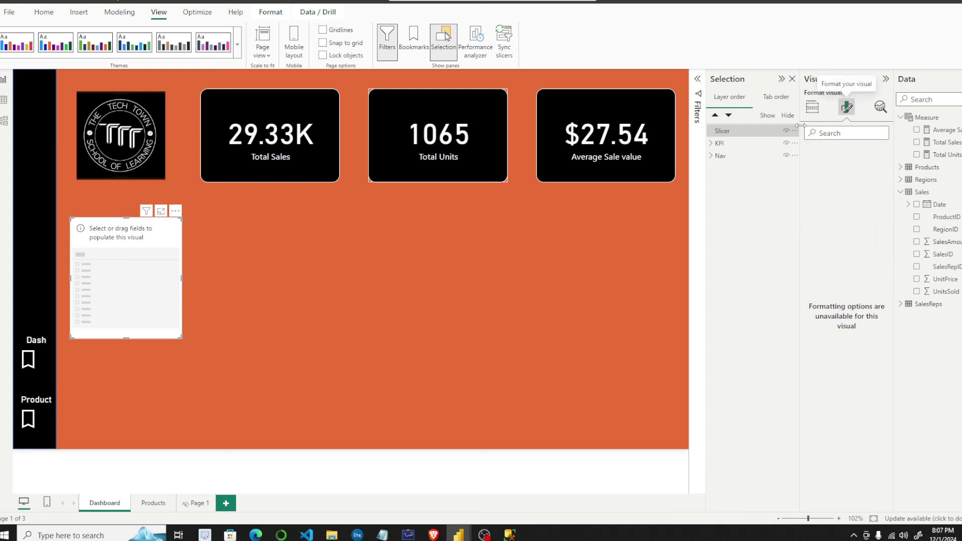
left_click(792, 79)
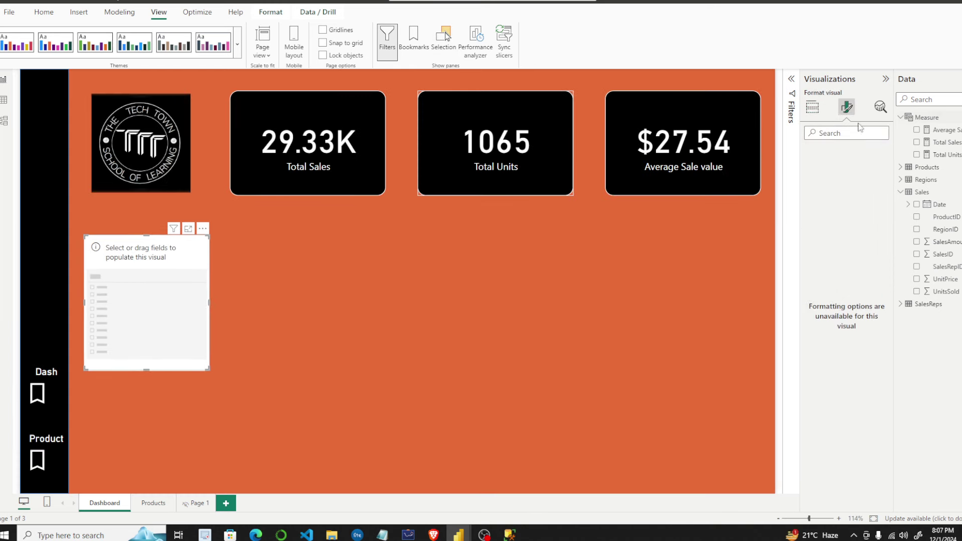
Fill the slicer with RegionName from the Regions table, shorten it to fit its four options and move it slightly down.
left_click(813, 112)
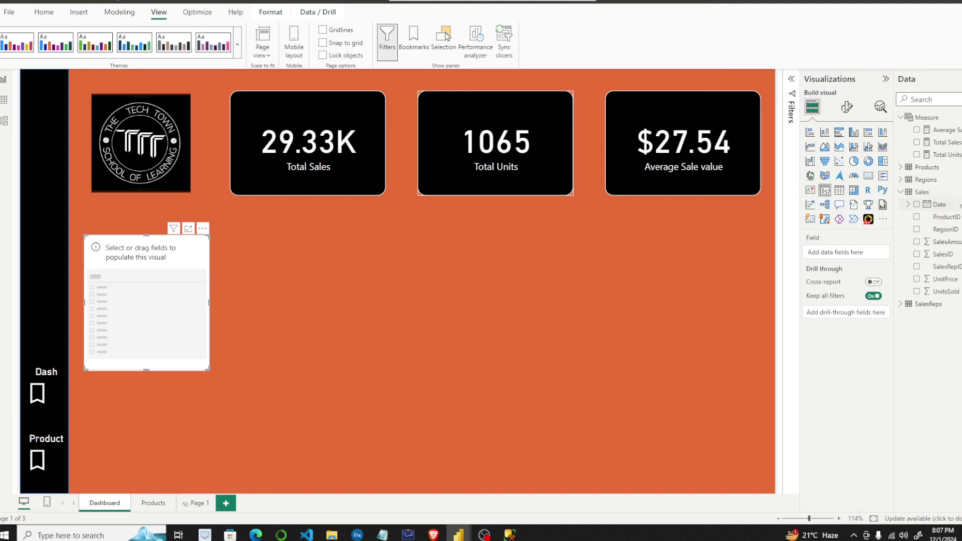
left_click(899, 180)
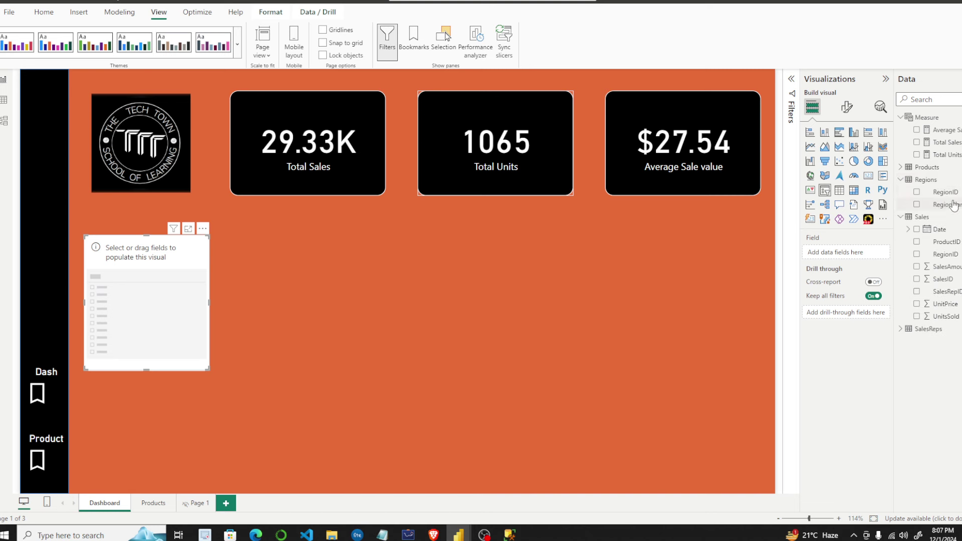
left_click_drag(954, 206, 847, 253)
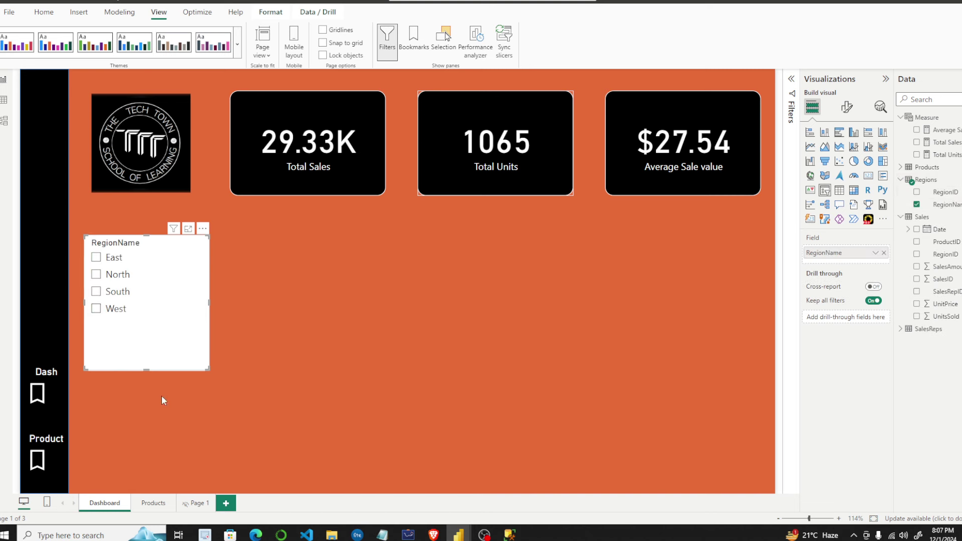
left_click_drag(147, 371, 143, 328)
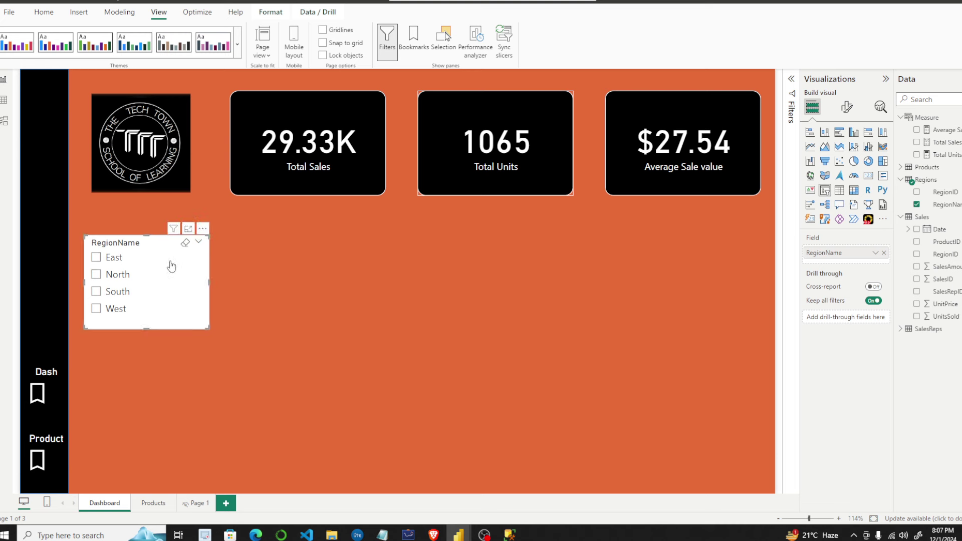
left_click_drag(168, 263, 171, 281)
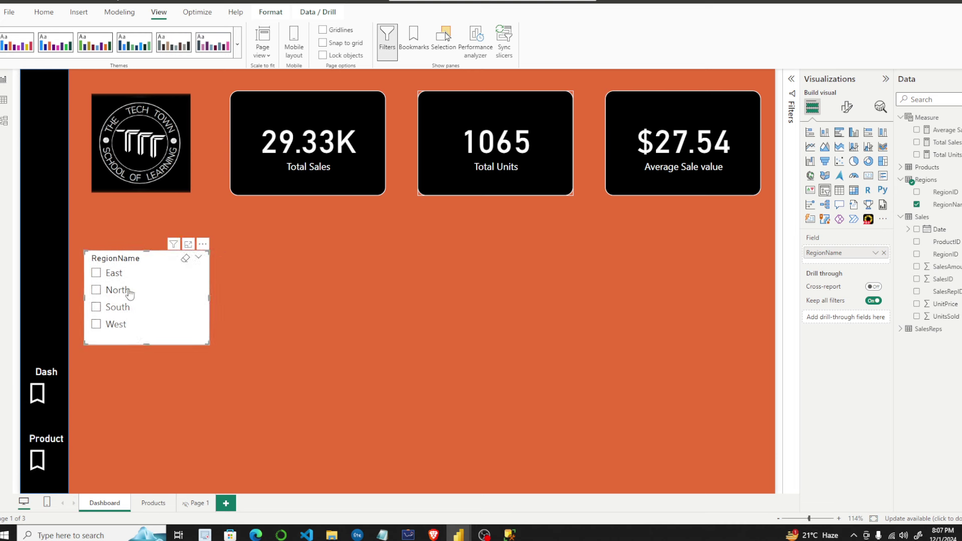
Set the RegionName slicer's background color to black.
left_click(849, 115)
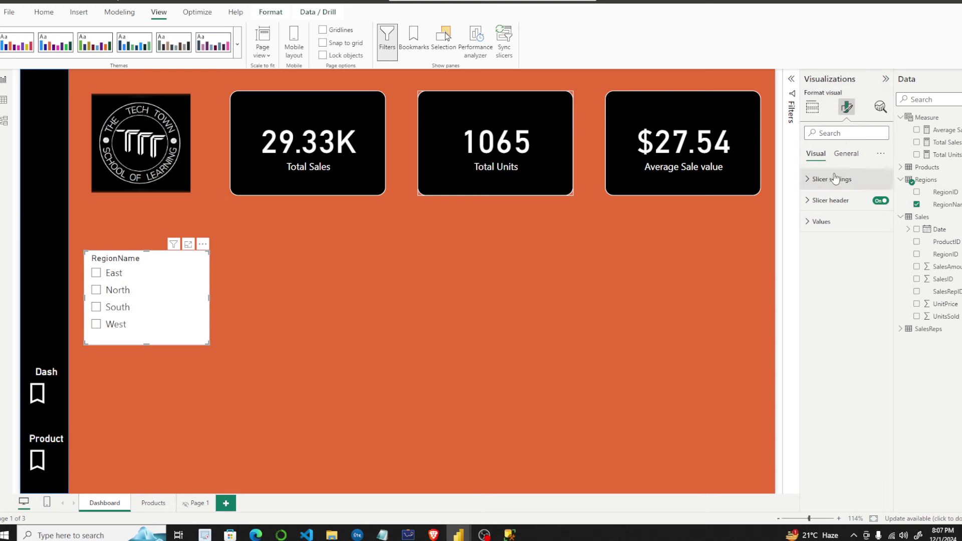
left_click(846, 153)
left_click(813, 222)
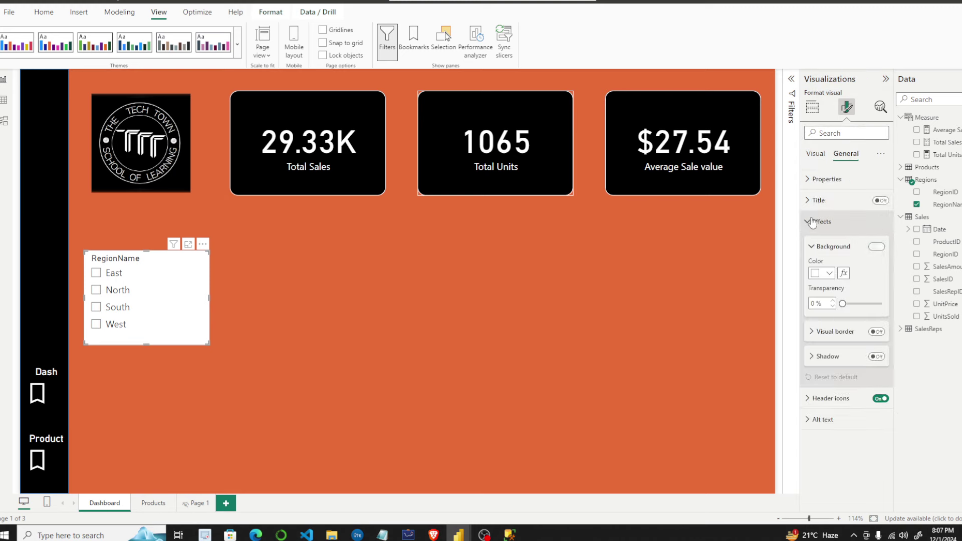
left_click(828, 276)
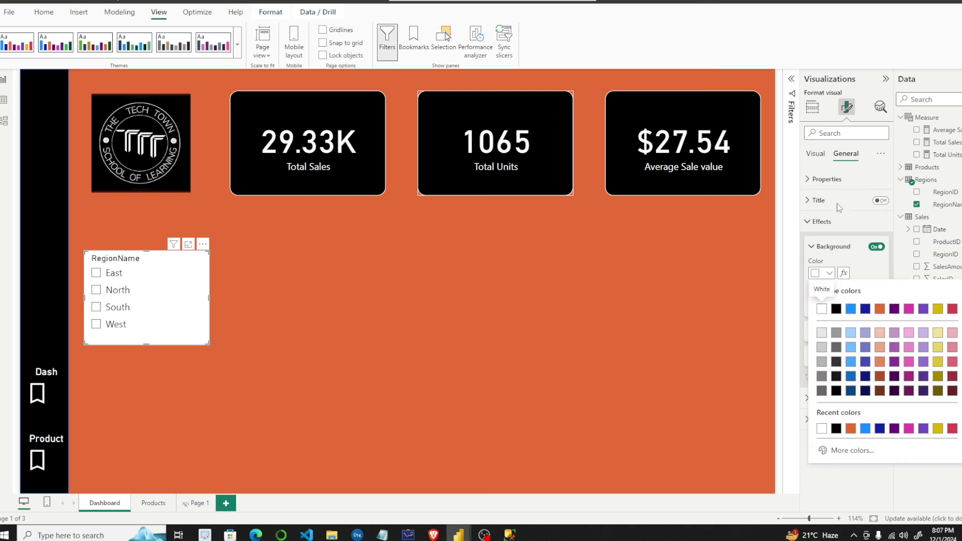
left_click(836, 309)
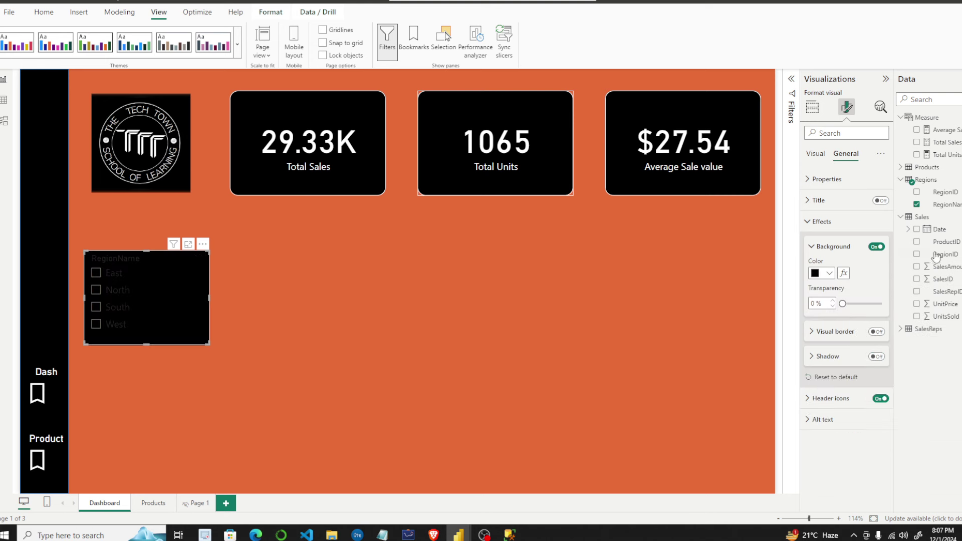
left_click(844, 249)
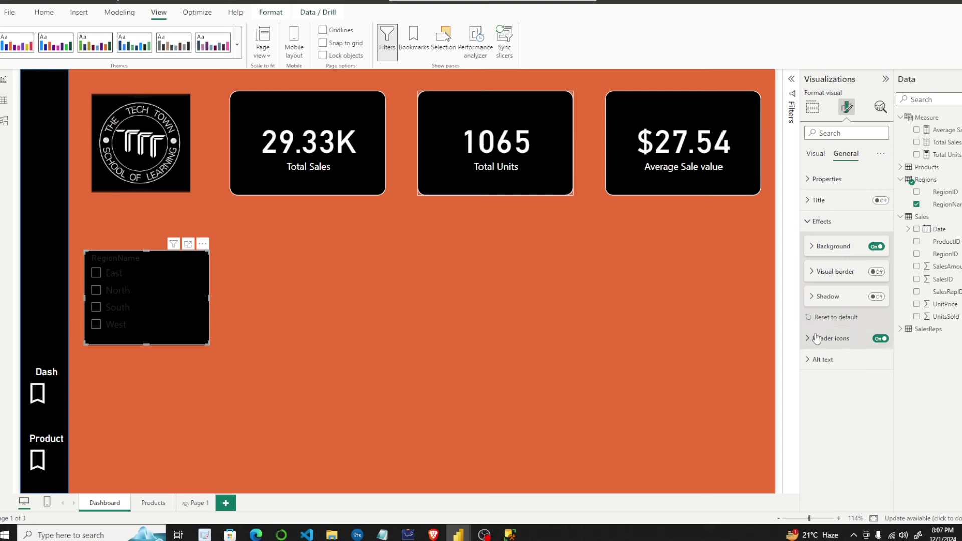
Turn on the slicer's visual border, color it white and round its corners to about 13 px.
left_click(818, 276)
left_click(878, 272)
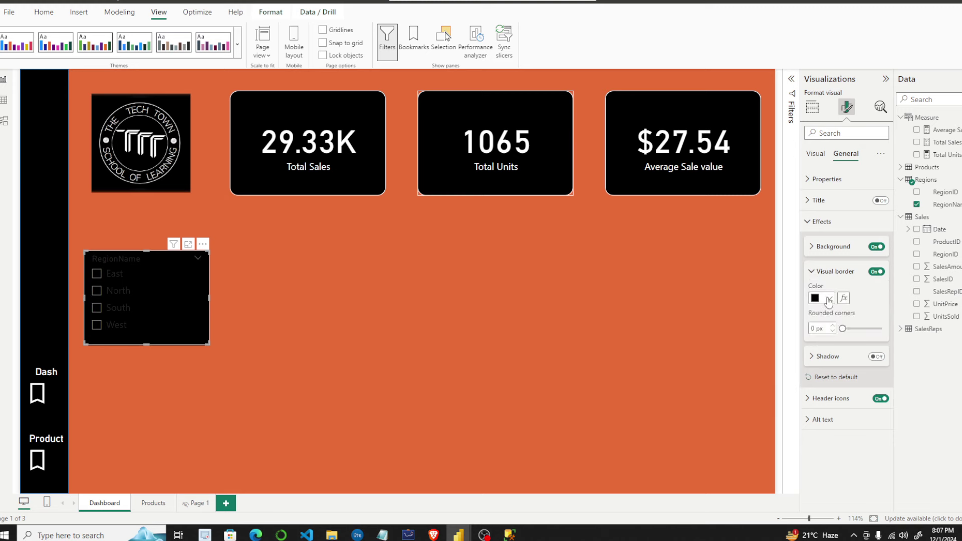
left_click(828, 299)
left_click(822, 334)
left_click_drag(844, 328, 857, 329)
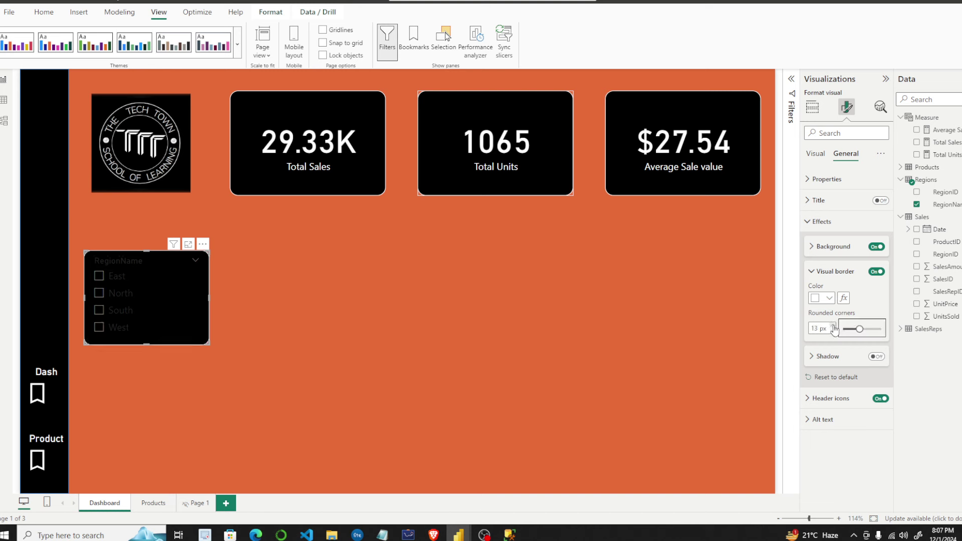
left_click(814, 273)
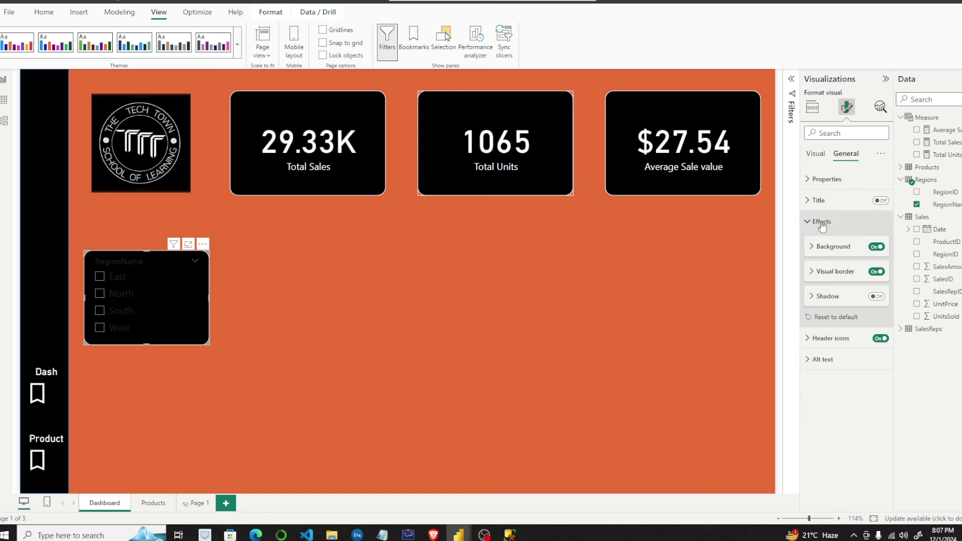
Set the font color of the slicer's values to white.
left_click(822, 155)
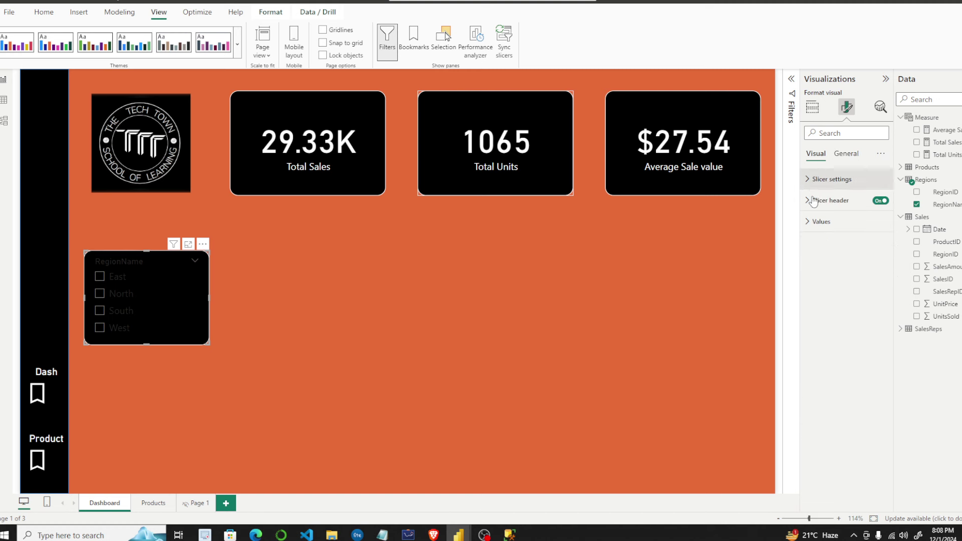
left_click(816, 221)
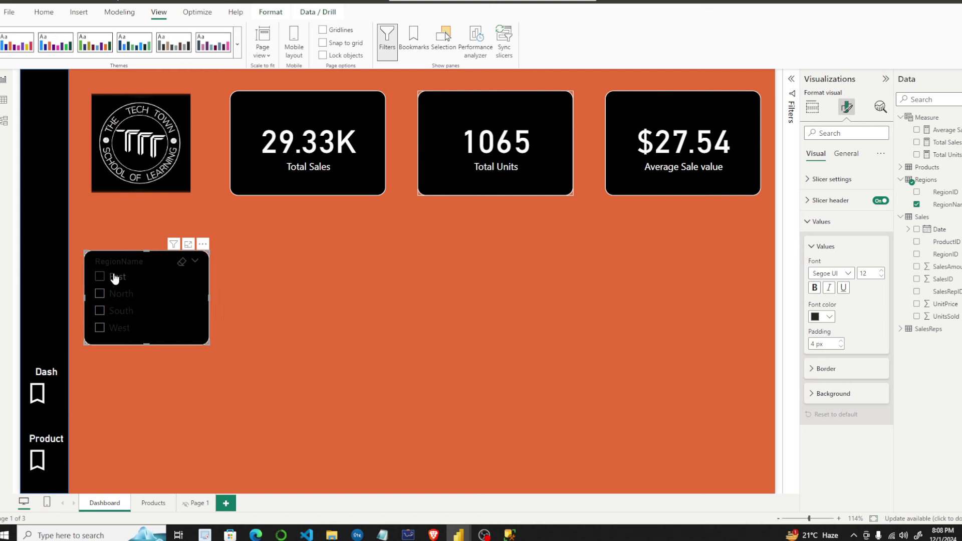
left_click(832, 321)
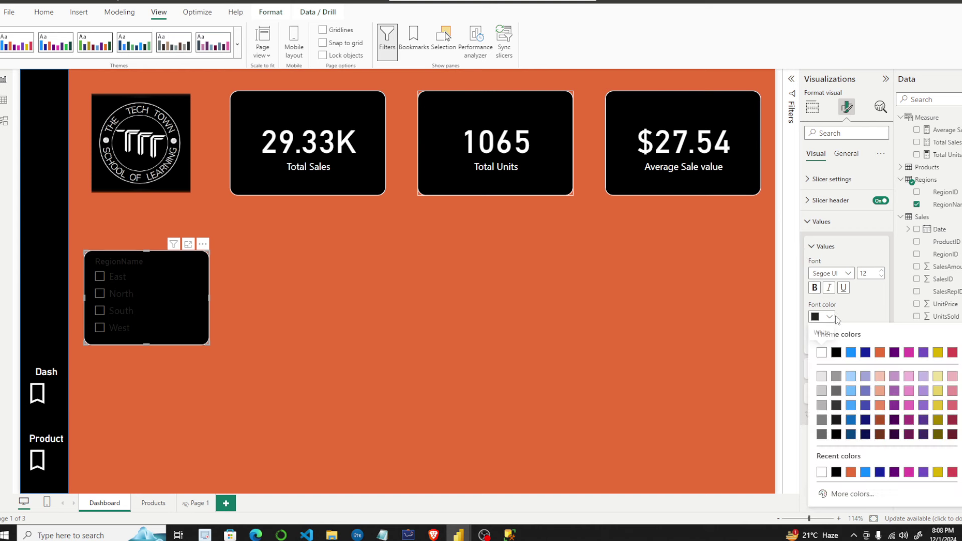
left_click(822, 354)
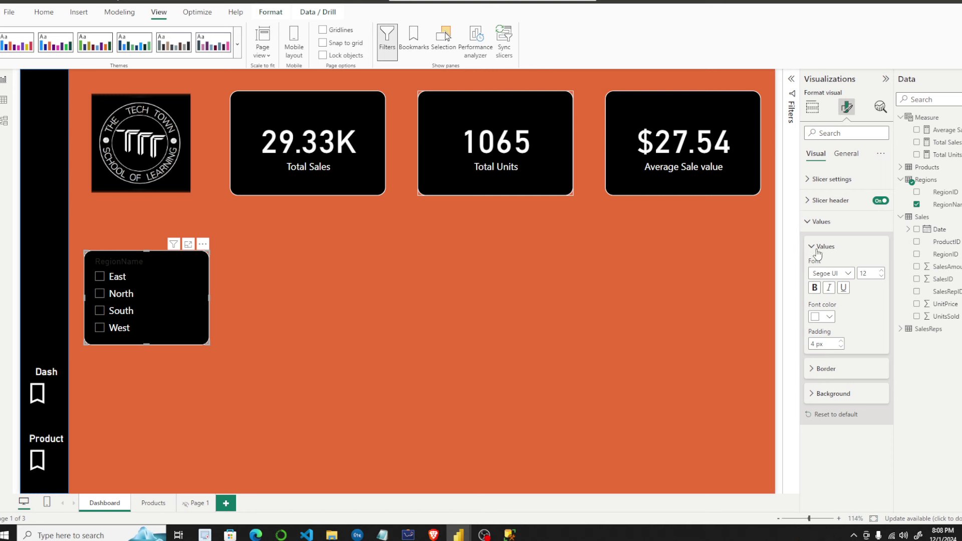
Set the border color of the slicer's values to white and open their background settings.
left_click(826, 371)
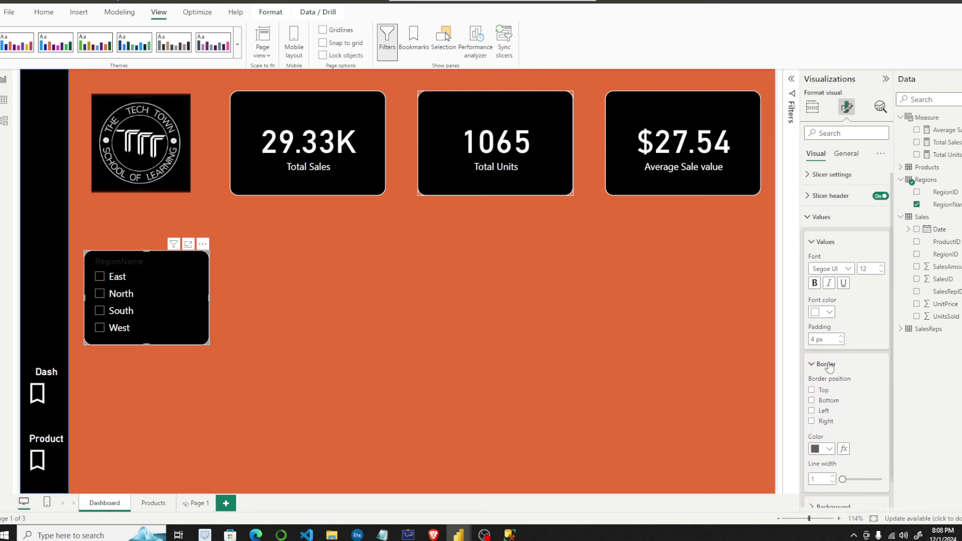
left_click(828, 424)
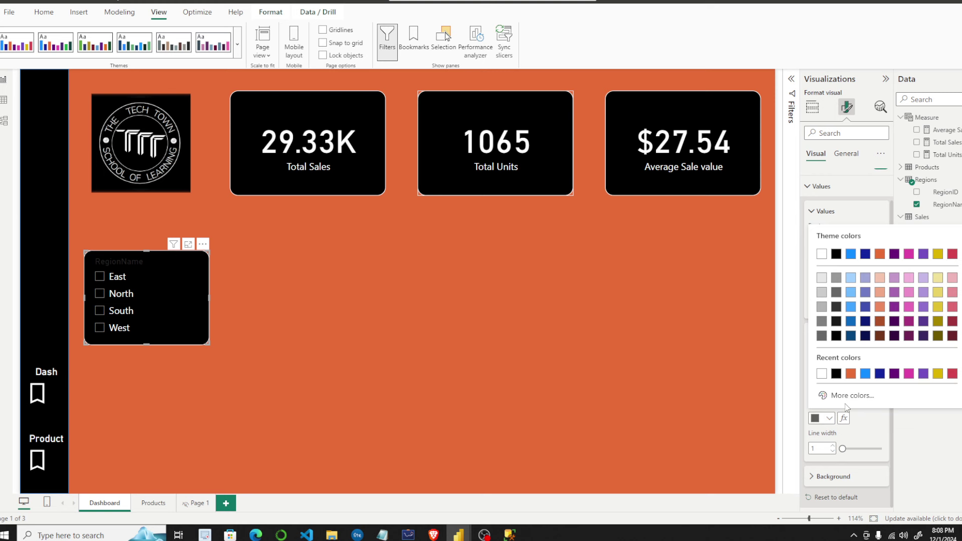
left_click(823, 379)
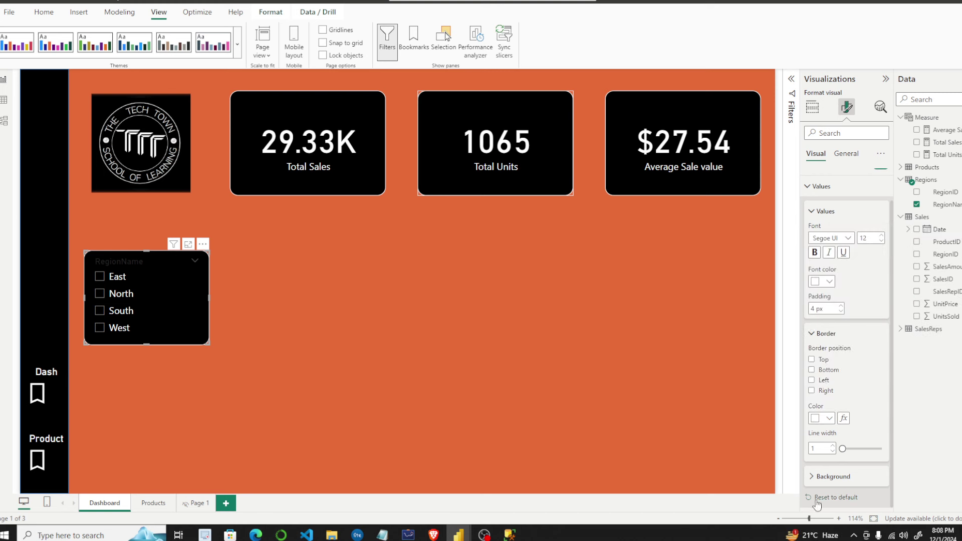
left_click(815, 479)
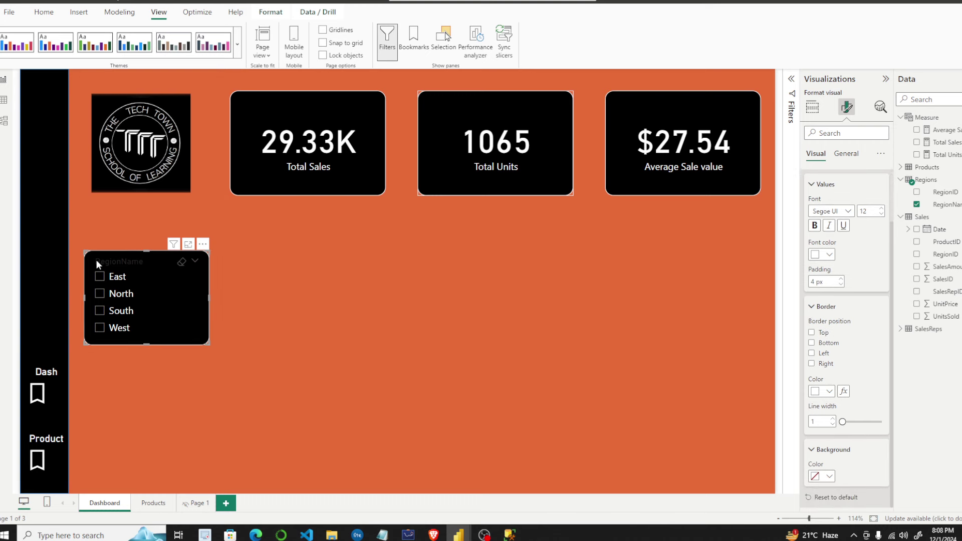
scroll(822, 345, "up", 2)
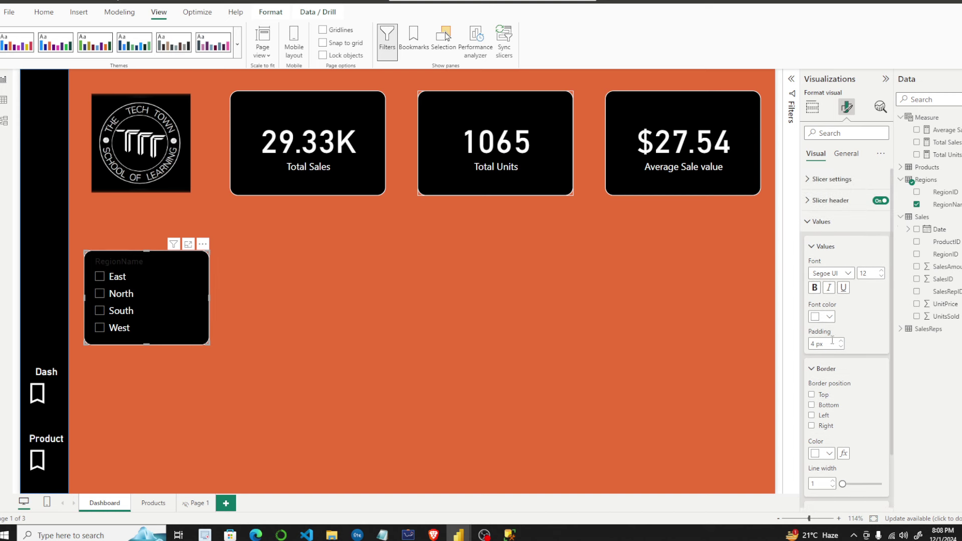
Set the slicer header's font color to white, turn off its underline and deselect the slicer.
left_click(821, 219)
left_click(818, 201)
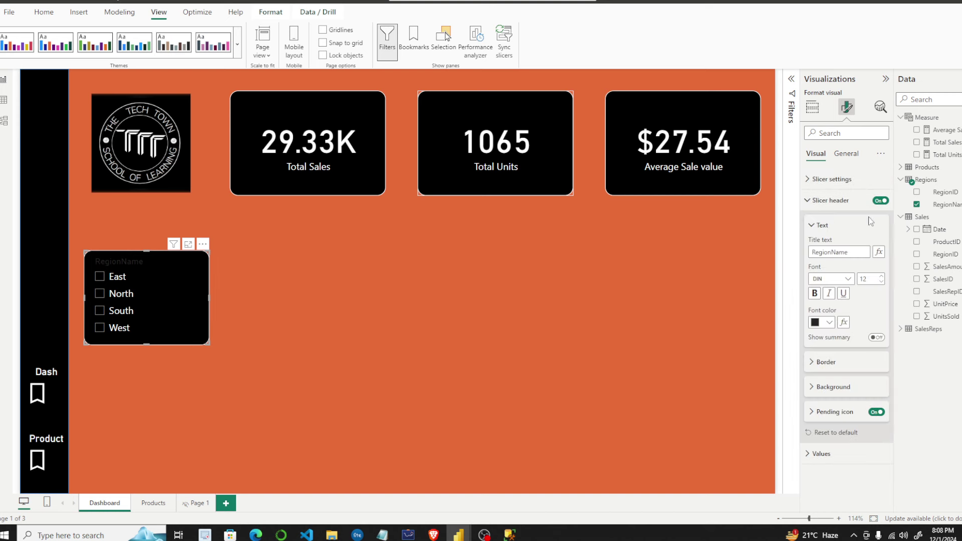
left_click(829, 323)
left_click(822, 367)
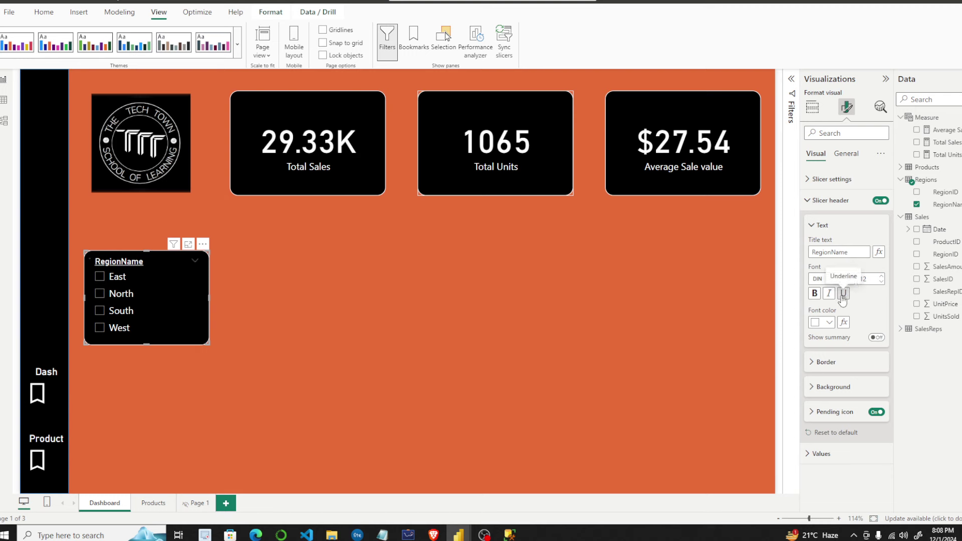
left_click(843, 294)
left_click(831, 201)
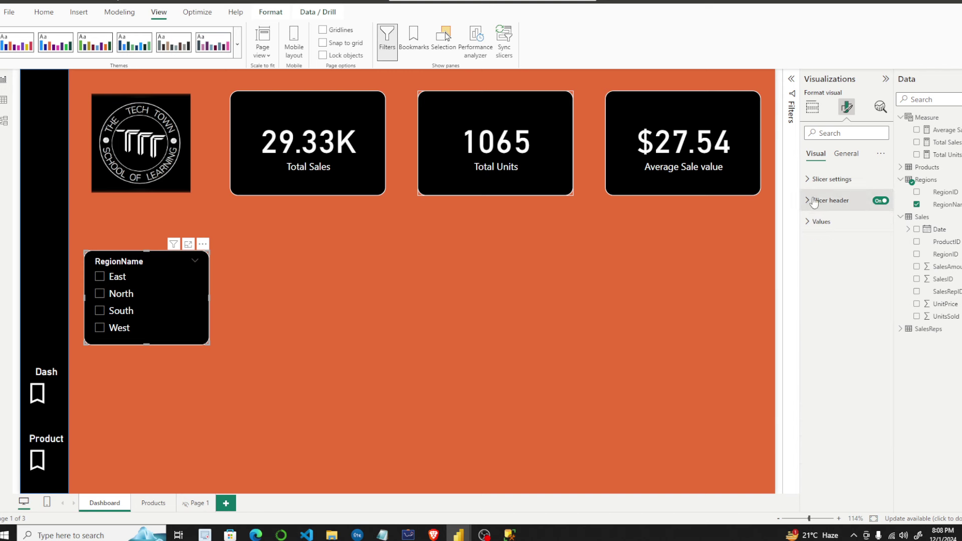
left_click(385, 338)
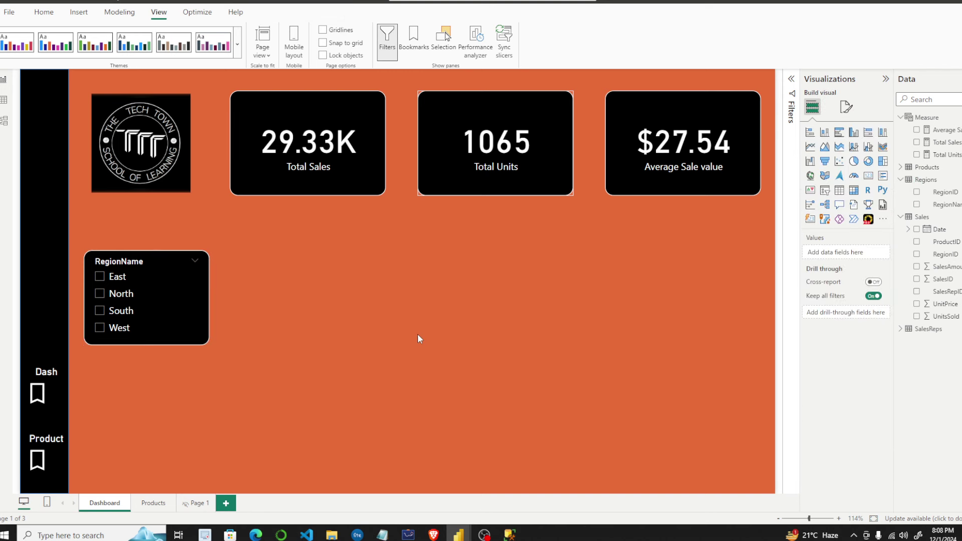
Duplicate the RegionName slicer with no region filtered and align the copy directly below the original.
left_click(178, 327)
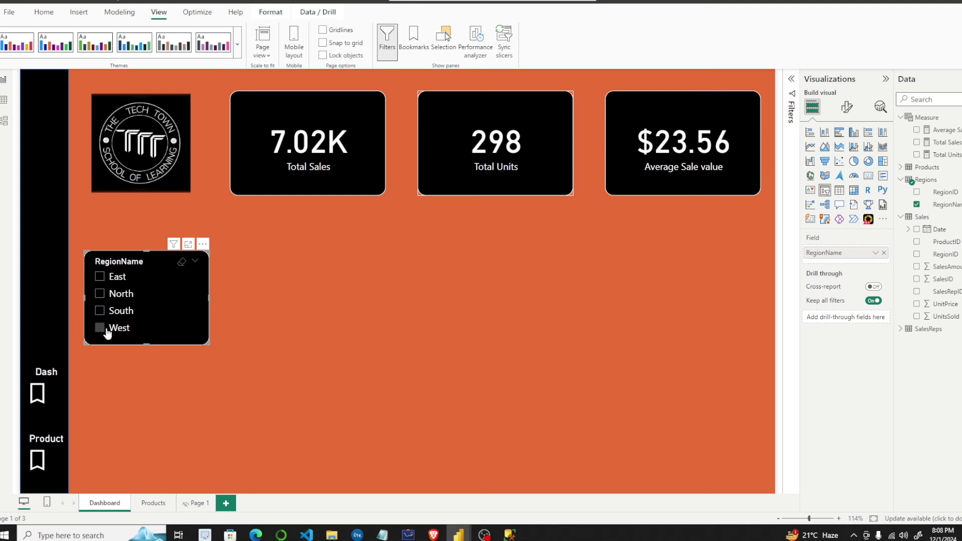
left_click(106, 330)
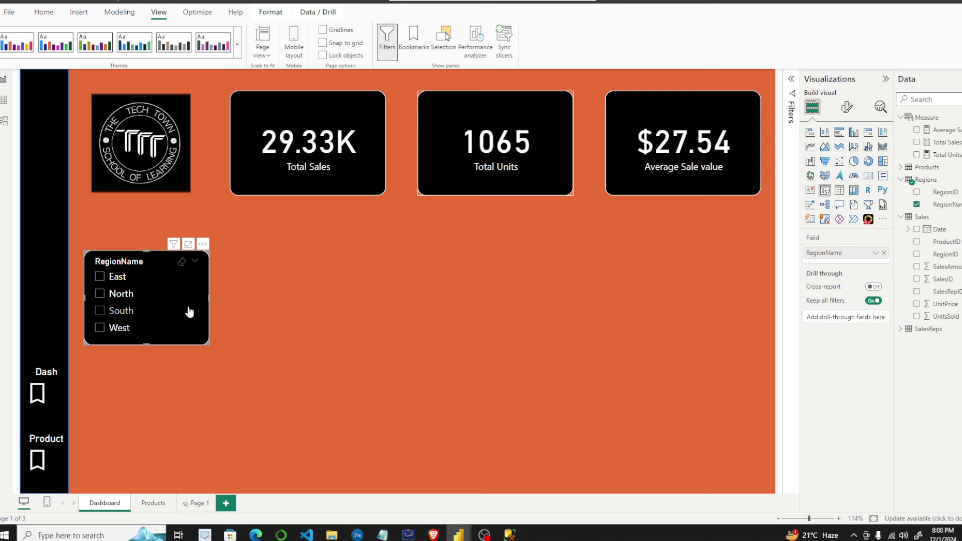
left_click(292, 371)
key("ctrl+v")
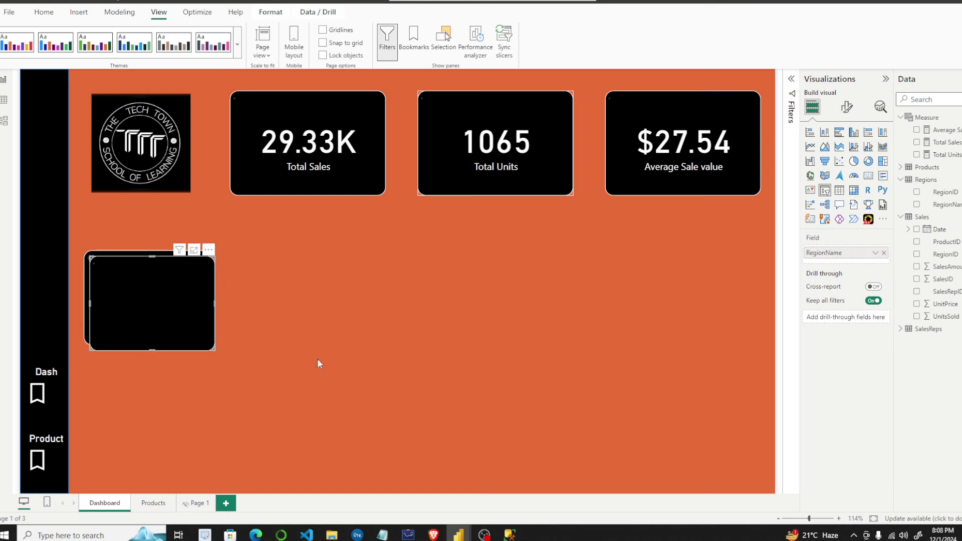
left_click_drag(178, 286, 176, 404)
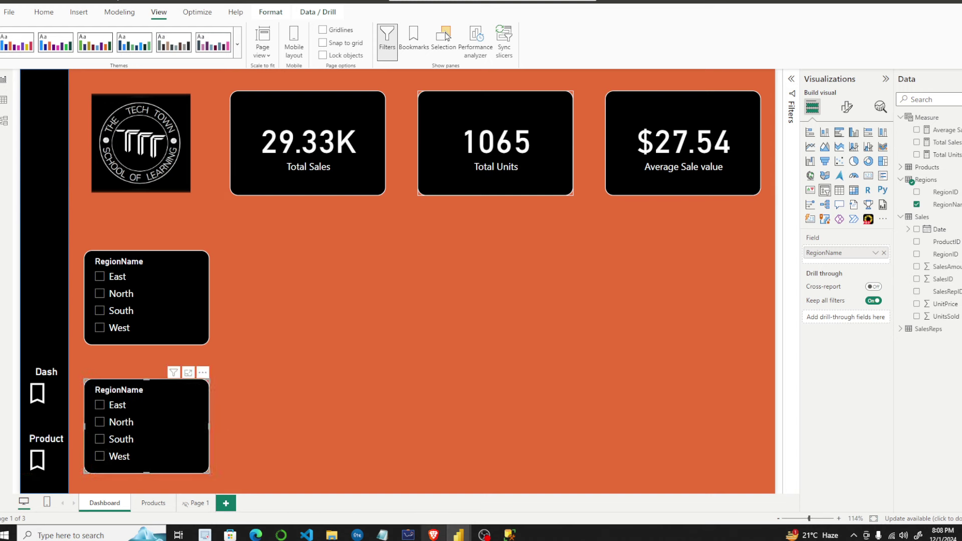
Check the slicer below RegionName in the finished Sales report and return to the untitled report.
mouse_move(461, 530)
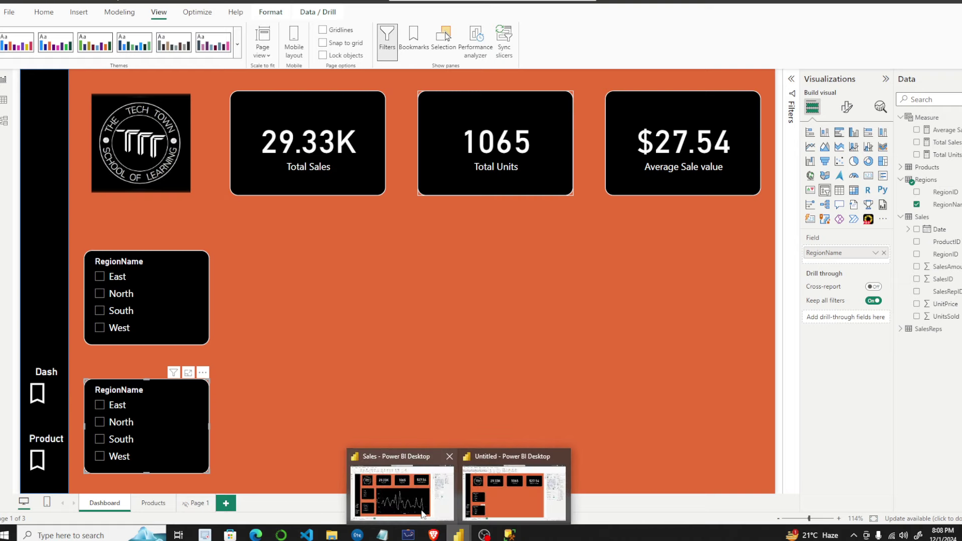
left_click(412, 483)
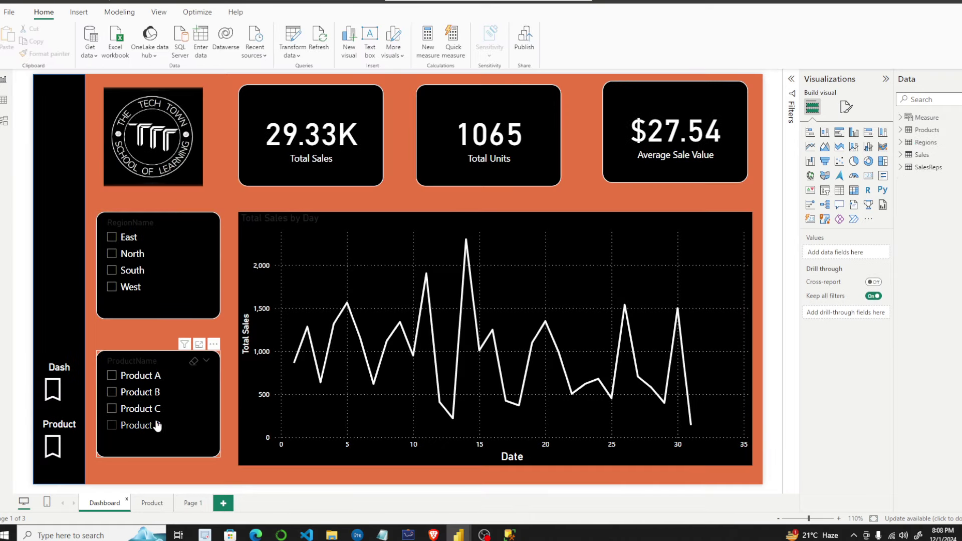
mouse_move(468, 535)
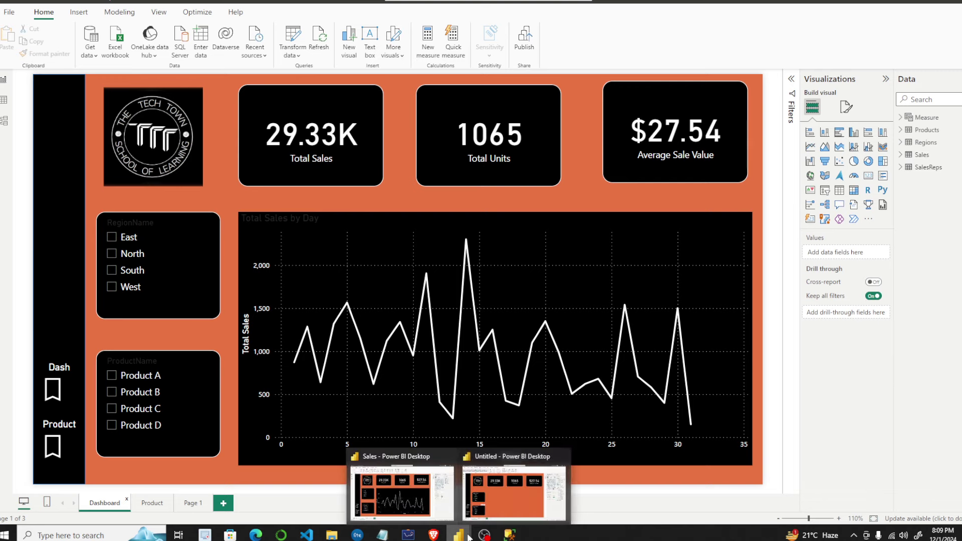
left_click(512, 504)
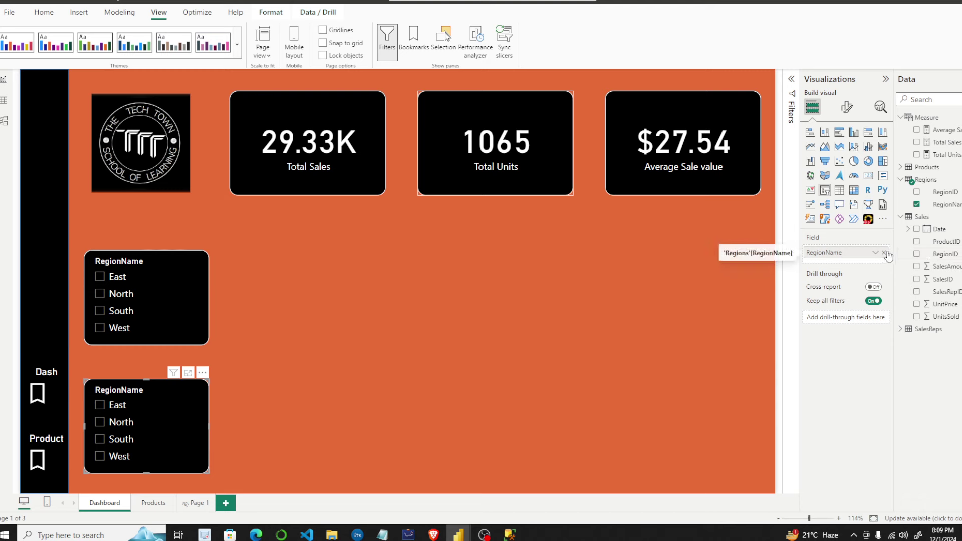
Replace the RegionName field of the lower slicer with ProductName from the Products table and deselect the slicer.
left_click(885, 253)
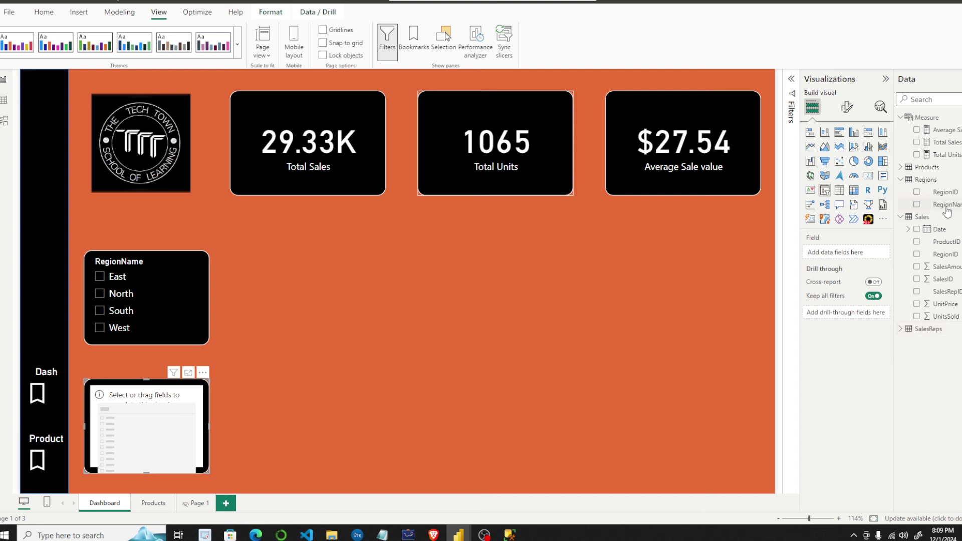
left_click(903, 168)
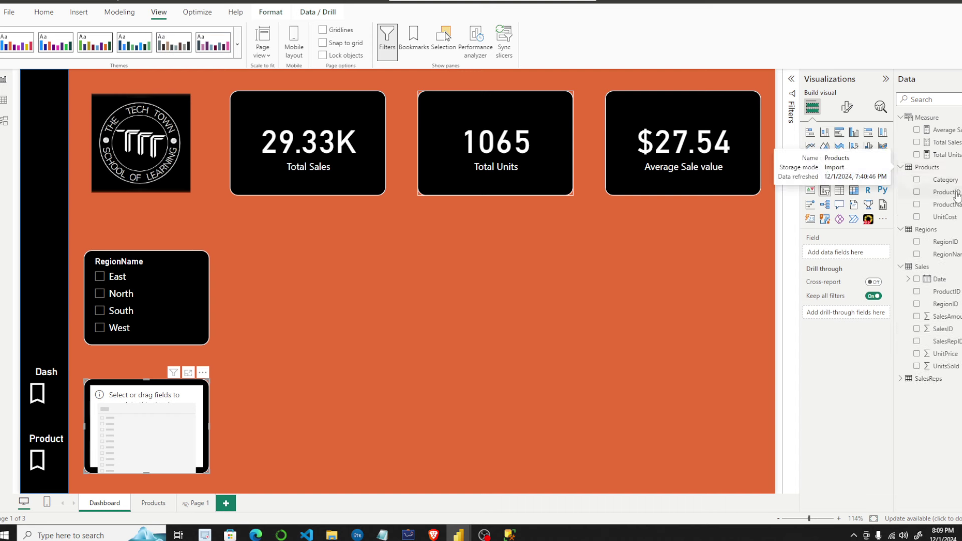
left_click_drag(945, 204, 853, 261)
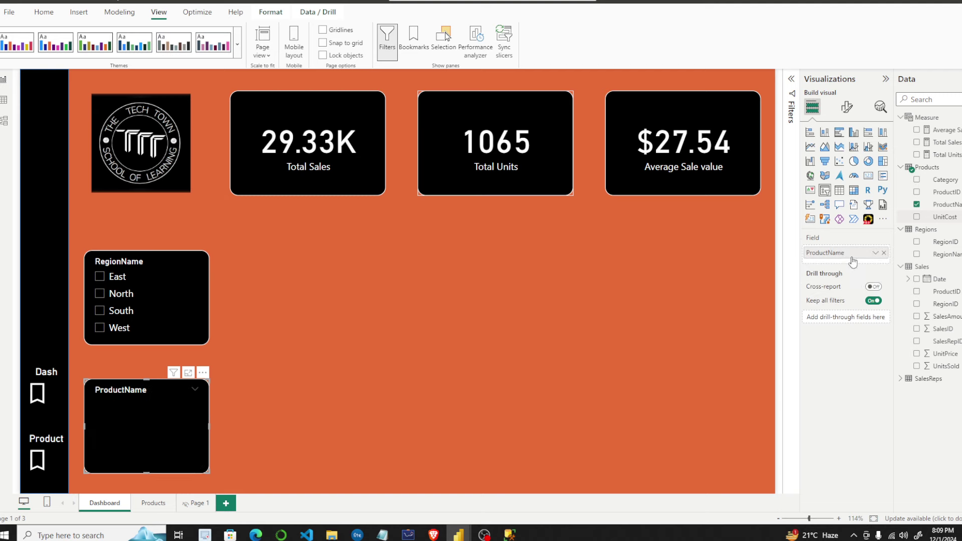
left_click(383, 385)
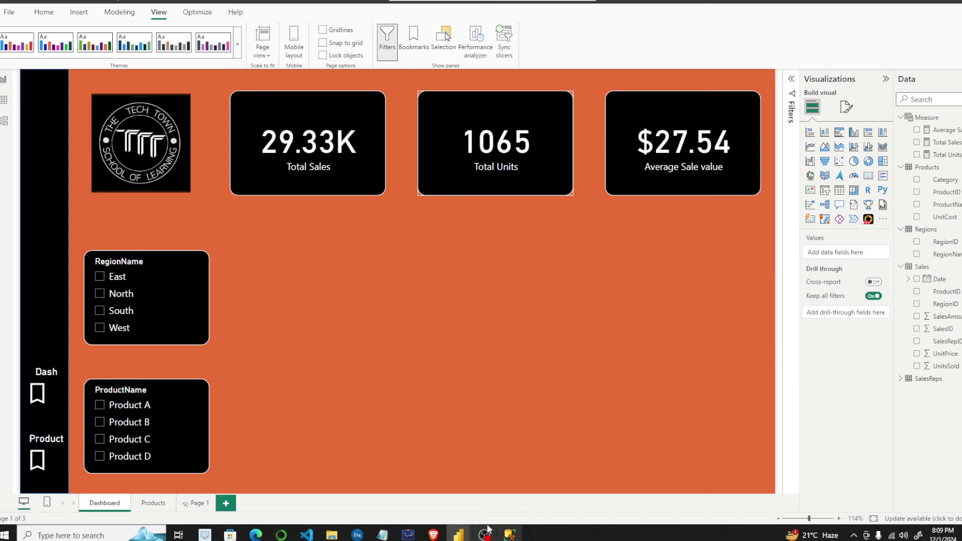
Insert a line chart and resize it to fill the area beside the two slicers, below the KPI cards.
left_click(810, 146)
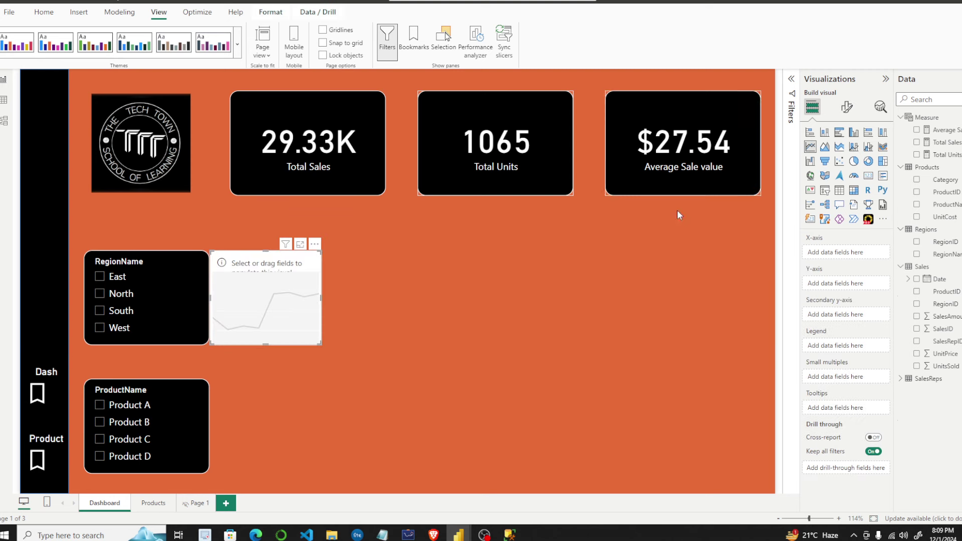
left_click_drag(270, 289, 335, 291)
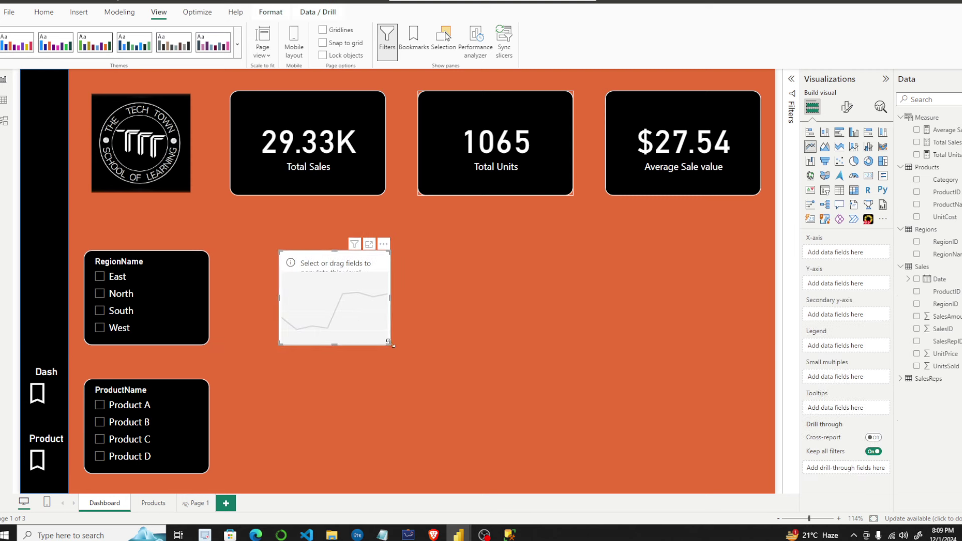
left_click_drag(392, 346, 752, 474)
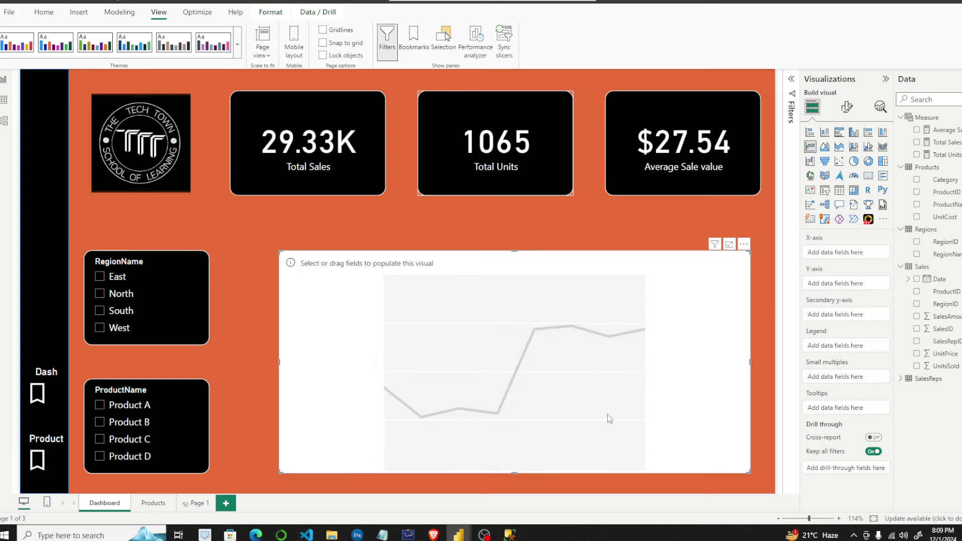
left_click_drag(610, 418, 578, 408)
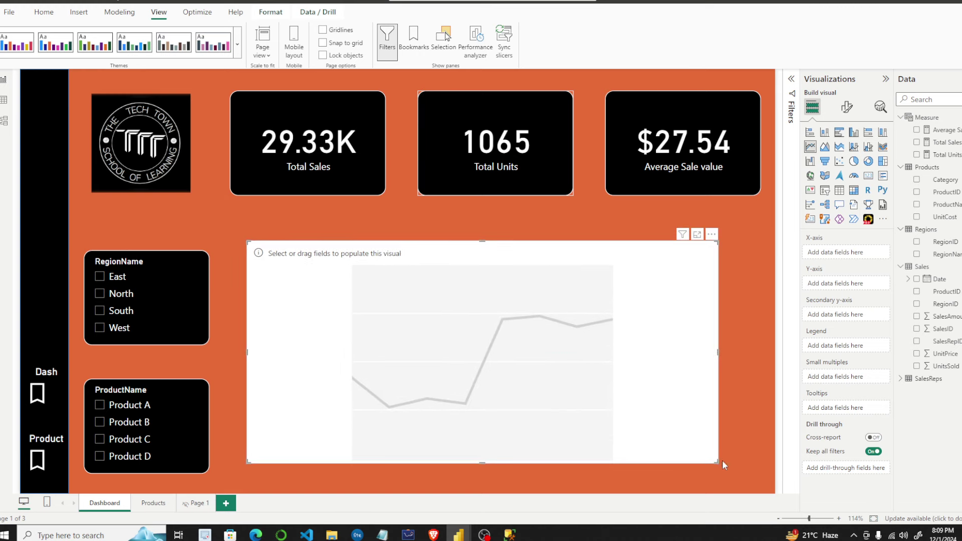
left_click_drag(723, 465, 762, 473)
left_click_drag(480, 371, 471, 361)
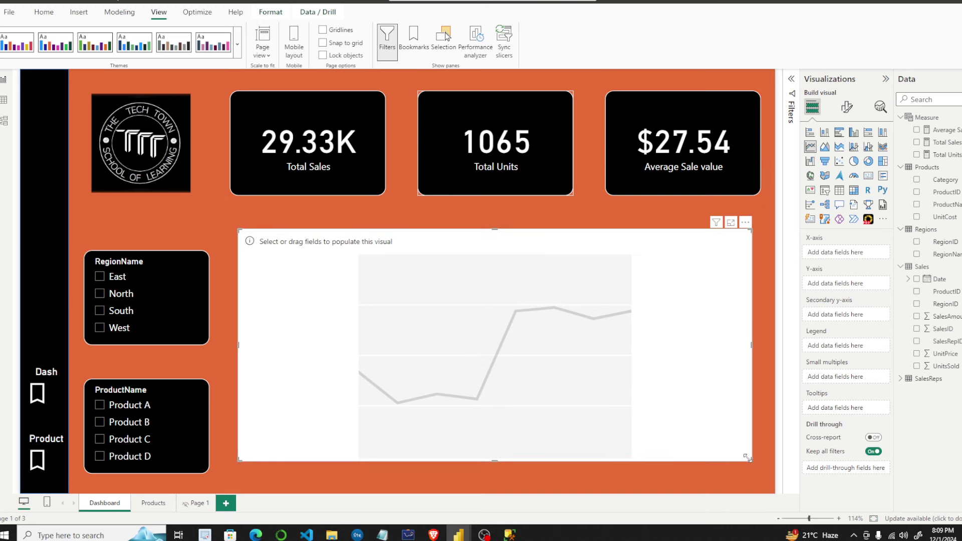
left_click_drag(747, 457, 757, 473)
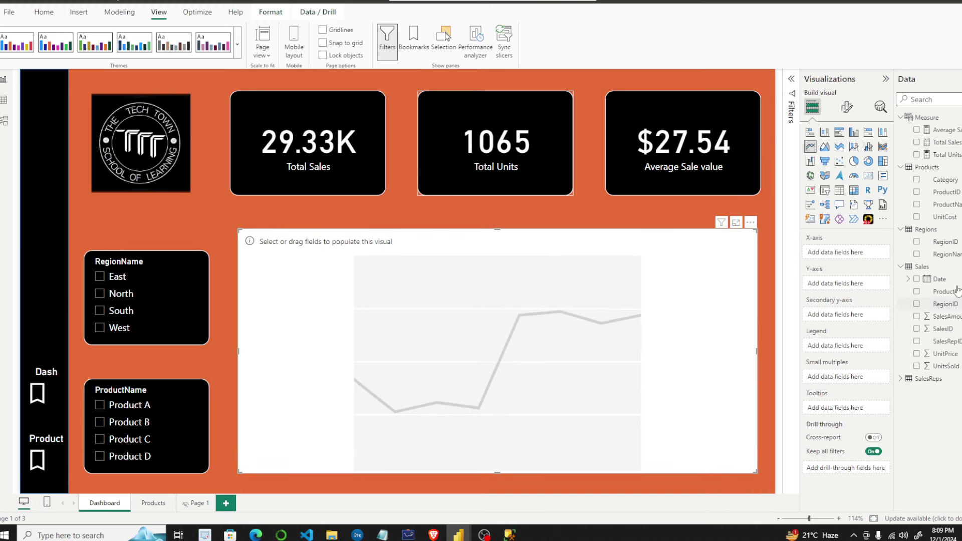
Plot the Total Sales measure against the Sales Date on the line chart and take the date hierarchy down to Day level.
left_click_drag(944, 279, 837, 252)
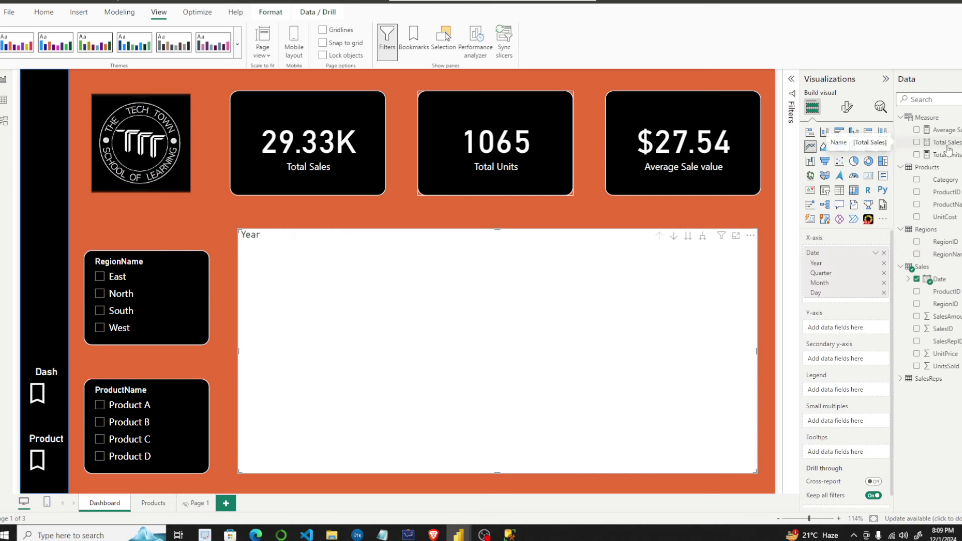
left_click_drag(952, 146, 856, 329)
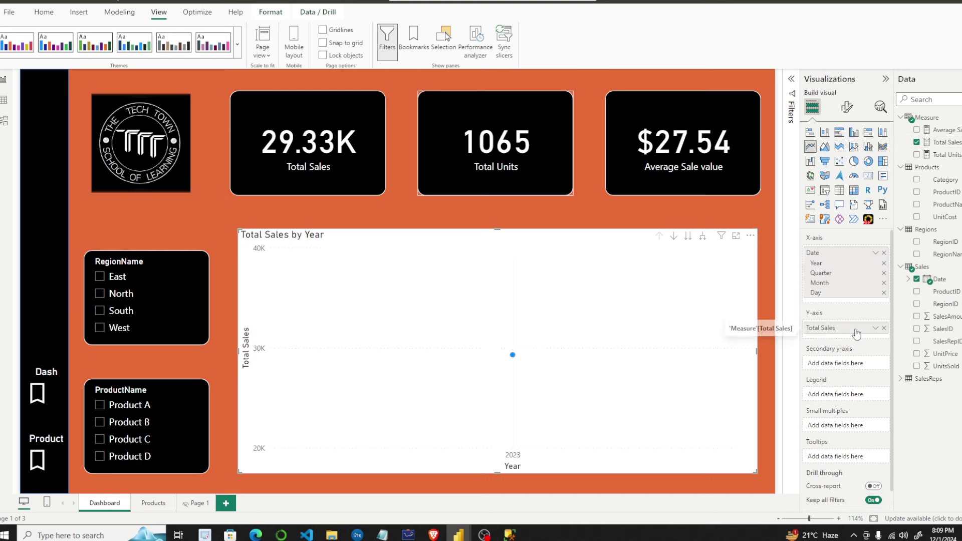
left_click(689, 238)
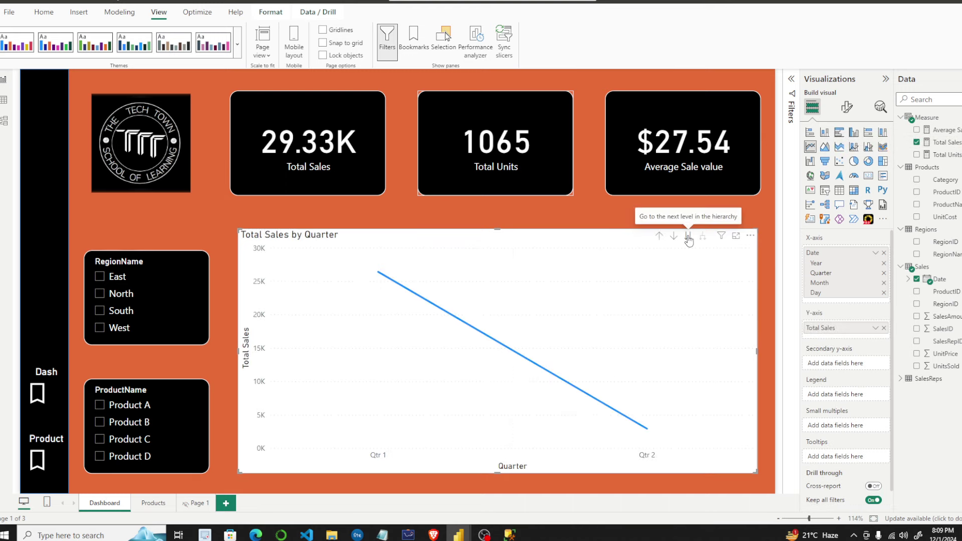
left_click(689, 237)
left_click(689, 237)
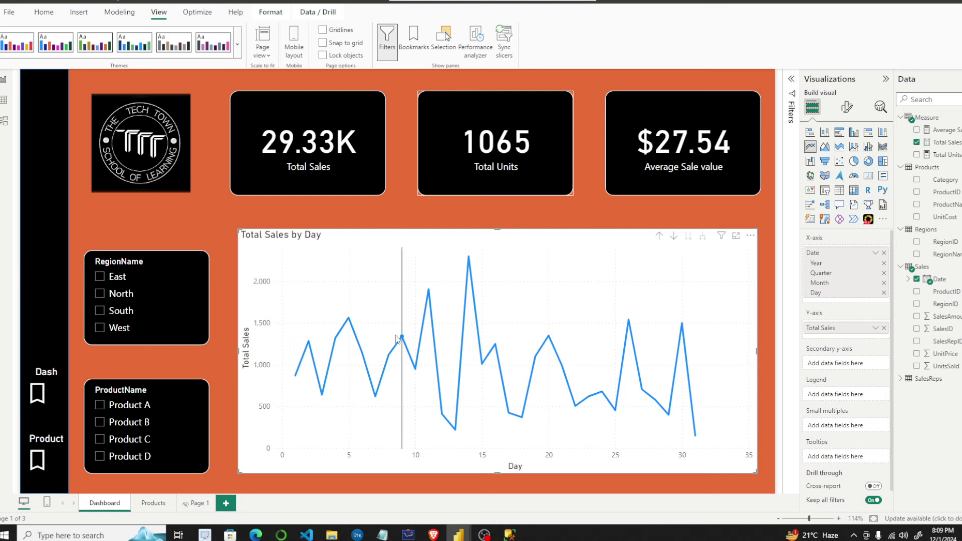
Set the line chart's background color to black.
left_click(846, 106)
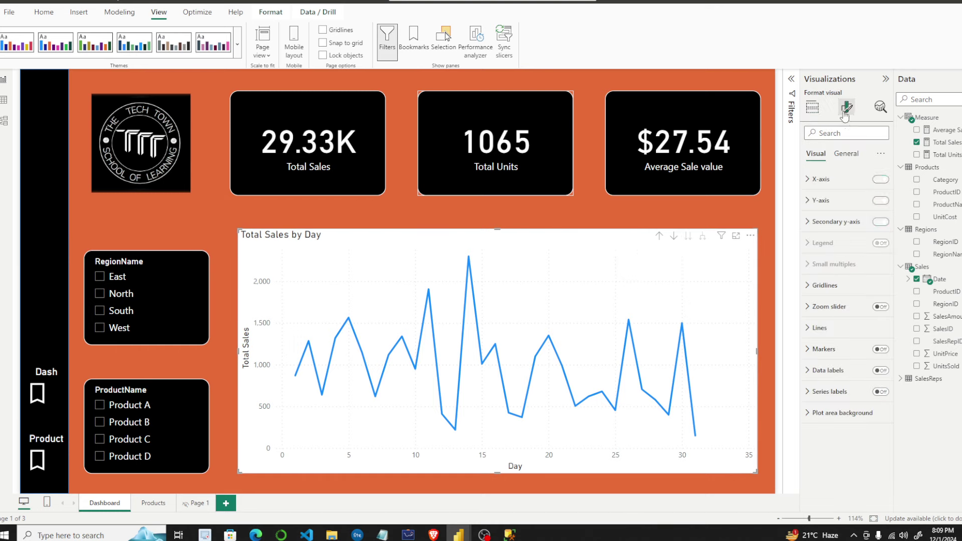
left_click(846, 154)
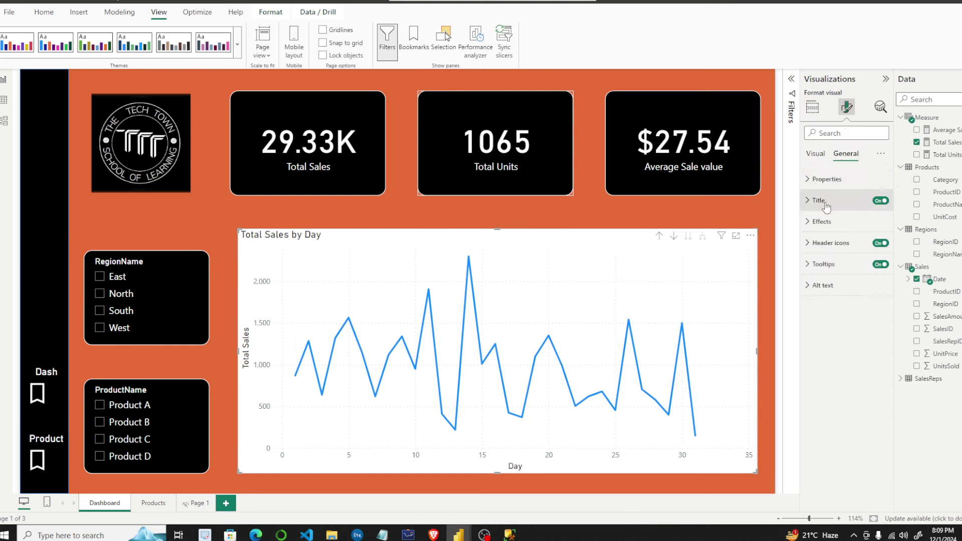
left_click(822, 222)
left_click(829, 273)
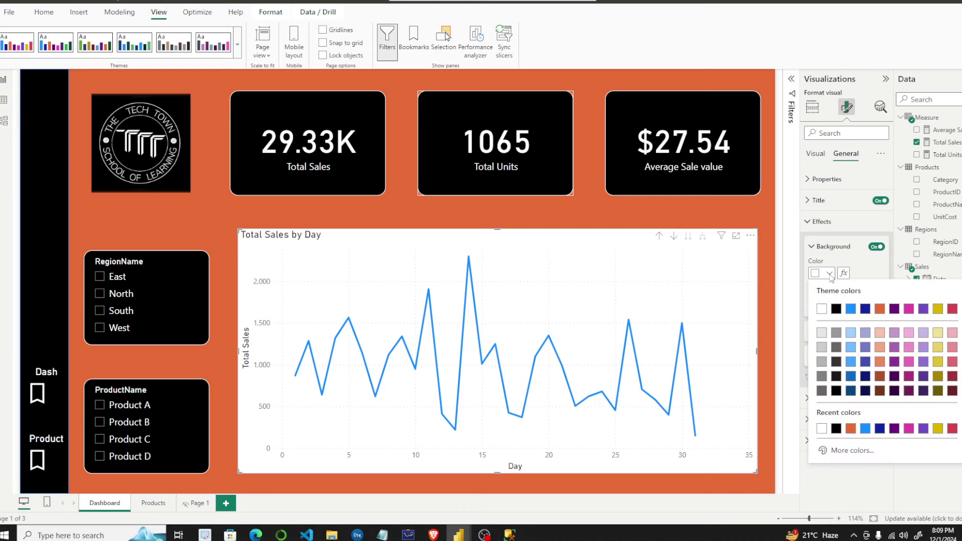
left_click(833, 310)
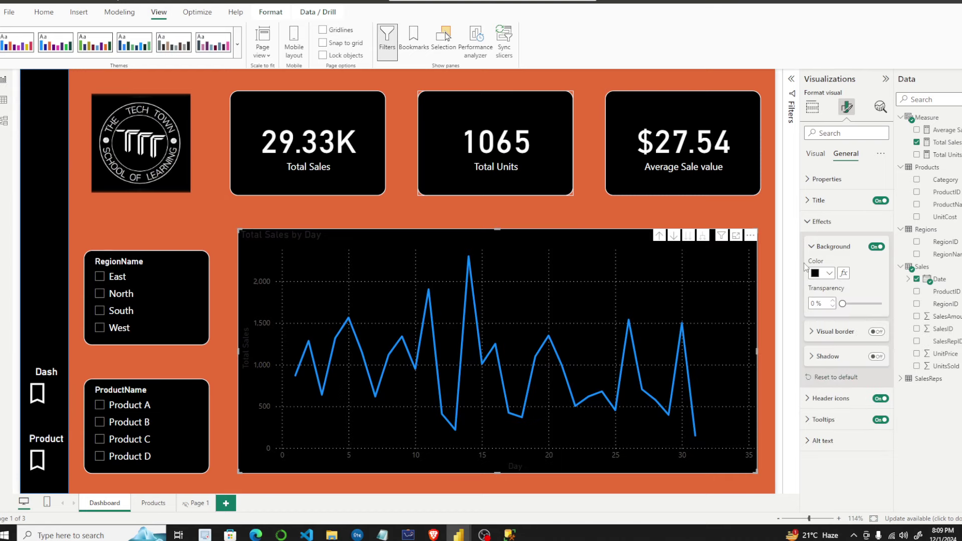
left_click(807, 221)
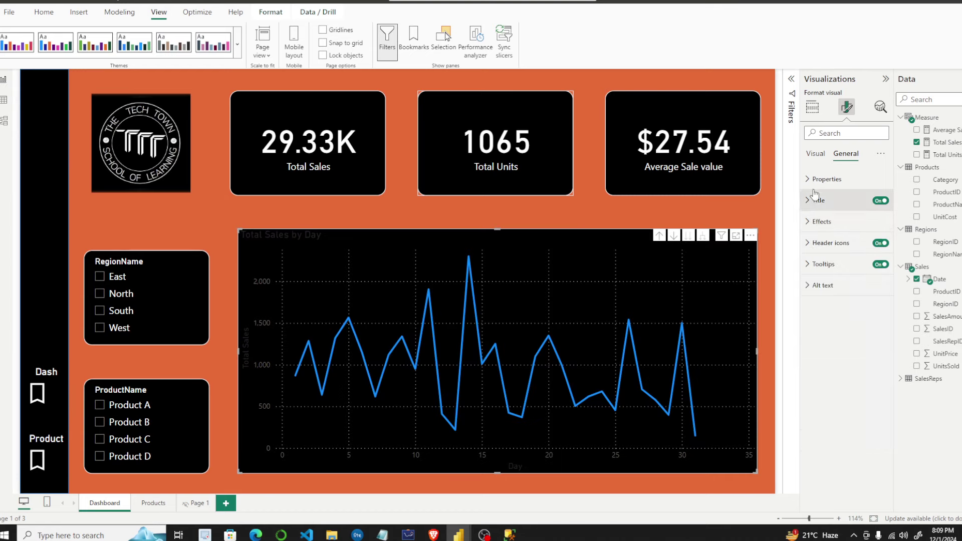
Change the Total Sales line color to white and deselect the chart.
left_click(814, 155)
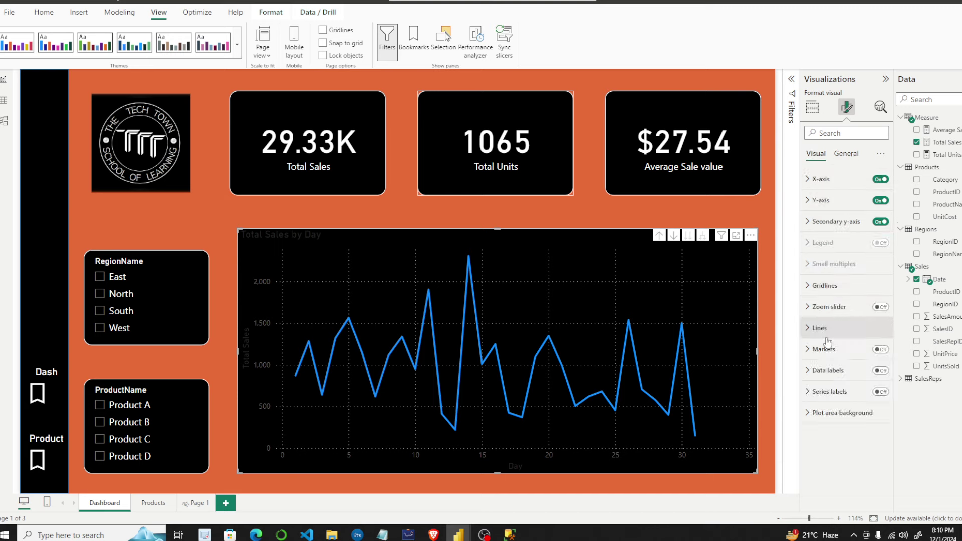
left_click(808, 328)
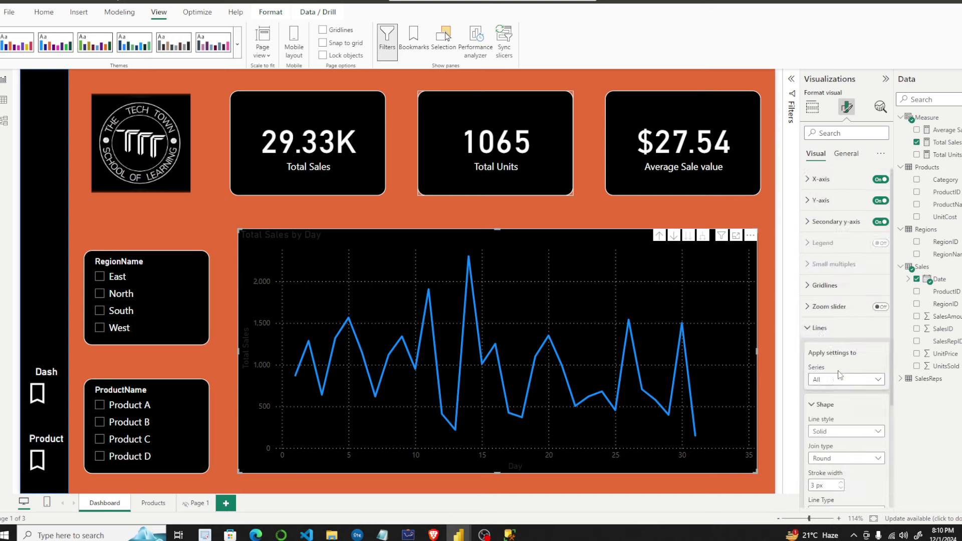
scroll(840, 375, "down", 3)
left_click(820, 396)
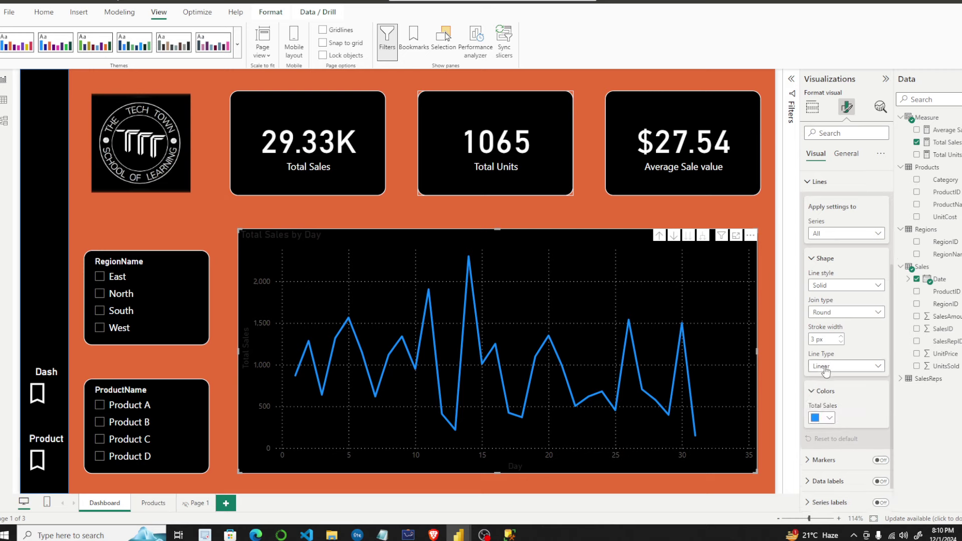
left_click(828, 392)
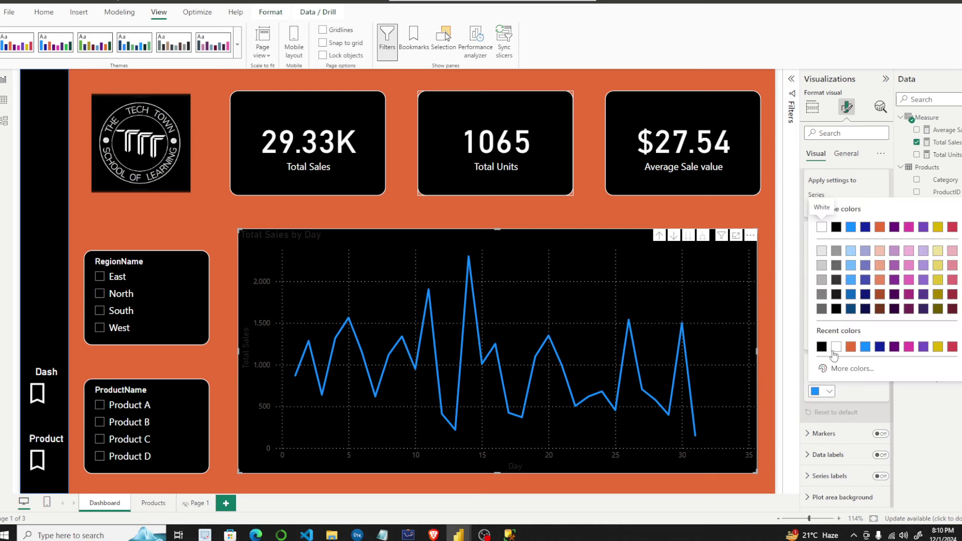
left_click(835, 348)
scroll(851, 210, "up", 1)
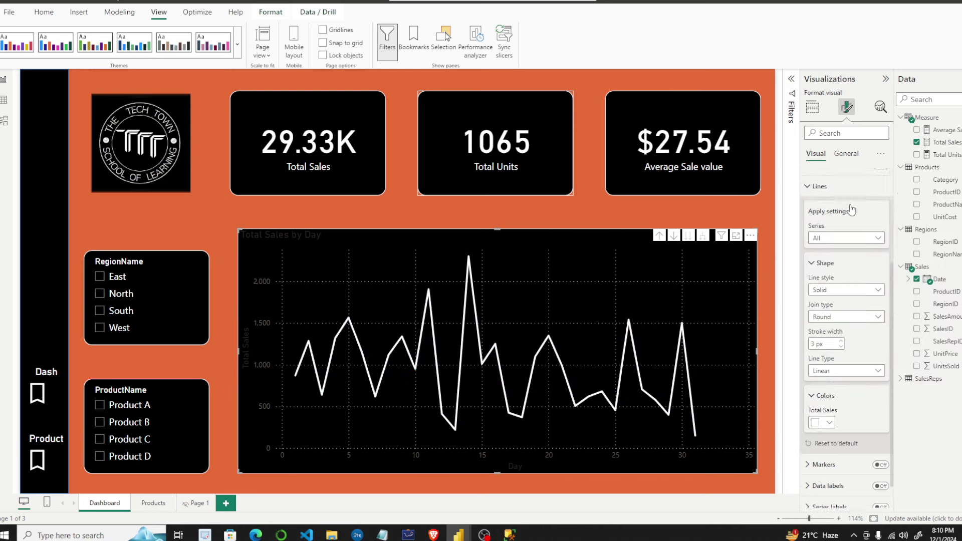
scroll(851, 210, "up", 2)
left_click(819, 260)
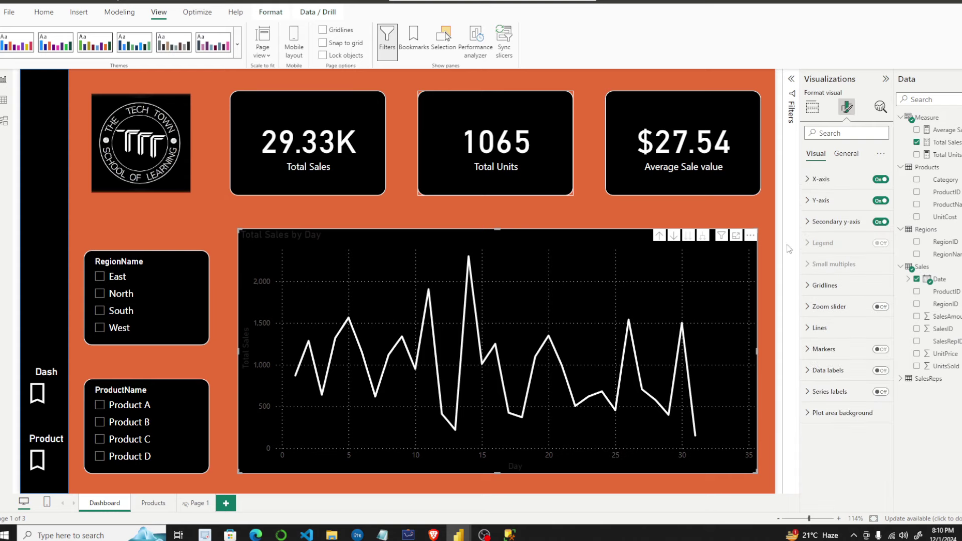
left_click(763, 199)
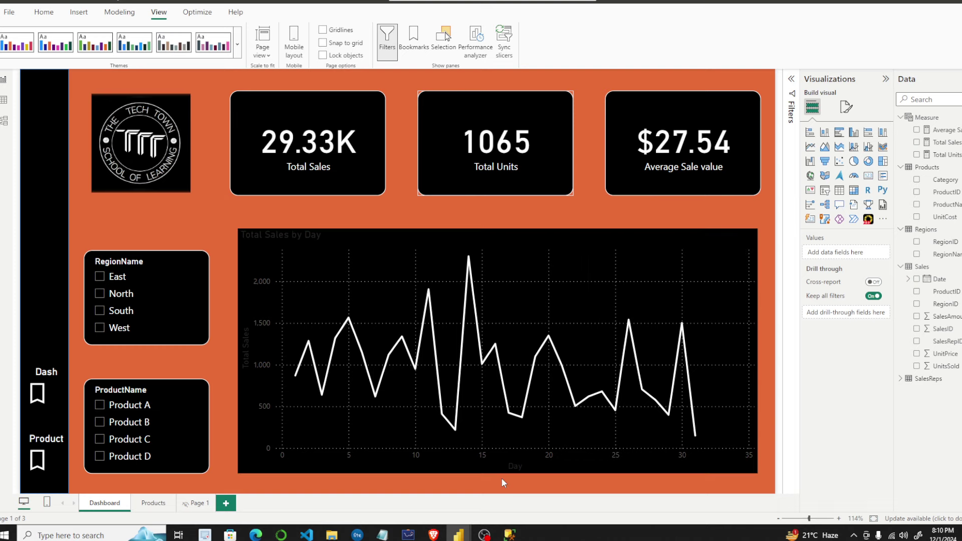
Set the color of the line chart's X-axis values to white.
left_click(576, 238)
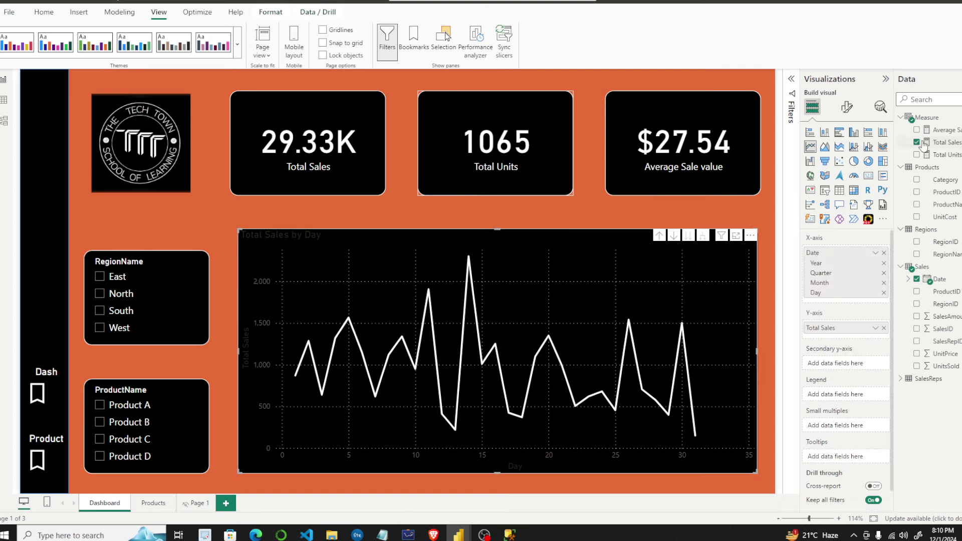
left_click(847, 108)
left_click(842, 180)
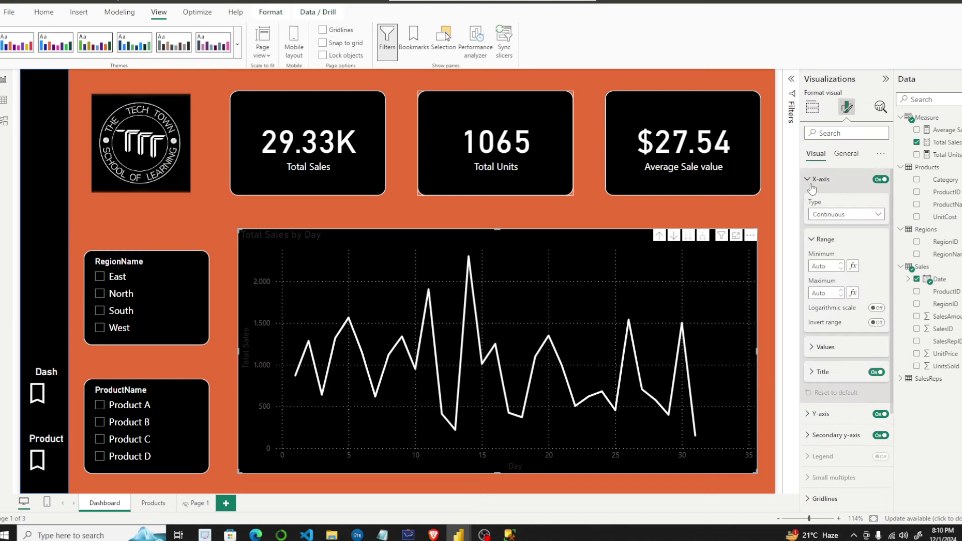
left_click(825, 347)
scroll(827, 350, "down", 2)
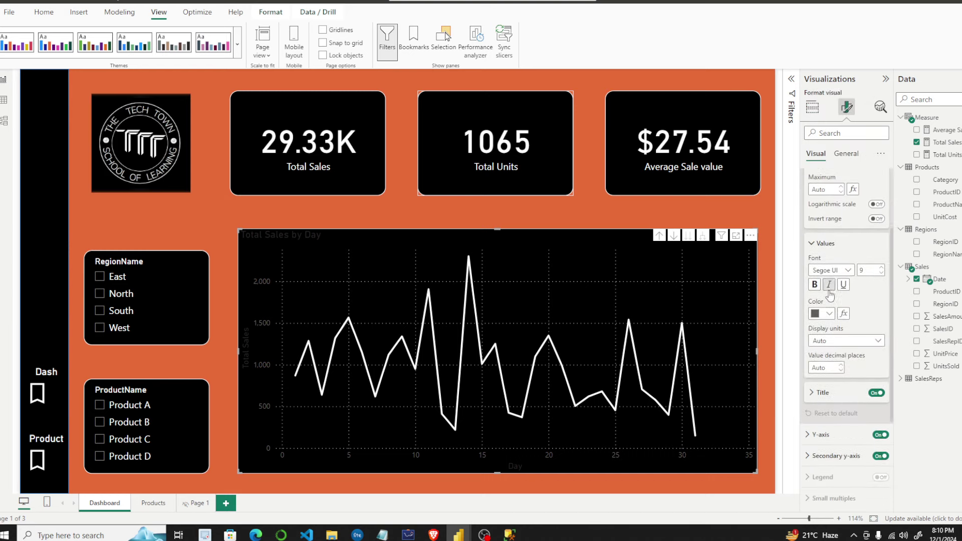
left_click(834, 315)
left_click(822, 350)
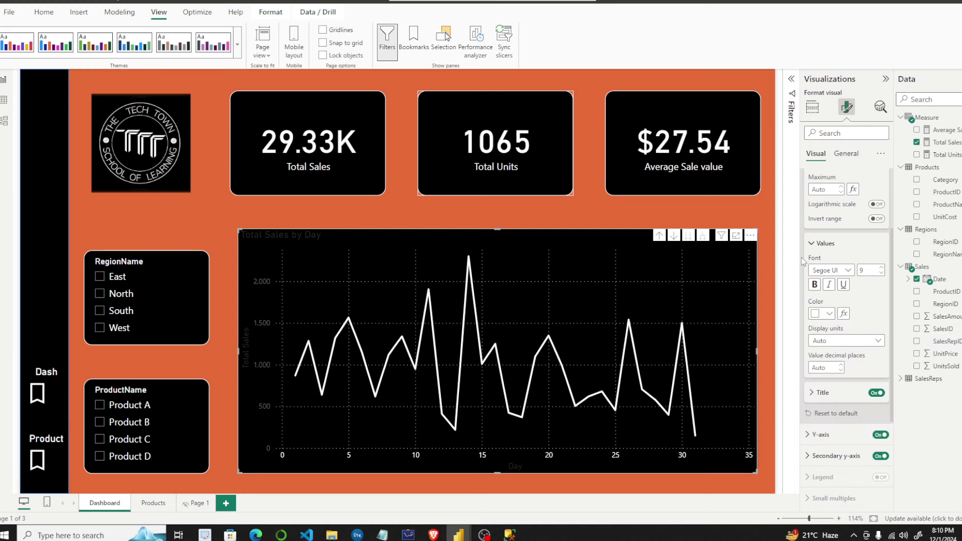
Set the color of the line chart's X-axis title to white.
left_click(815, 244)
left_click(818, 269)
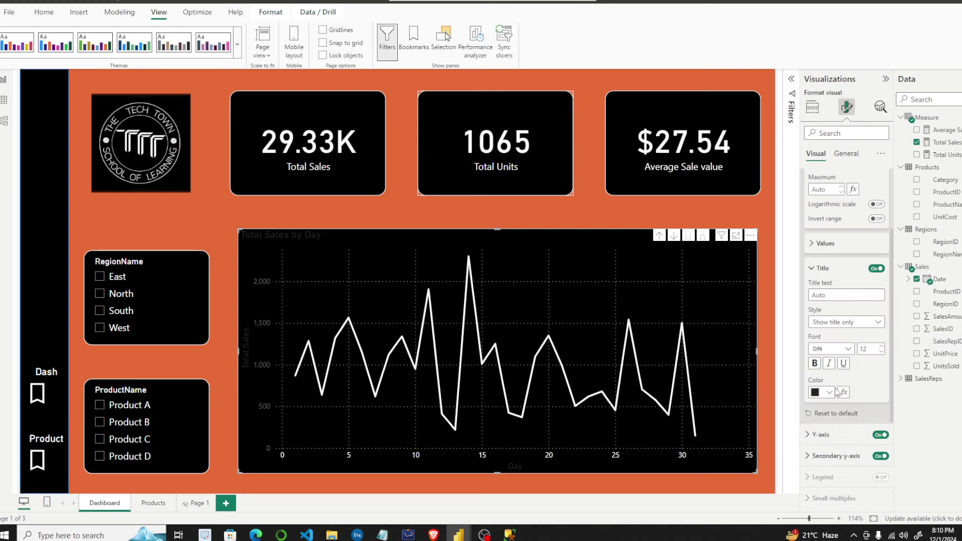
left_click(828, 393)
left_click(822, 348)
left_click(809, 268)
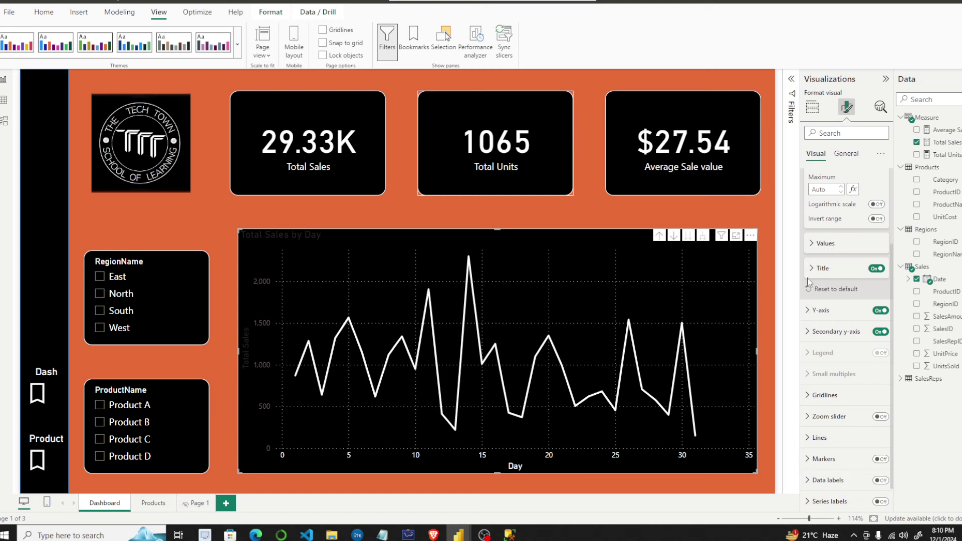
scroll(814, 261, "up", 3)
left_click(815, 179)
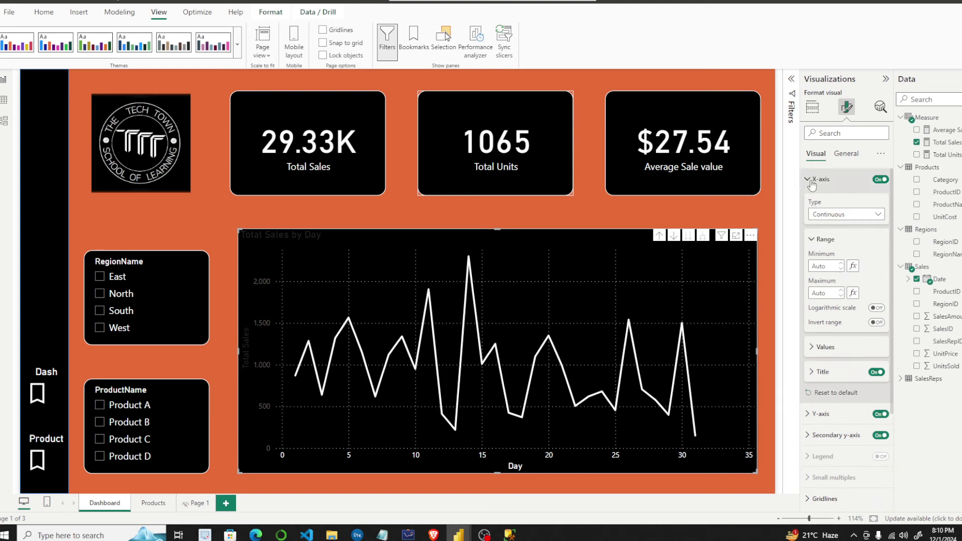
Set the color of the line chart's Y-axis values to white.
left_click(819, 200)
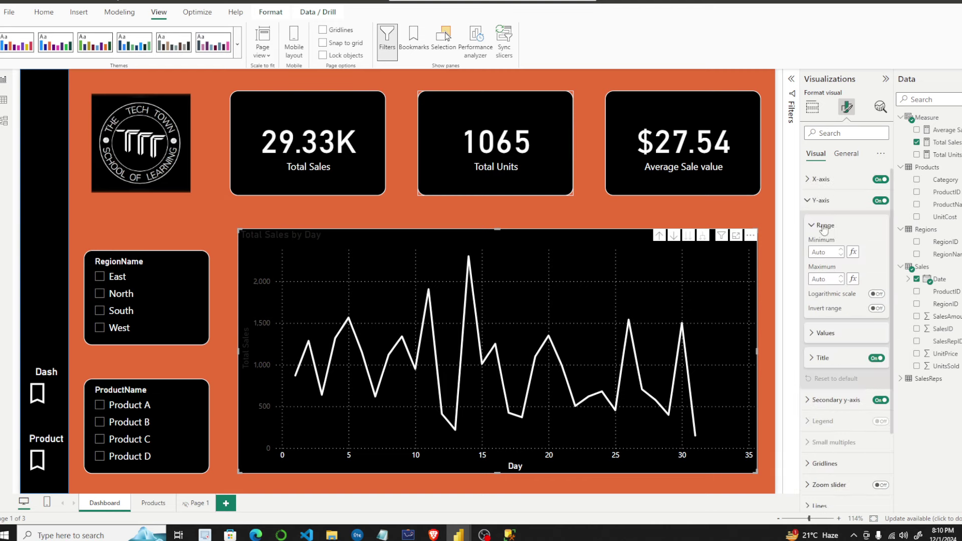
left_click(839, 333)
left_click(829, 404)
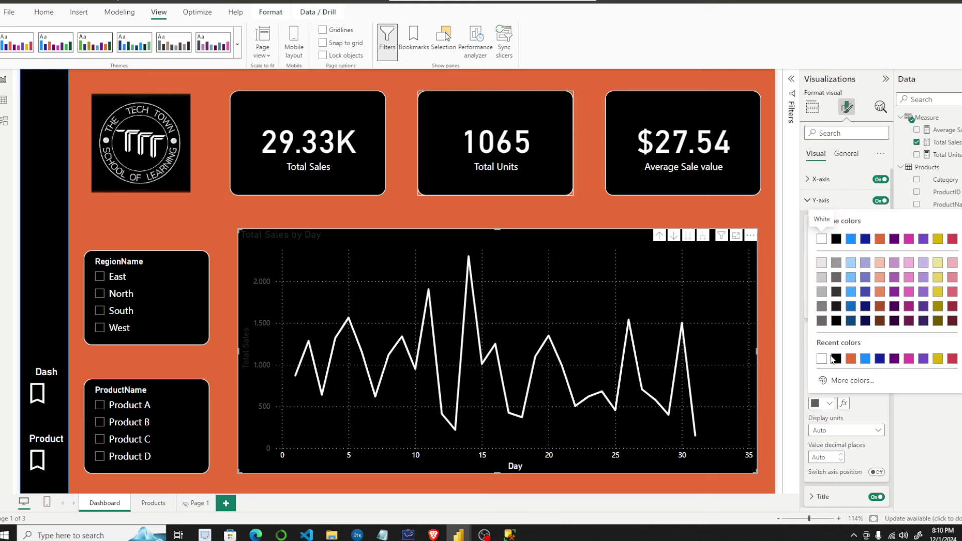
left_click(822, 359)
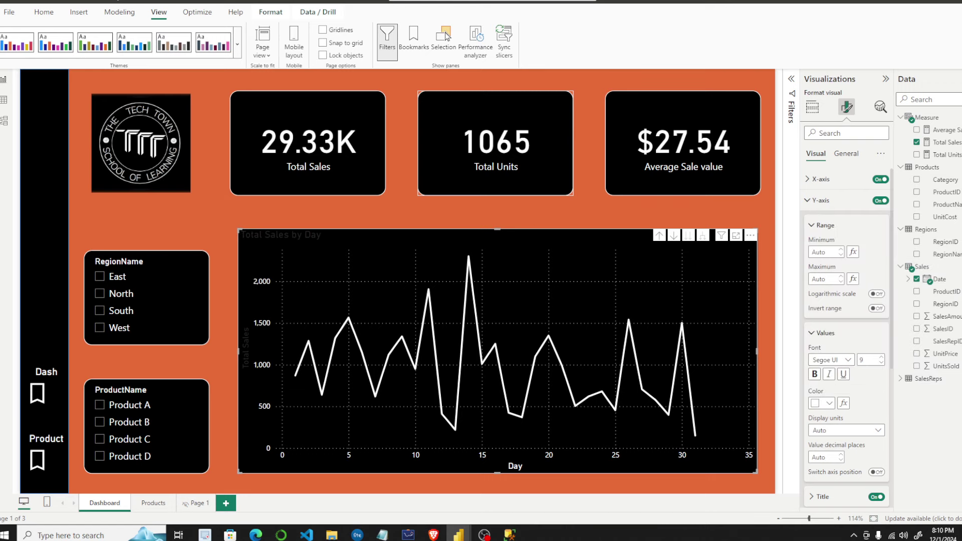
Set the color of the line chart's Y-axis title to white.
scroll(853, 380, "down", 4)
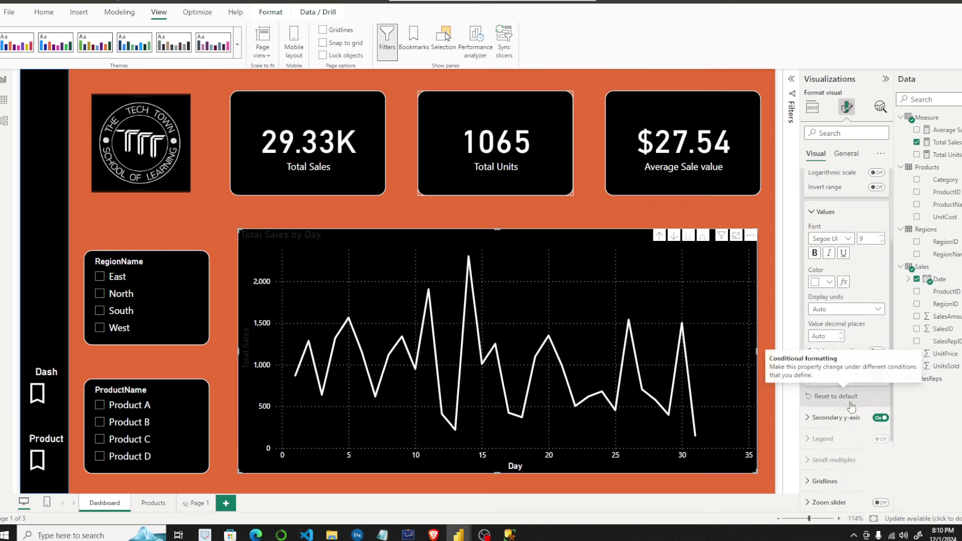
left_click(822, 291)
scroll(822, 294, "down", 3)
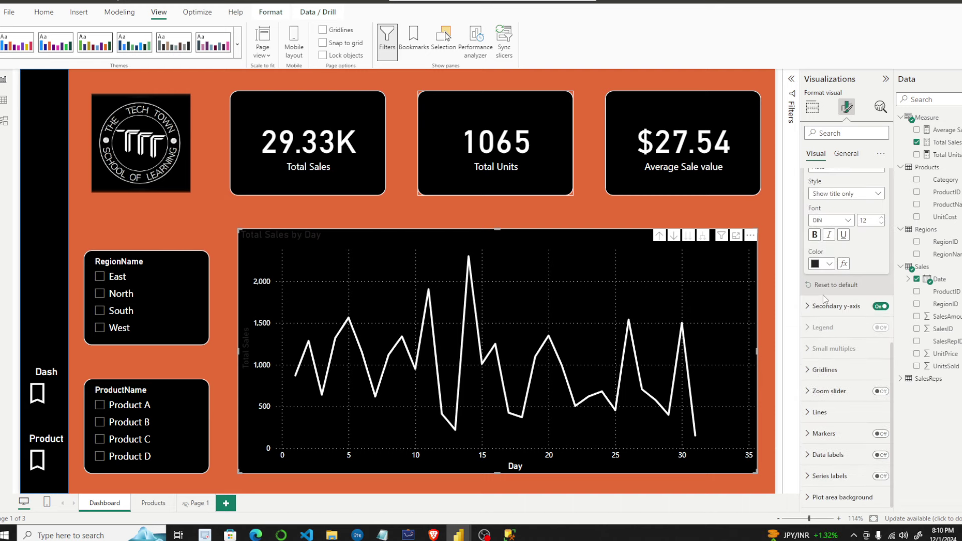
left_click(829, 264)
left_click(813, 290)
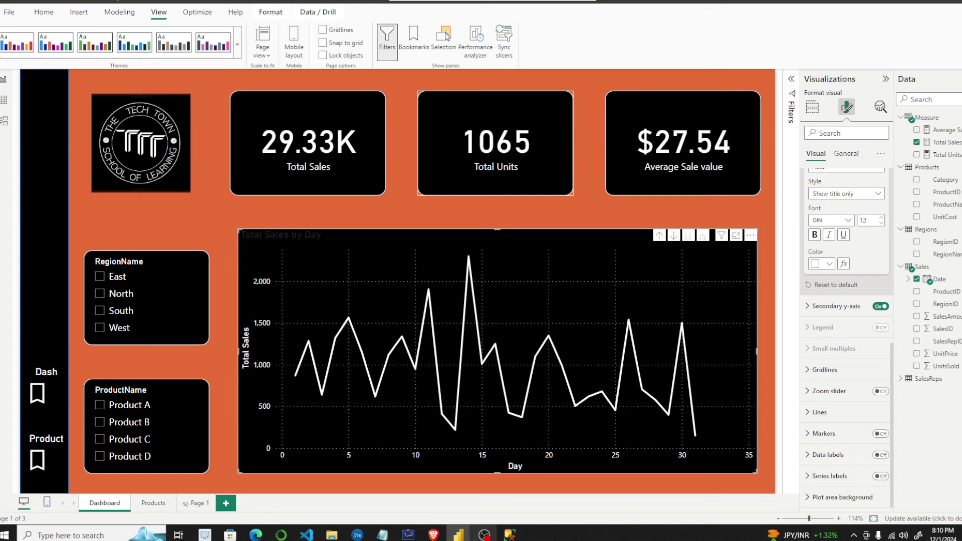
Check the Product page of the finished report as a reference, and return to the report being built.
mouse_move(458, 535)
left_click(430, 509)
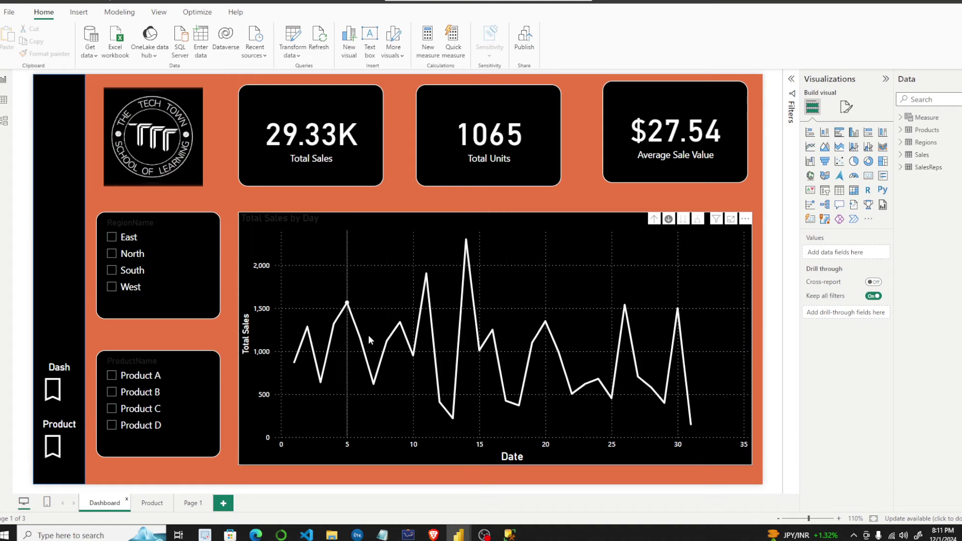
left_click(146, 505)
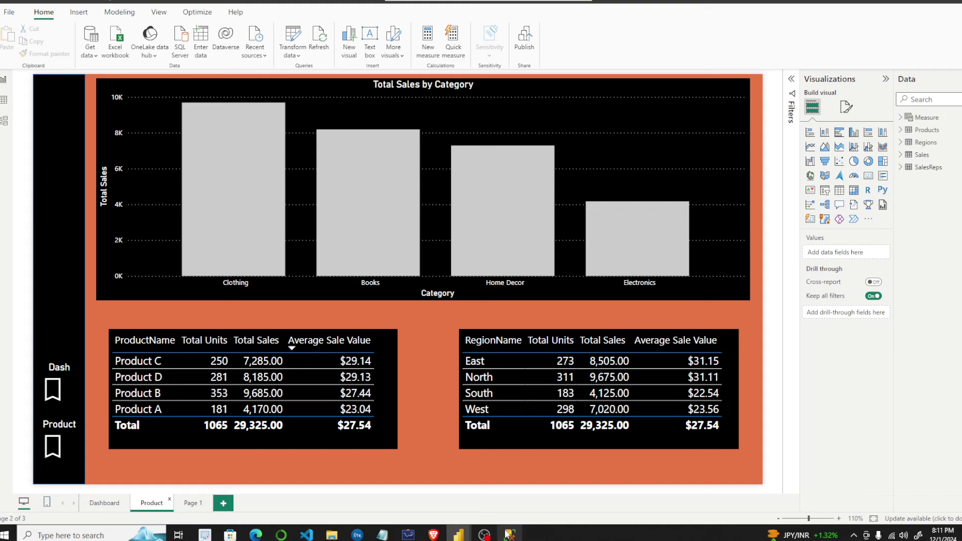
mouse_move(509, 535)
left_click(501, 497)
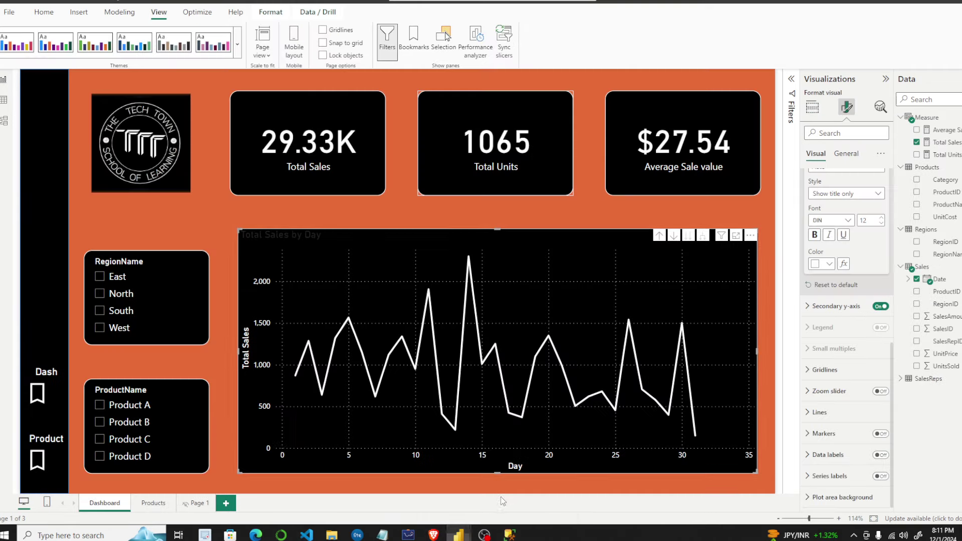
Add a clustered column chart to the Products page and stretch it across the upper half of the canvas.
left_click(146, 502)
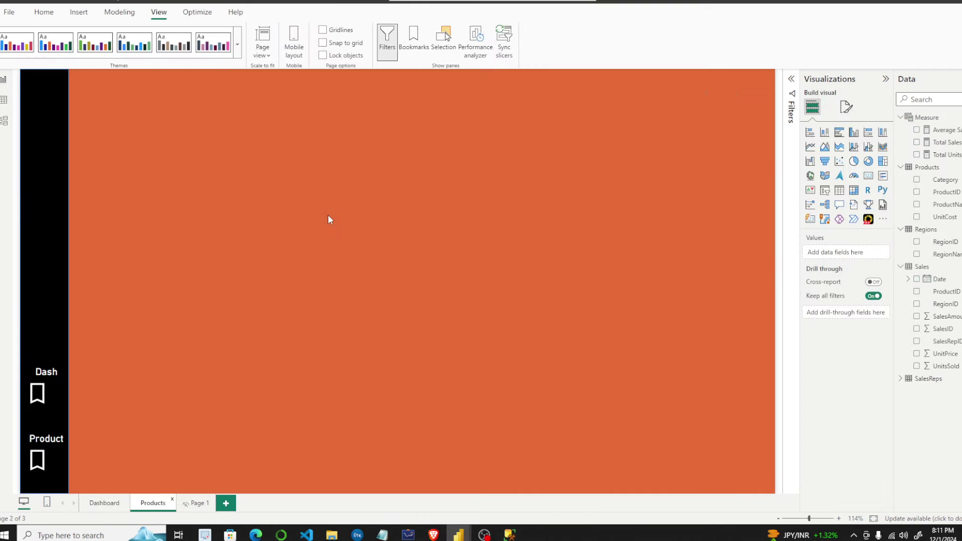
left_click(853, 132)
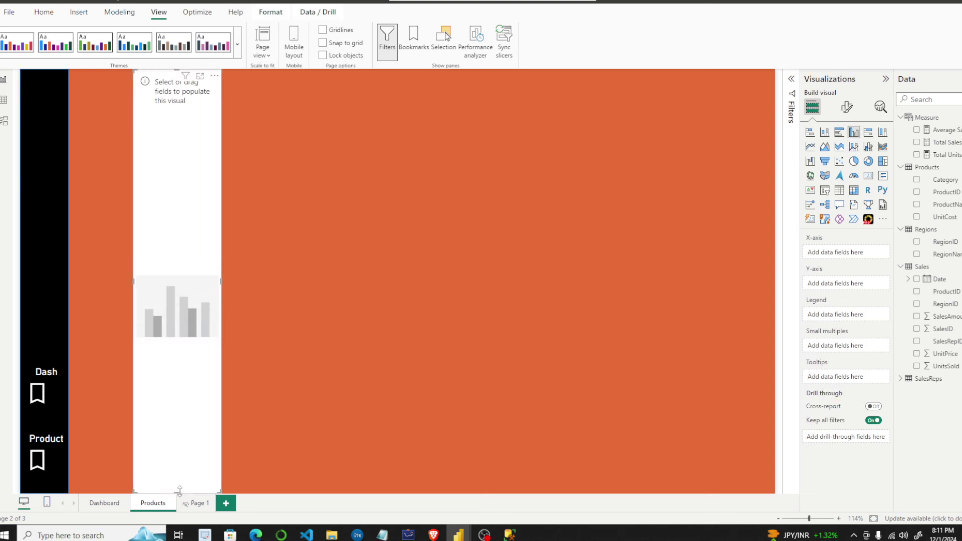
left_click_drag(172, 495, 190, 245)
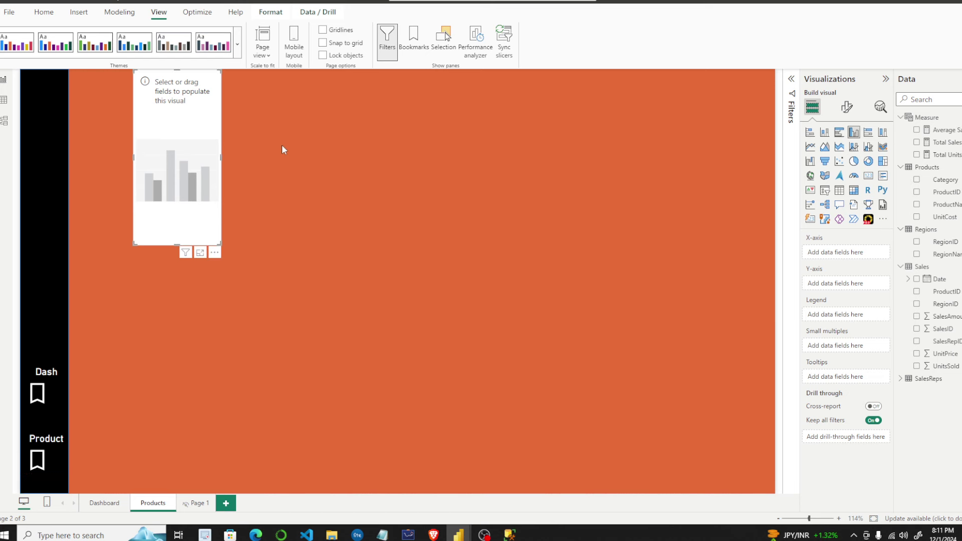
left_click_drag(220, 156, 724, 206)
left_click_drag(554, 196, 528, 197)
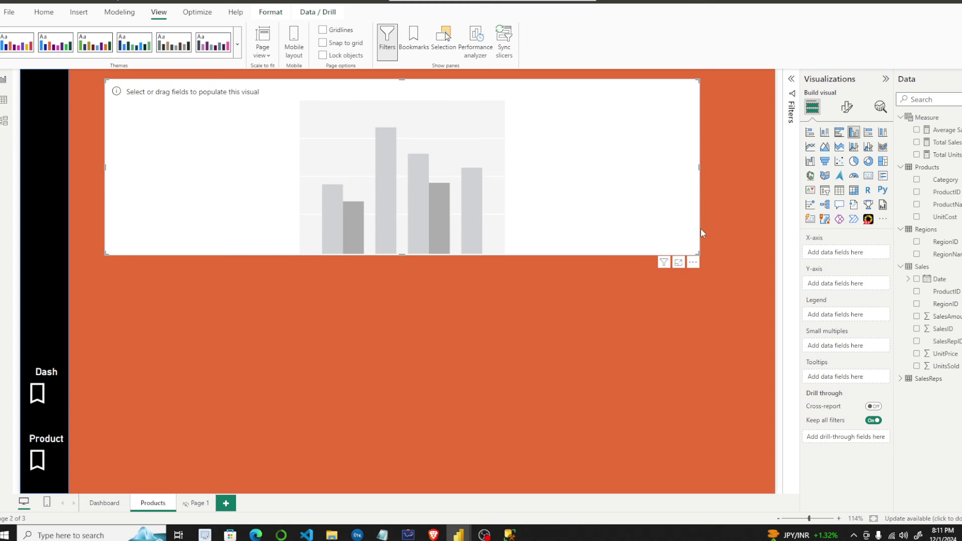
left_click_drag(697, 253, 750, 297)
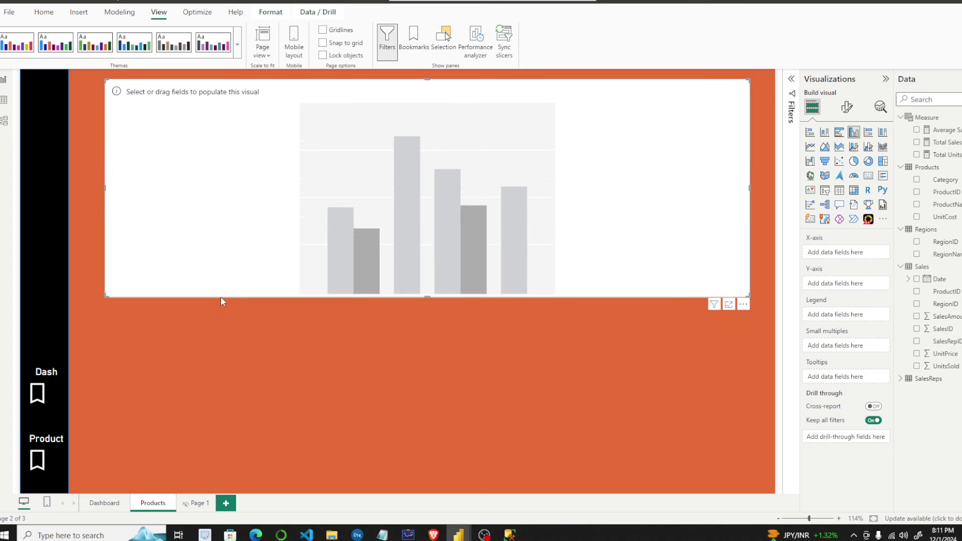
Plot the Total Sales measure by product Category on the column chart and set the chart's background color to black.
left_click_drag(946, 180, 846, 253)
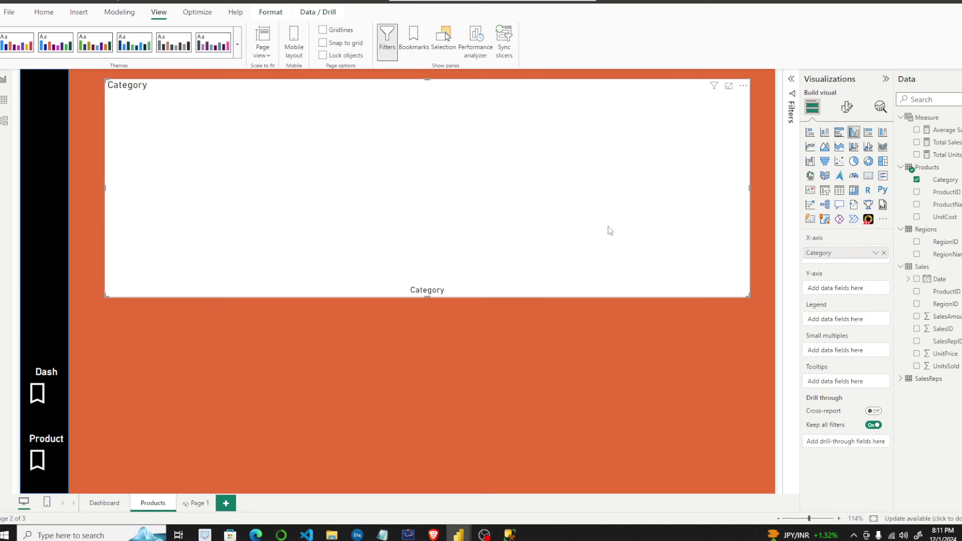
left_click_drag(949, 145, 842, 289)
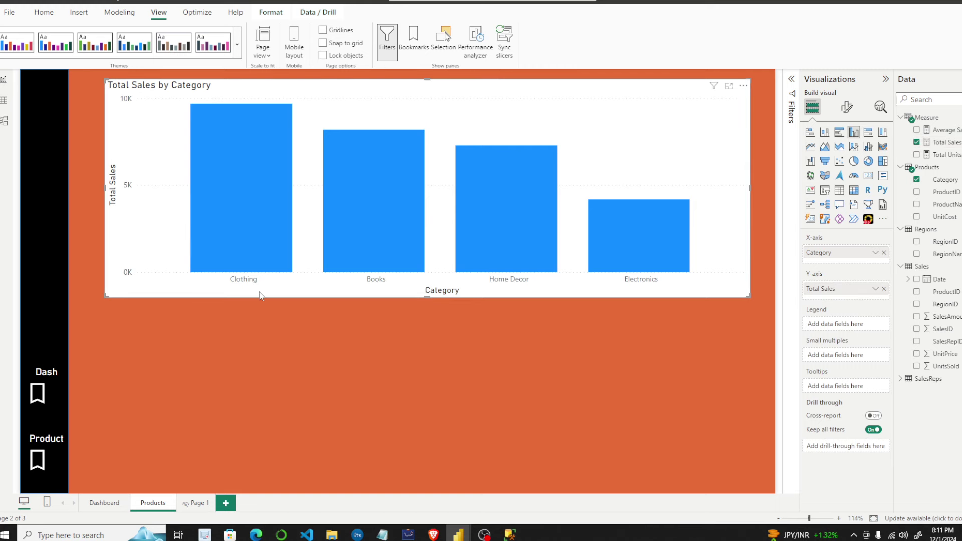
left_click(846, 107)
left_click(846, 154)
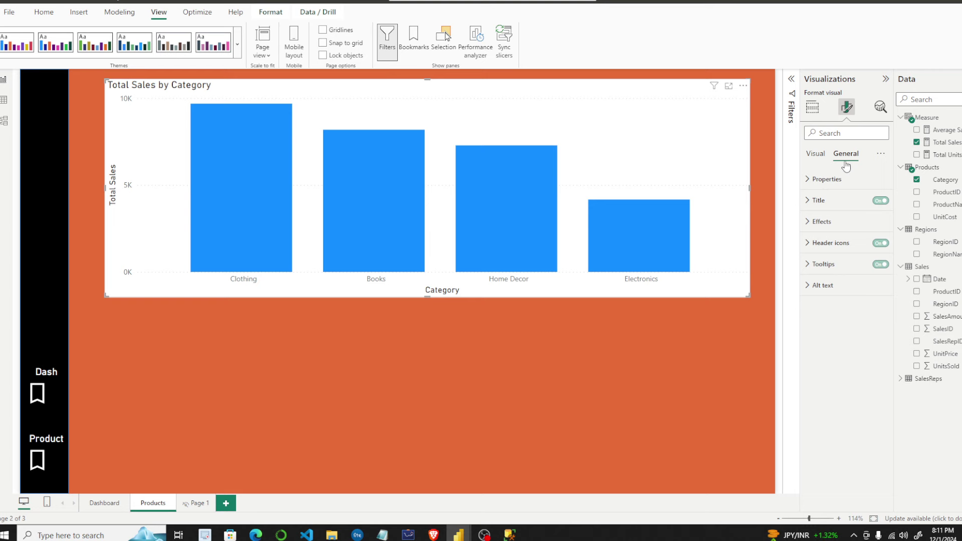
left_click(819, 221)
left_click(828, 278)
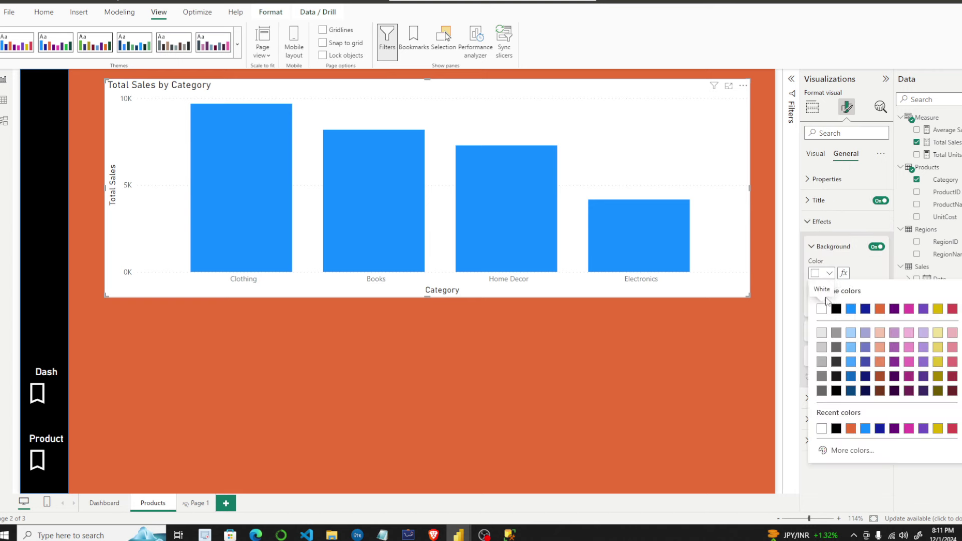
left_click(836, 309)
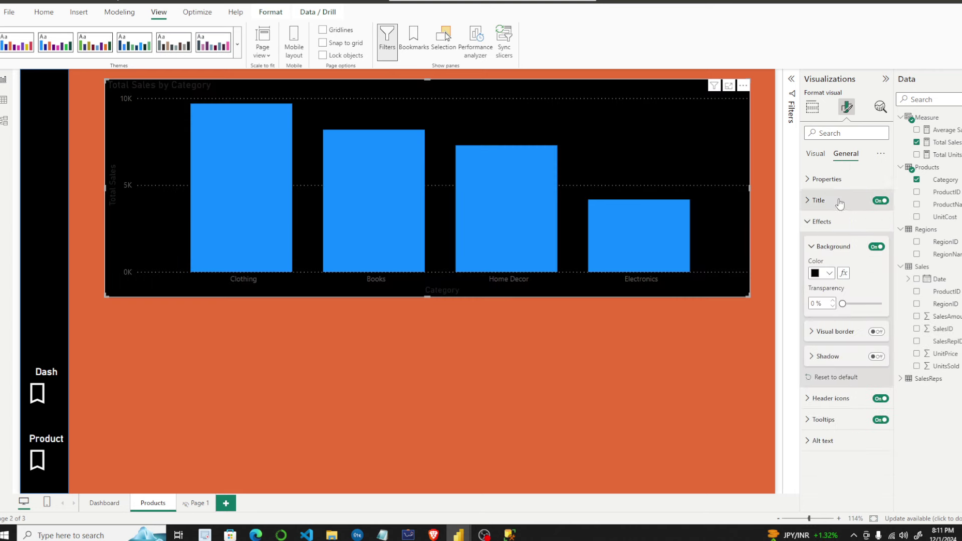
left_click(819, 221)
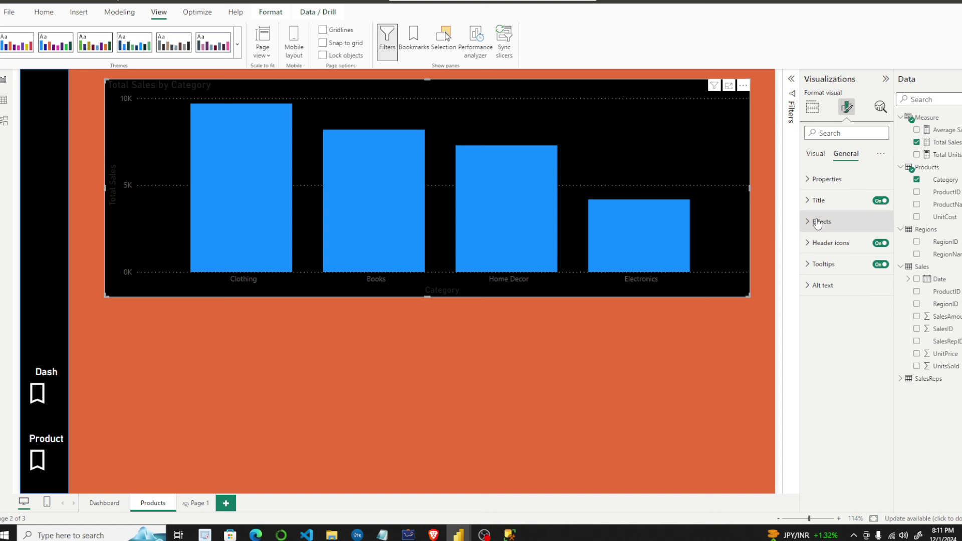
Set the default column color of the Total Sales by Category chart to white.
left_click(816, 154)
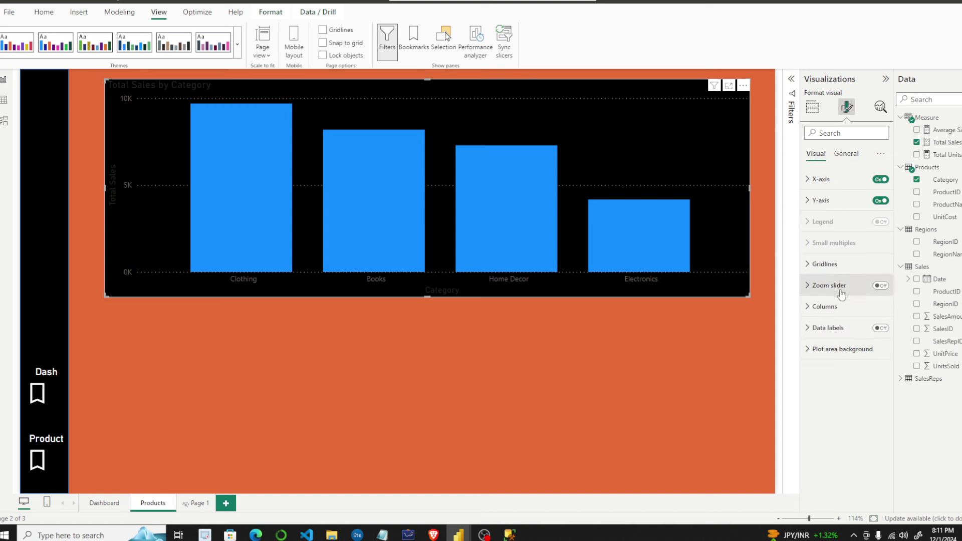
left_click(814, 308)
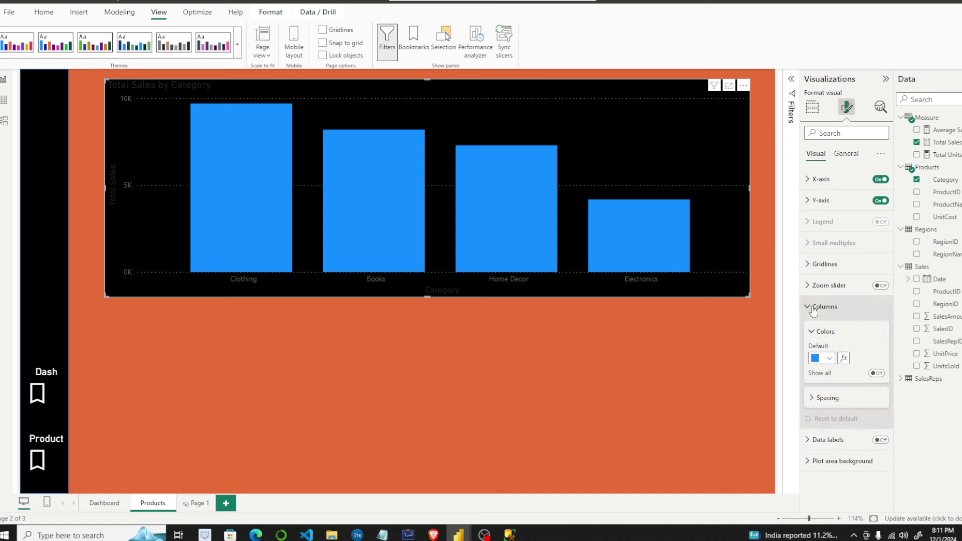
left_click(830, 359)
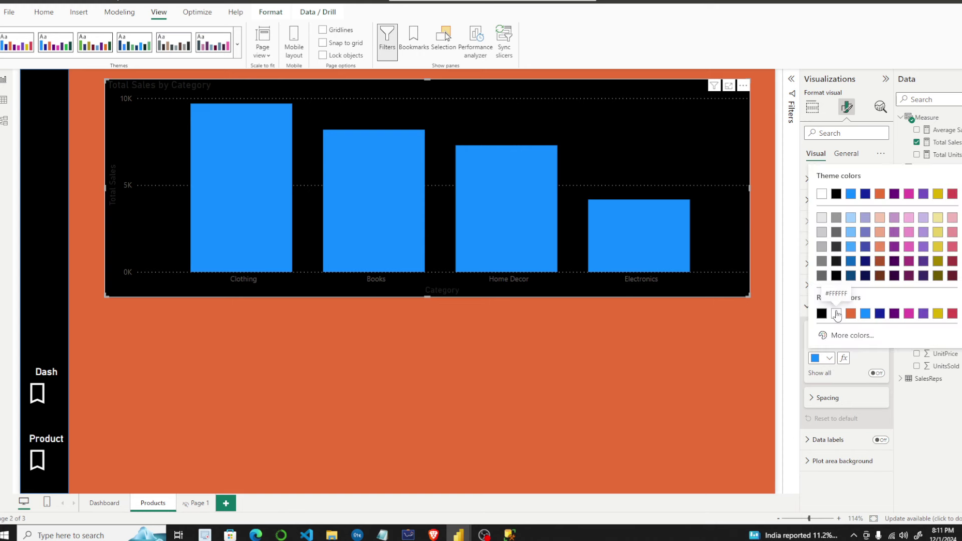
left_click(818, 193)
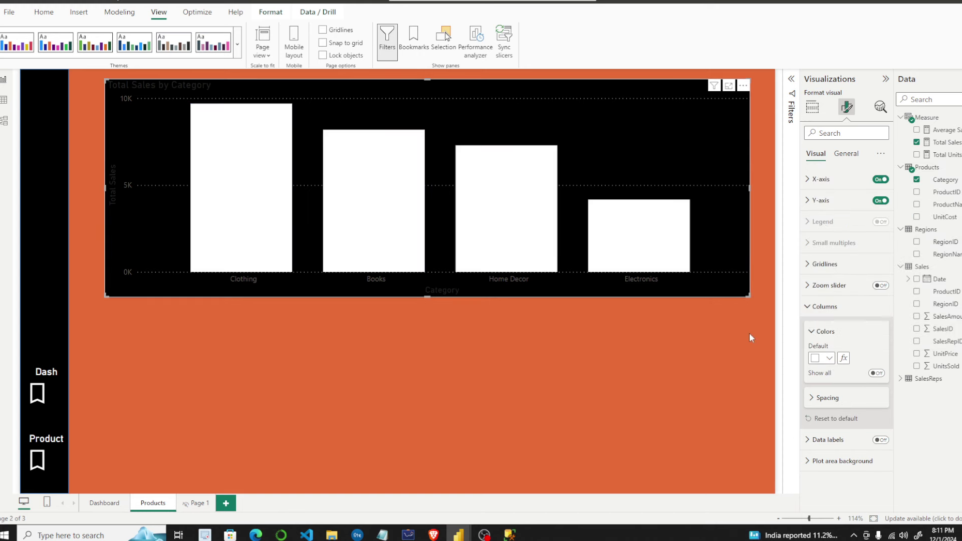
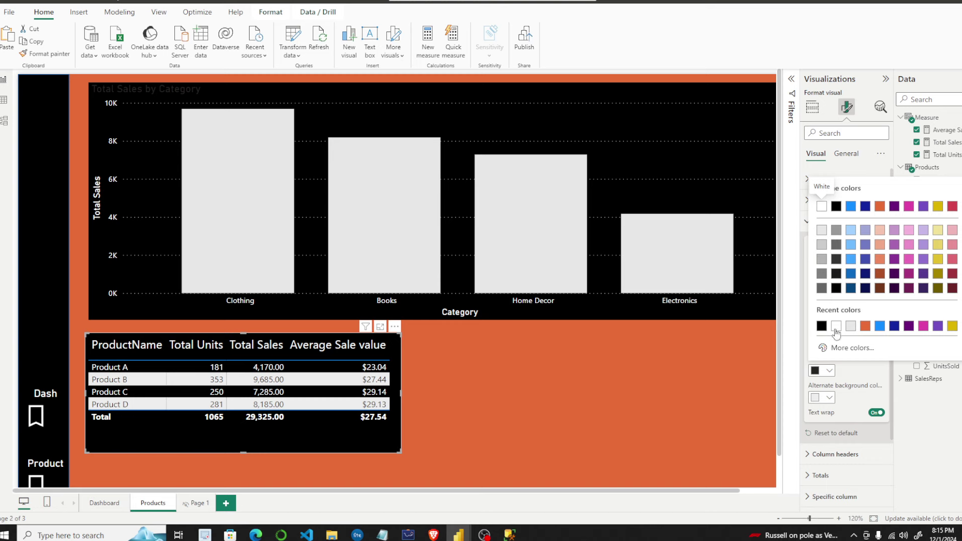
Set the product table's alternate text color to white and its alternate background color to black.
left_click(836, 325)
left_click(828, 399)
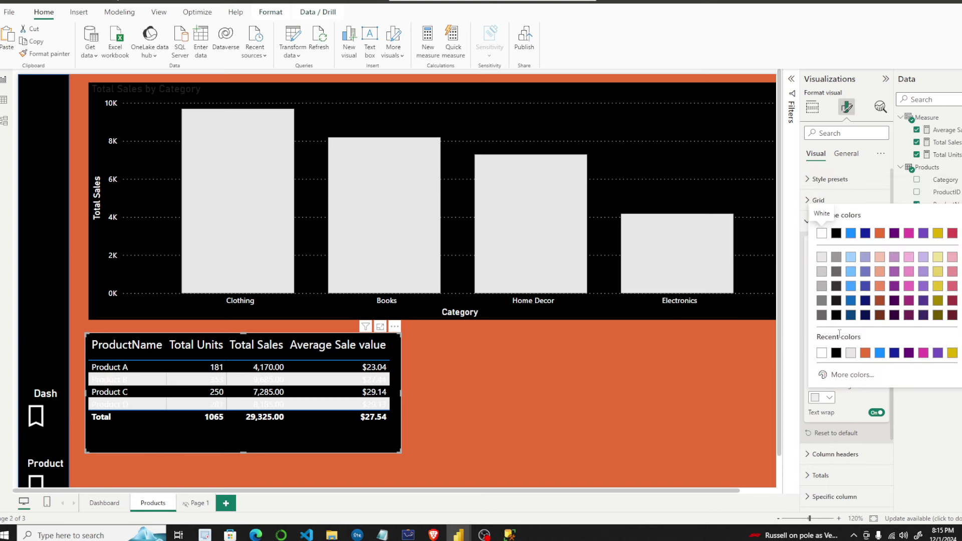
left_click(827, 338)
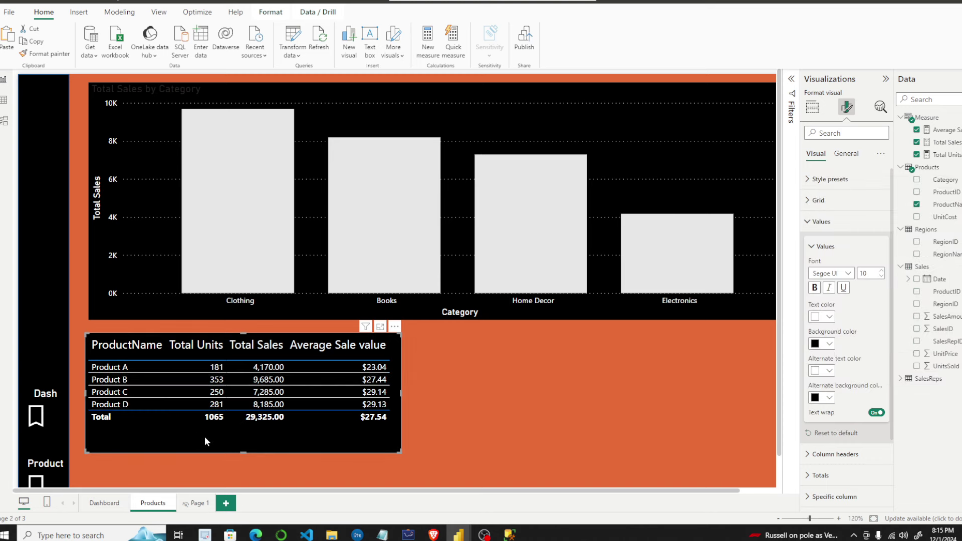
Increase the font size of the product table's values and deselect the table.
left_click(882, 270)
left_click(882, 270)
left_click(881, 270)
left_click(464, 407)
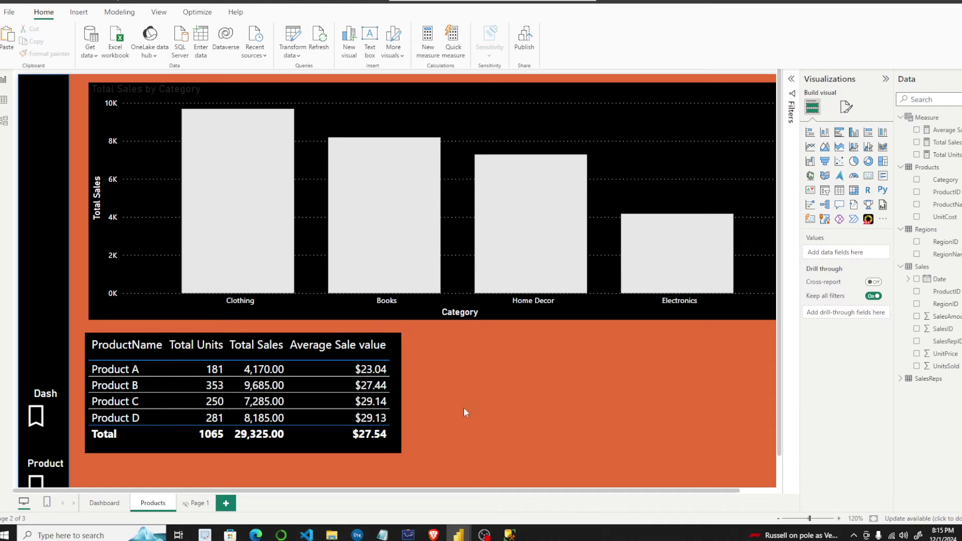
Widen the product table slightly and clear the cross-highlighting from its selected row.
left_click(384, 386)
mouse_move(401, 453)
left_mouse_down()
mouse_move(403, 464)
mouse_move(404, 455)
left_mouse_up()
left_click(537, 372)
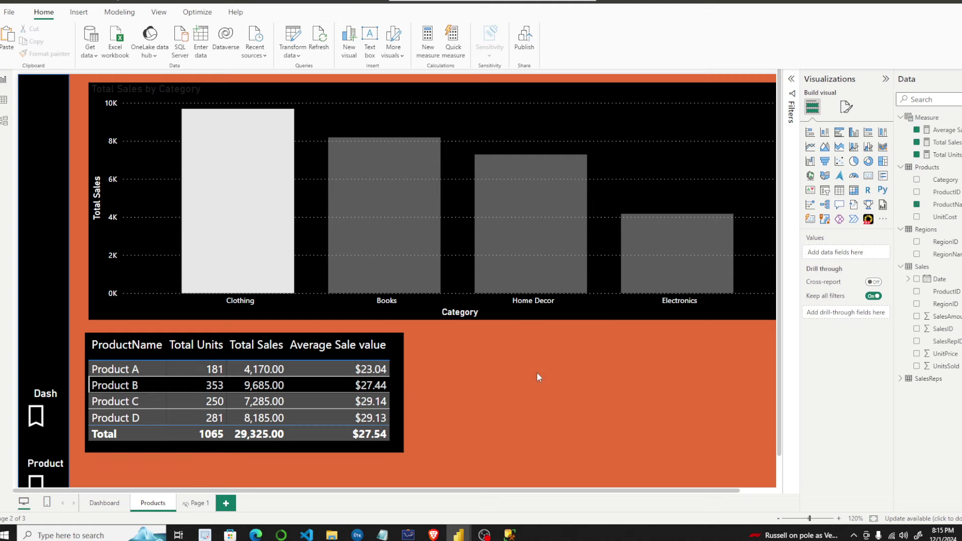
left_click(367, 383)
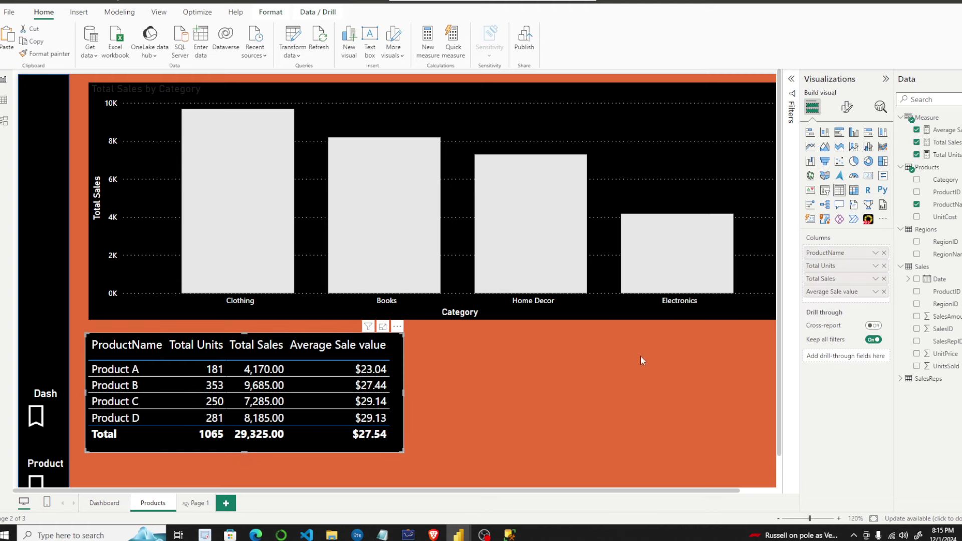
Shift the column chart slightly to line up with the product table's left edge, and collapse the Visualizations pane for more canvas room.
left_click(692, 94)
left_click_drag(688, 93, 698, 92)
left_click(886, 79)
left_click(541, 376)
Duplicate the product table and place the copy beside the original under the column chart.
left_click(411, 362)
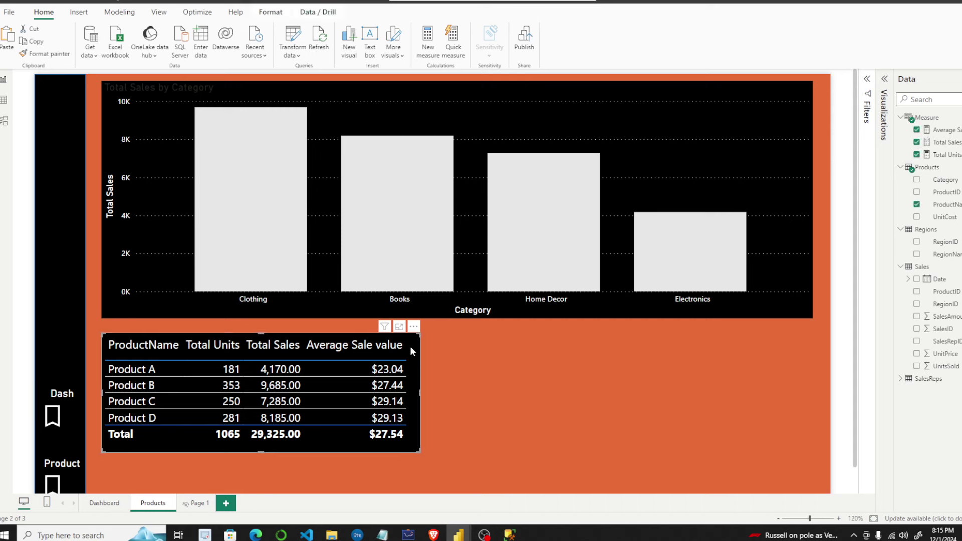
key("ctrl+c")
key("ctrl+v")
left_click_drag(410, 346, 776, 347)
left_click(496, 370)
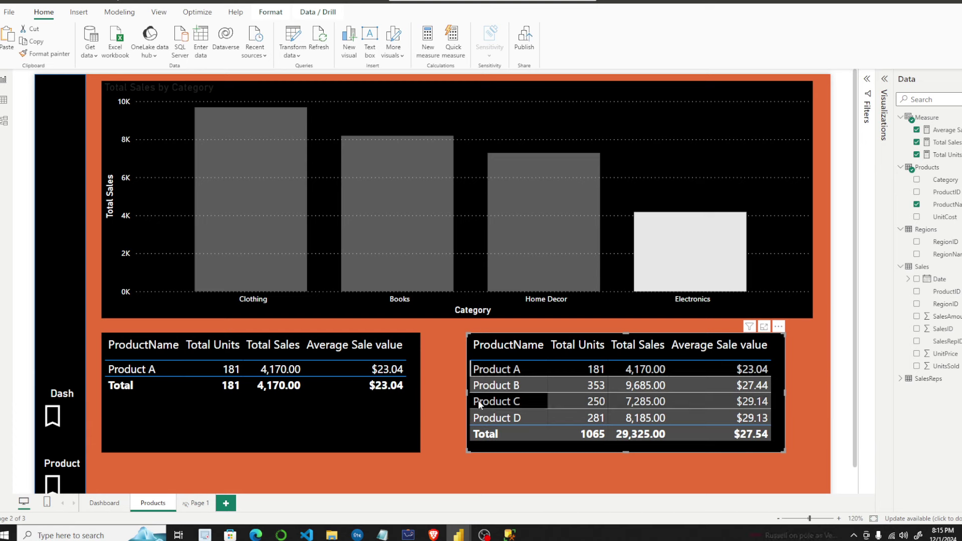
Test the duplicated table's cross-filtering with its Product C and Product D rows, then clear the row selection.
left_click(479, 401)
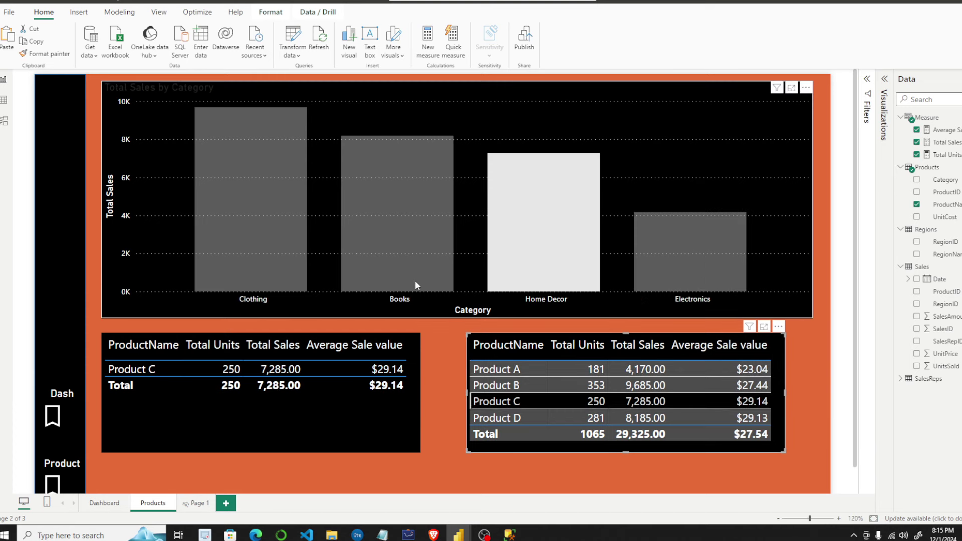
left_click(504, 417)
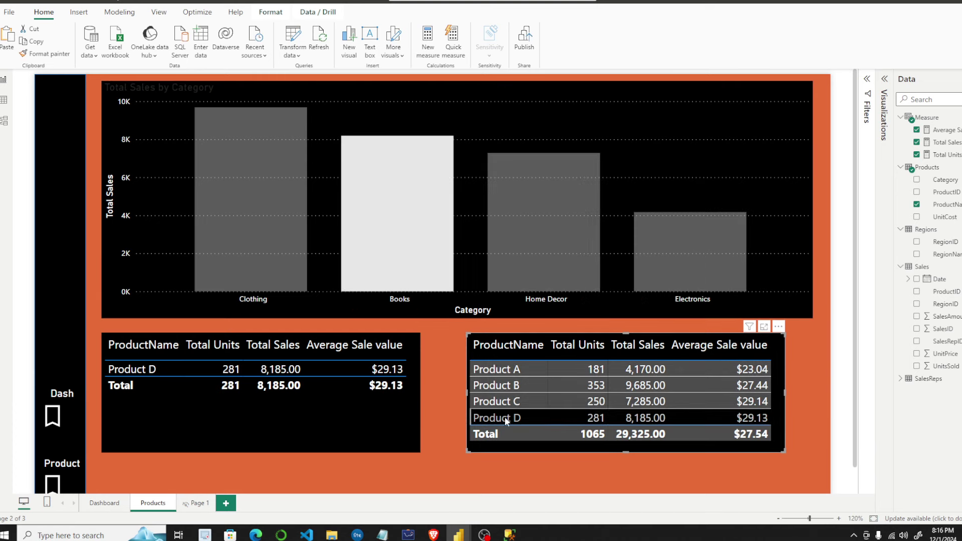
left_click(512, 416)
Replace the ProductName column with RegionName in the duplicated table.
mouse_move(458, 535)
mouse_move(443, 509)
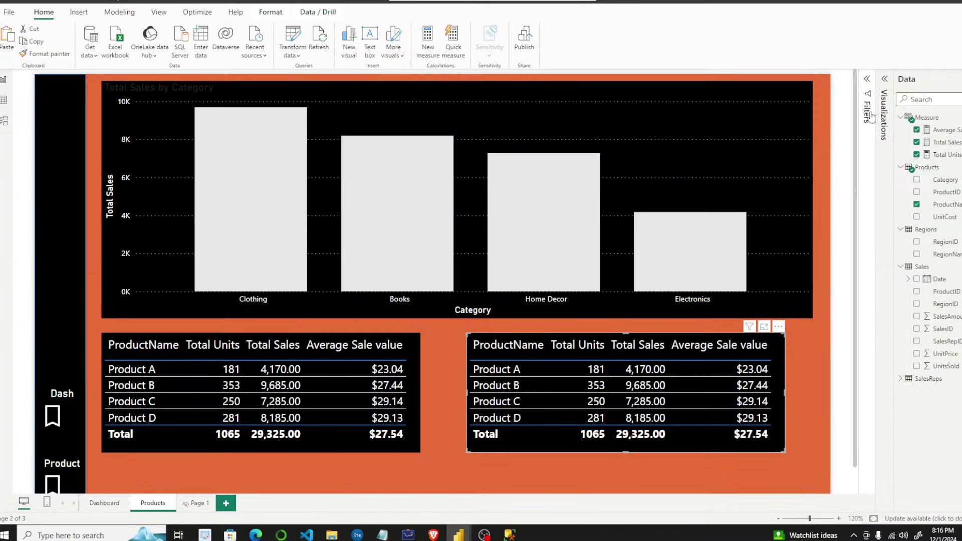
left_click(885, 81)
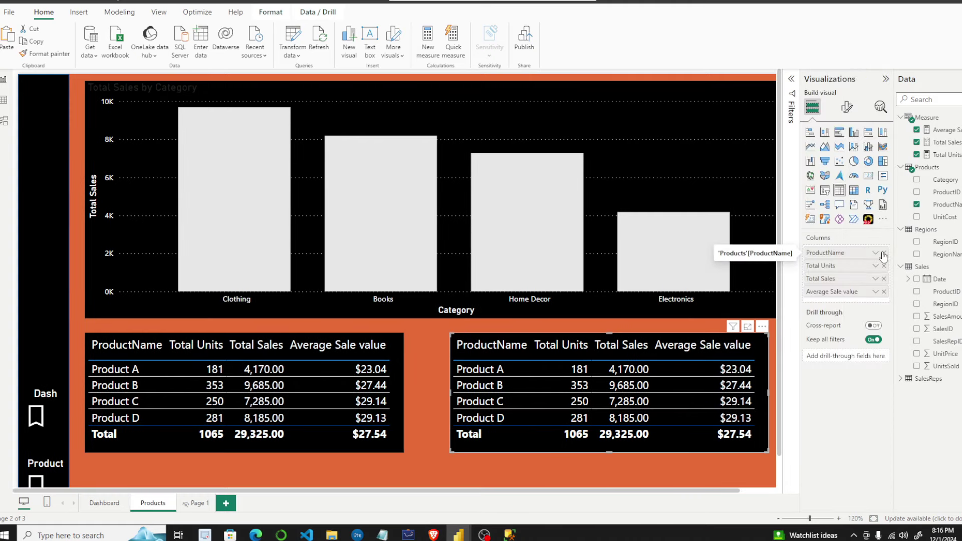
left_click_drag(945, 254, 842, 253)
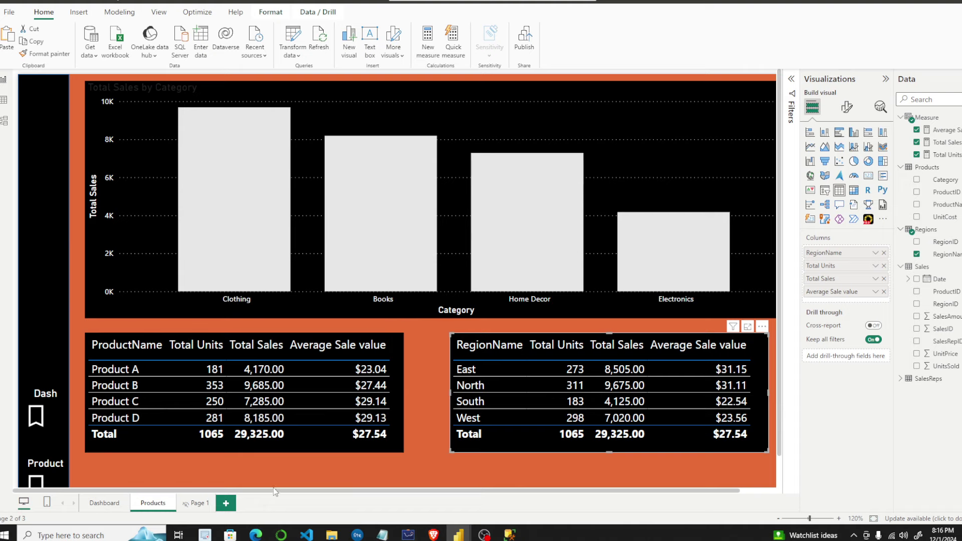
Review the whole Dashboard page with the Visualizations pane collapsed.
left_click(104, 507)
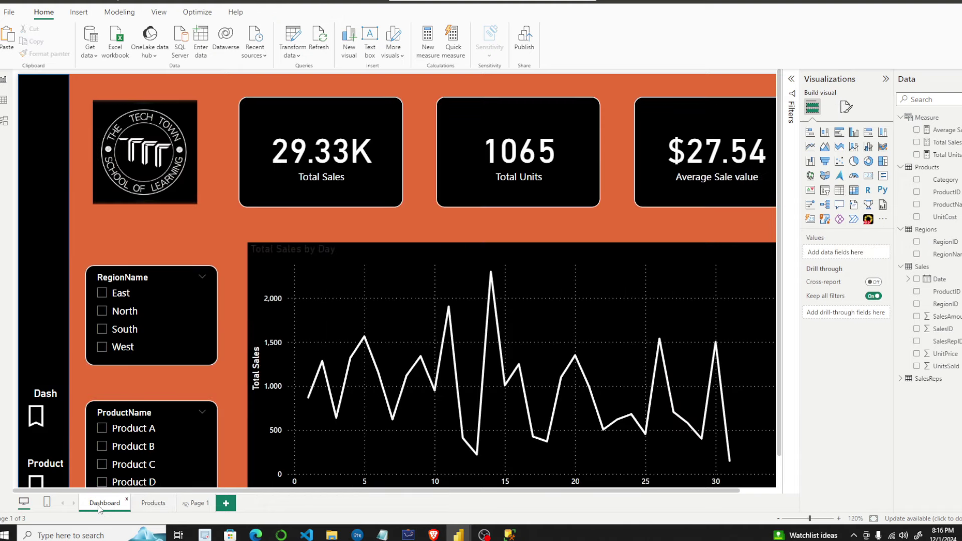
left_click(886, 79)
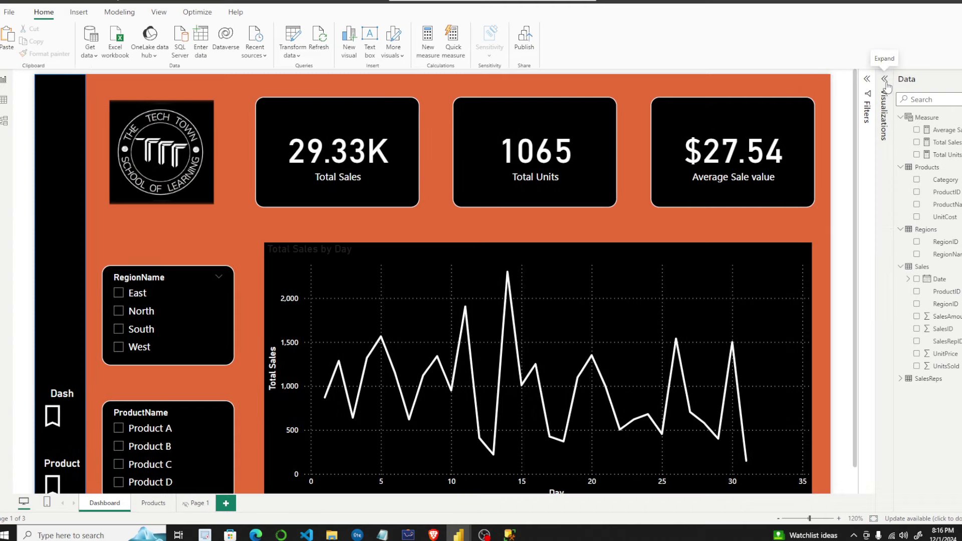
scroll(216, 319, "down", 1)
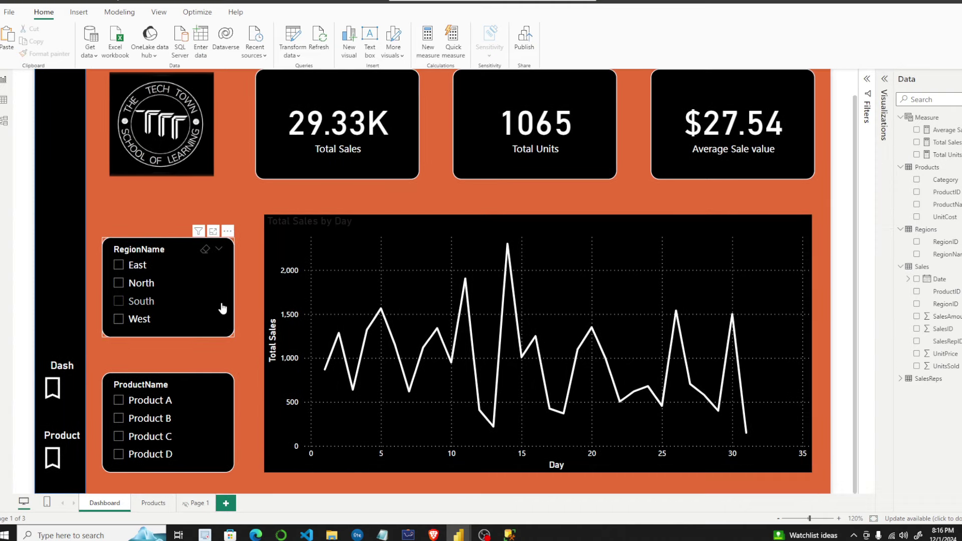
scroll(223, 307, "up", 1)
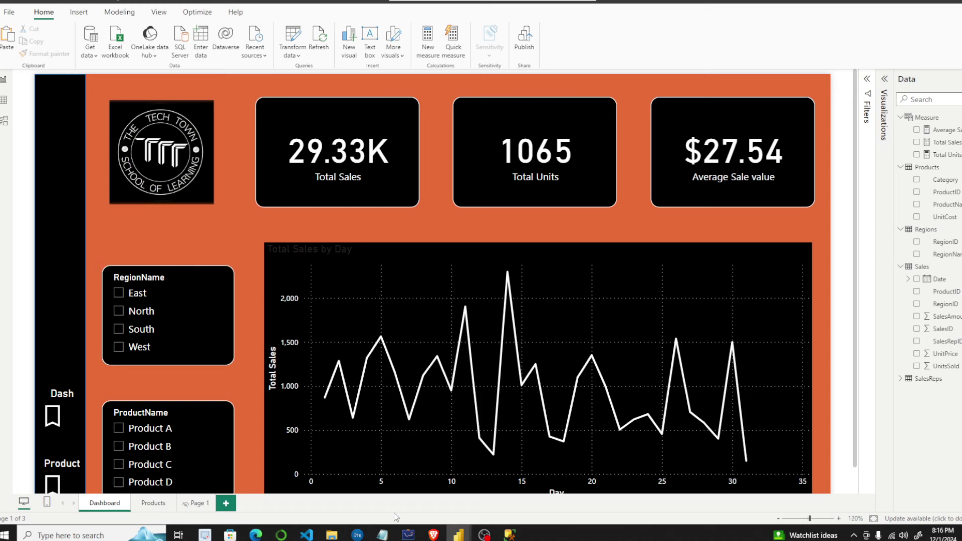
Switch to the ChatGPT guide and review its Connect to Your Data section, including the SQL Server connection and the DirectQuery and Import options.
left_click(424, 508)
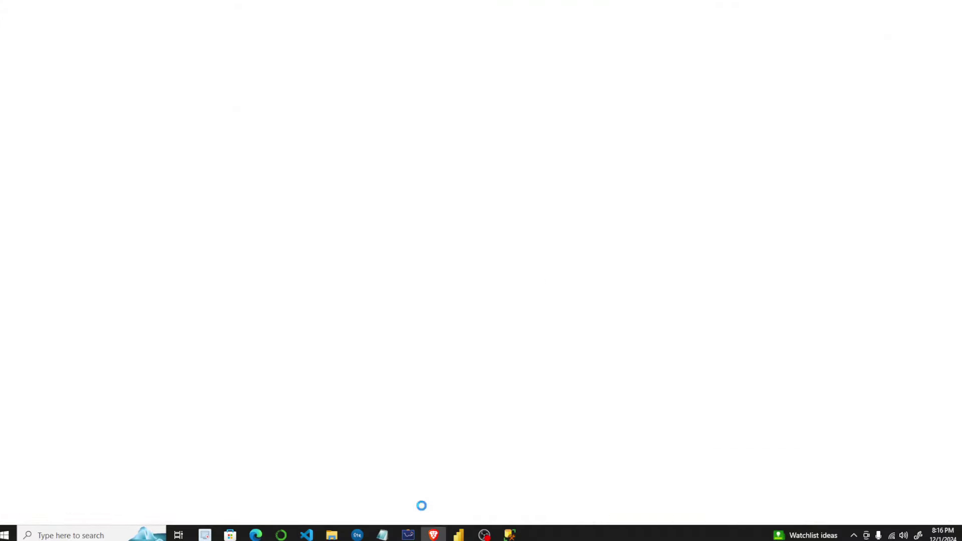
scroll(477, 226, "up", 15)
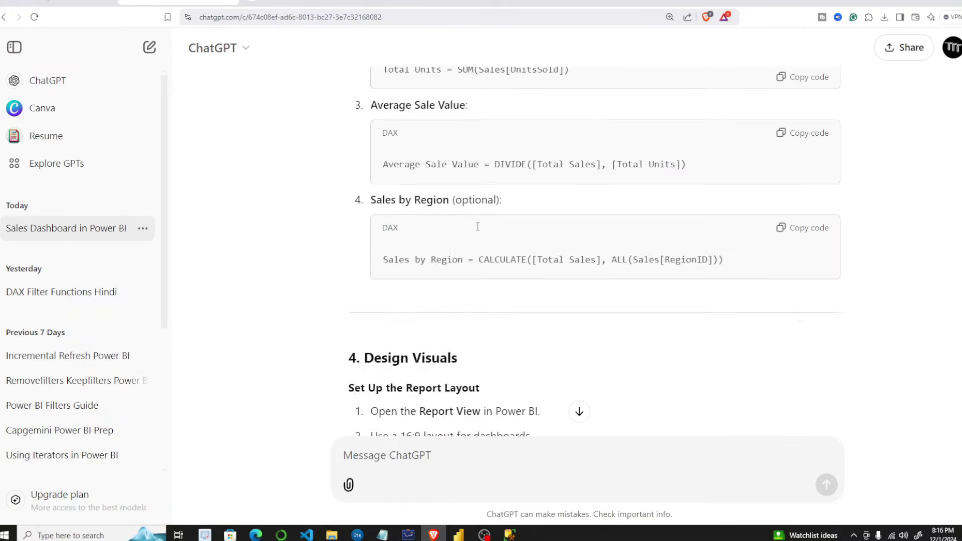
scroll(477, 226, "up", 10)
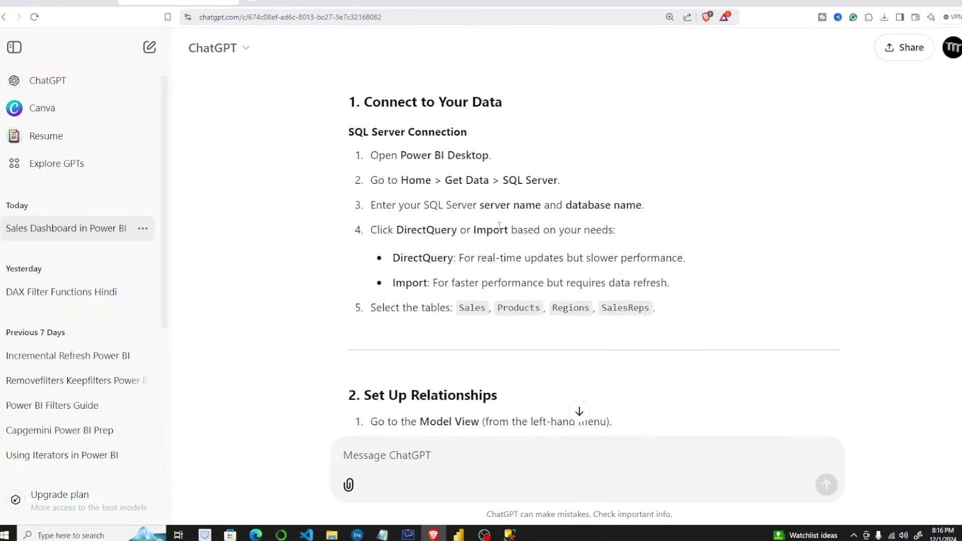
scroll(507, 241, "down", 4)
scroll(507, 241, "up", 1)
scroll(507, 241, "down", 2)
left_click_drag(406, 103, 580, 111)
left_click_drag(371, 180, 568, 176)
scroll(419, 220, "down", 2)
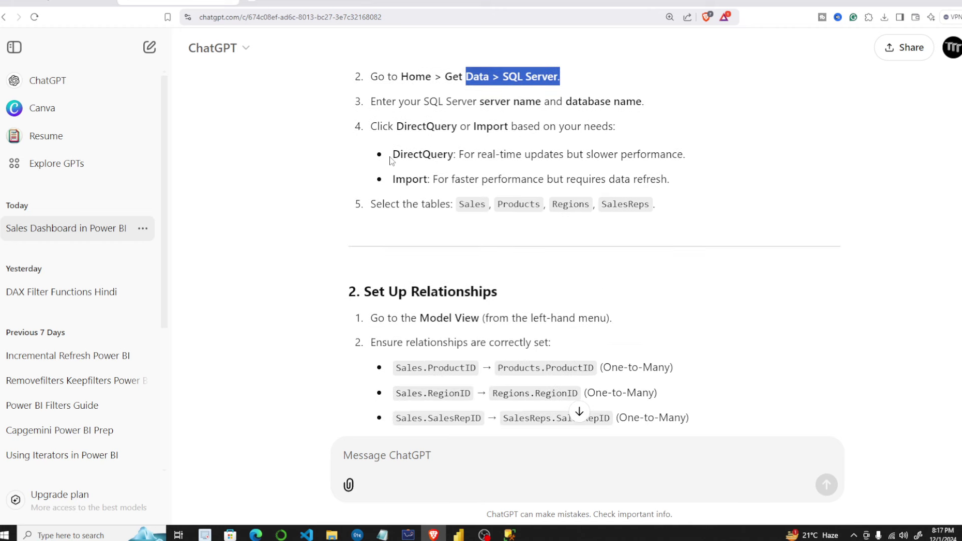
left_click_drag(392, 159, 669, 178)
Review the guide's Set Up Relationships section, highlighting the ProductID, RegionID and SalesRepID relationships.
scroll(373, 166, "down", 3)
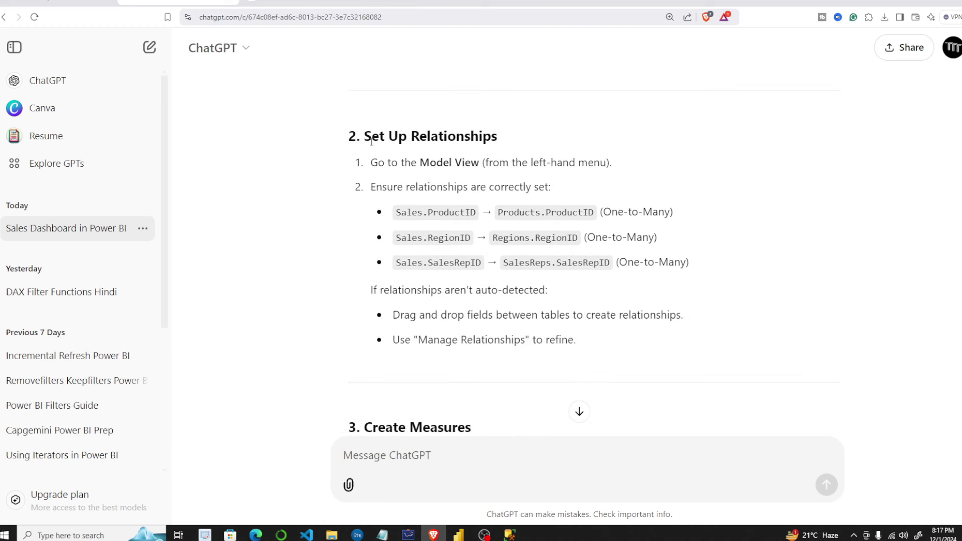
left_click_drag(371, 142, 576, 153)
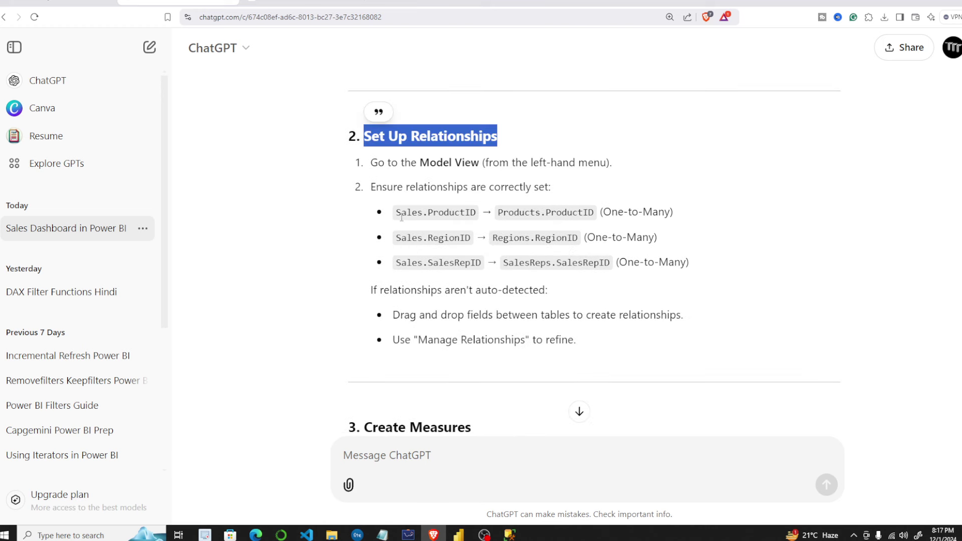
left_click_drag(395, 214, 604, 263)
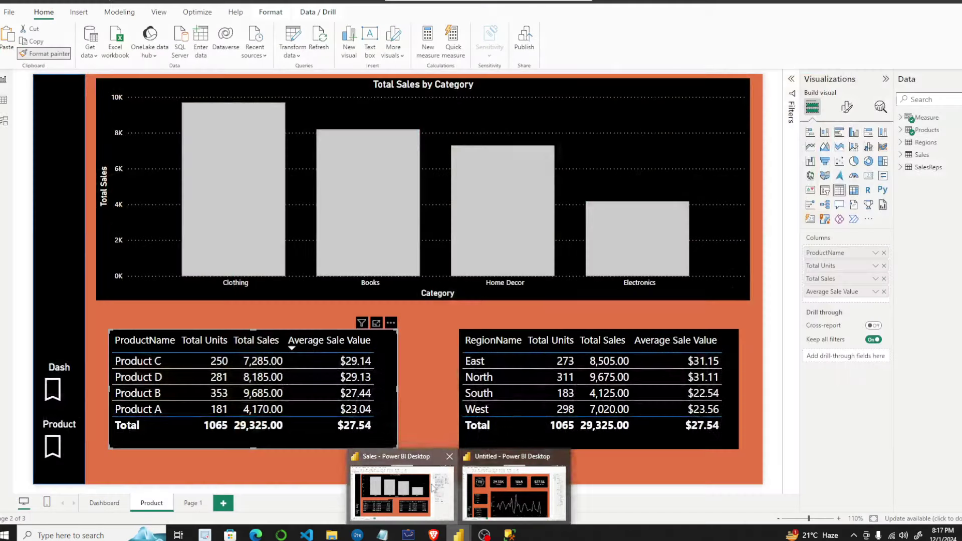
Switch to the finished Sales report in Power BI, inspect its relationships in Model view, and move the Measure table farther from SalesReps.
left_click(401, 481)
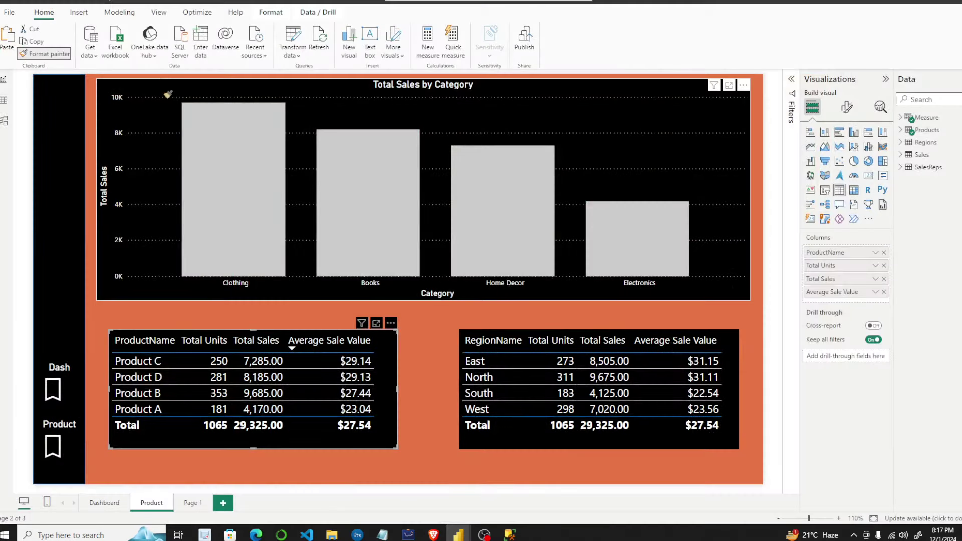
left_click(3, 105)
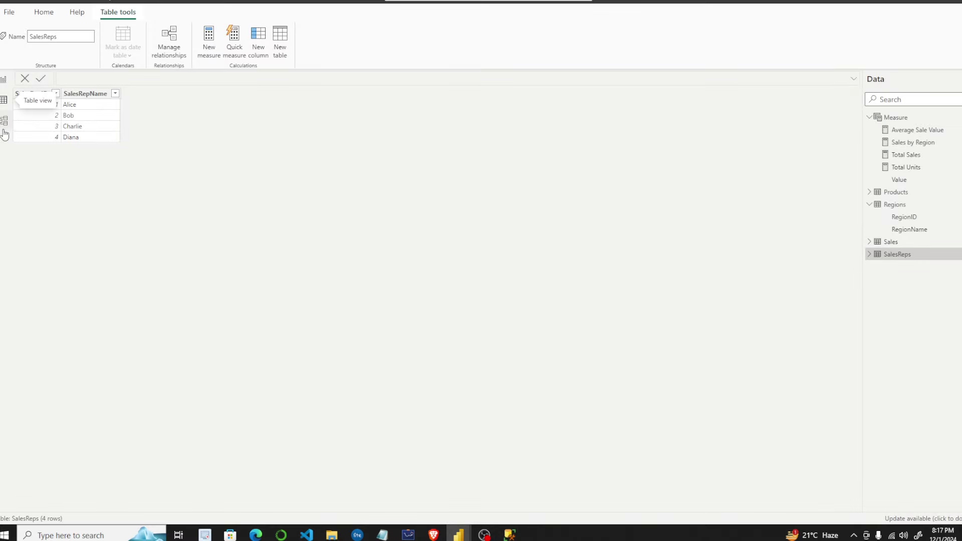
left_click(3, 133)
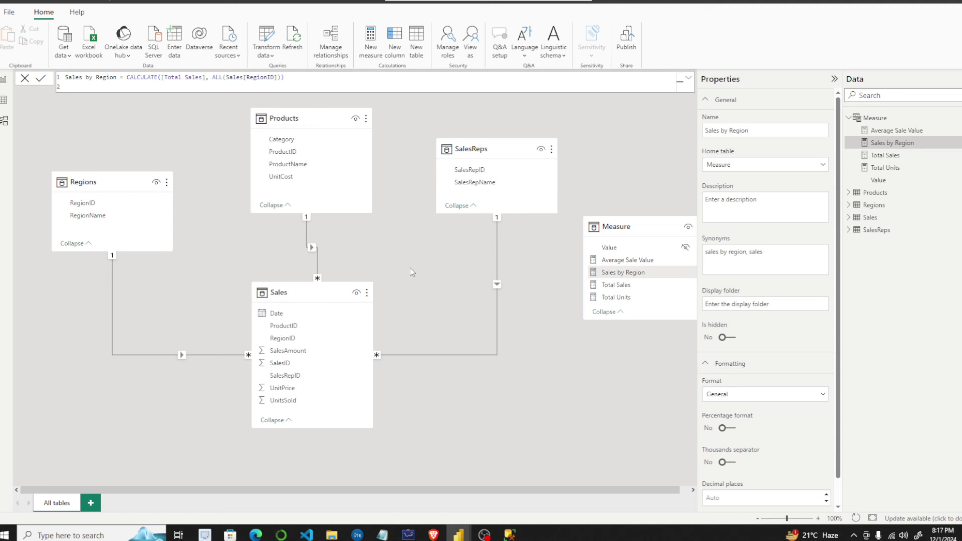
left_click_drag(626, 233, 690, 236)
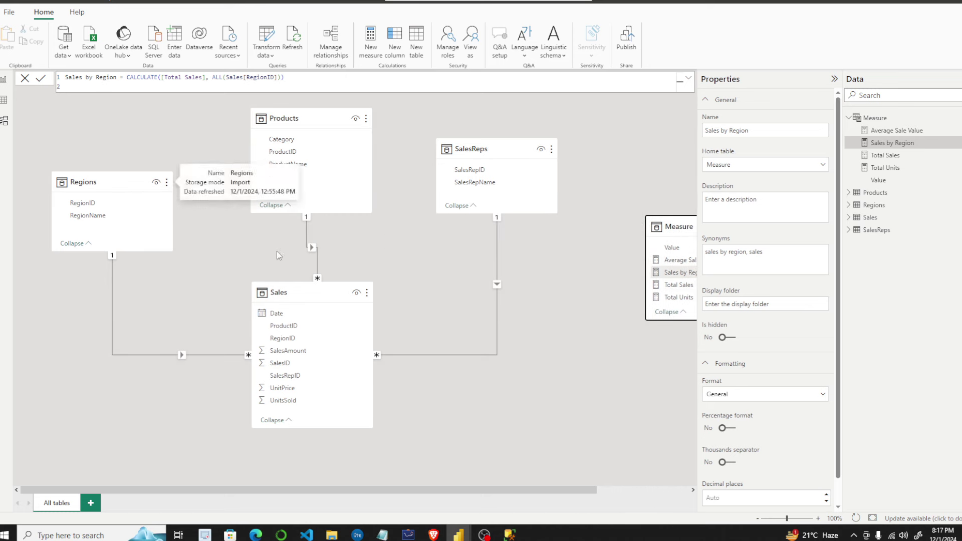
Return to the ChatGPT guide and review the DAX formulas in its Create Measures section.
left_click(434, 534)
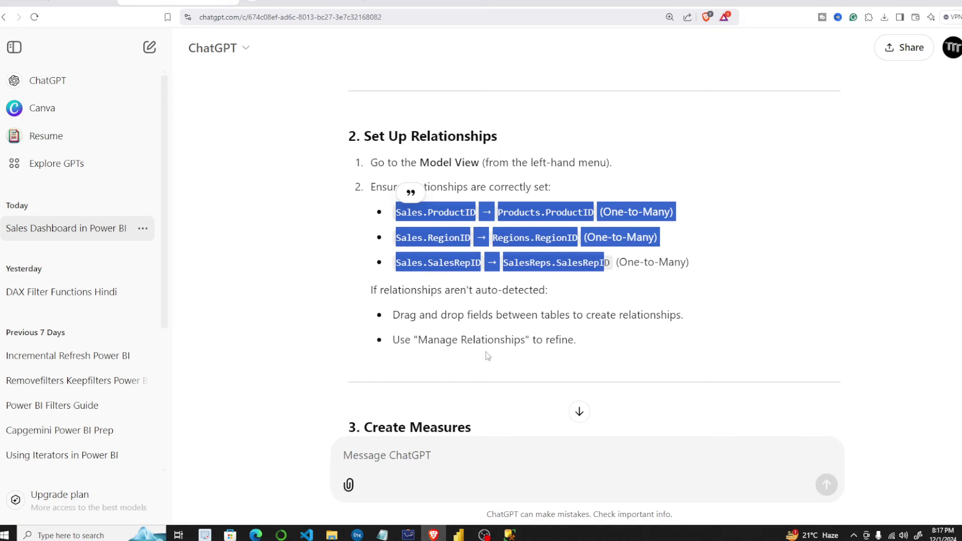
scroll(488, 355, "down", 7)
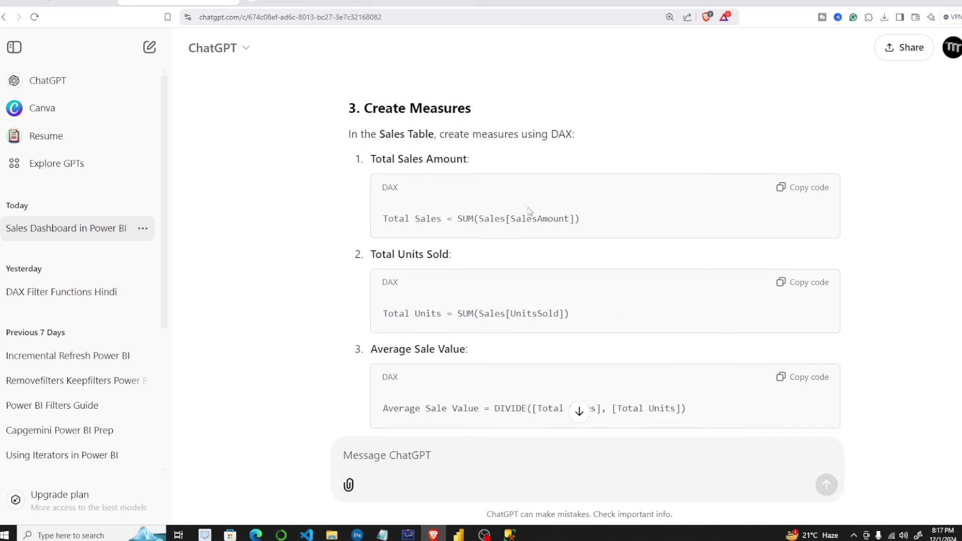
scroll(542, 209, "up", 1)
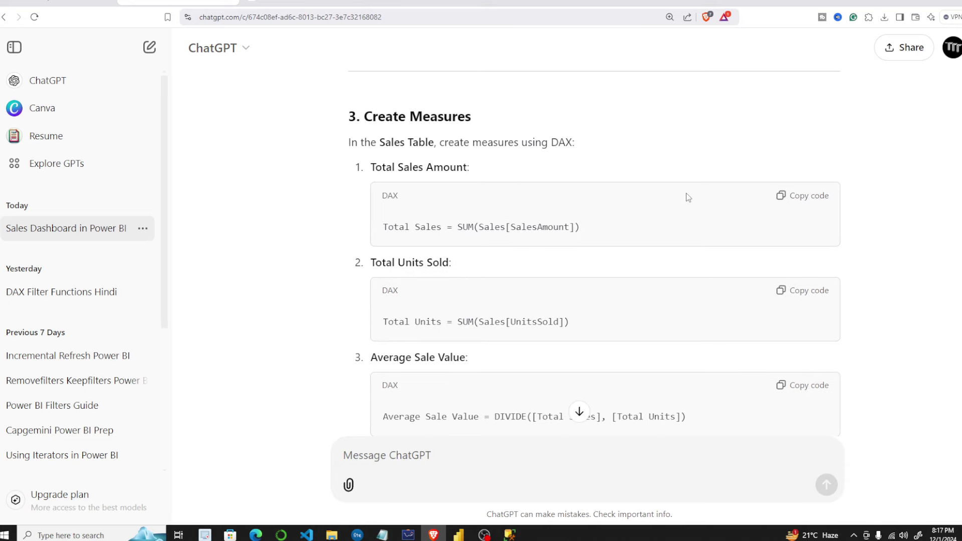
scroll(504, 172, "down", 4)
Review the guide's Design Visuals section, covering the report layout, KPI cards, and the line chart with Region and Product slicers.
scroll(631, 276, "down", 4)
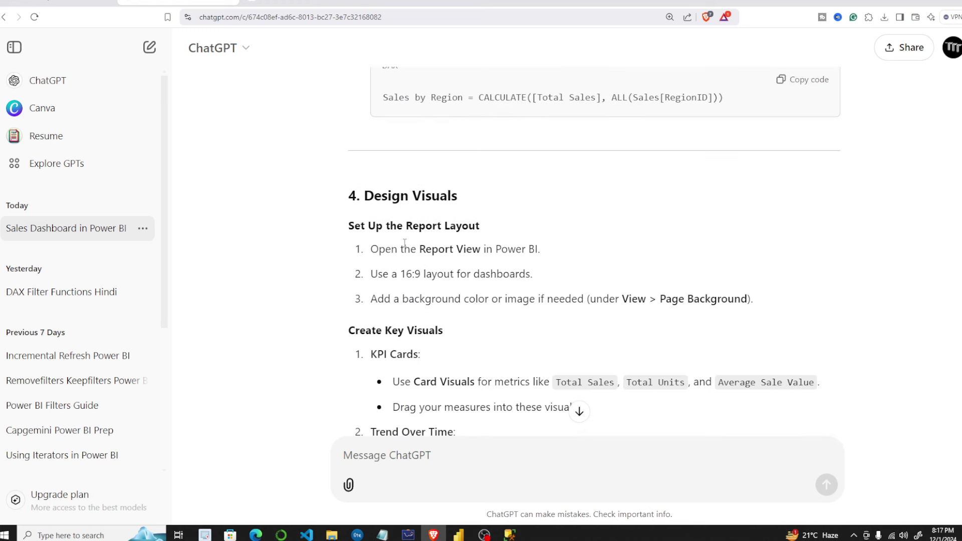
left_click_drag(392, 192, 654, 198)
scroll(425, 192, "down", 3)
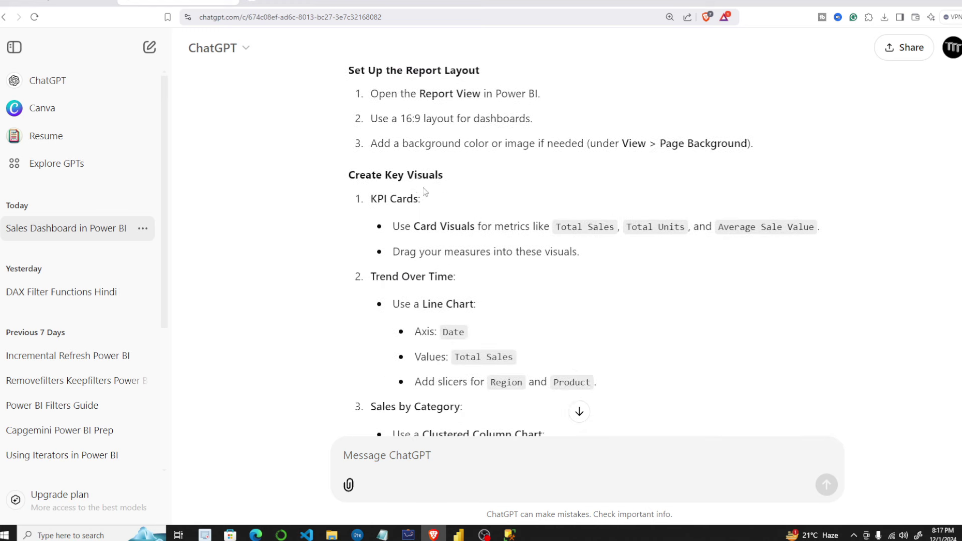
left_click_drag(389, 221, 812, 217)
left_click(511, 264)
scroll(501, 250, "down", 3)
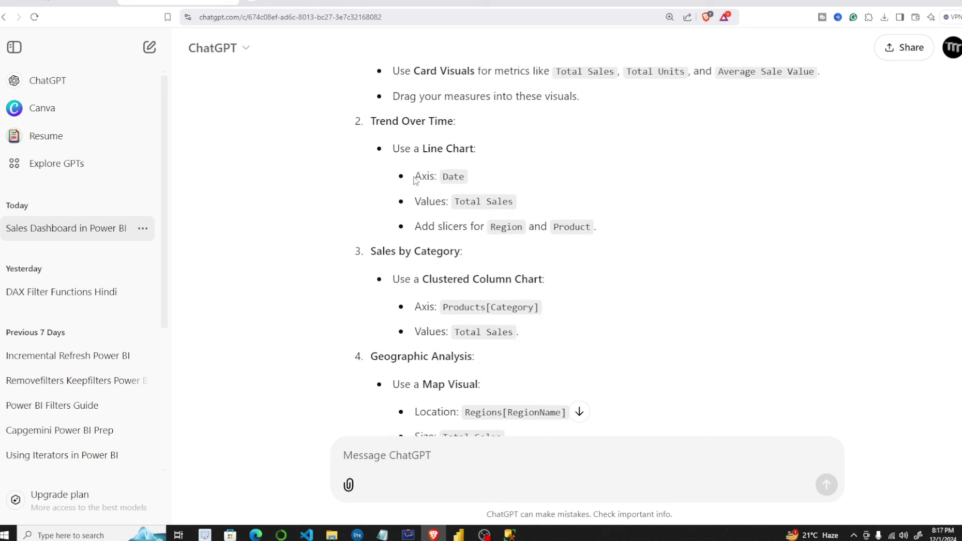
left_click_drag(393, 148, 600, 231)
left_click(565, 246)
left_click_drag(499, 227, 597, 227)
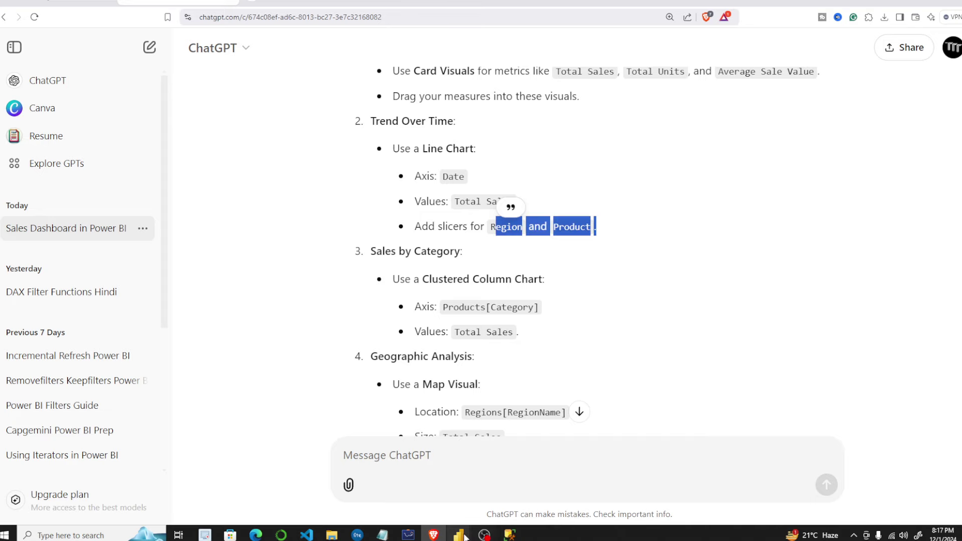
Switch to the untitled Power BI report and test the Dashboard's region slicer with North, then clear that selection.
mouse_move(461, 535)
left_click(521, 488)
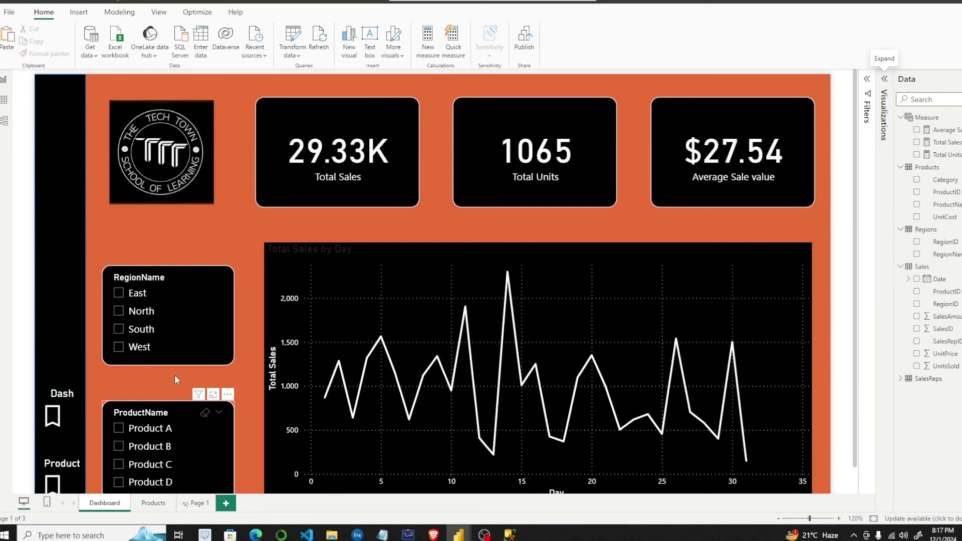
left_click(119, 312)
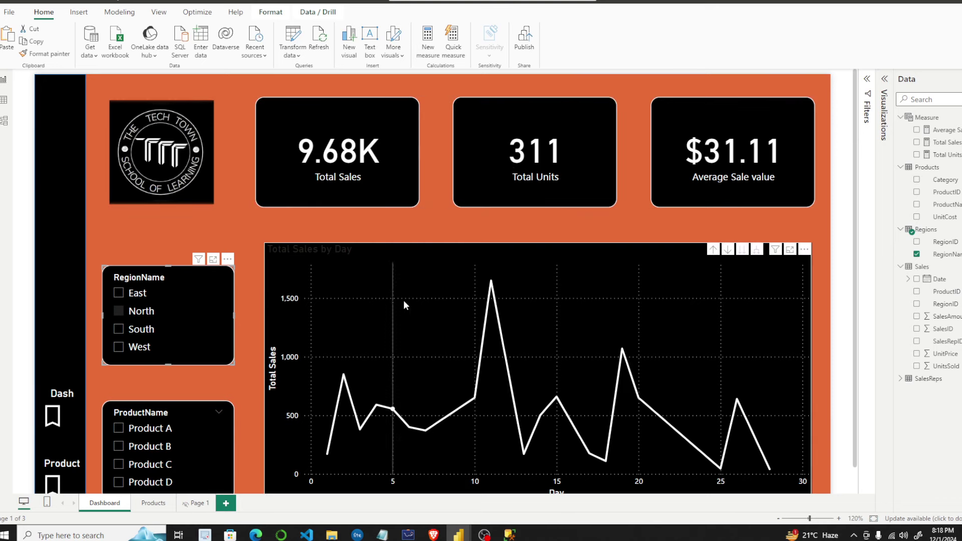
mouse_move(493, 279)
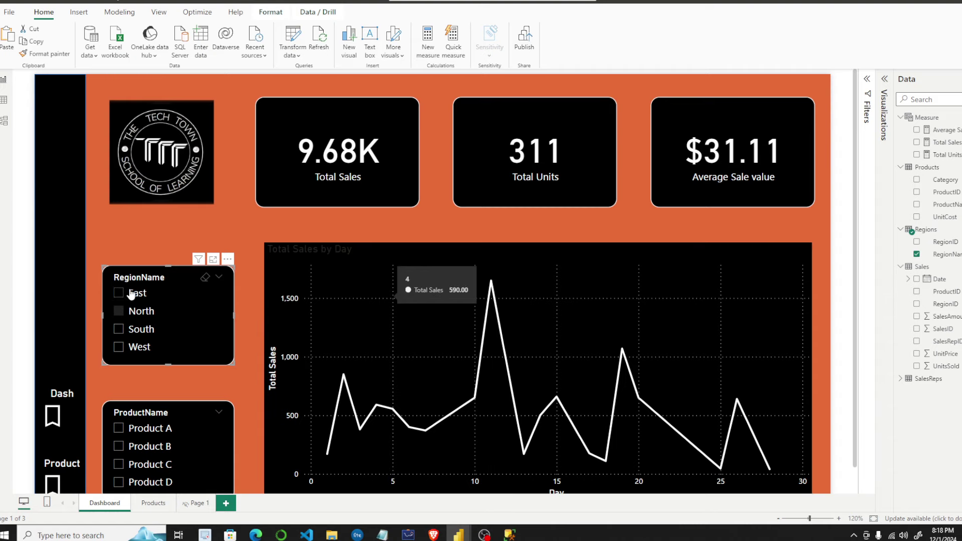
left_click(116, 316)
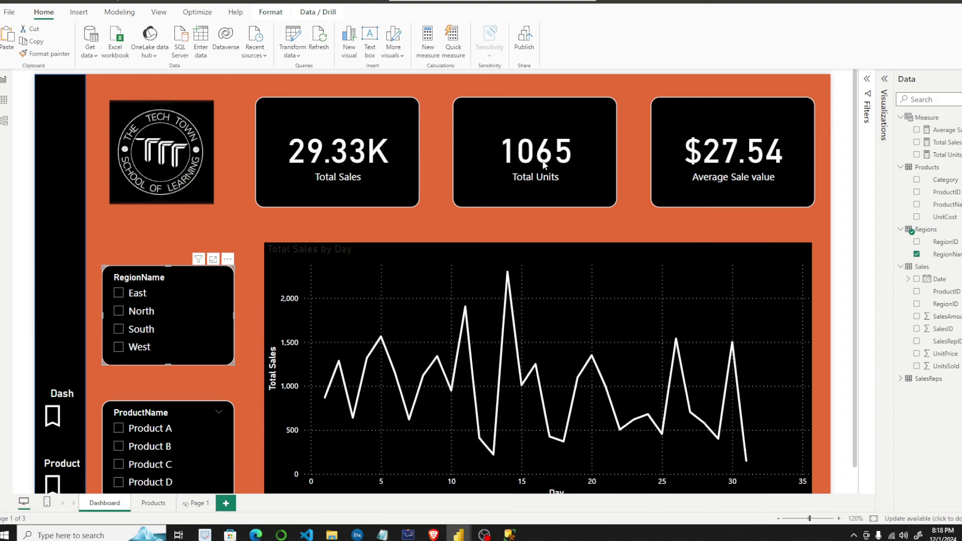
Return to the ChatGPT conversation and go back through its SQL table scripts to the Generate CSV Files section.
left_click(434, 537)
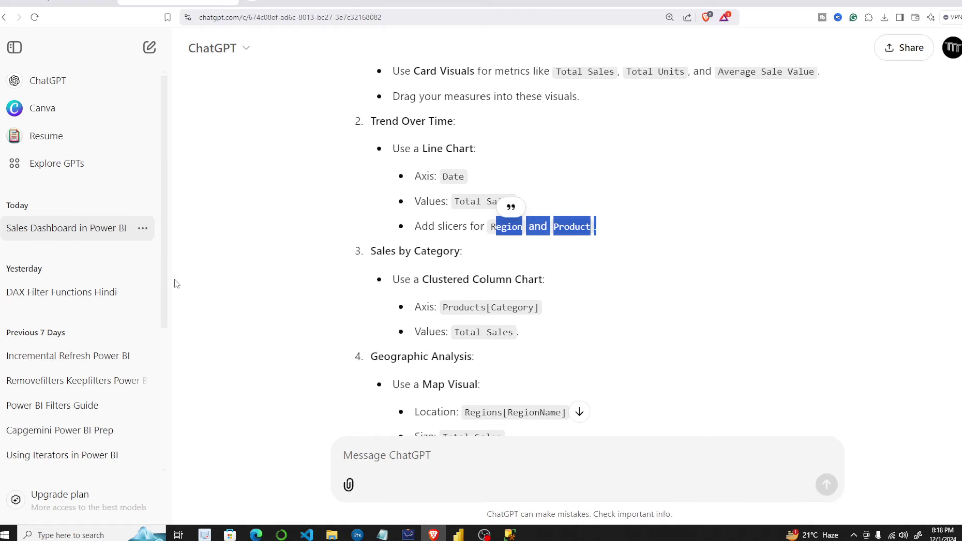
scroll(843, 175, "up", 8)
scroll(837, 181, "up", 20)
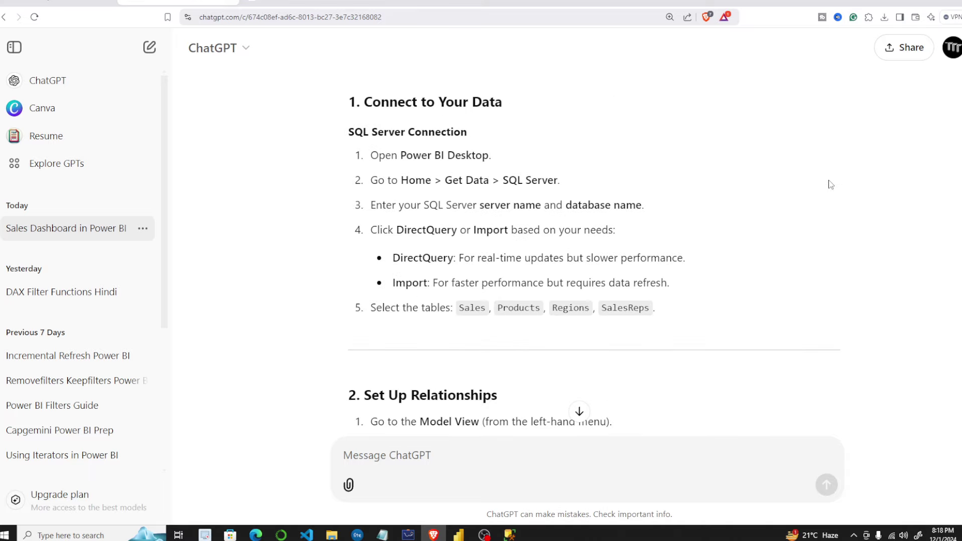
scroll(832, 187, "up", 15)
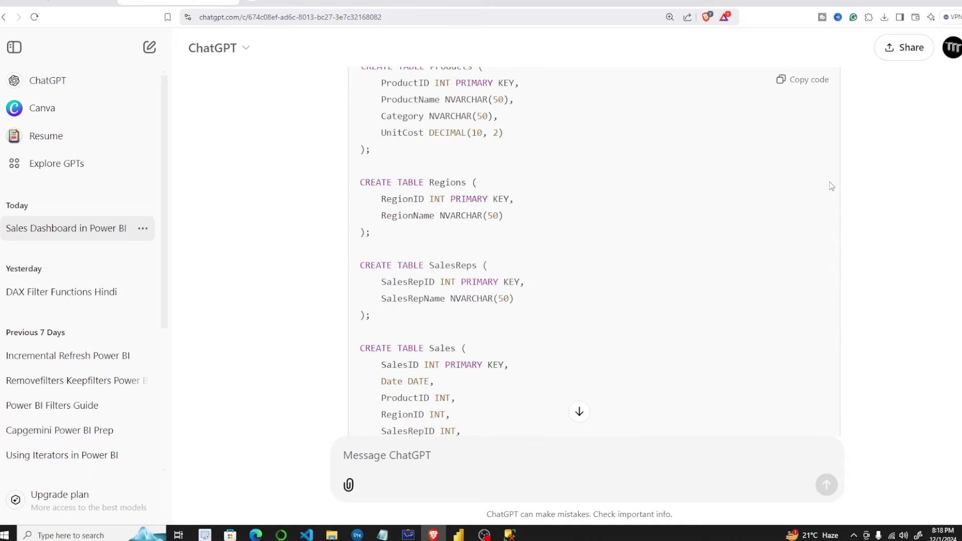
scroll(475, 258, "up", 1)
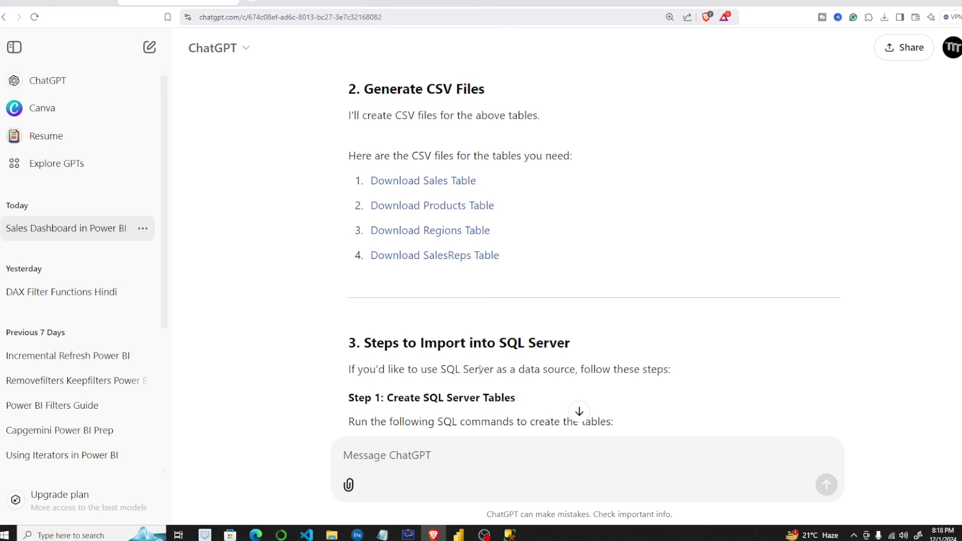
Review the guide's Design the Data Model section, covering the Sales fact table and the Products, Regions and SalesReps dimension tables.
scroll(479, 370, "up", 10)
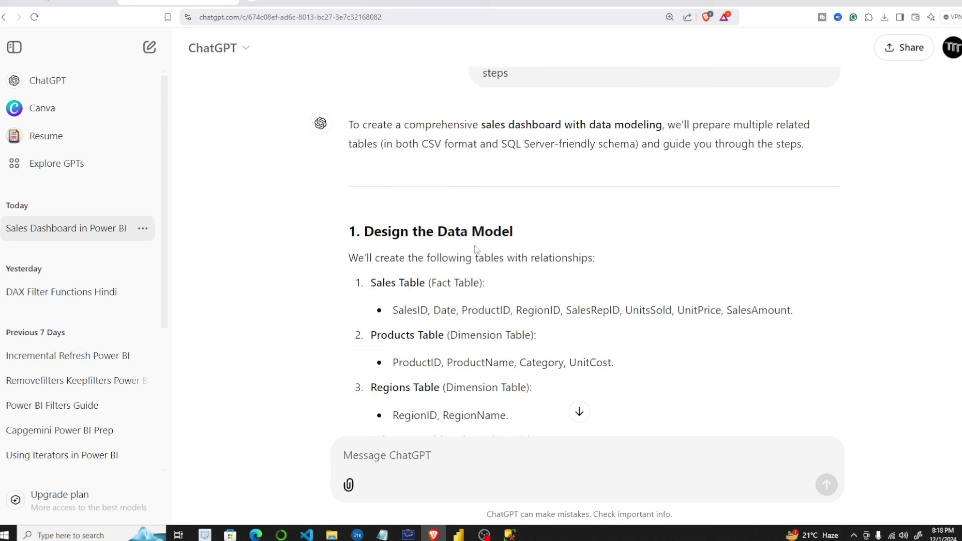
left_click_drag(430, 245, 724, 248)
scroll(419, 153, "down", 3)
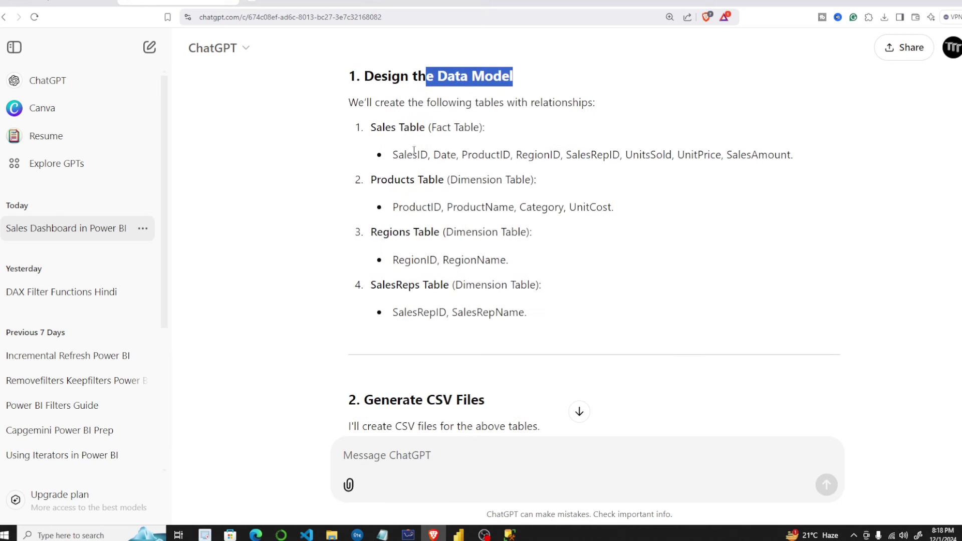
left_click_drag(372, 125, 486, 127)
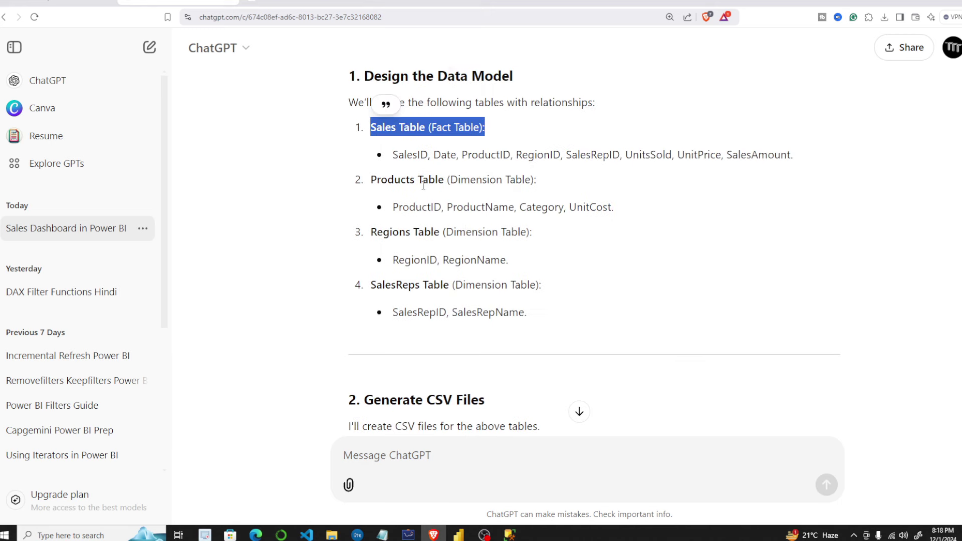
left_click_drag(370, 182, 557, 315)
left_click(477, 198)
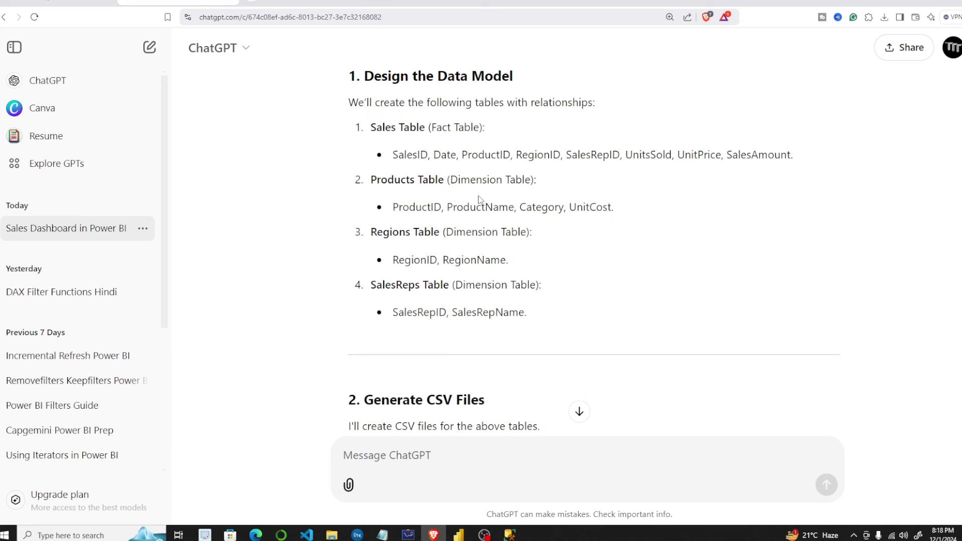
scroll(478, 200, "down", 2)
scroll(479, 202, "down", 2)
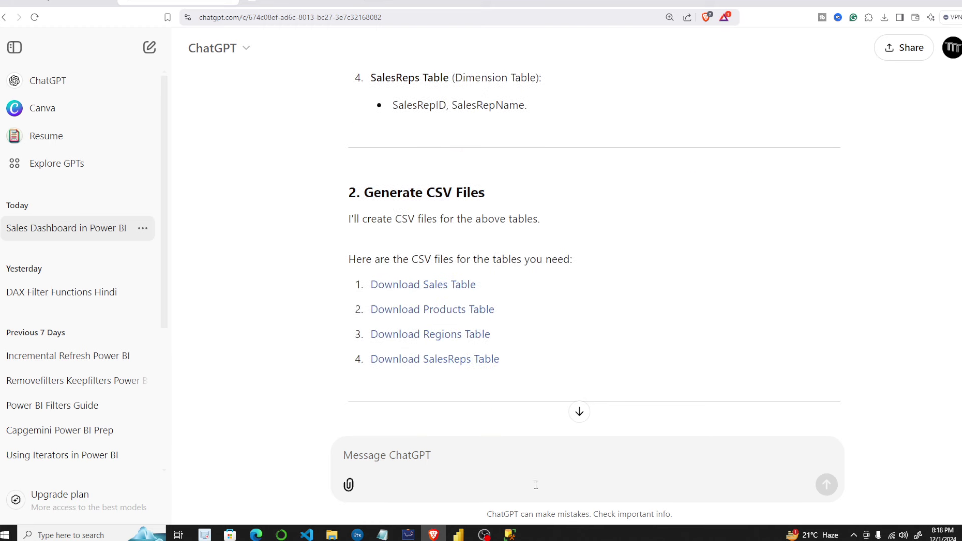
Switch to the Power BI report and inspect the Dashboard page's slicers and the Total Sales by Day line chart.
left_click(511, 484)
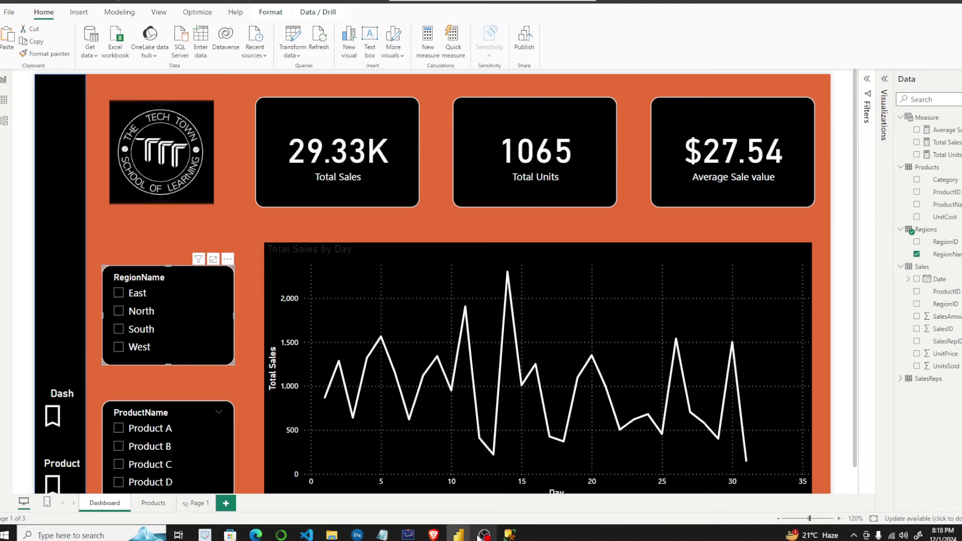
scroll(314, 333, "down", 1)
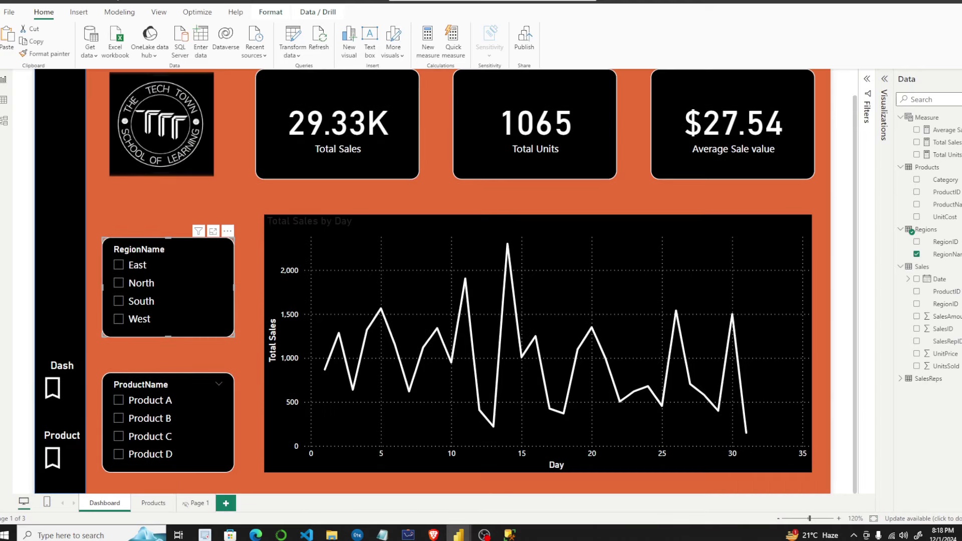
mouse_move(625, 261)
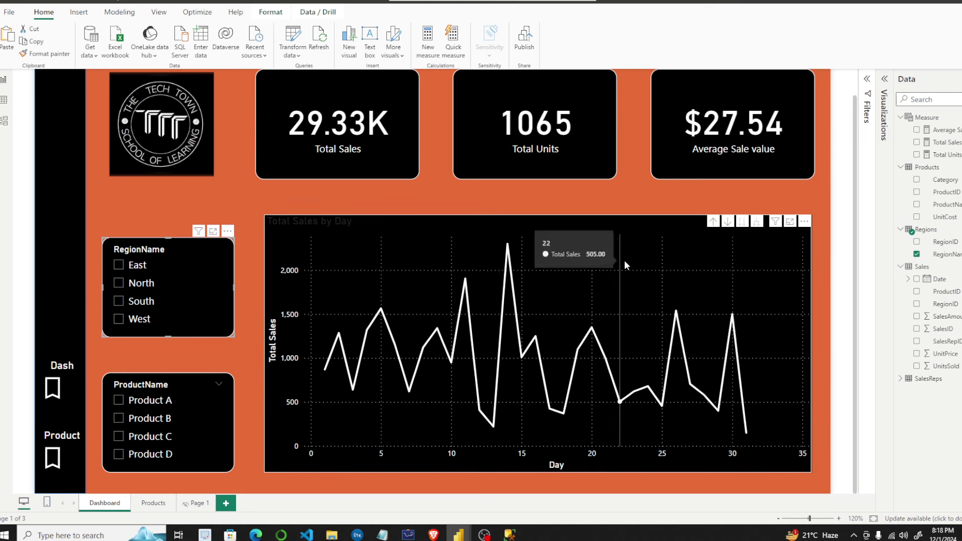